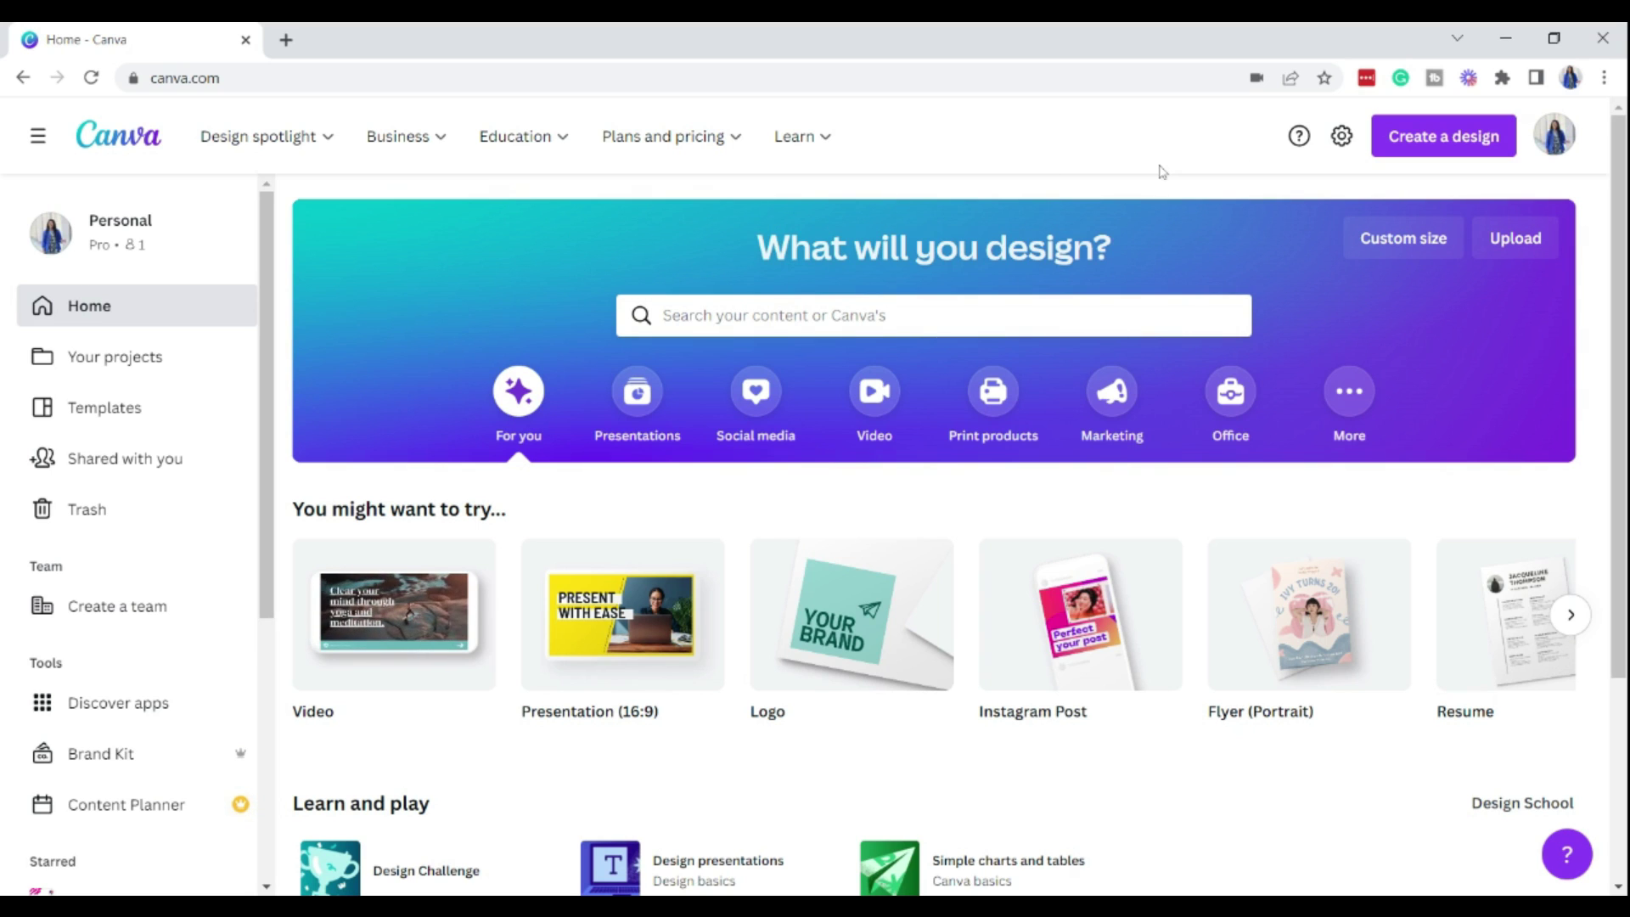
Step: Create a new custom-size design 800 px wide and 1200 px high
click(1432, 139)
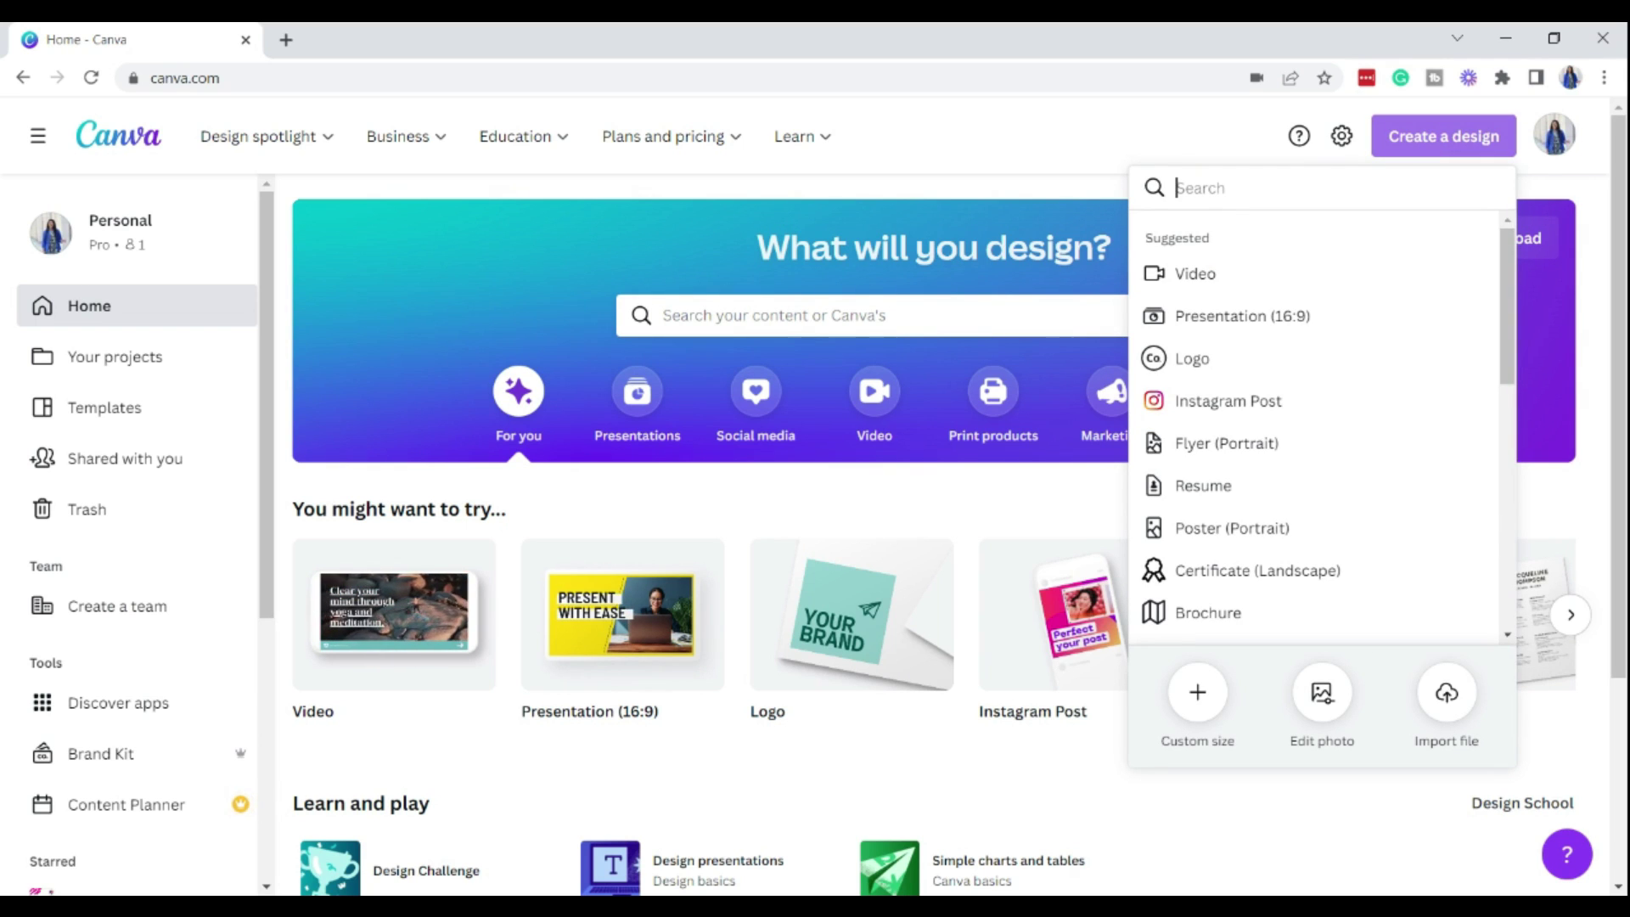
click(1195, 694)
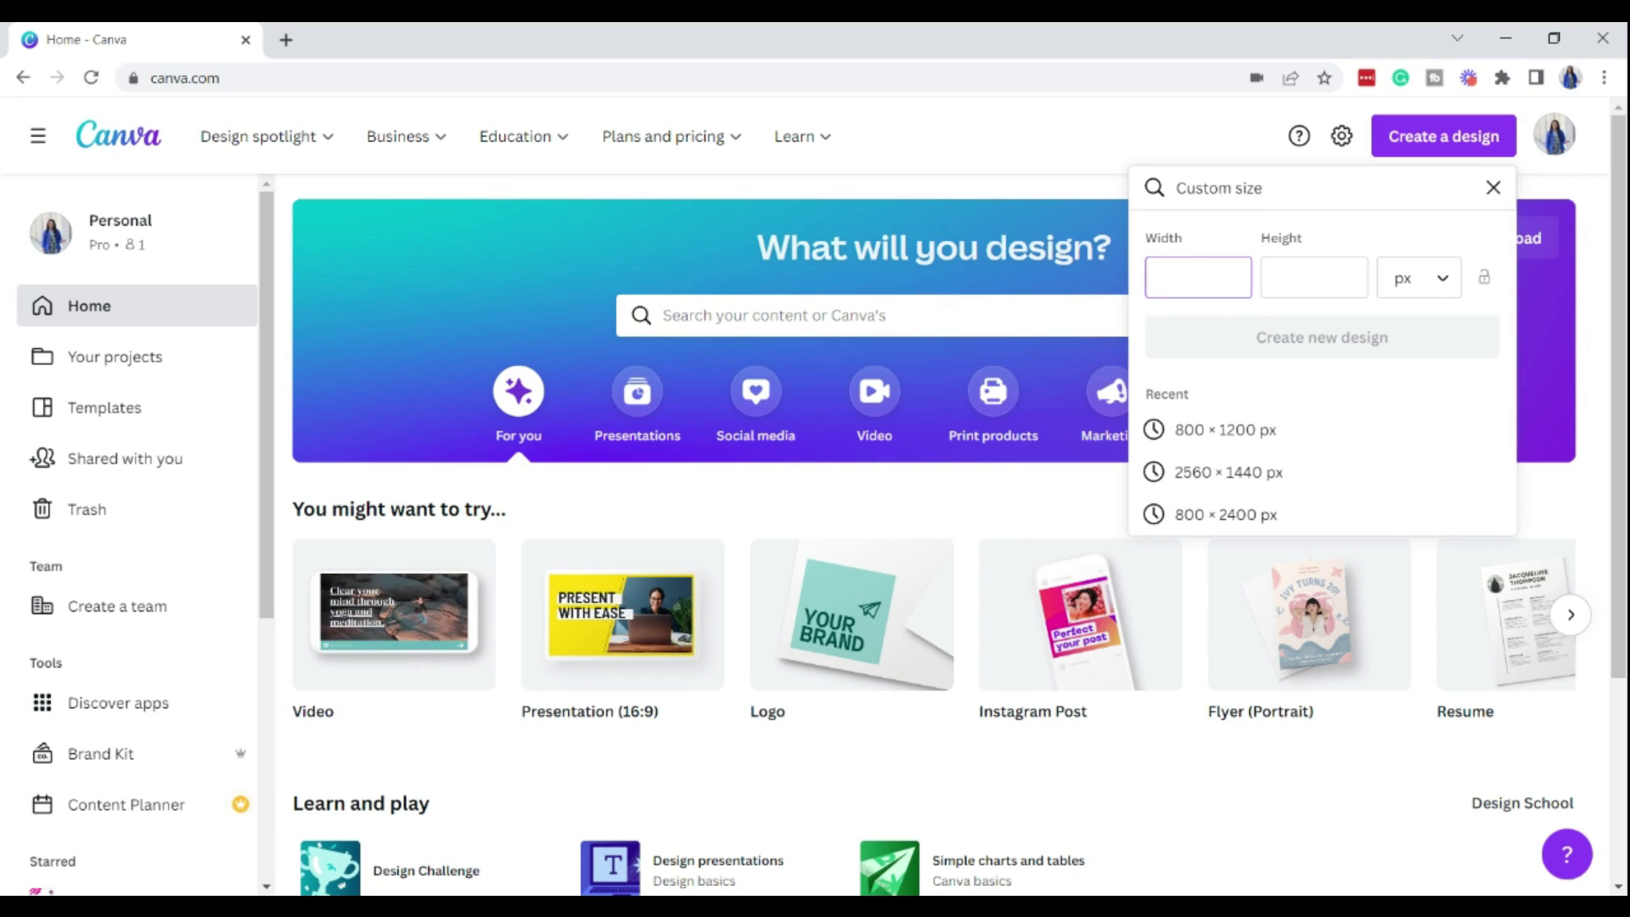
text(80)
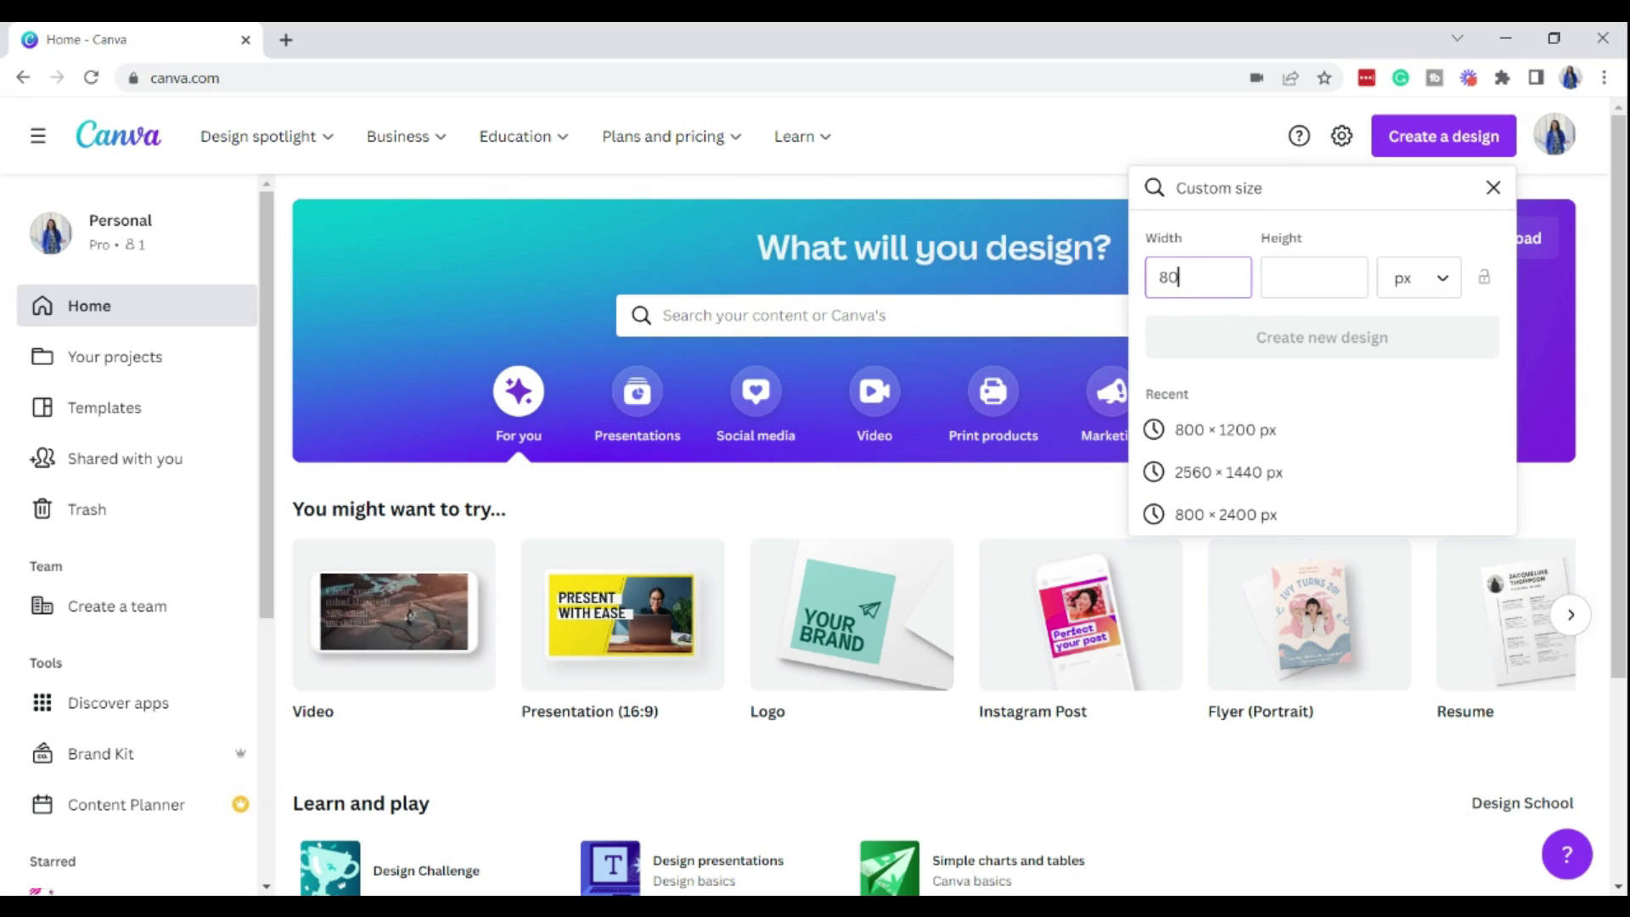
text(0)
key(Tab)
text(1200)
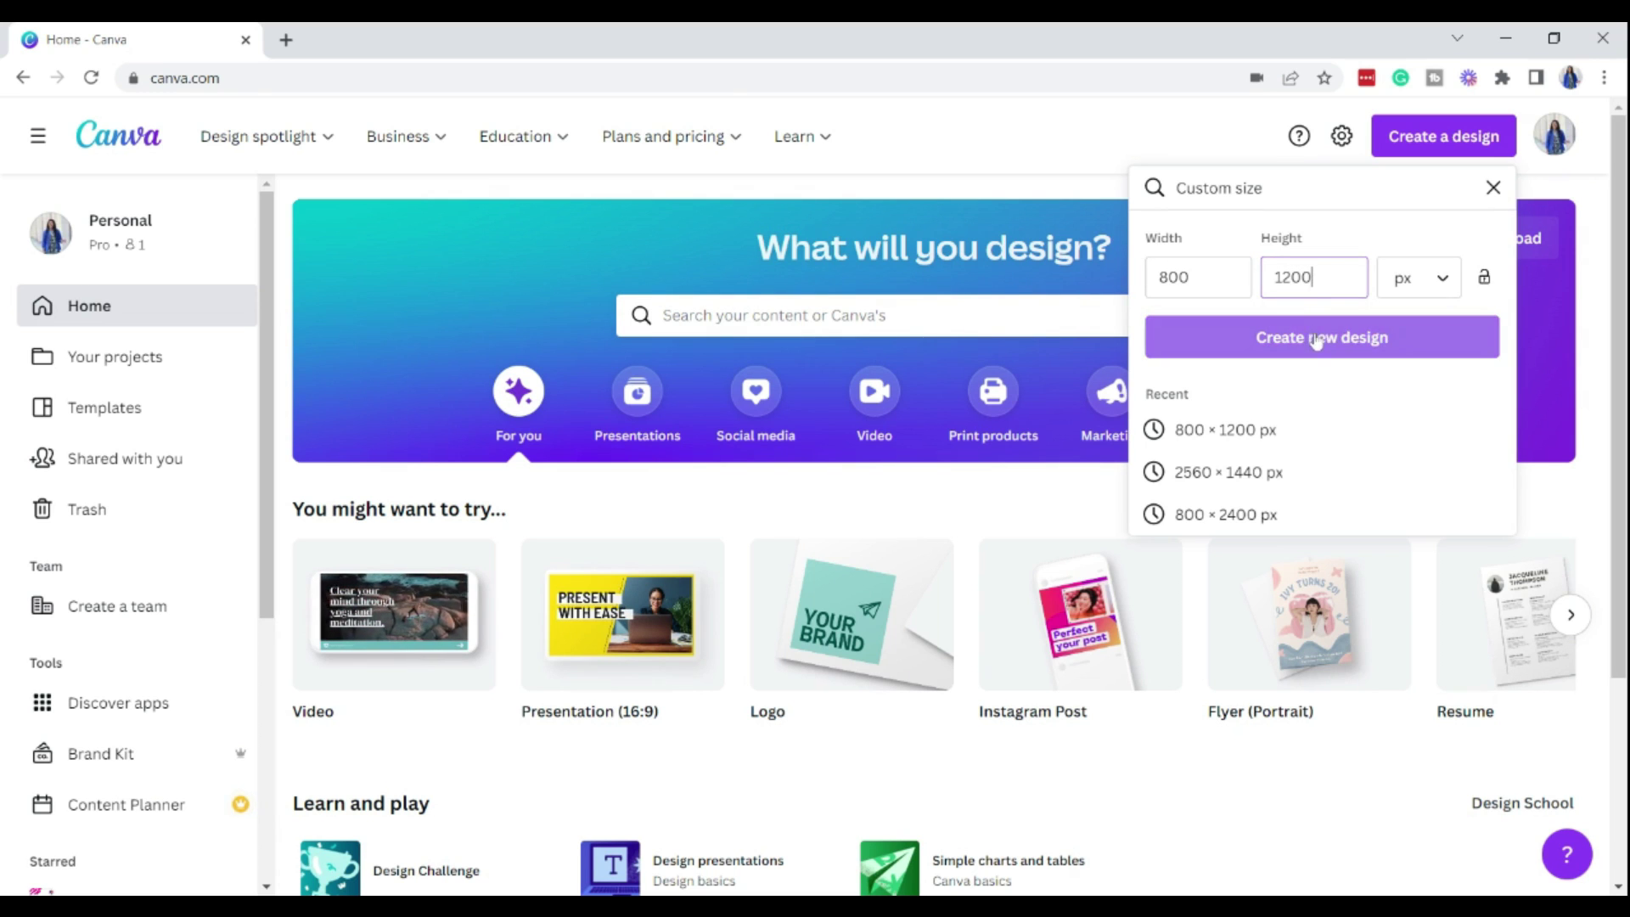
click(1313, 333)
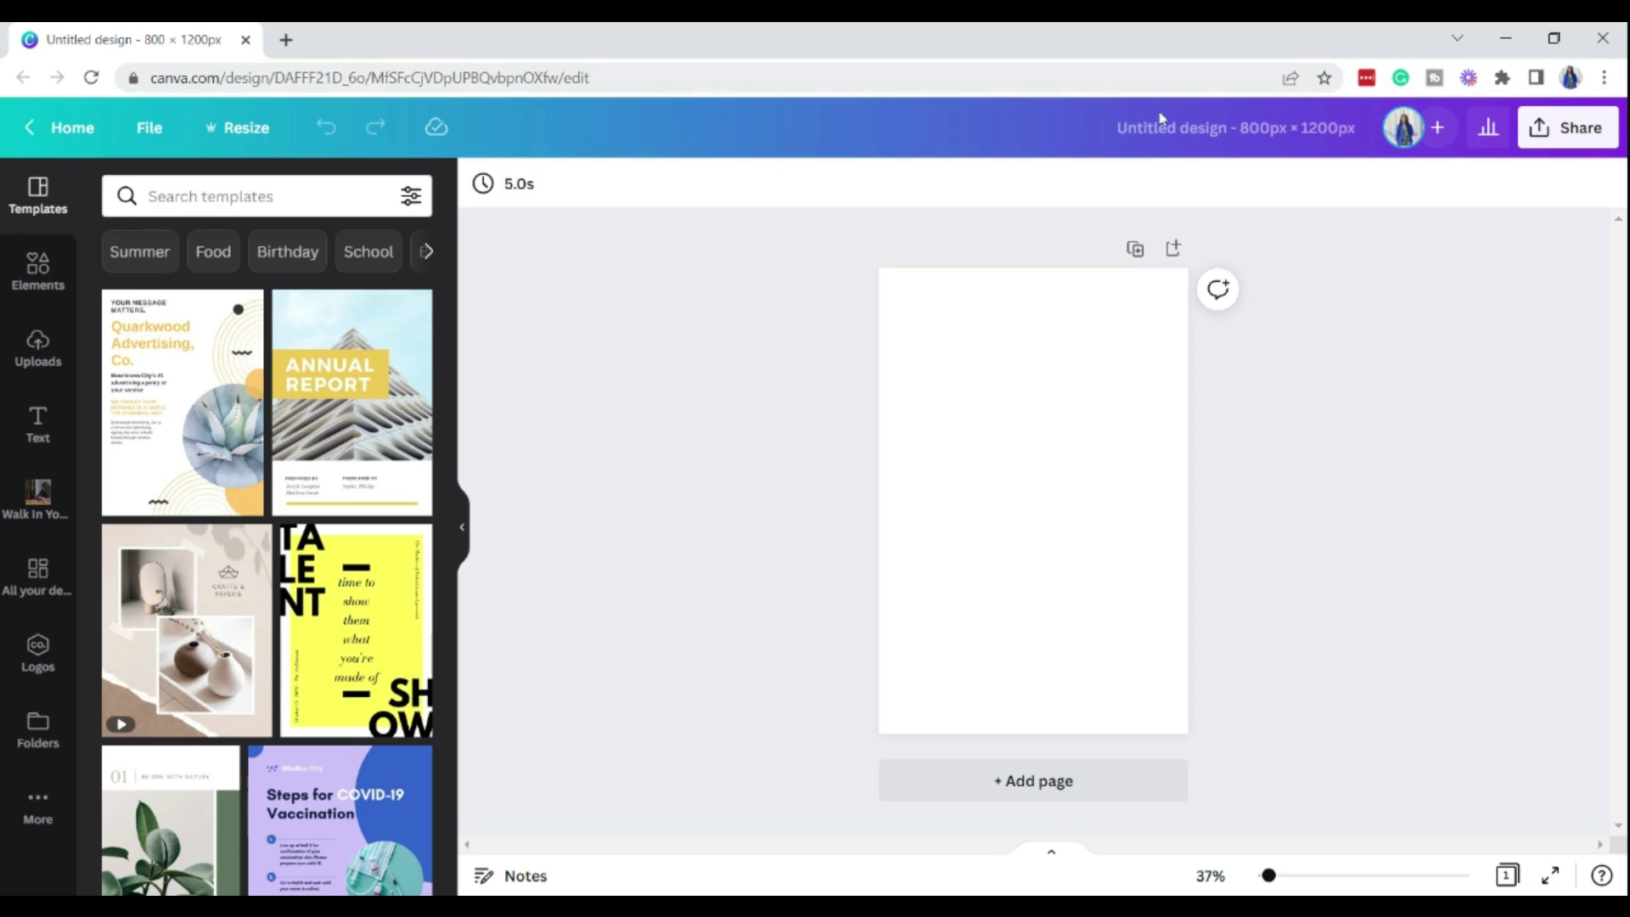
Step: Name the design "4th of July Promo - 800x1200"
click(1222, 124)
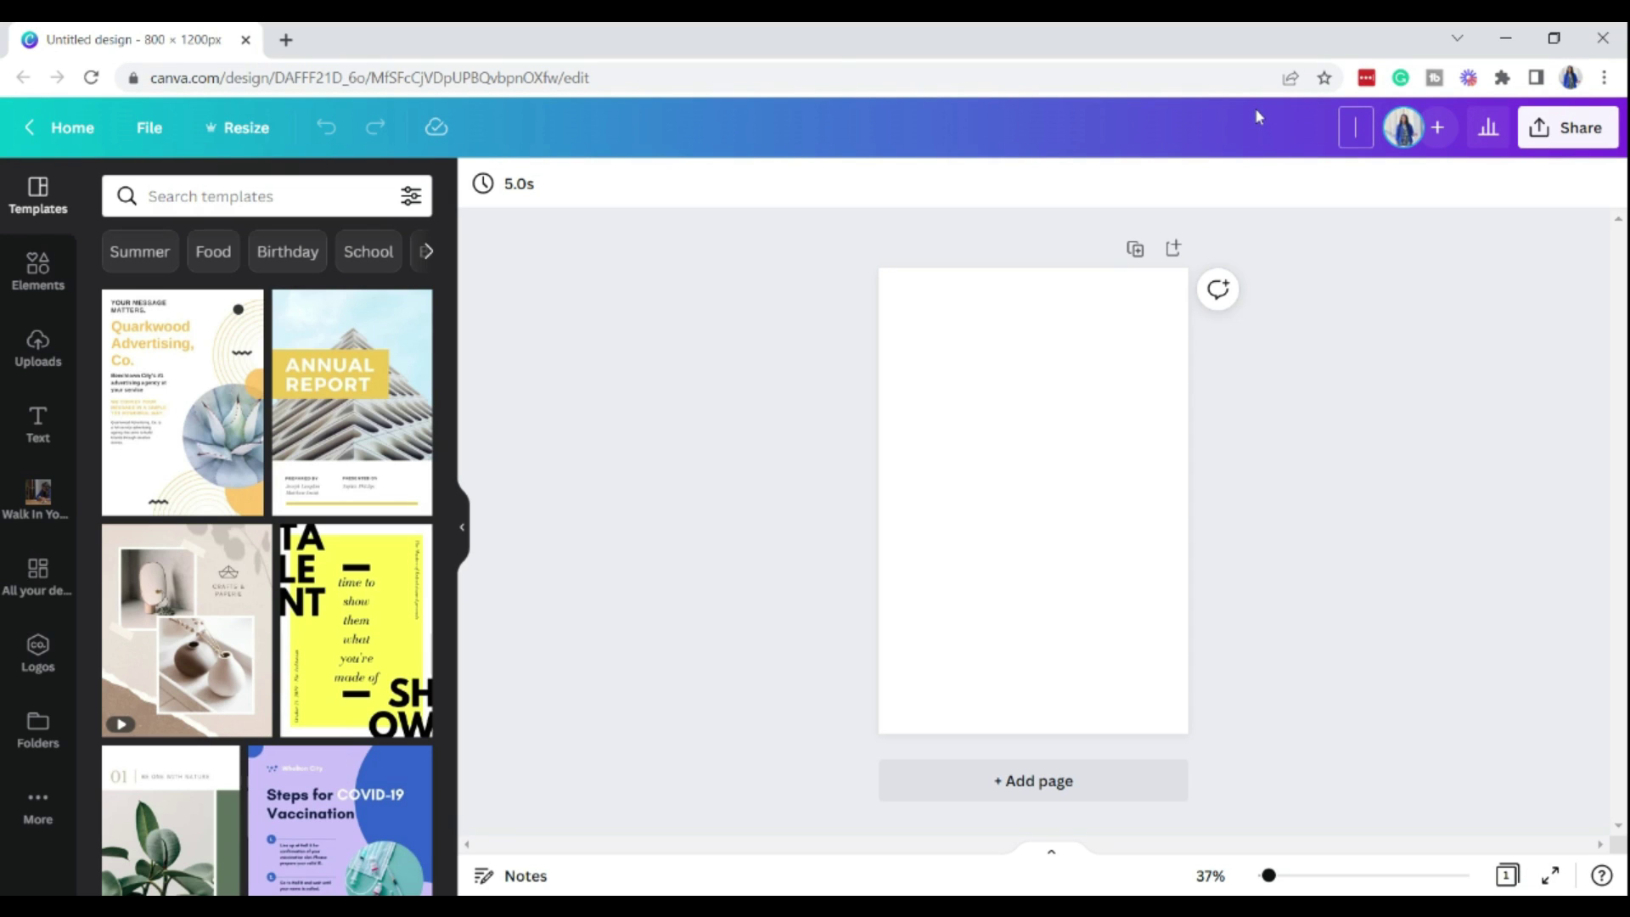
text(J)
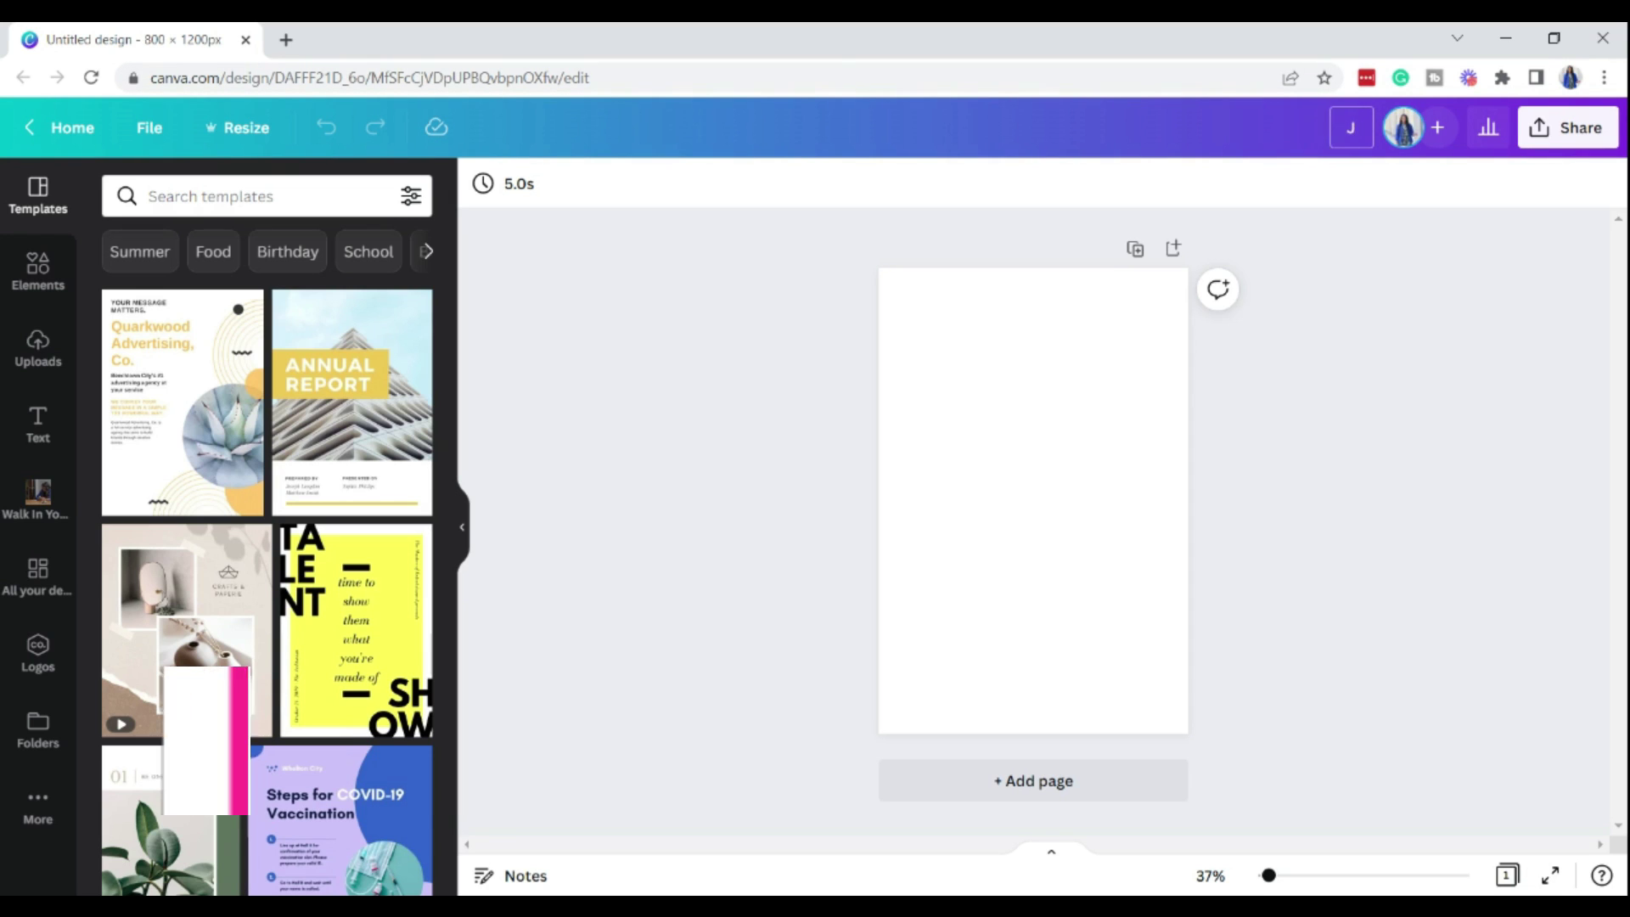
key(BackSpace)
text(4tho)
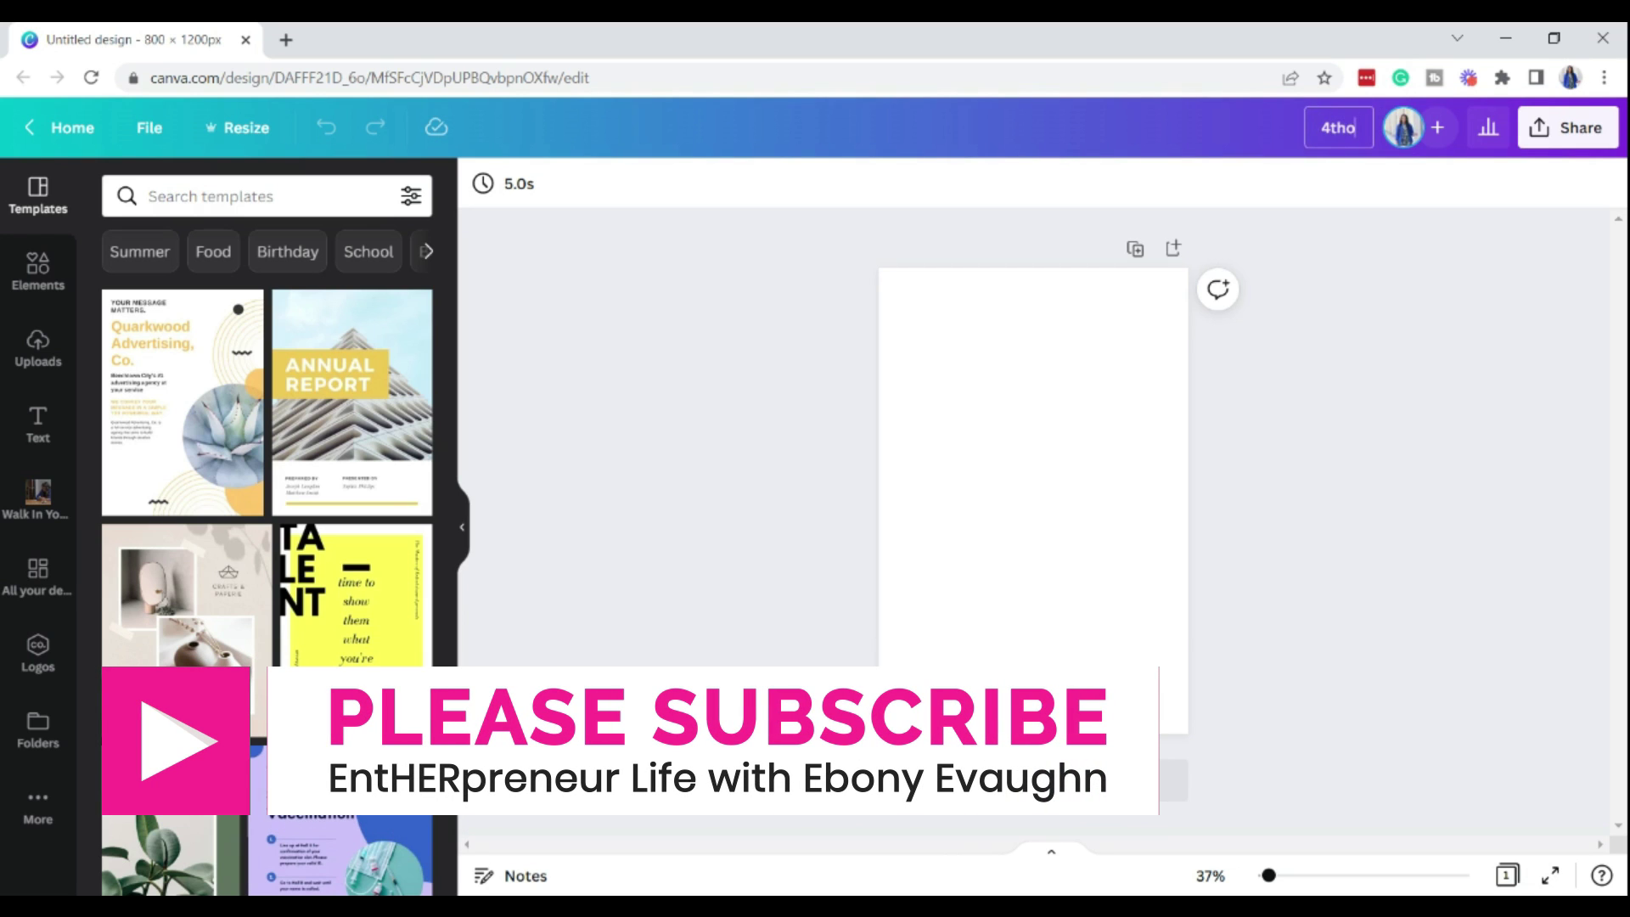
text(f)
key(BackSpace)
key(BackSpace)
text(o)
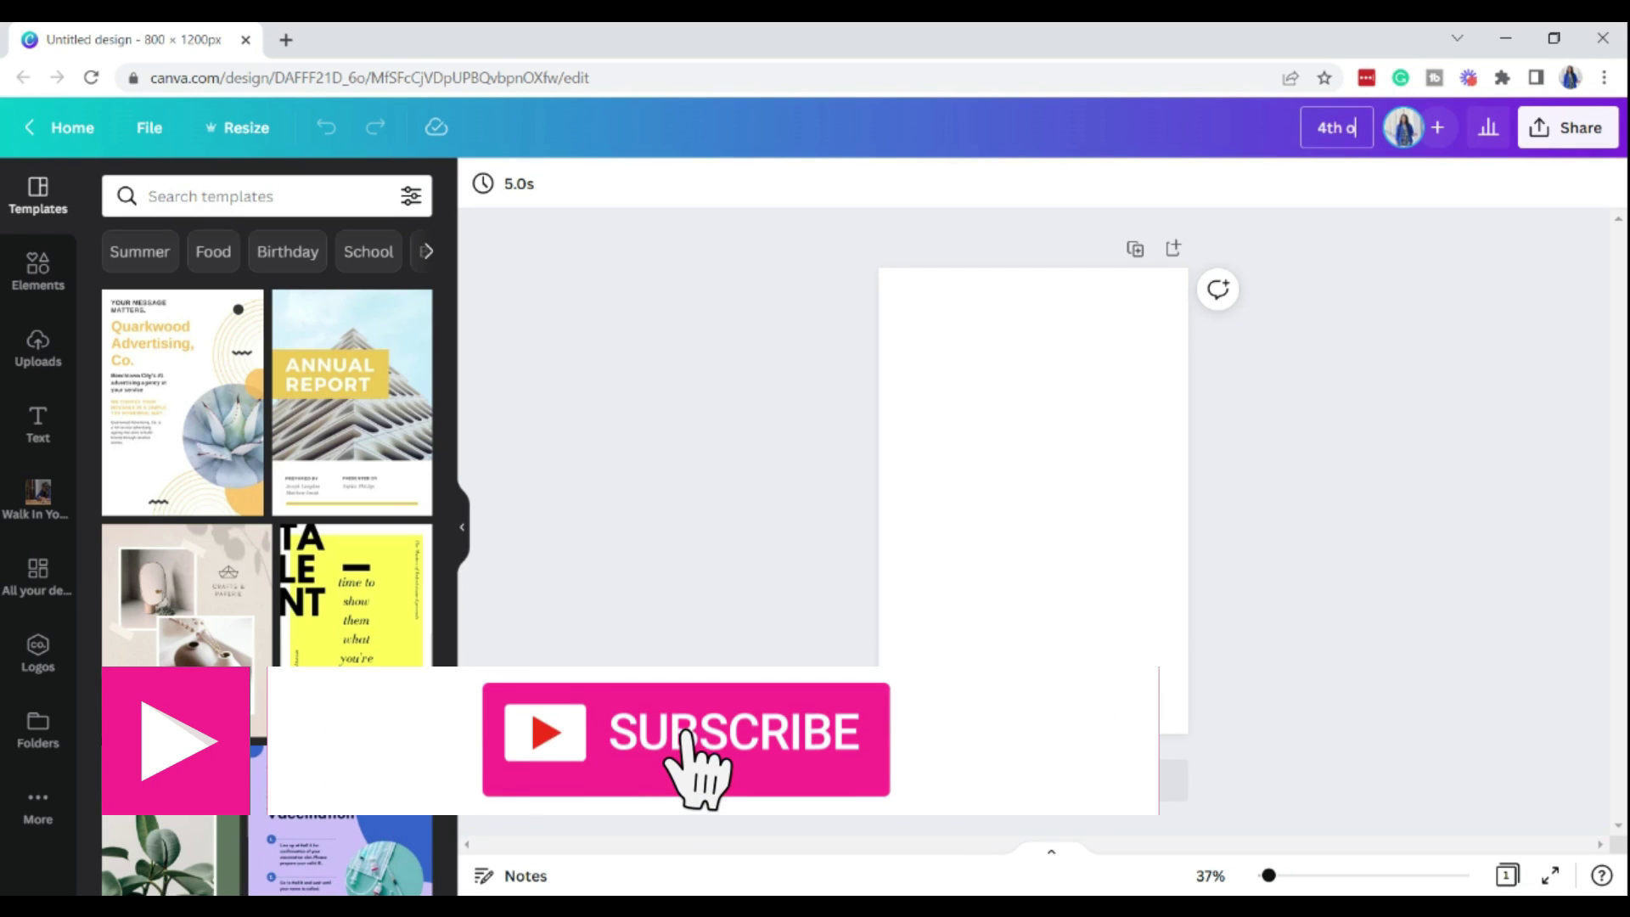
text(f July P)
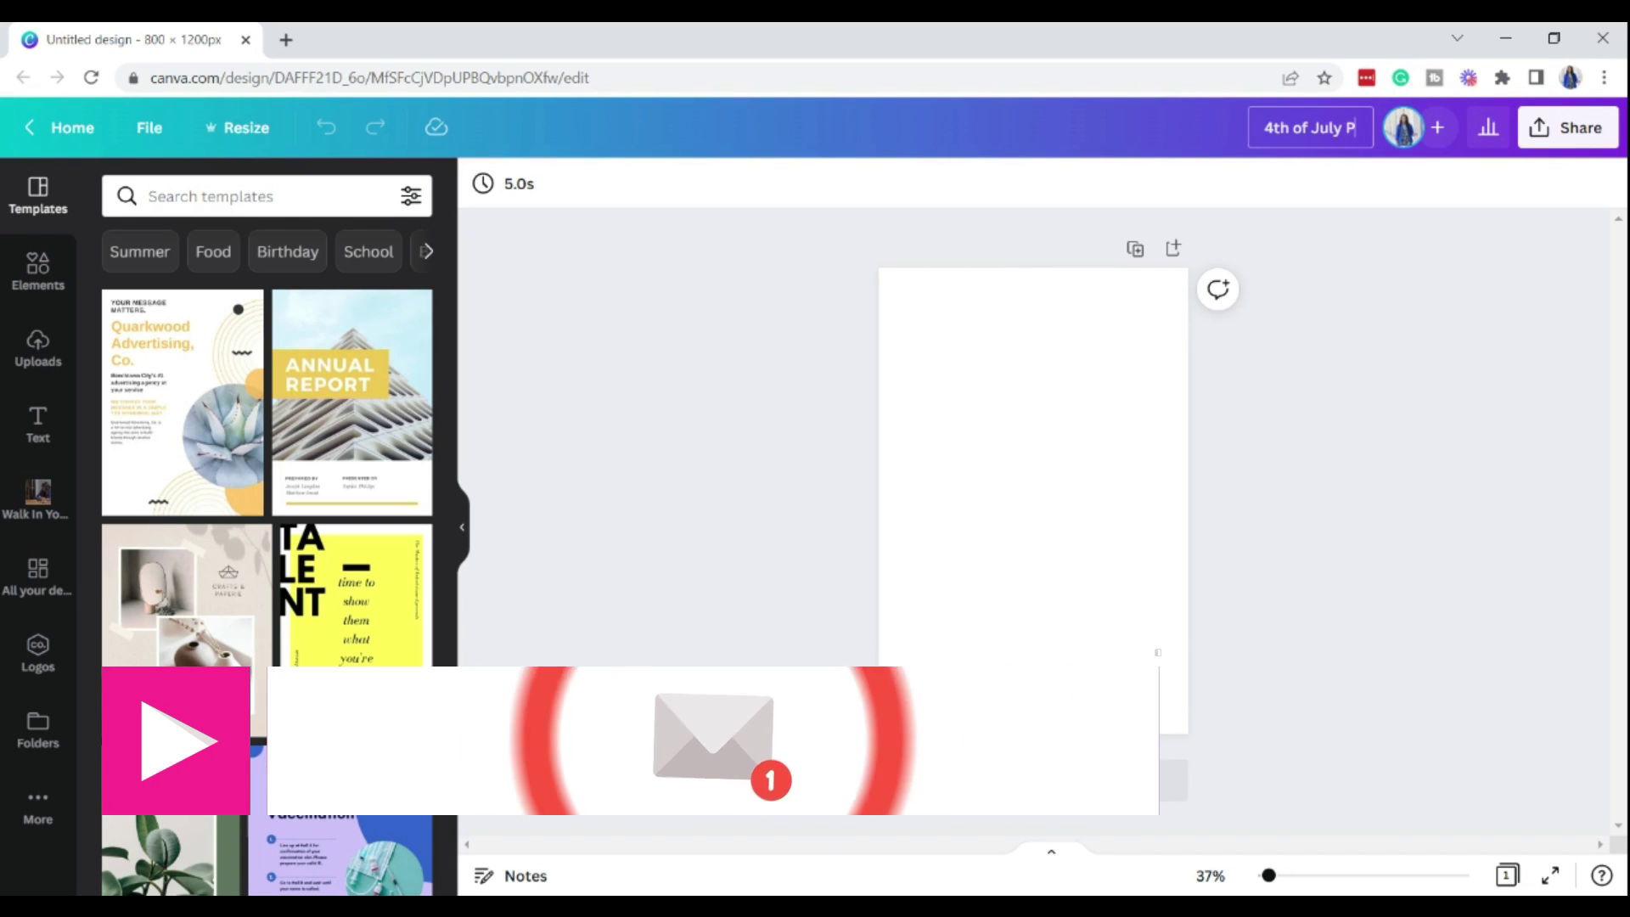
text(romo - 8)
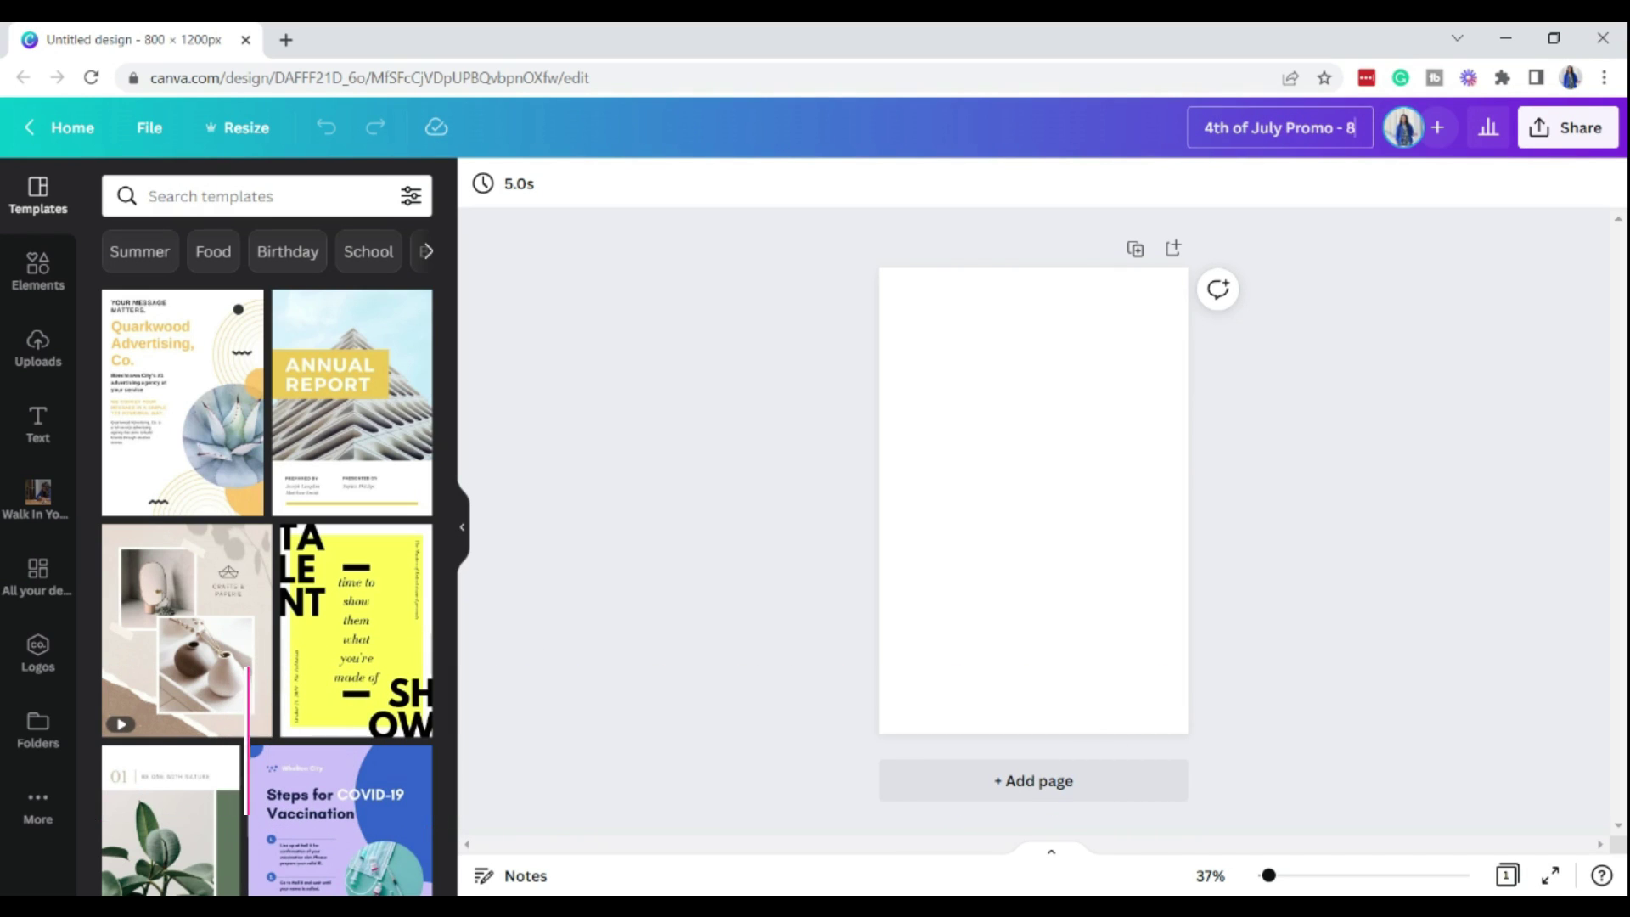
text(00)
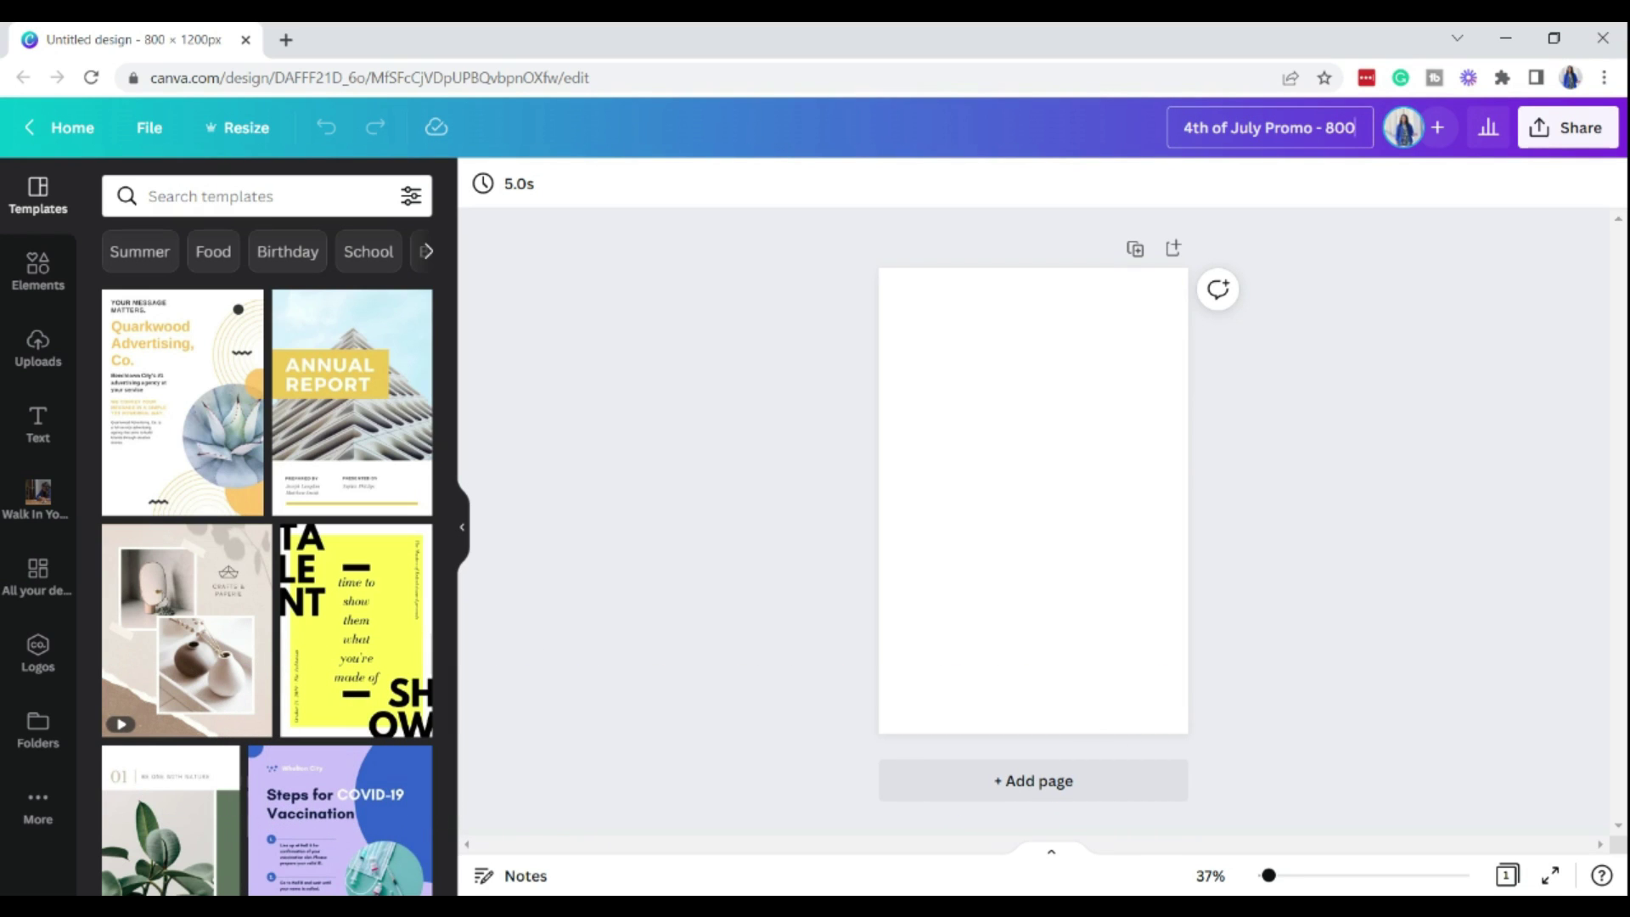
text(x1200)
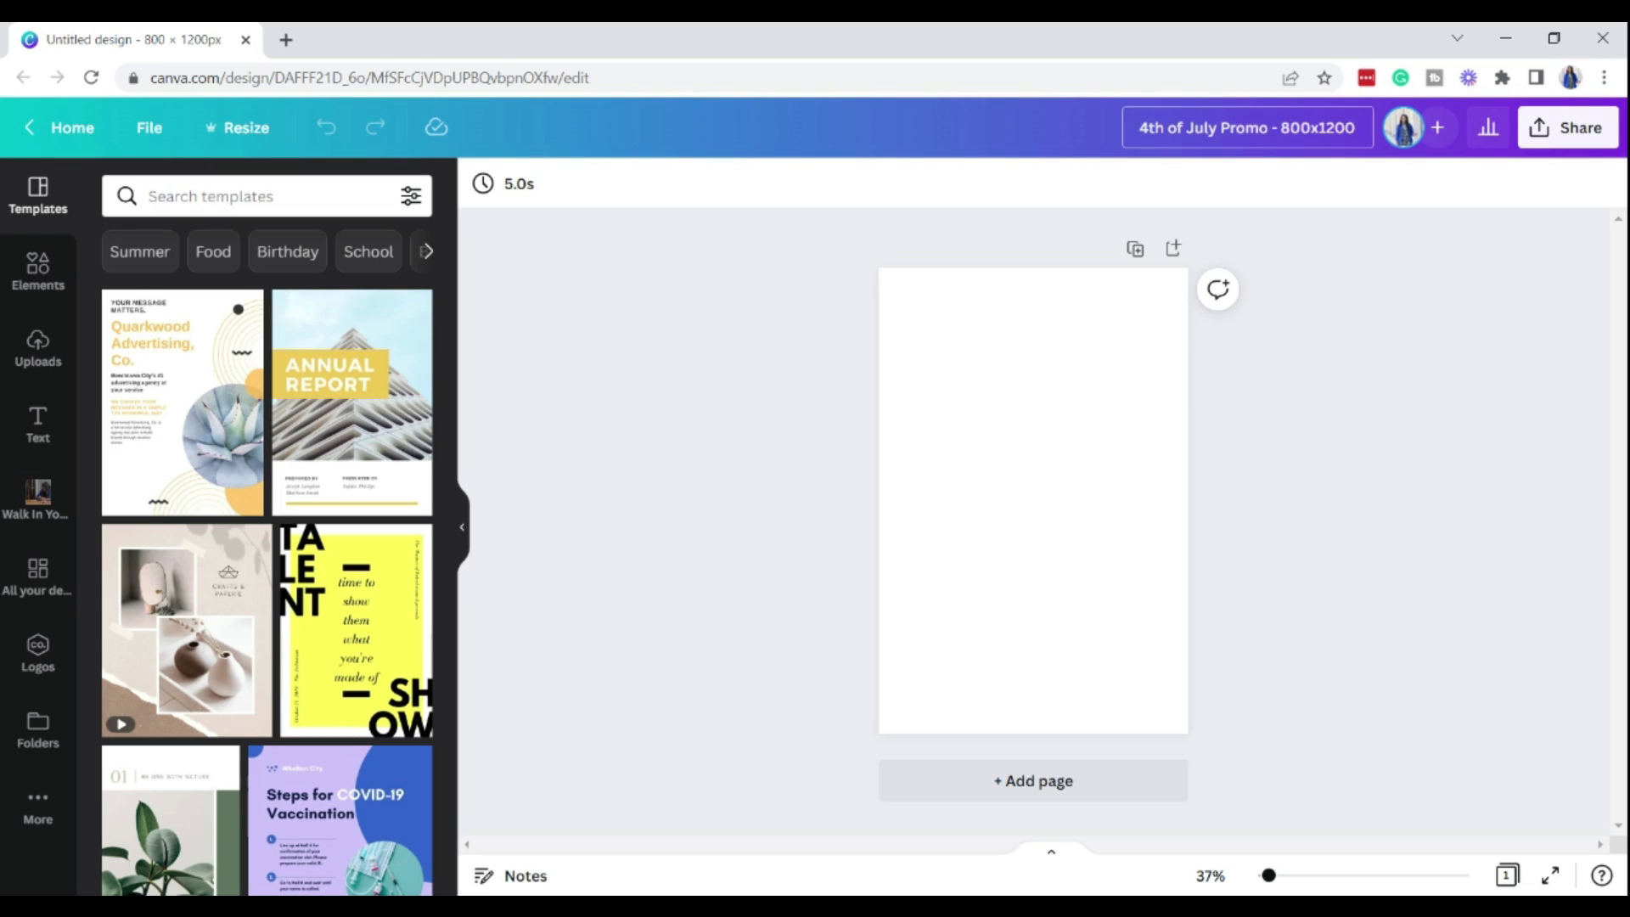
click(1038, 377)
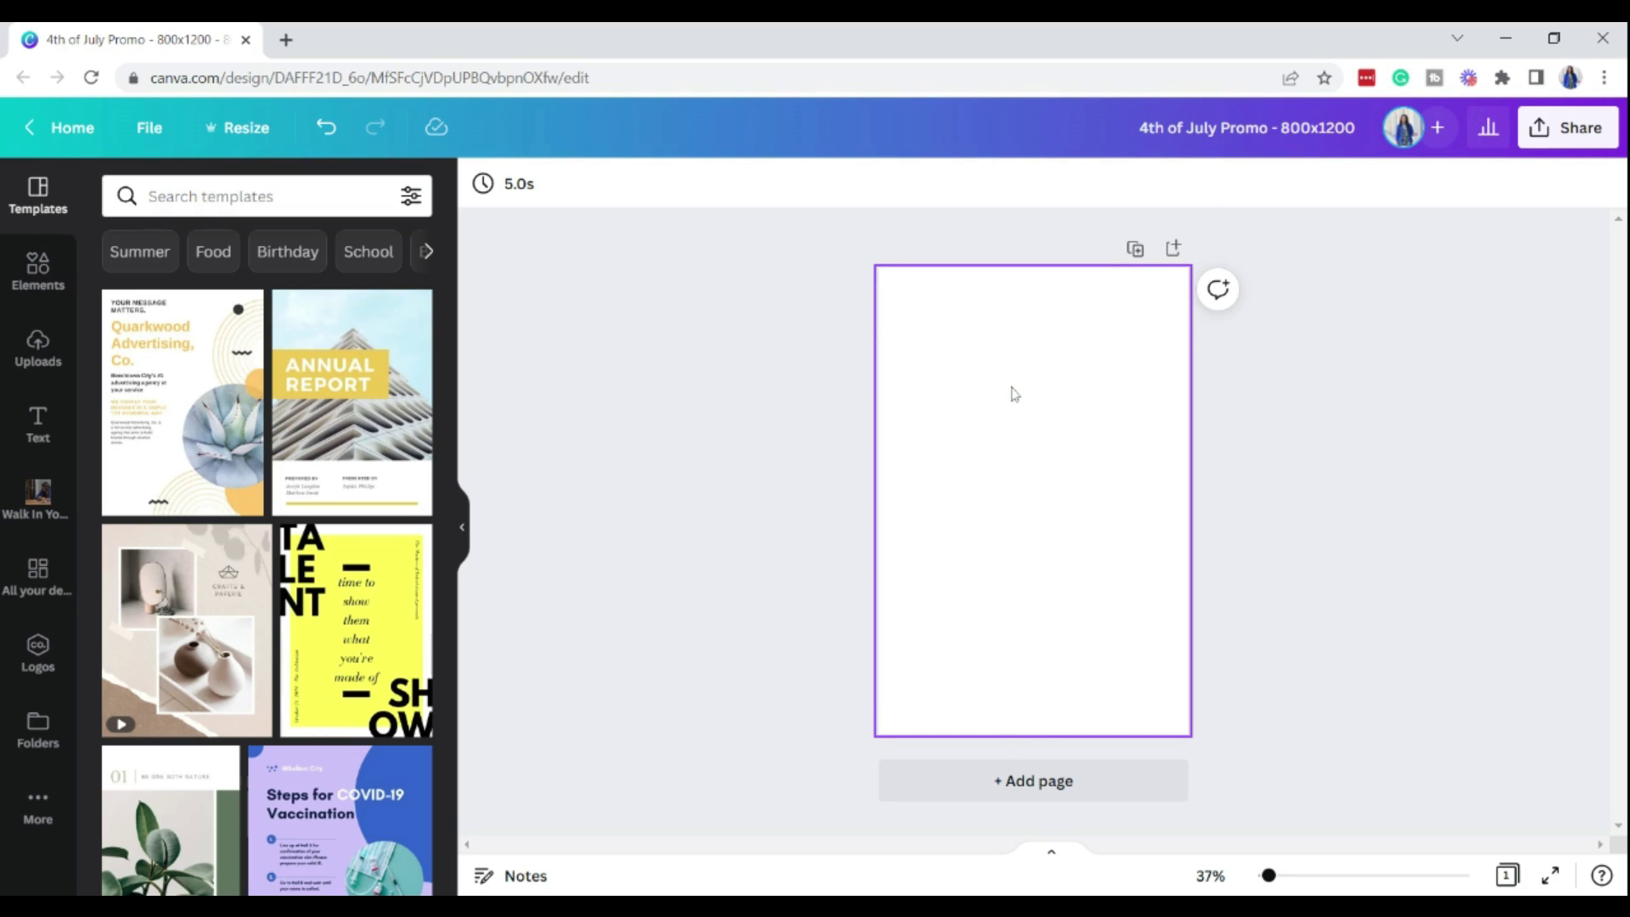
Step: Apply the second page of the existing Juneteenth Promo design to the blank page and return to the list of own designs
click(37, 573)
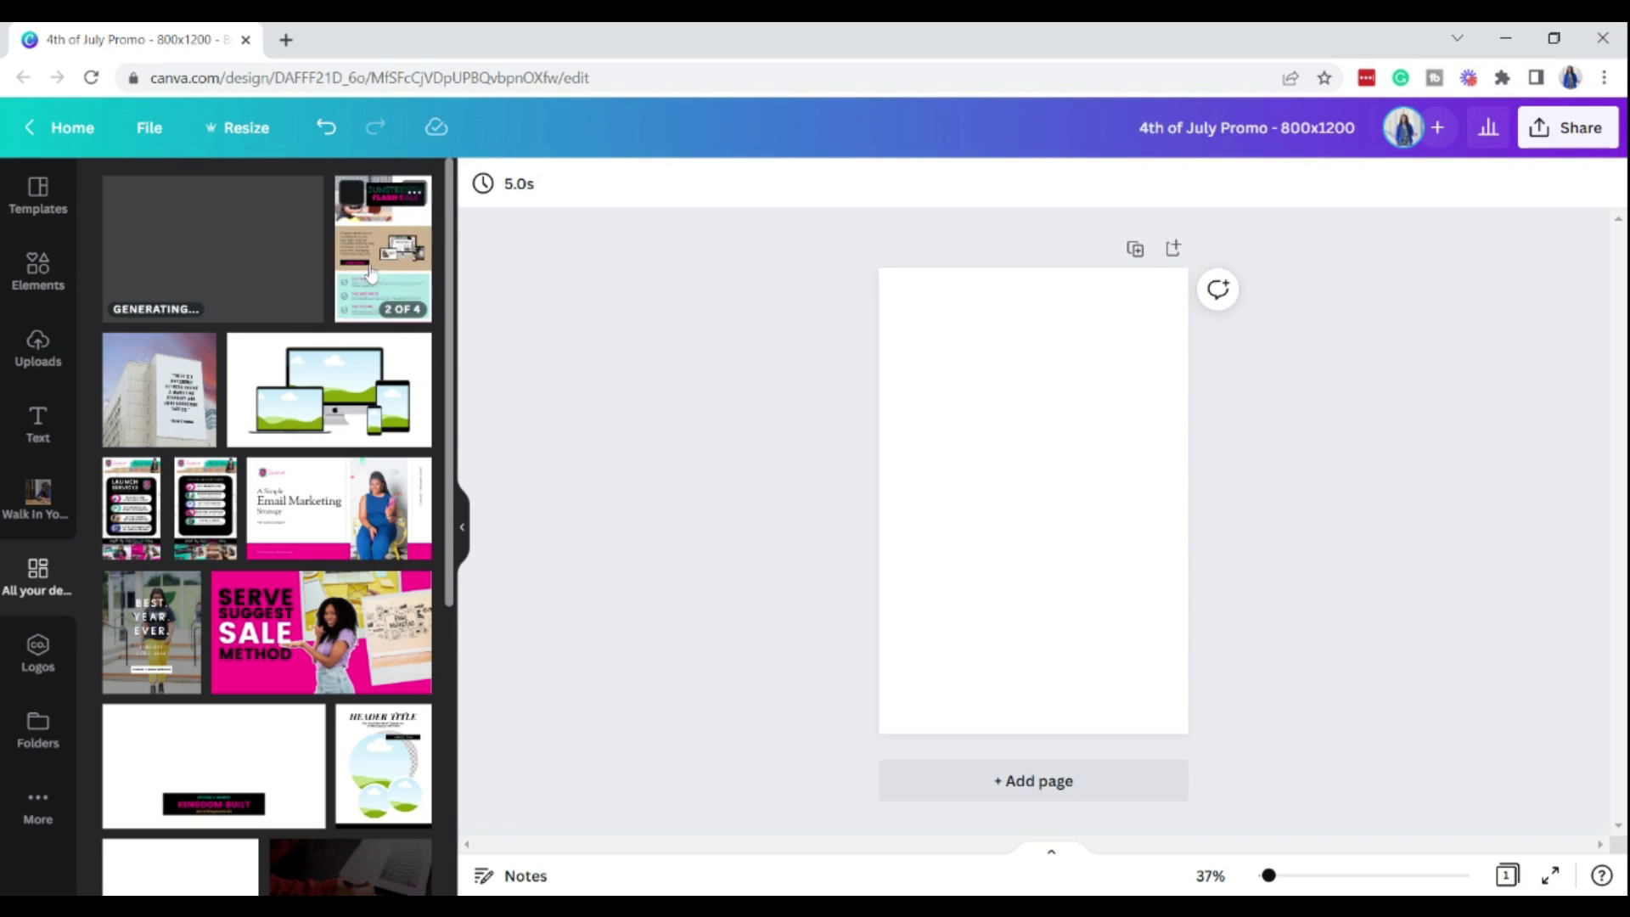
click(374, 271)
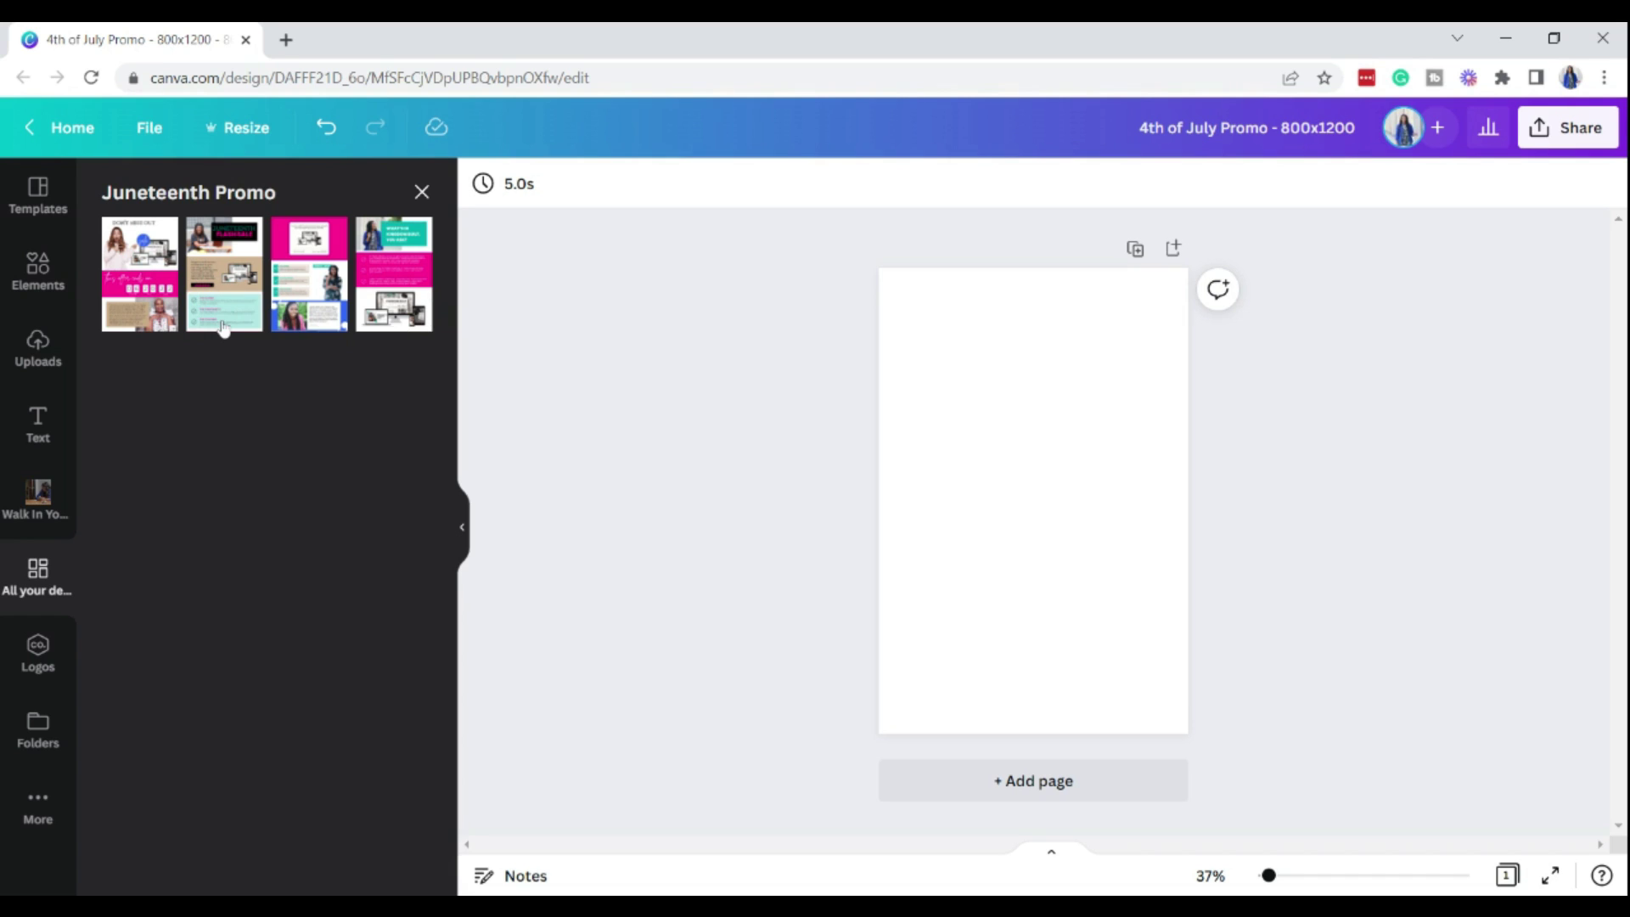
click(221, 276)
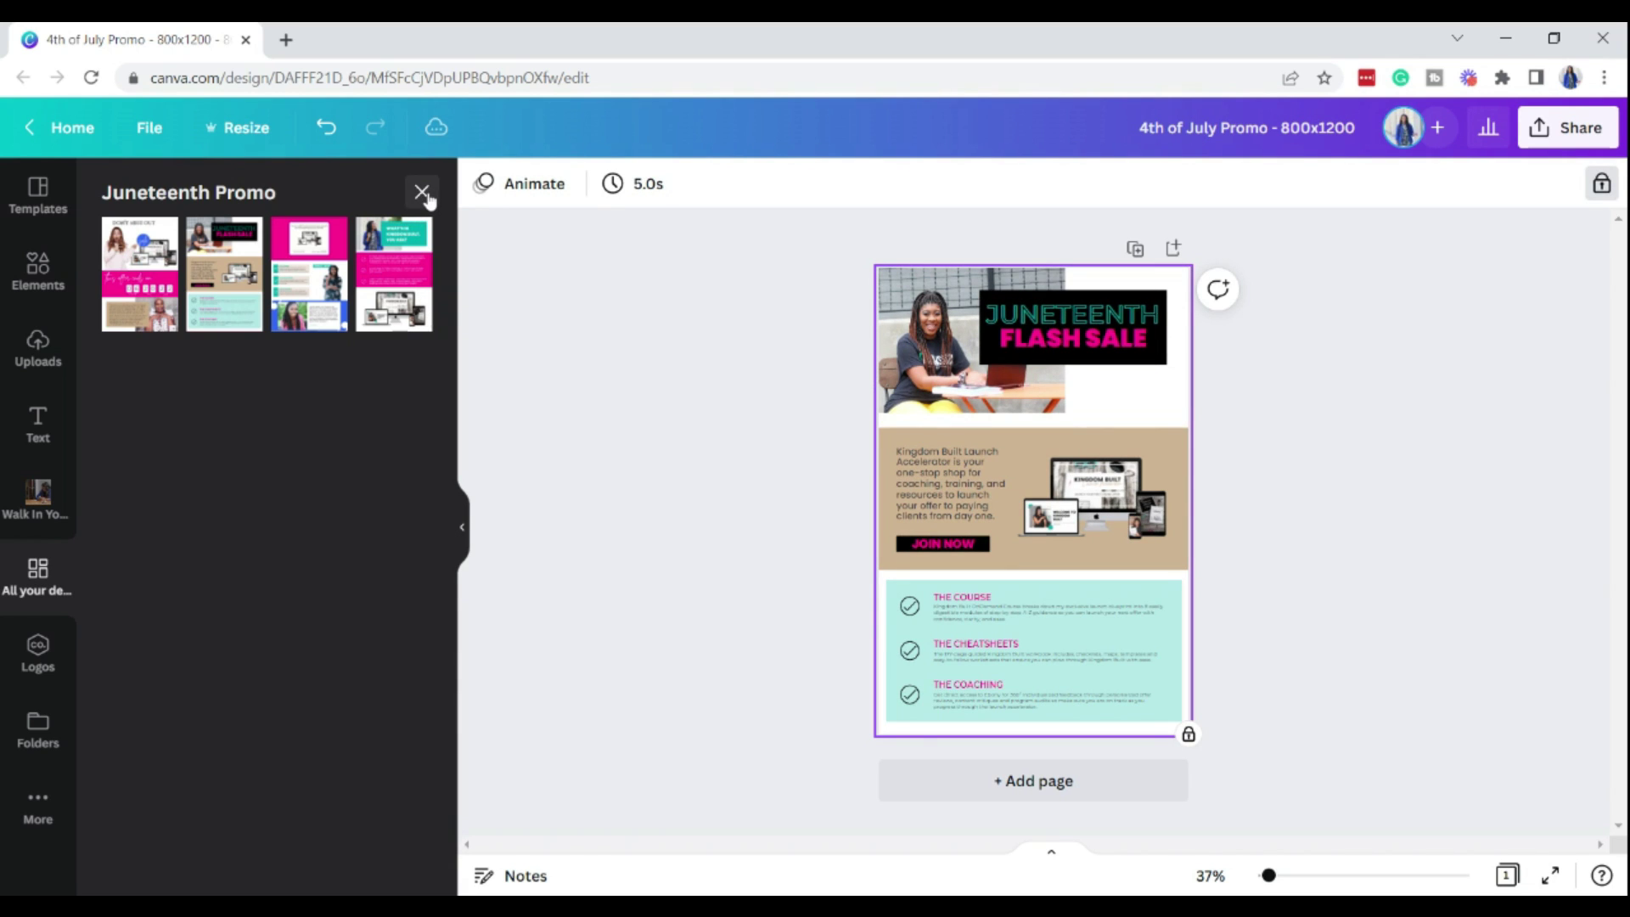
click(423, 193)
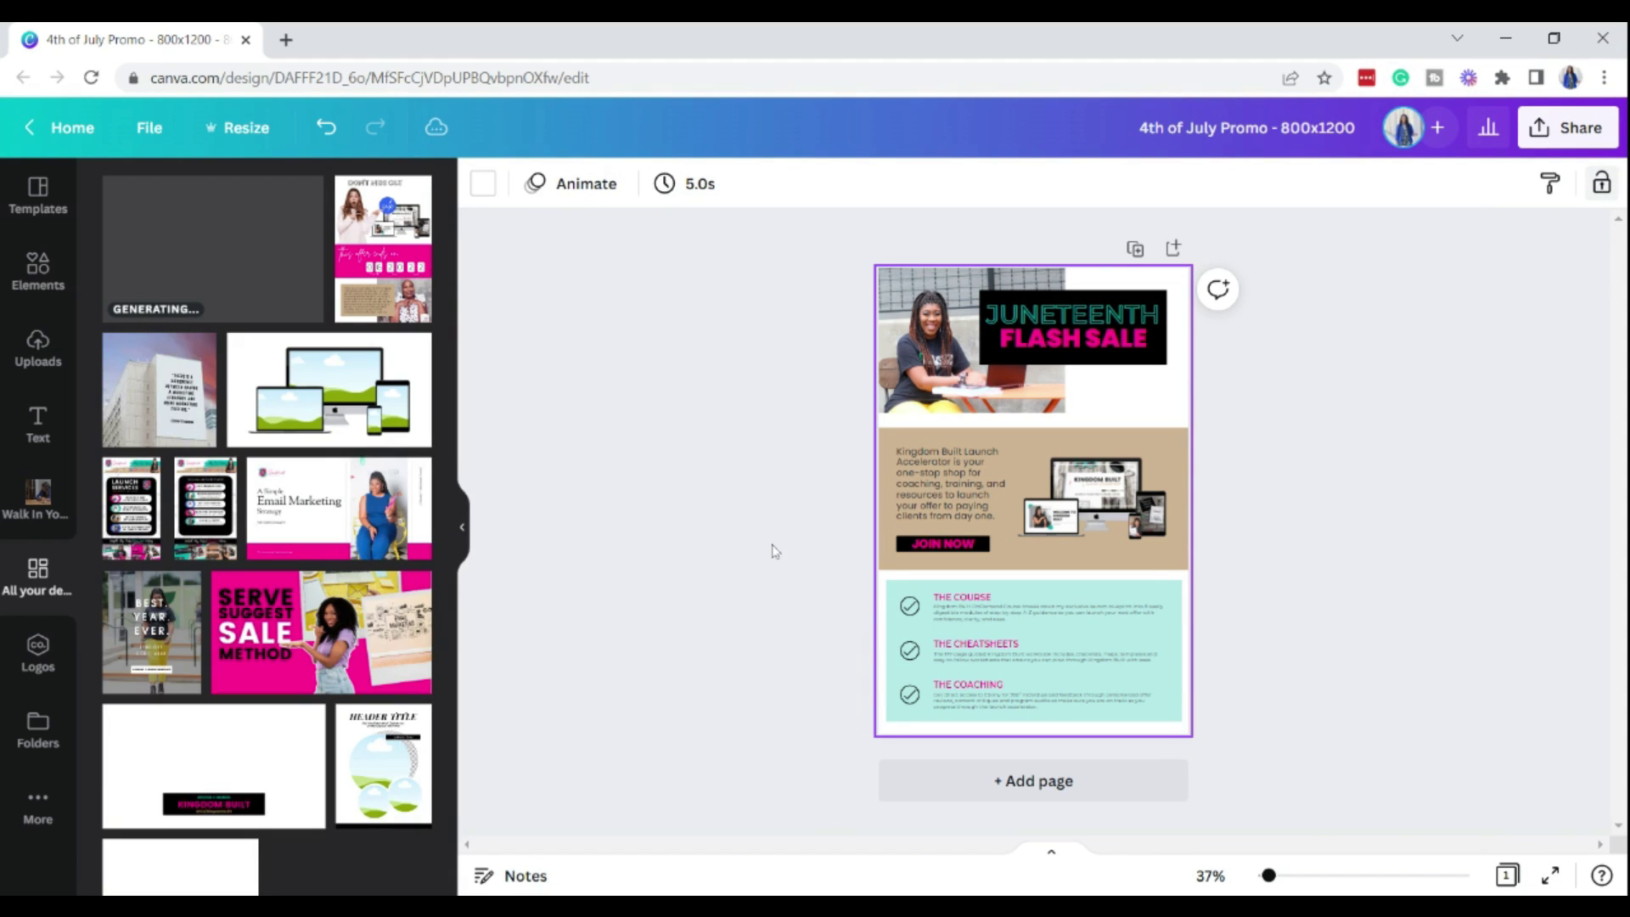
Step: Replace the "JUNETEENTH" headline above "FLASH SALE" with "4th of July"
double_click(1020, 317)
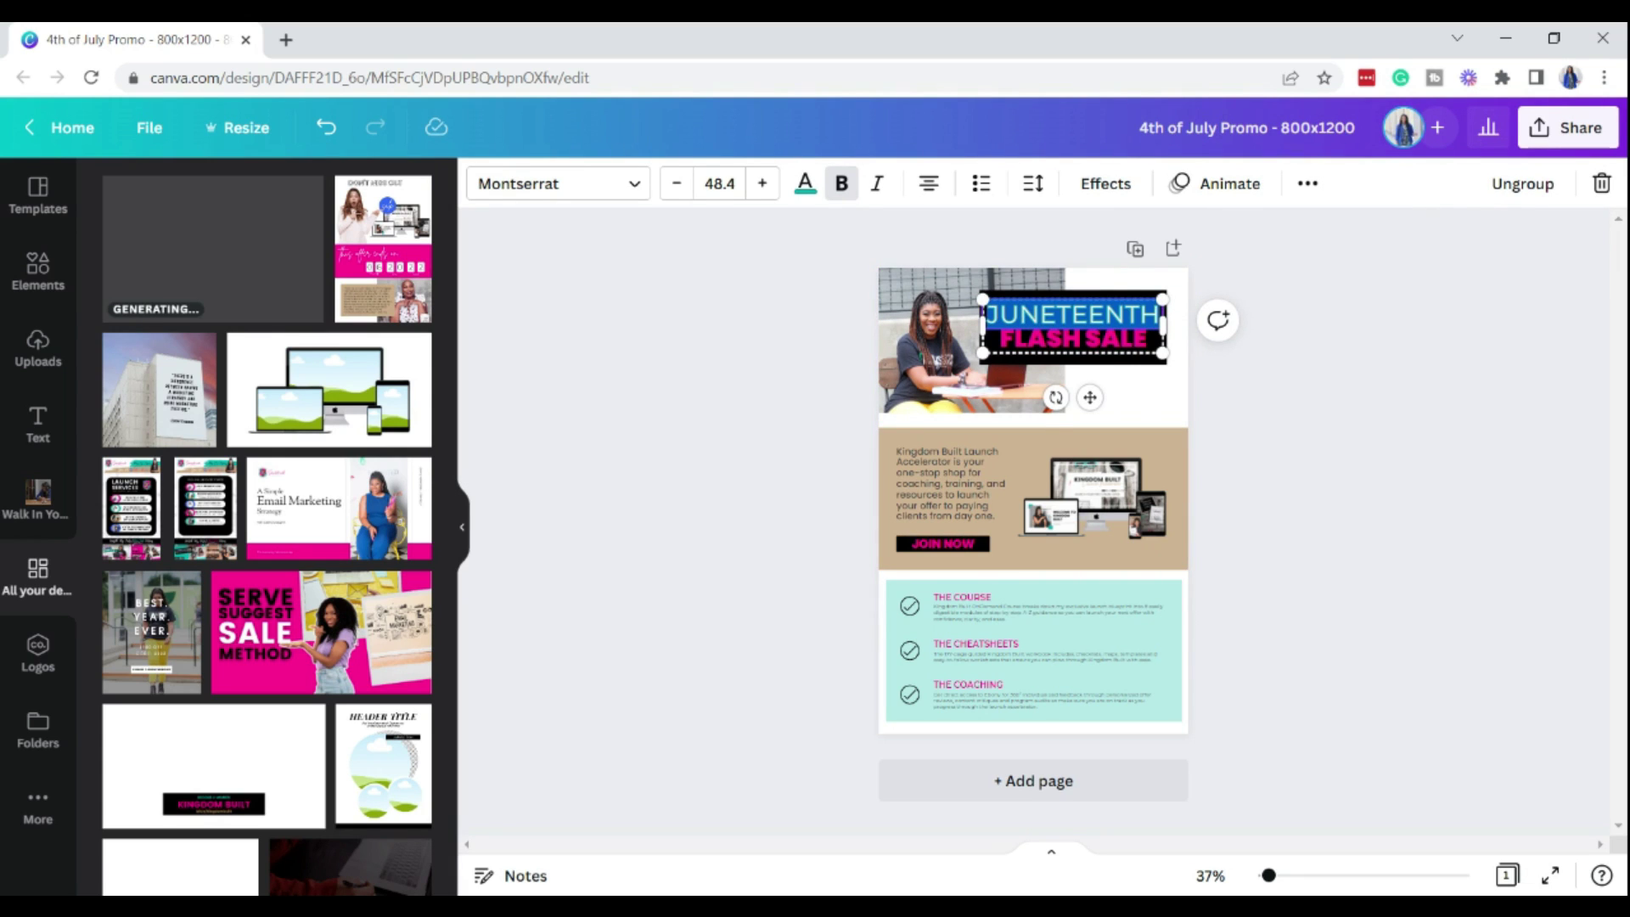
text(July)
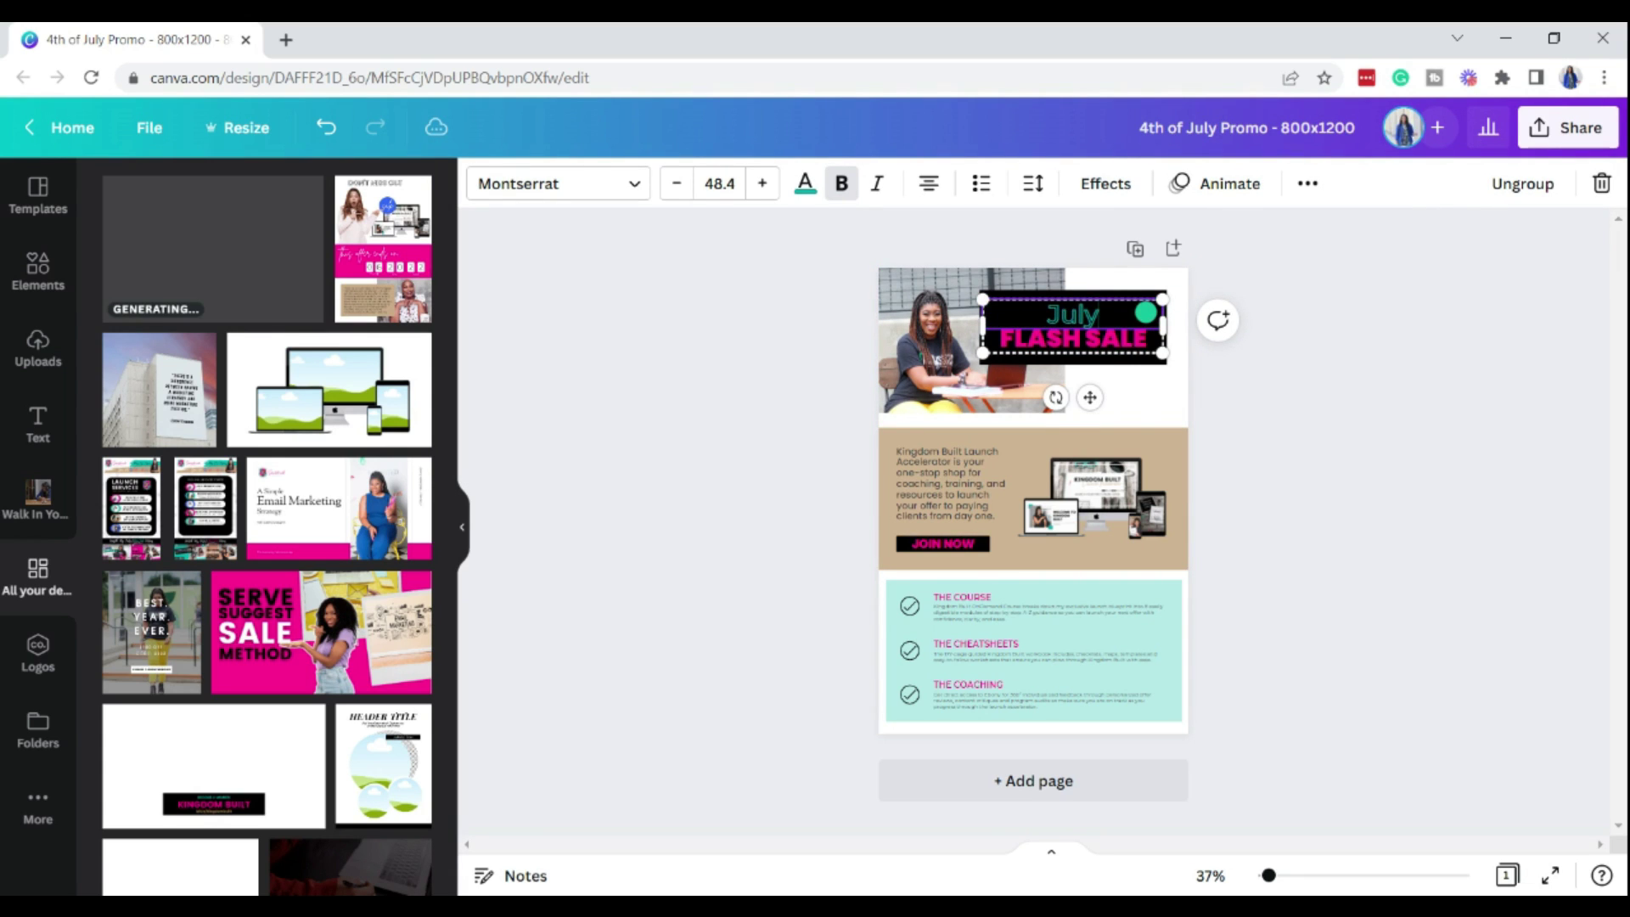
key(BackSpace)
key(BackSpace)
key(BackSpace)
text(4th)
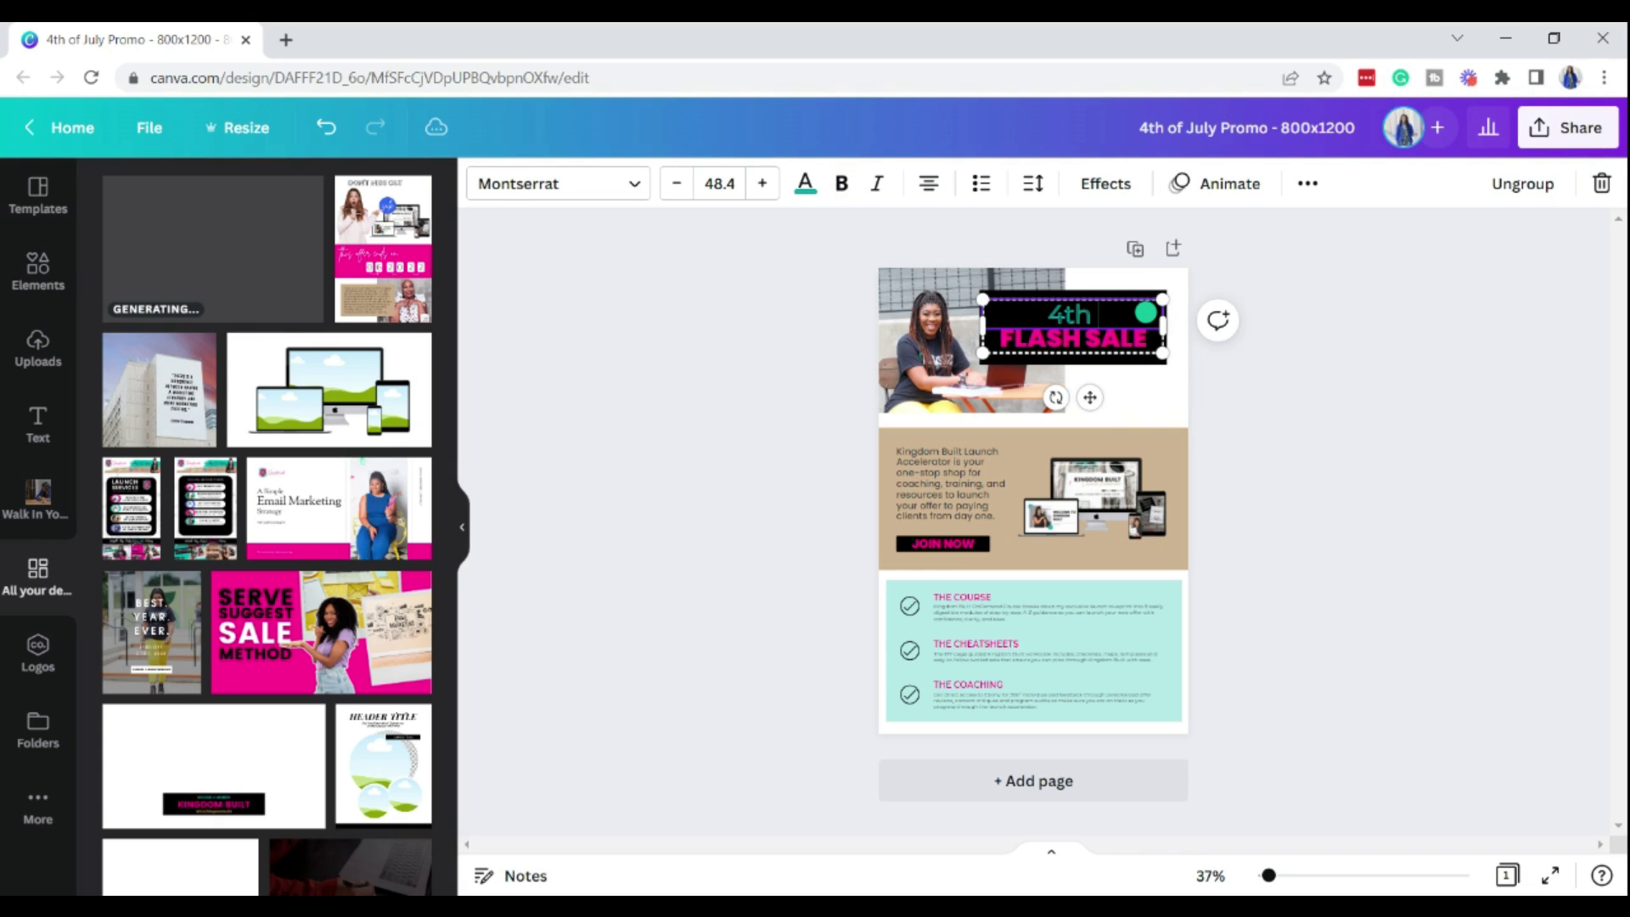
text( of July)
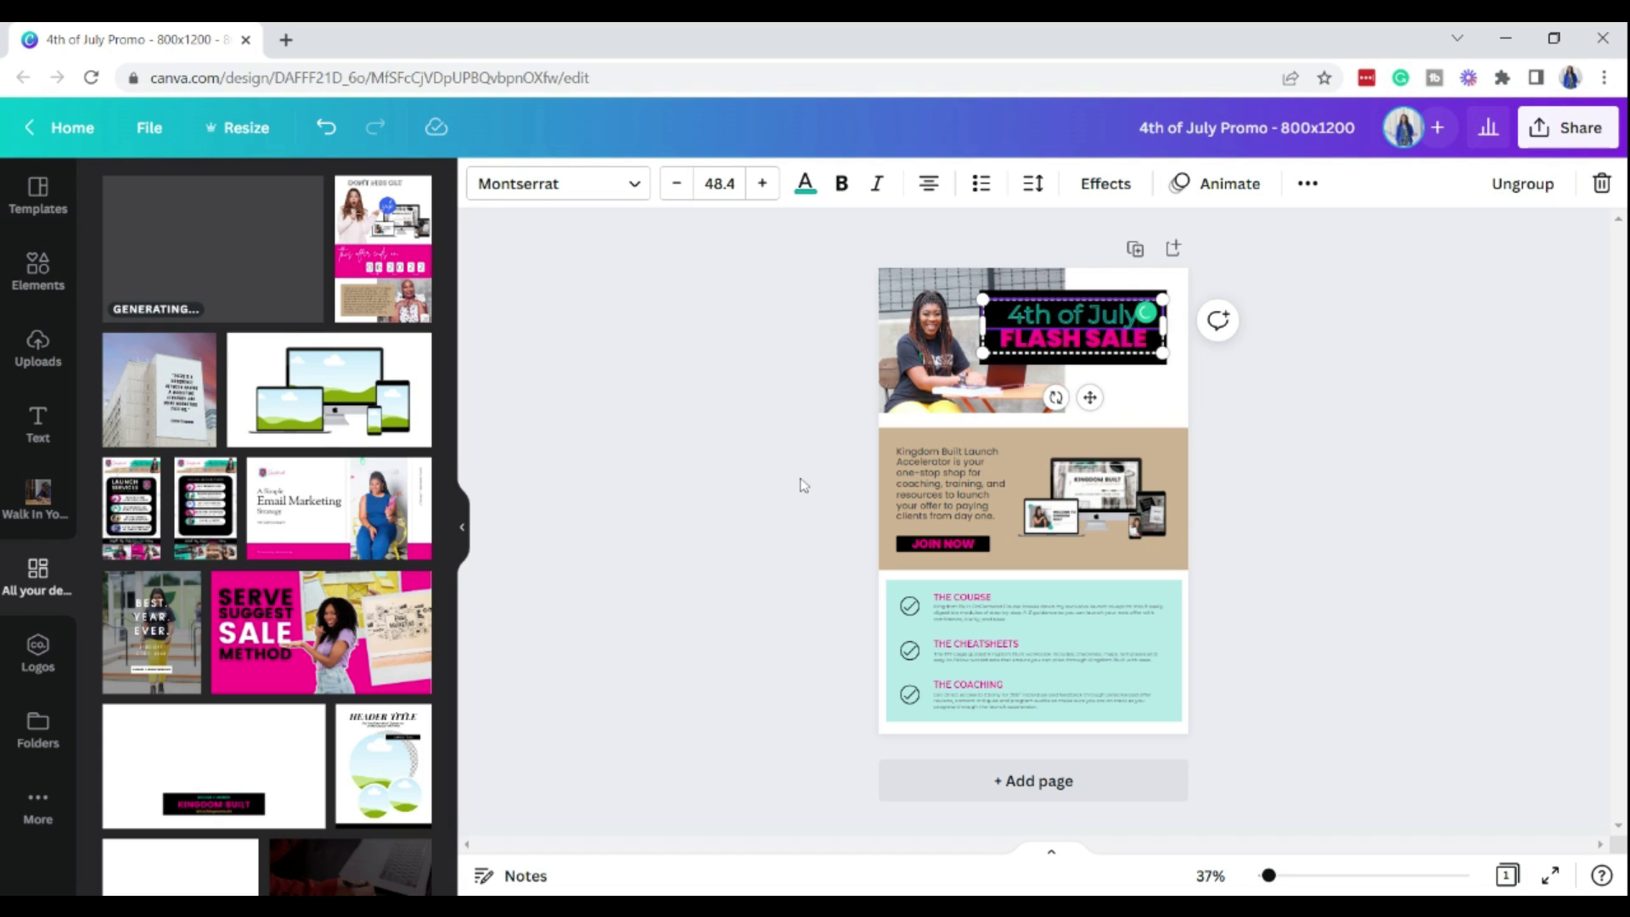
key(Escape)
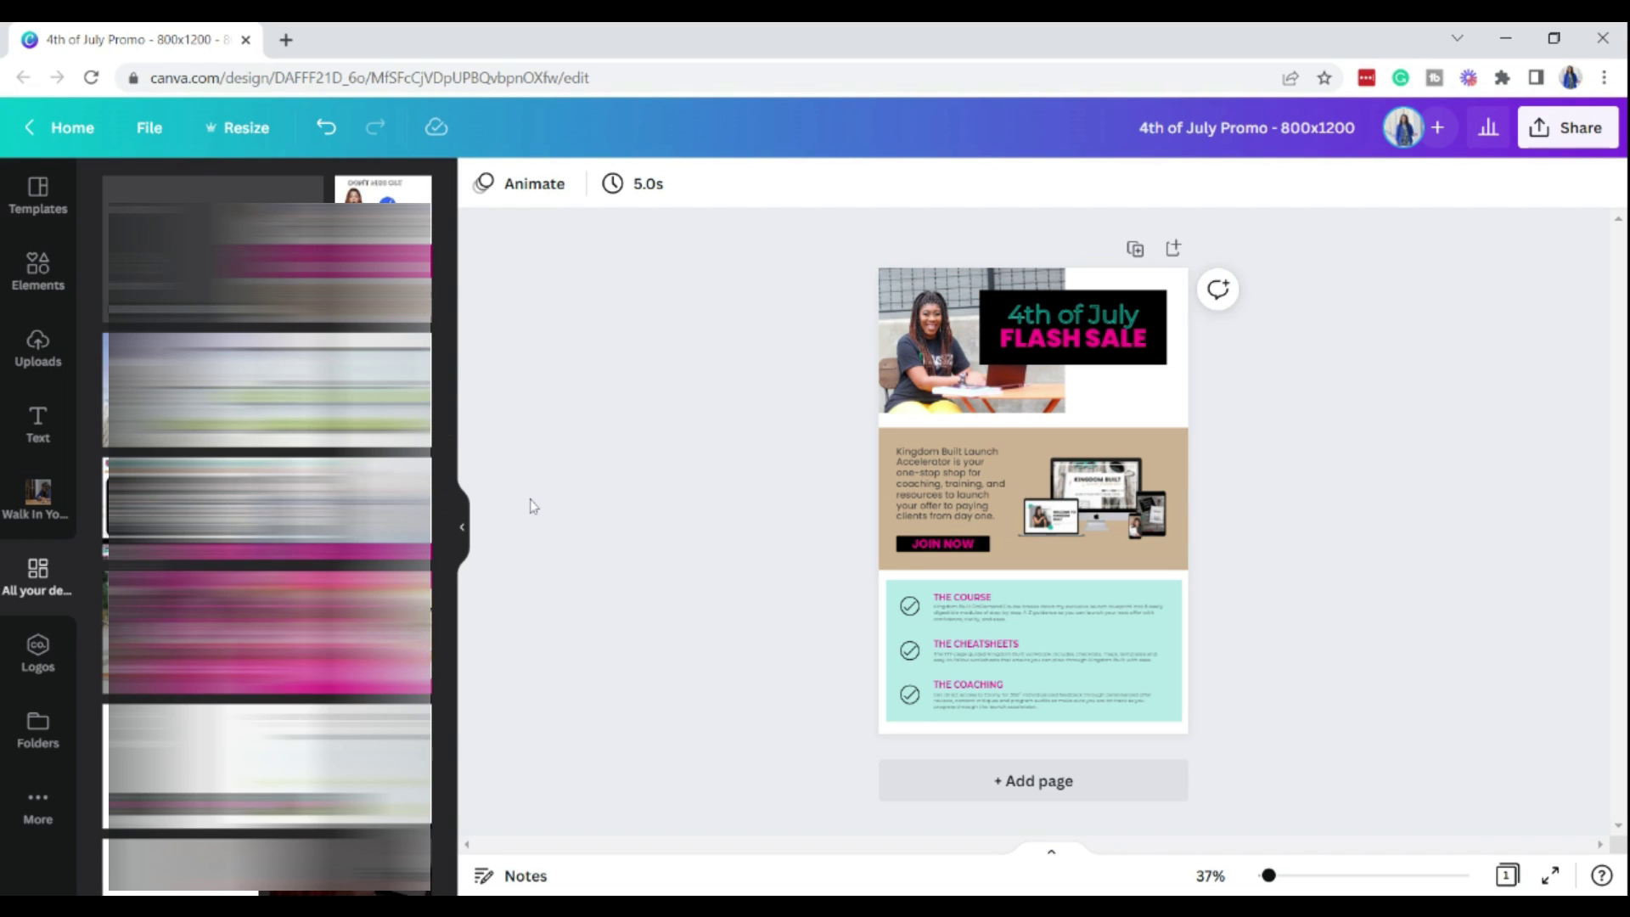
Step: Find the Email Boss Plug & Play Email Inserts design among the own designs and show its pages
scroll(268, 509, down, 5)
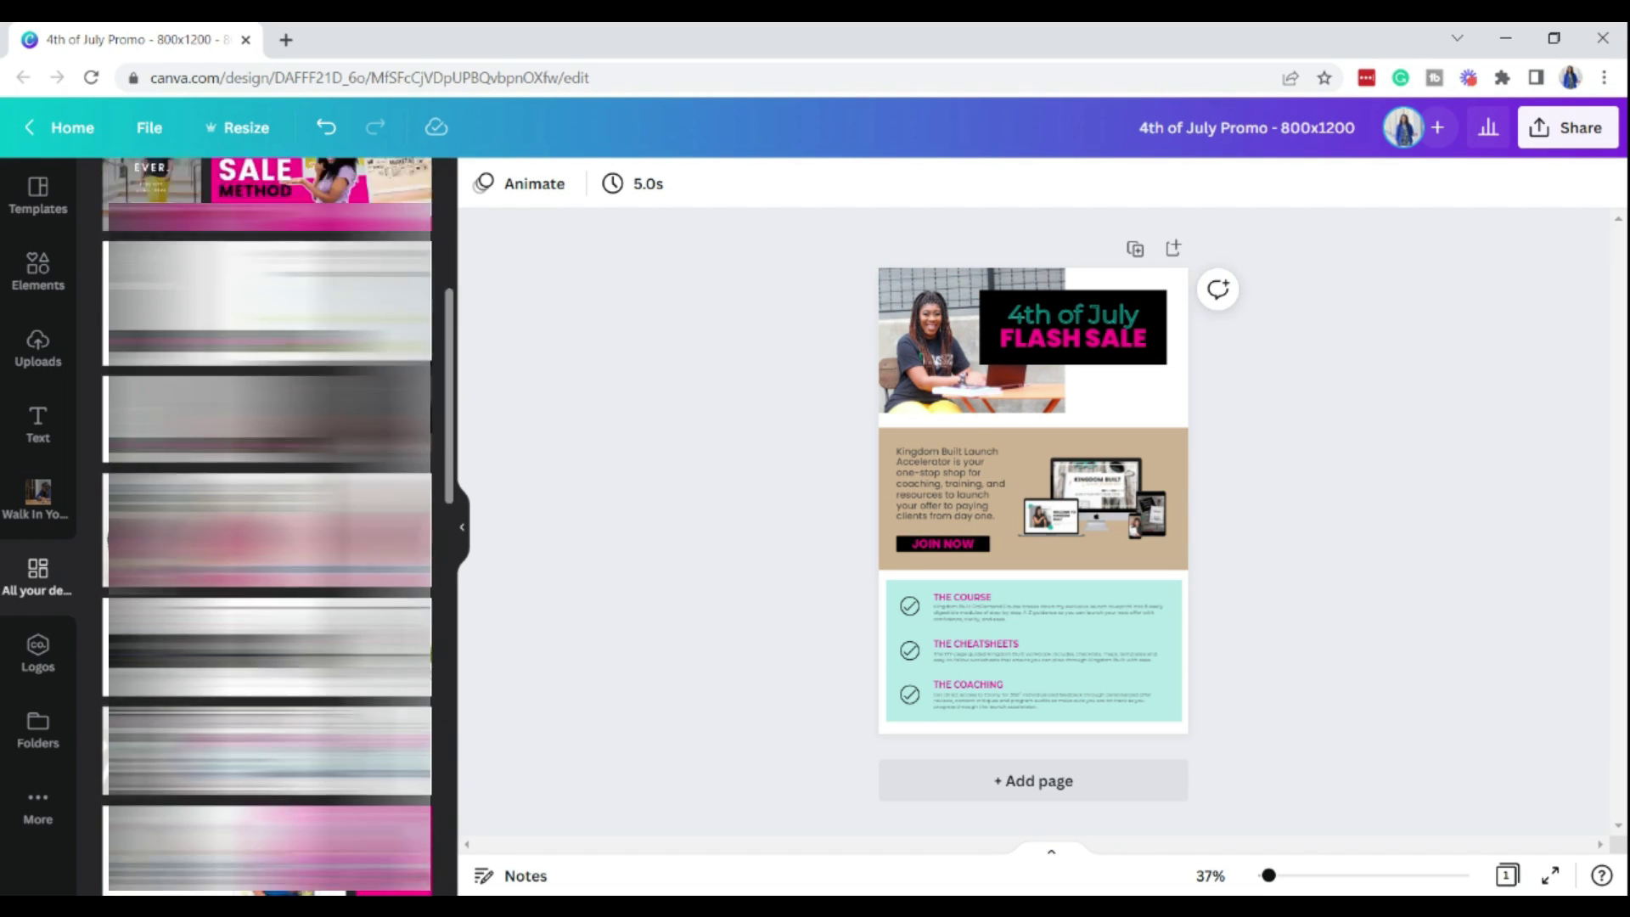
scroll(267, 527, down, 5)
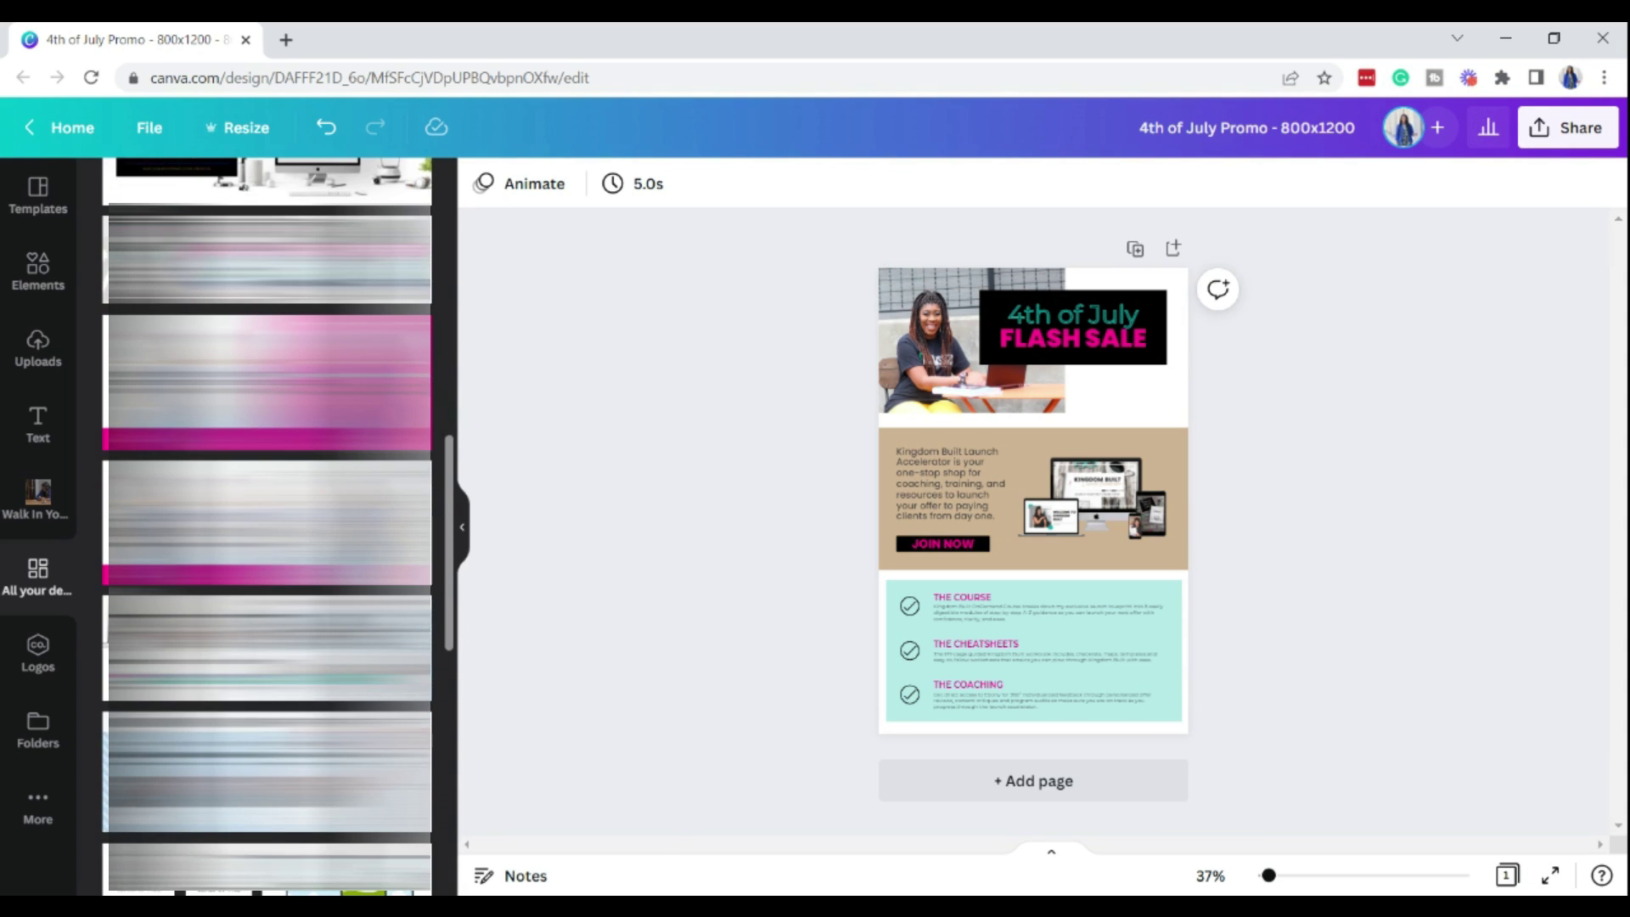
scroll(220, 422, down, 4)
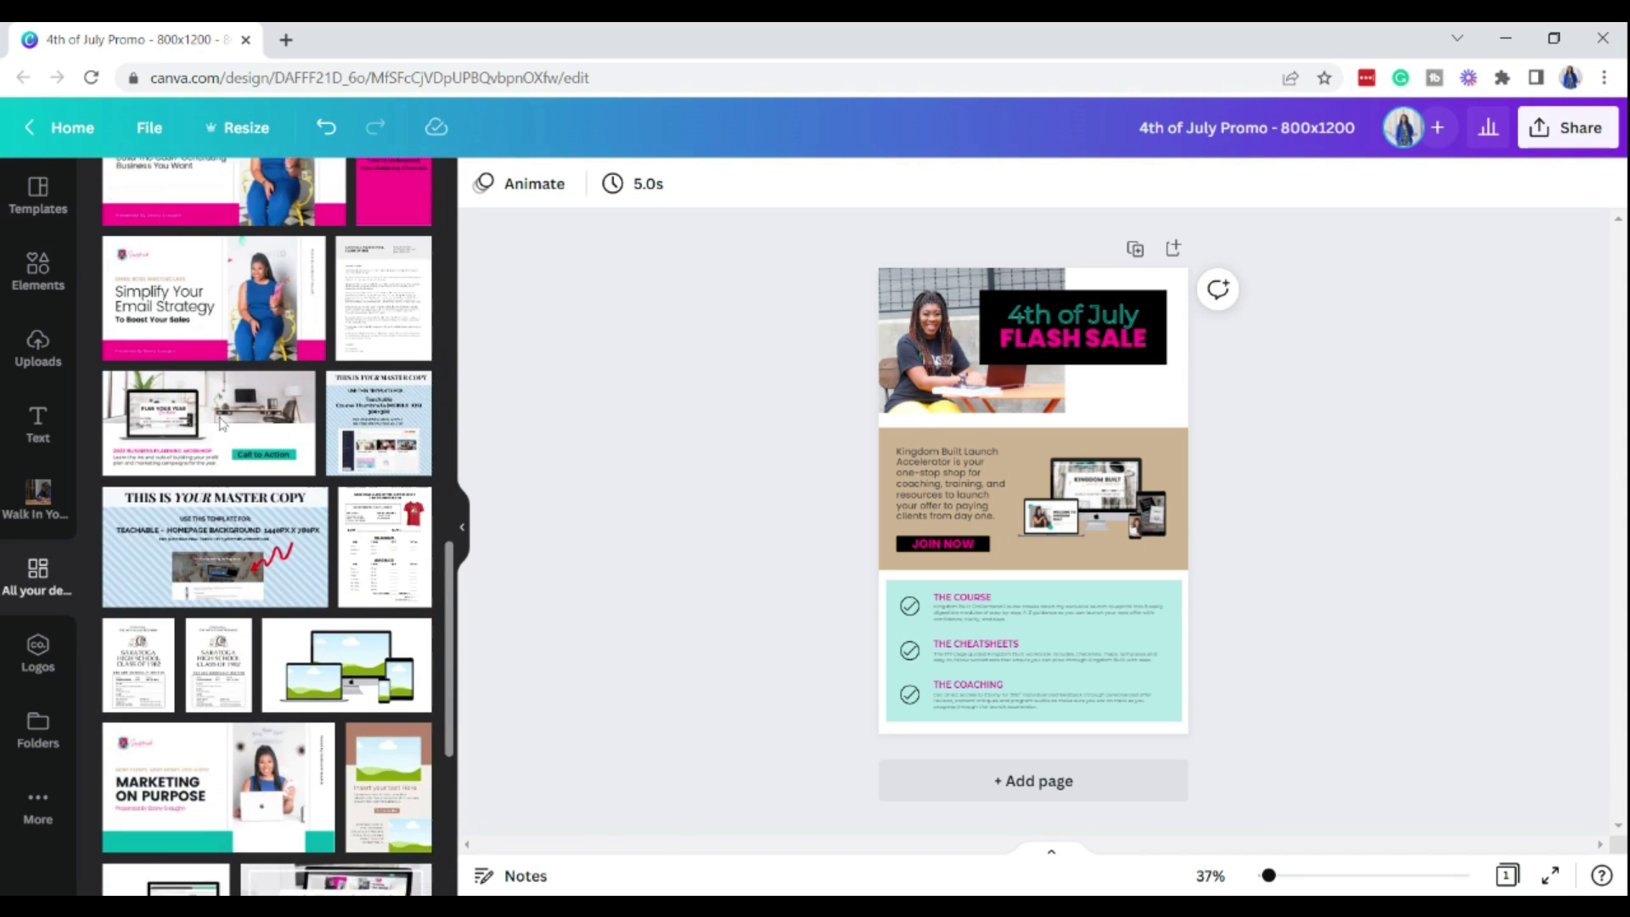
scroll(221, 421, up, 1)
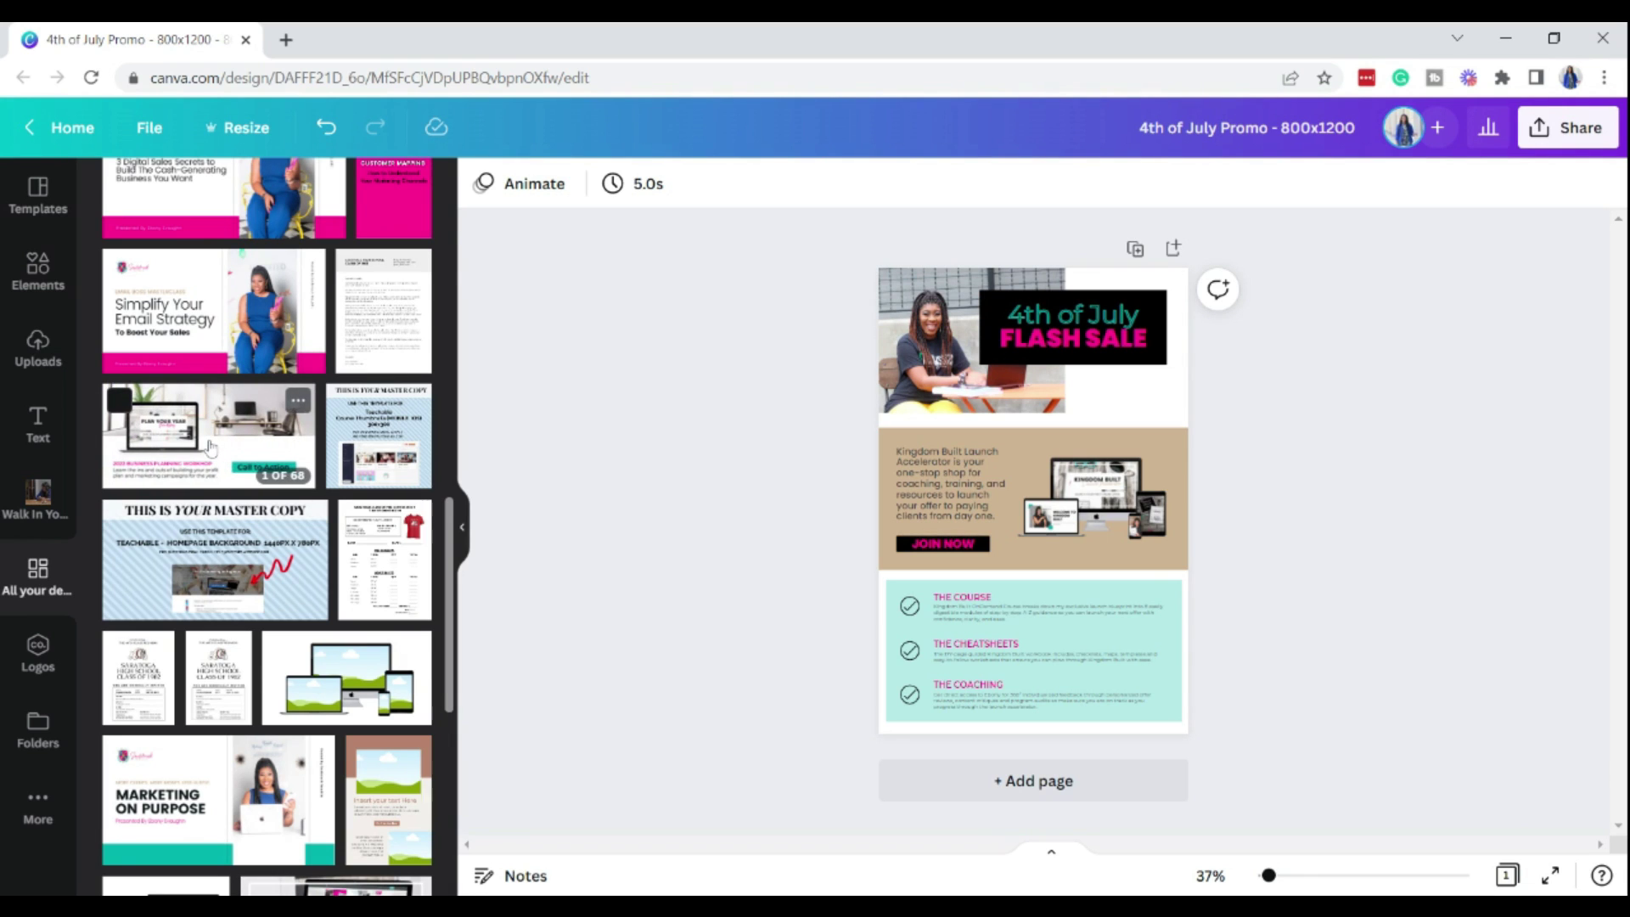
click(211, 448)
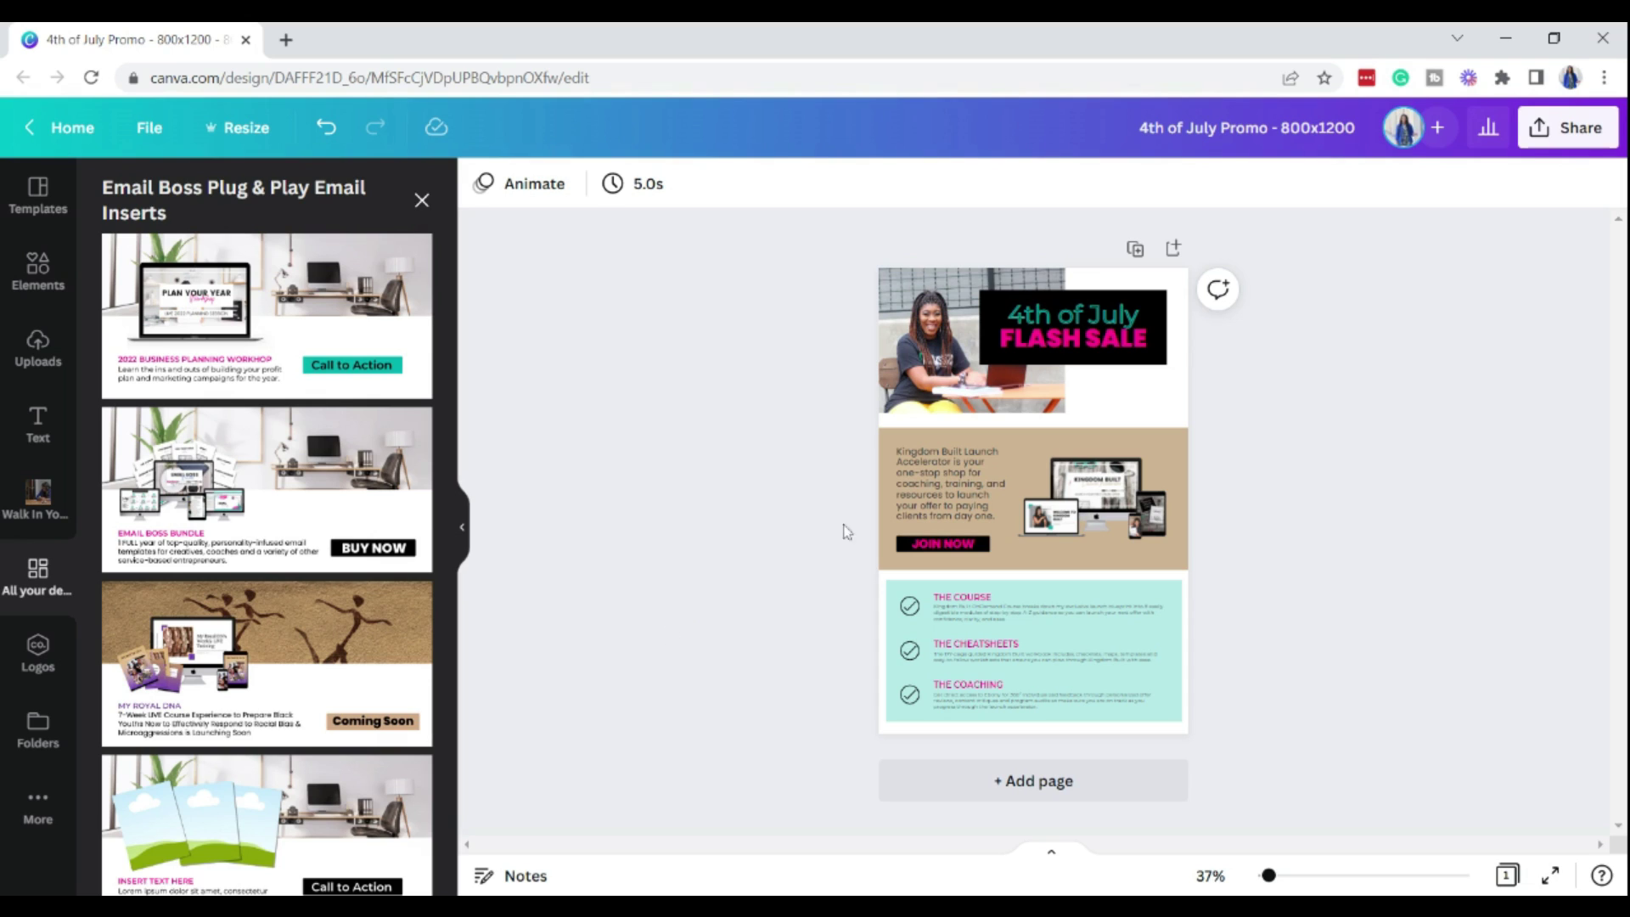
Step: Clear the middle section by deleting its description paragraph and device mockup, then unlocking and deleting the tan background
click(954, 477)
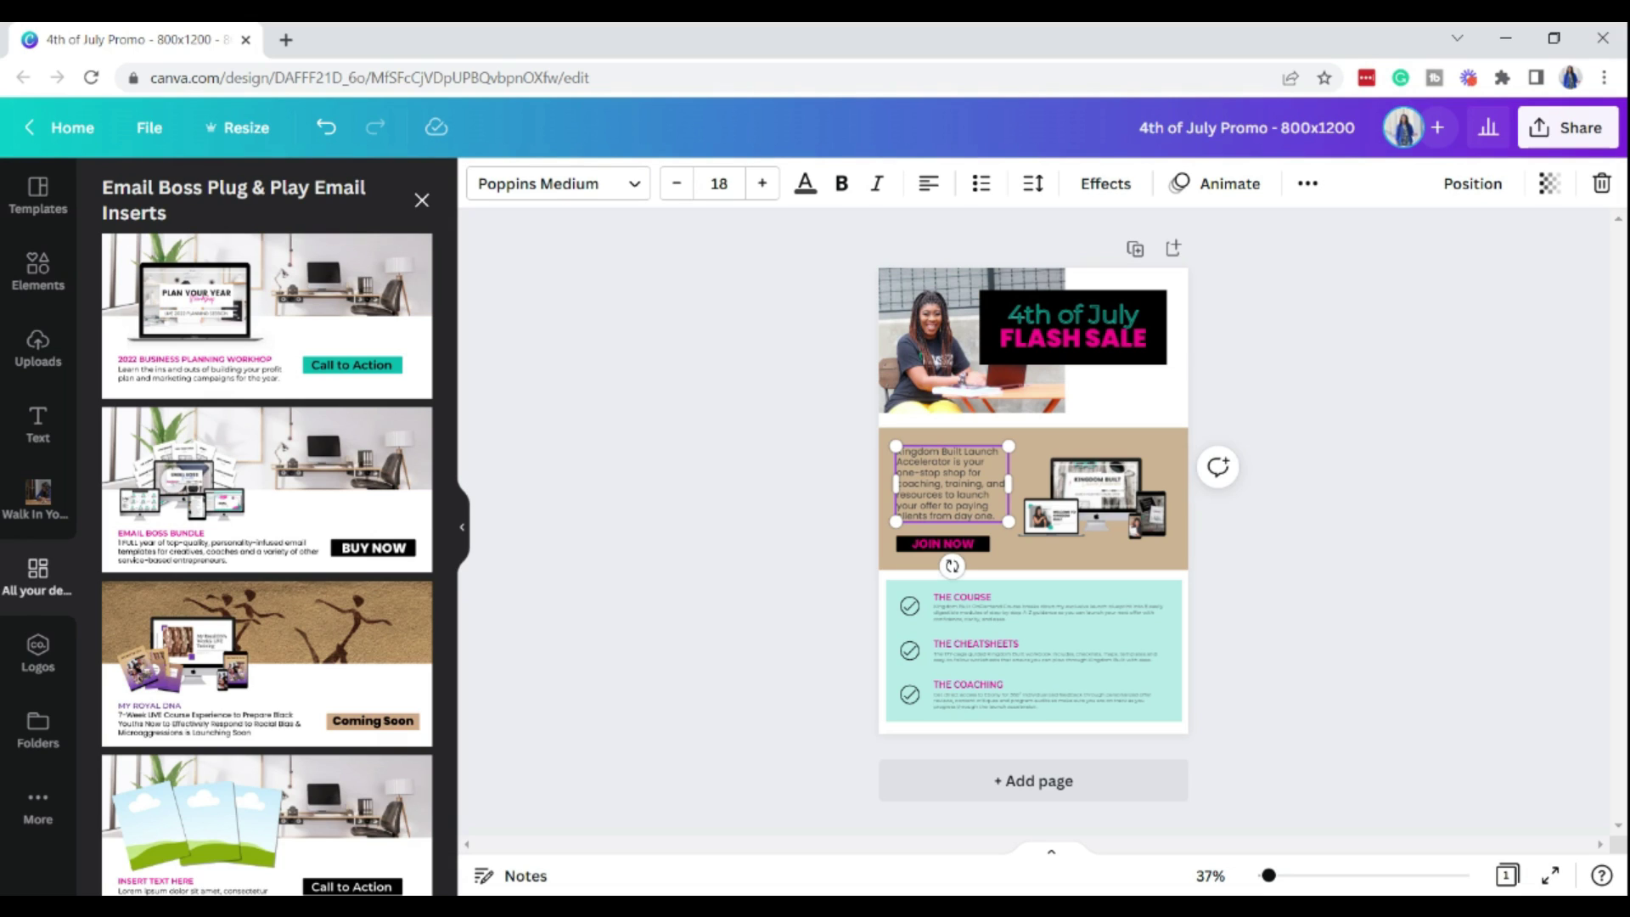
double_click(968, 479)
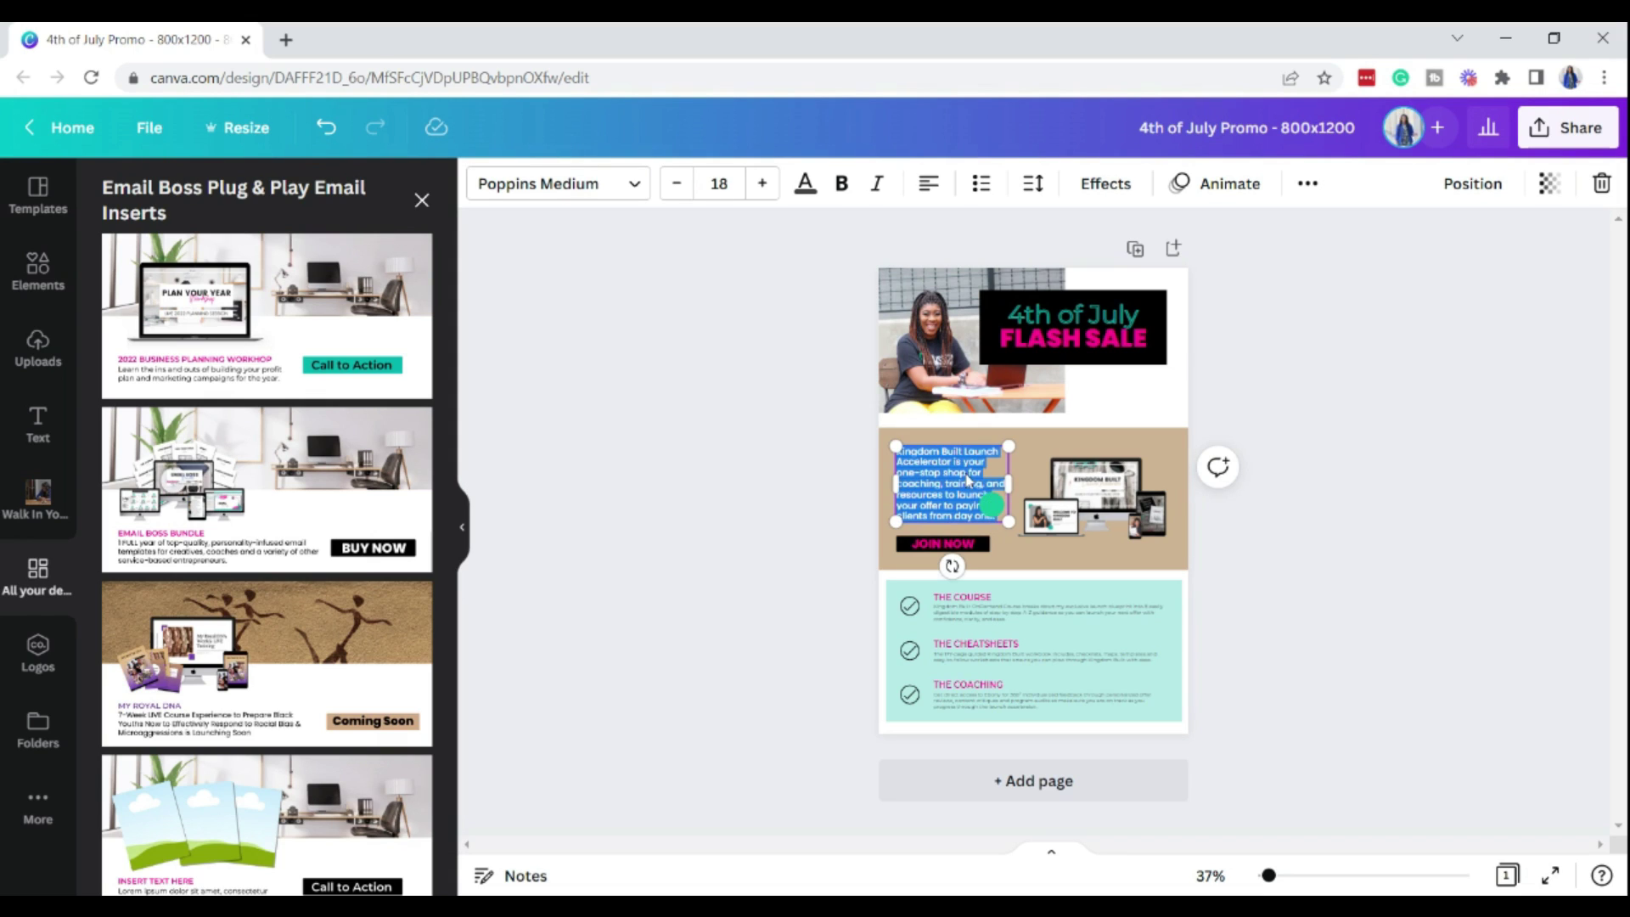
key(BackSpace)
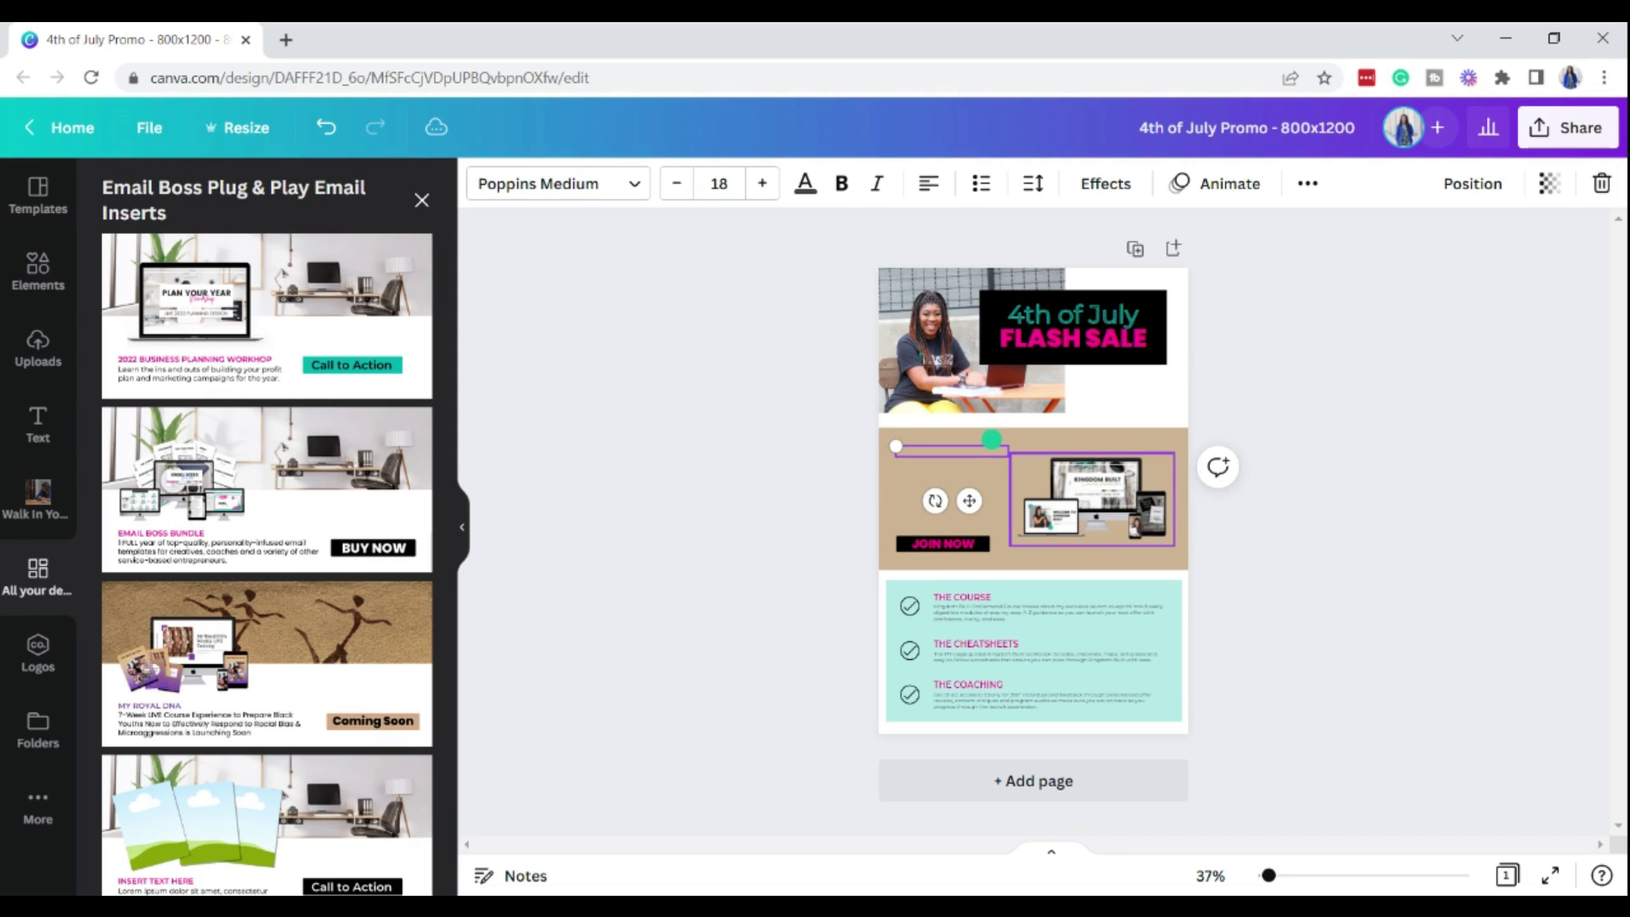
click(1602, 183)
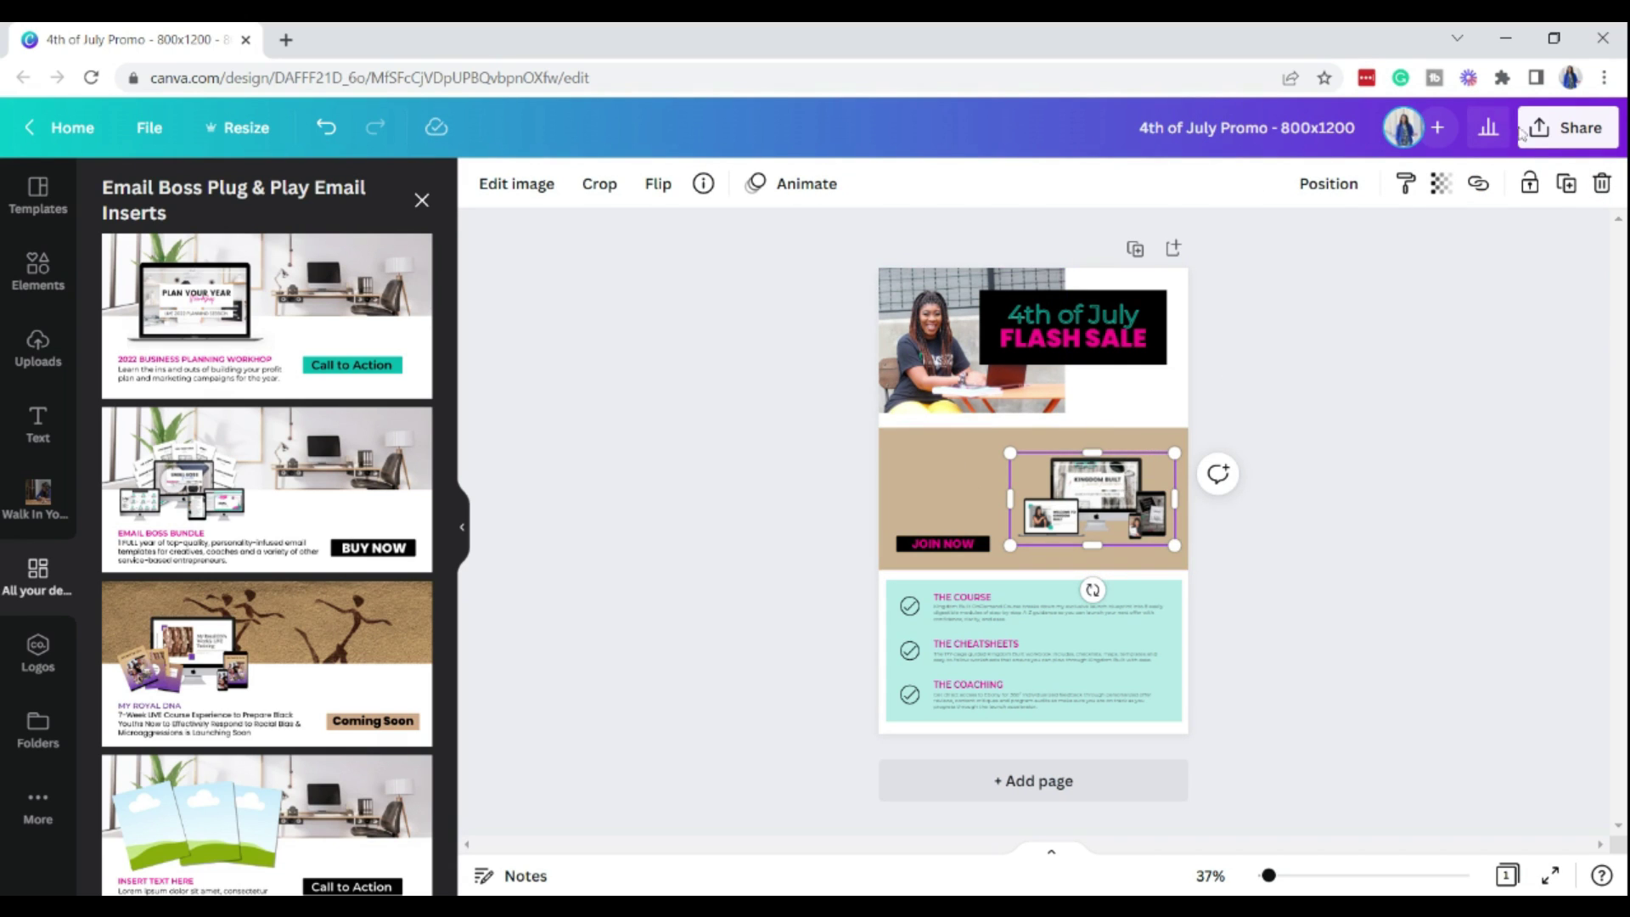
click(1599, 183)
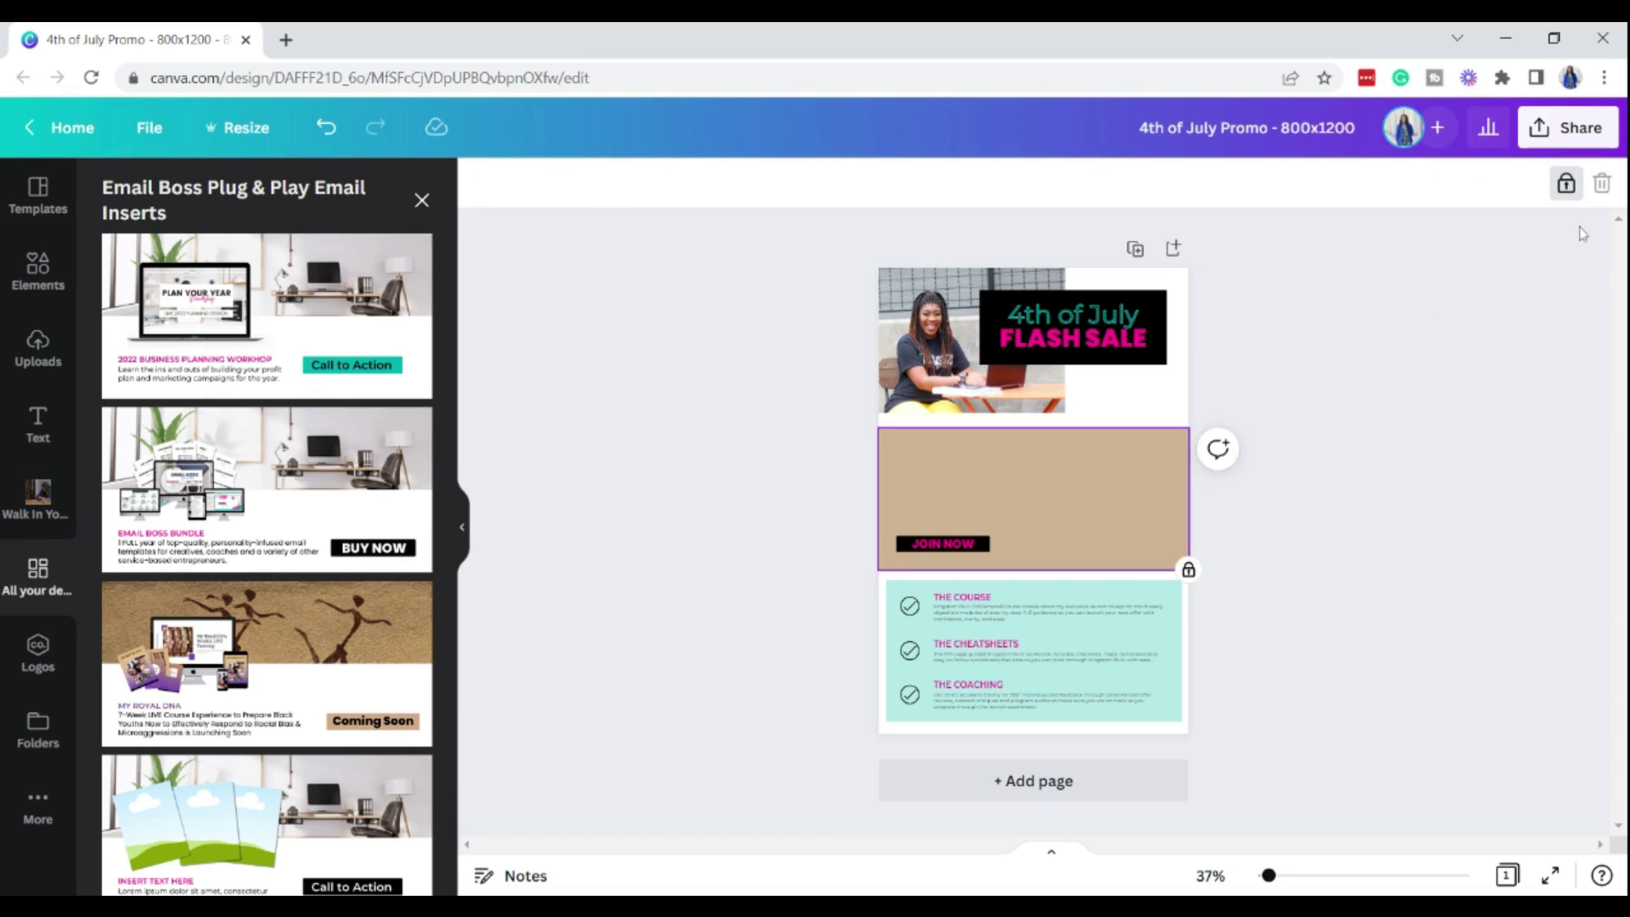
click(1567, 183)
click(1601, 188)
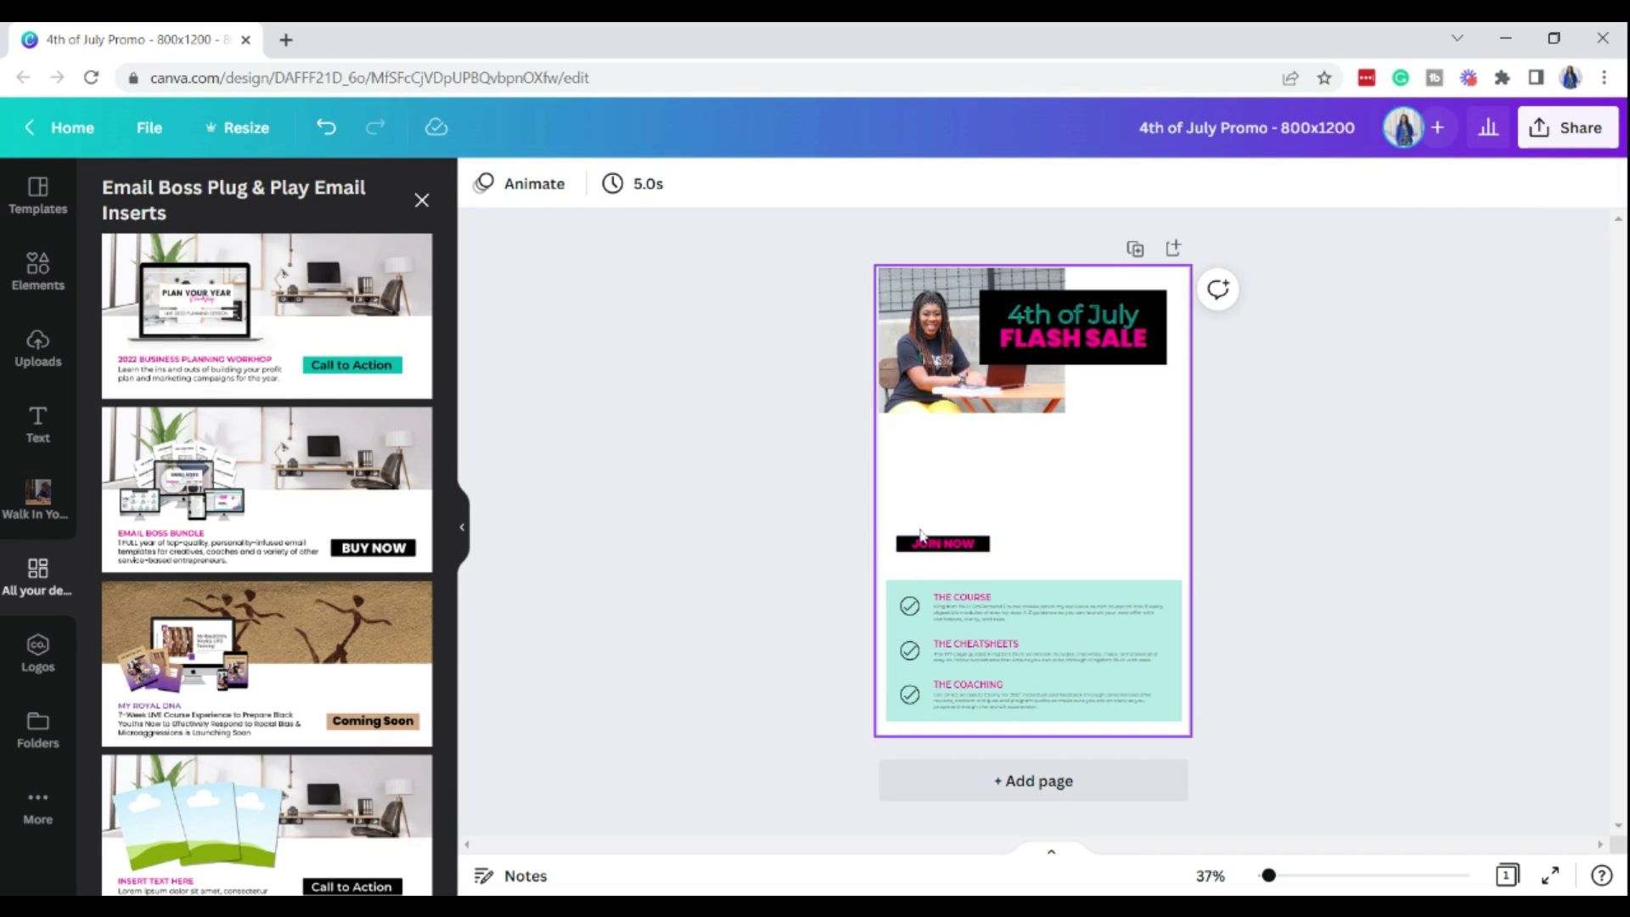
Step: Delete the "JOIN NOW" button and its black background above the teal checklist section
drag(932, 545, 951, 564)
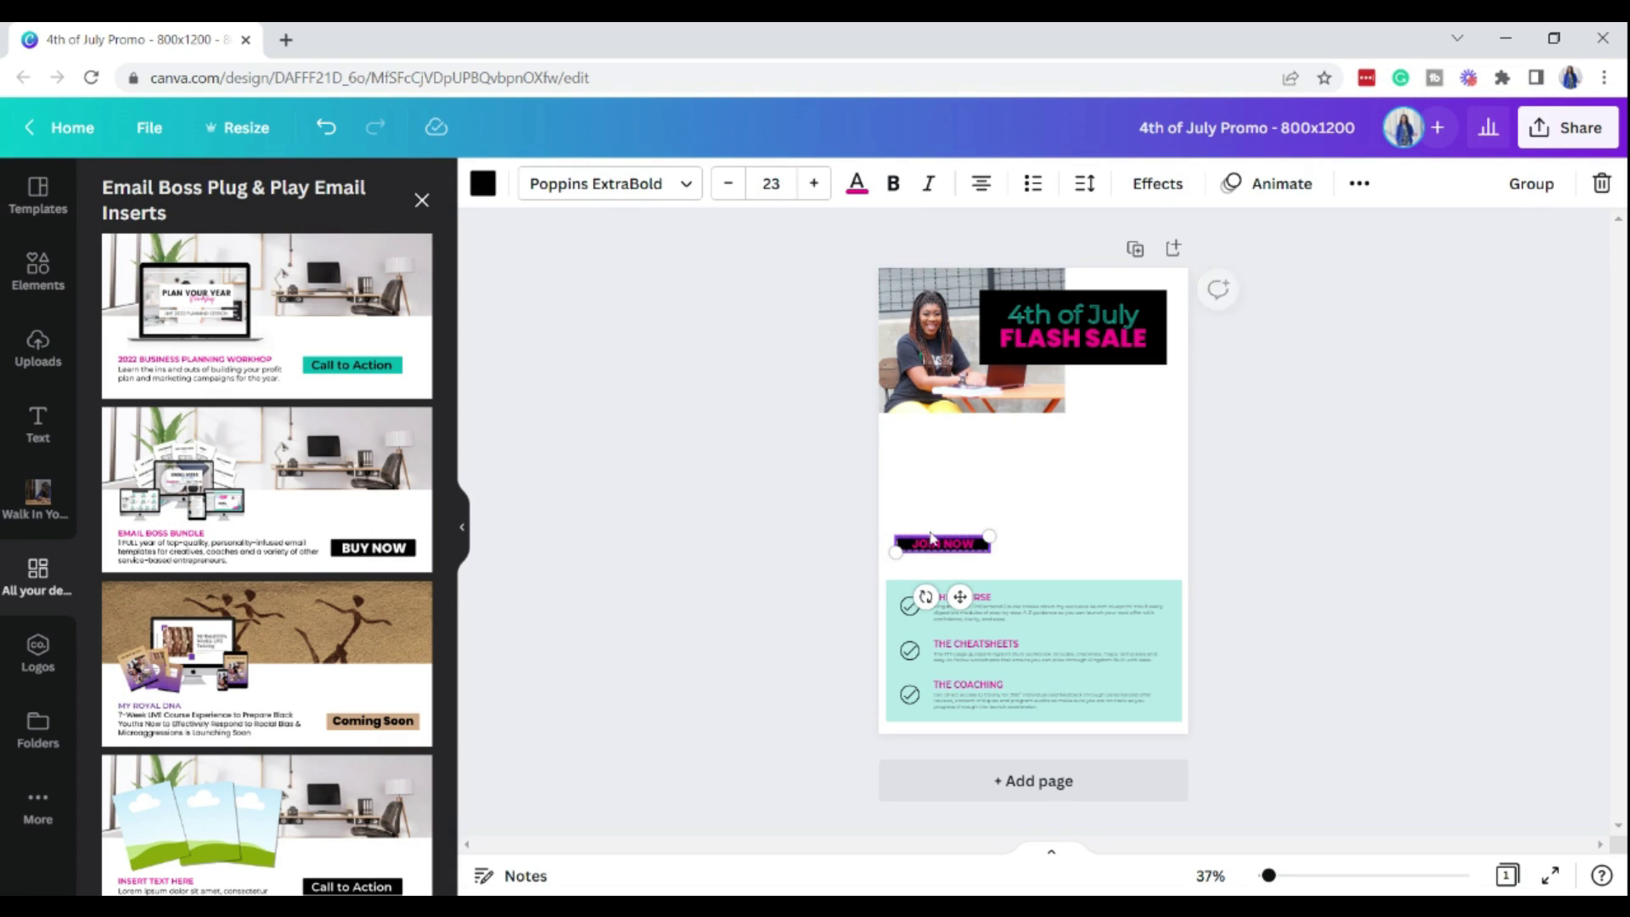
click(1601, 184)
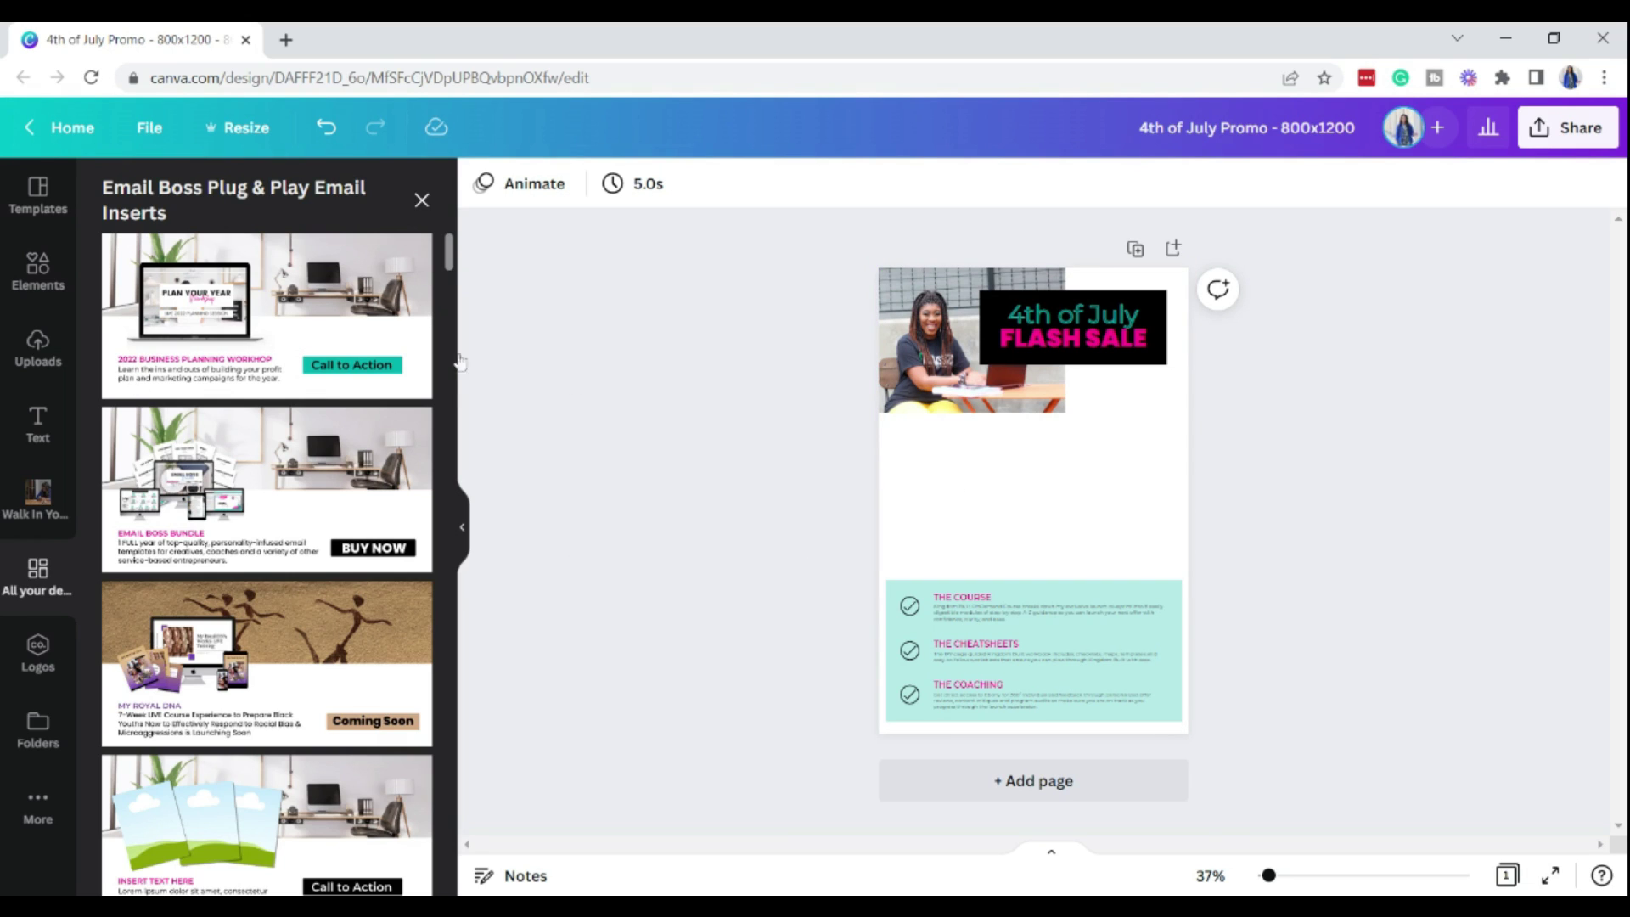
Step: Add a second page with the "2022 Business Planning Workshop" insert and copy its elements into the empty middle section of page 1
click(1177, 249)
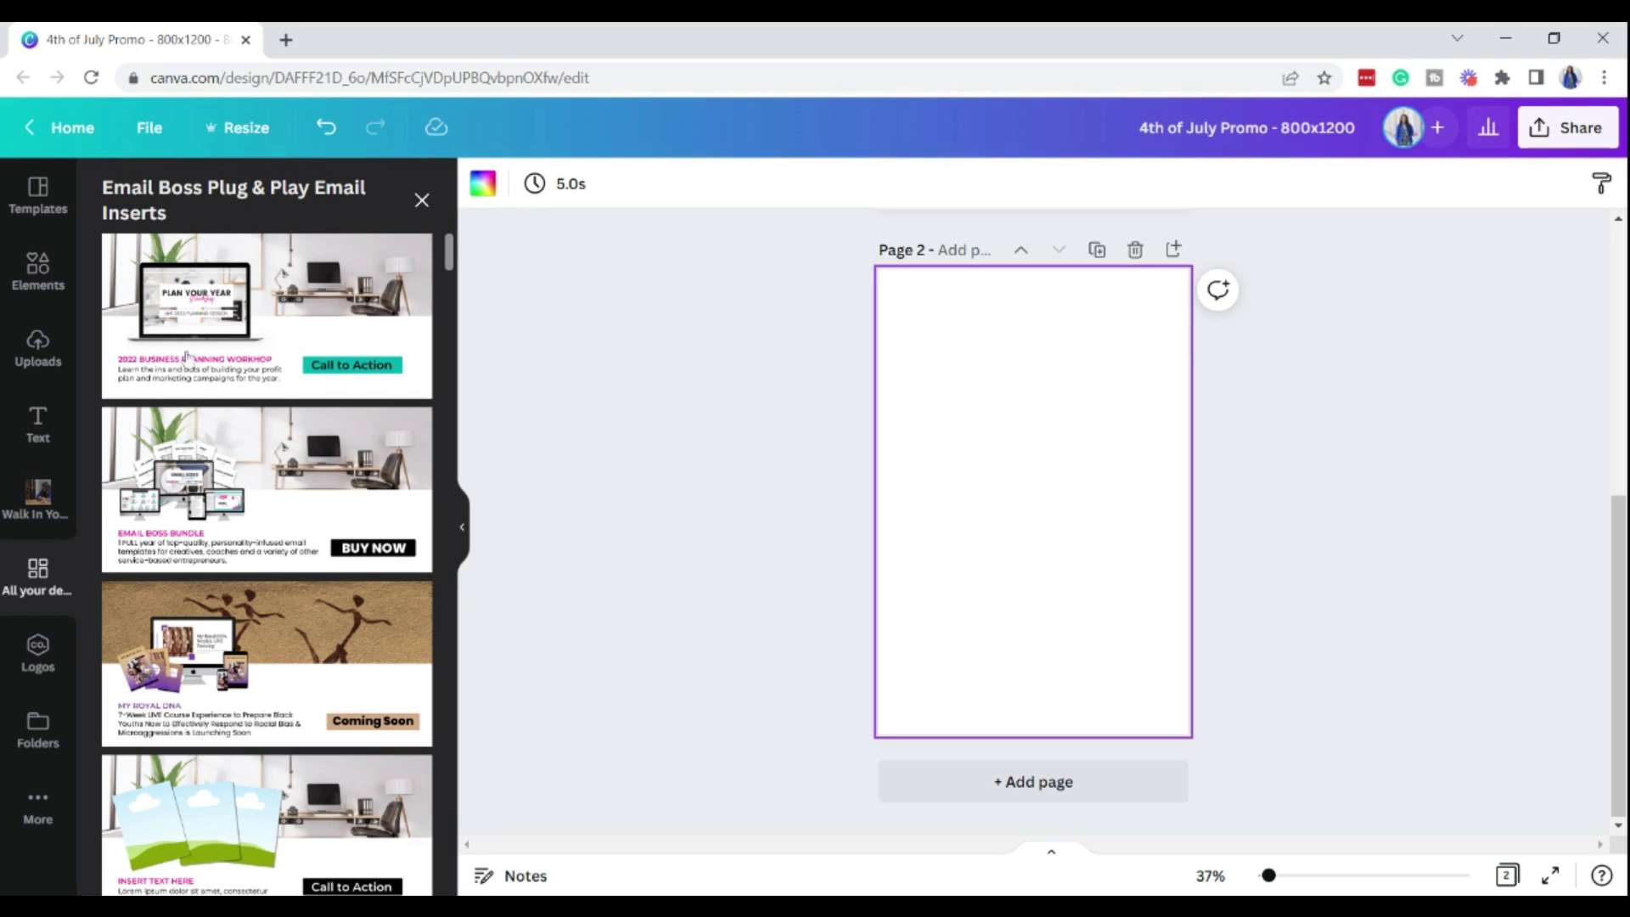
click(583, 684)
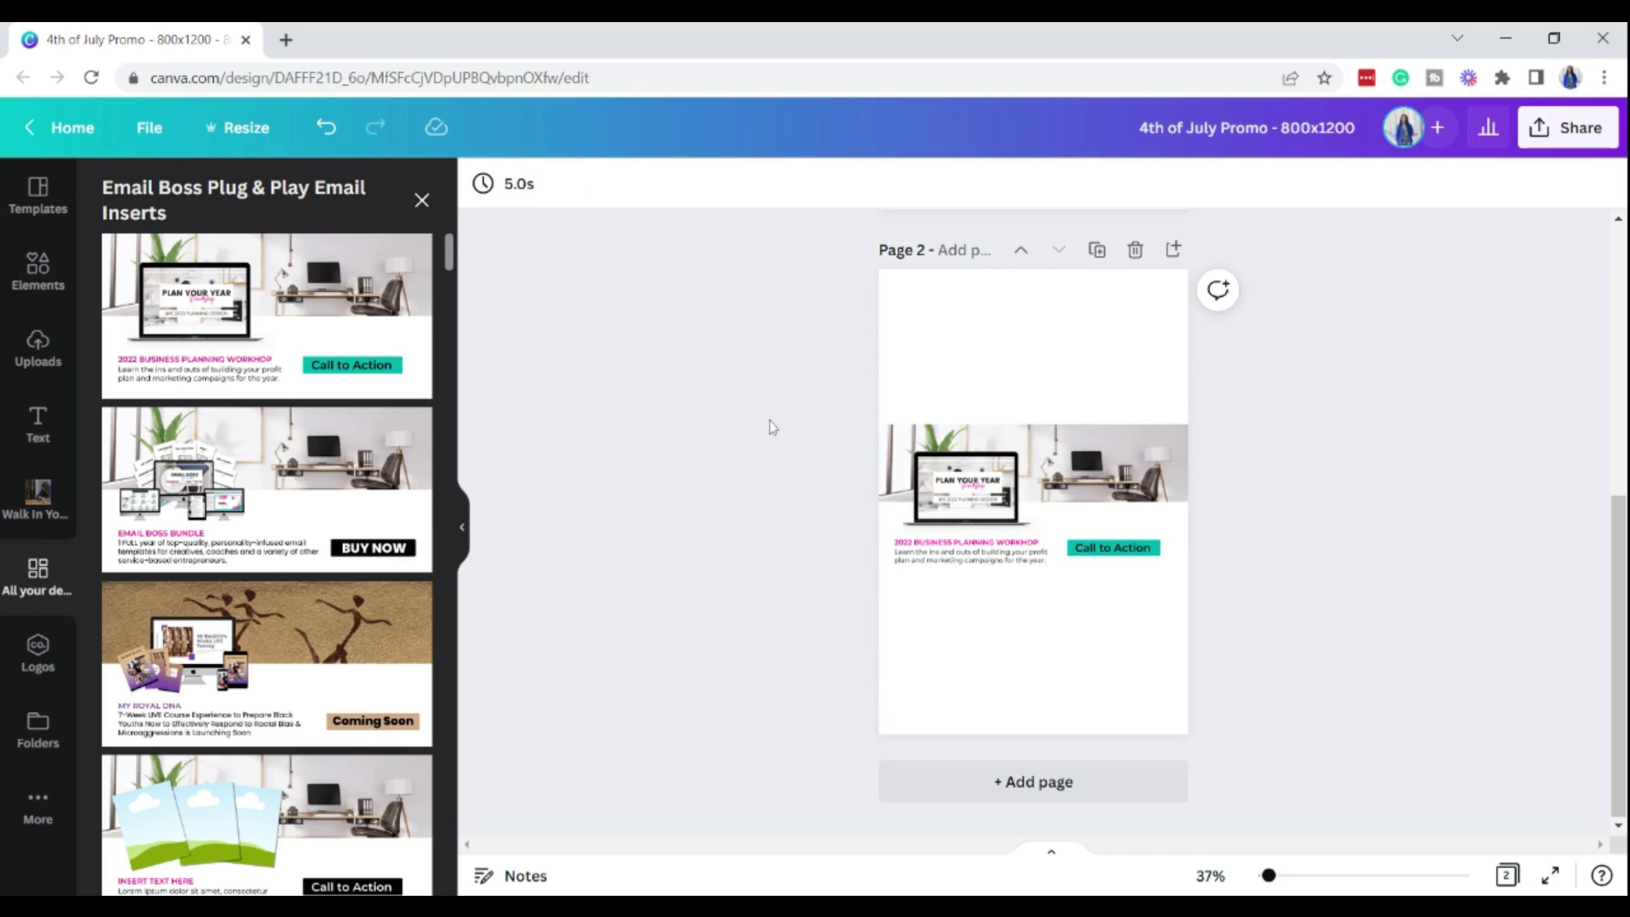
click(909, 399)
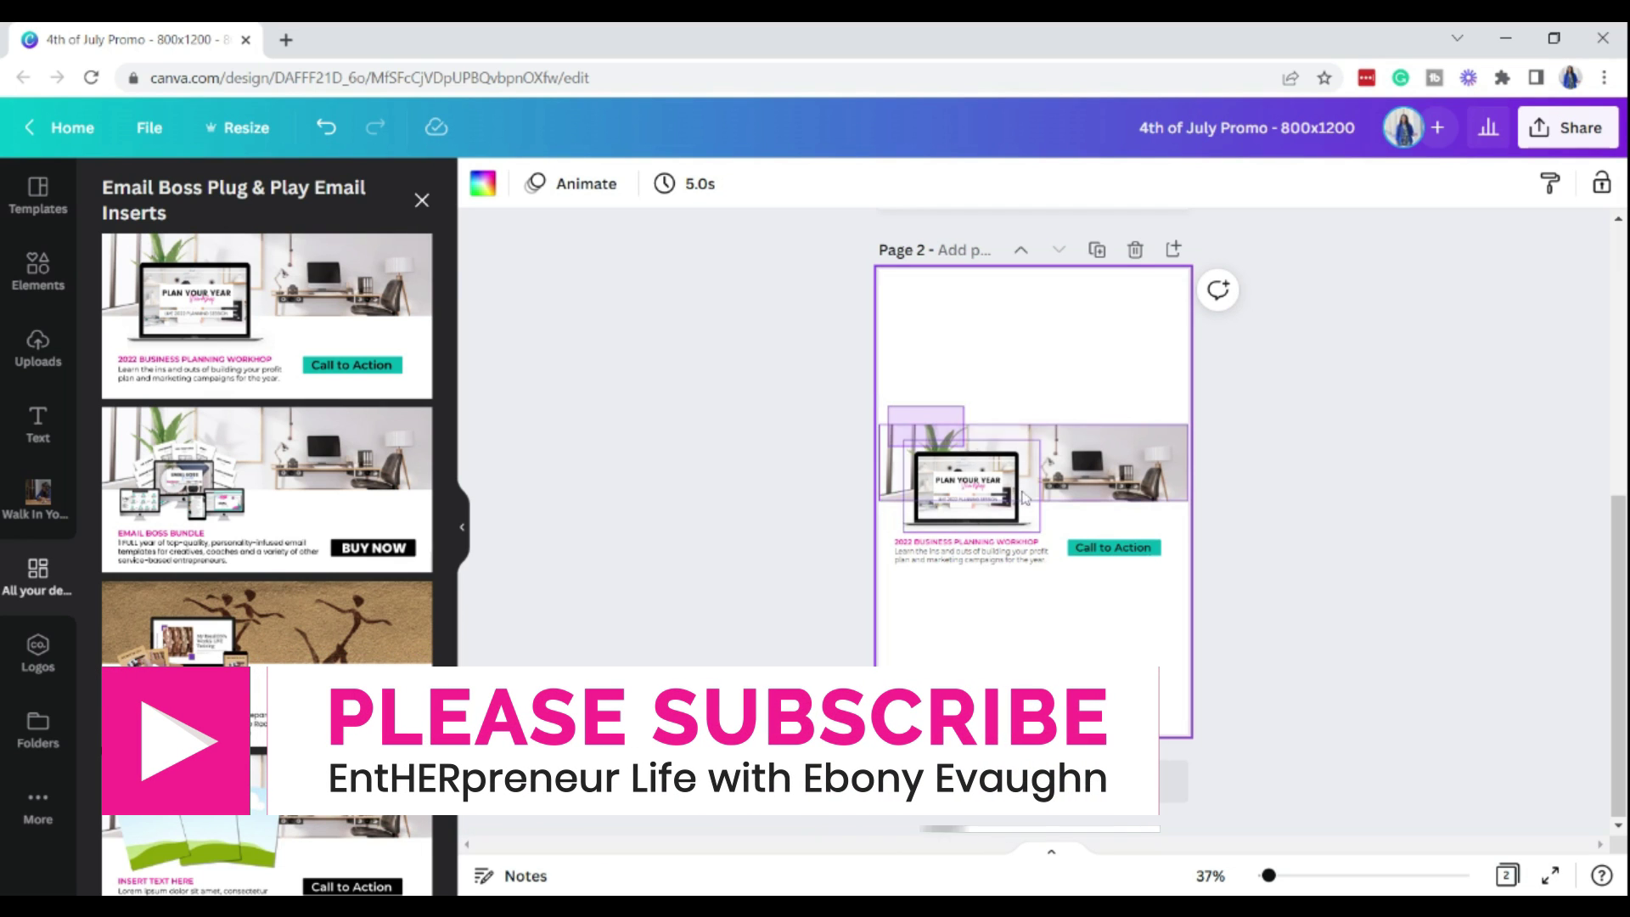
drag(1025, 497, 1188, 592)
right_click(1063, 482)
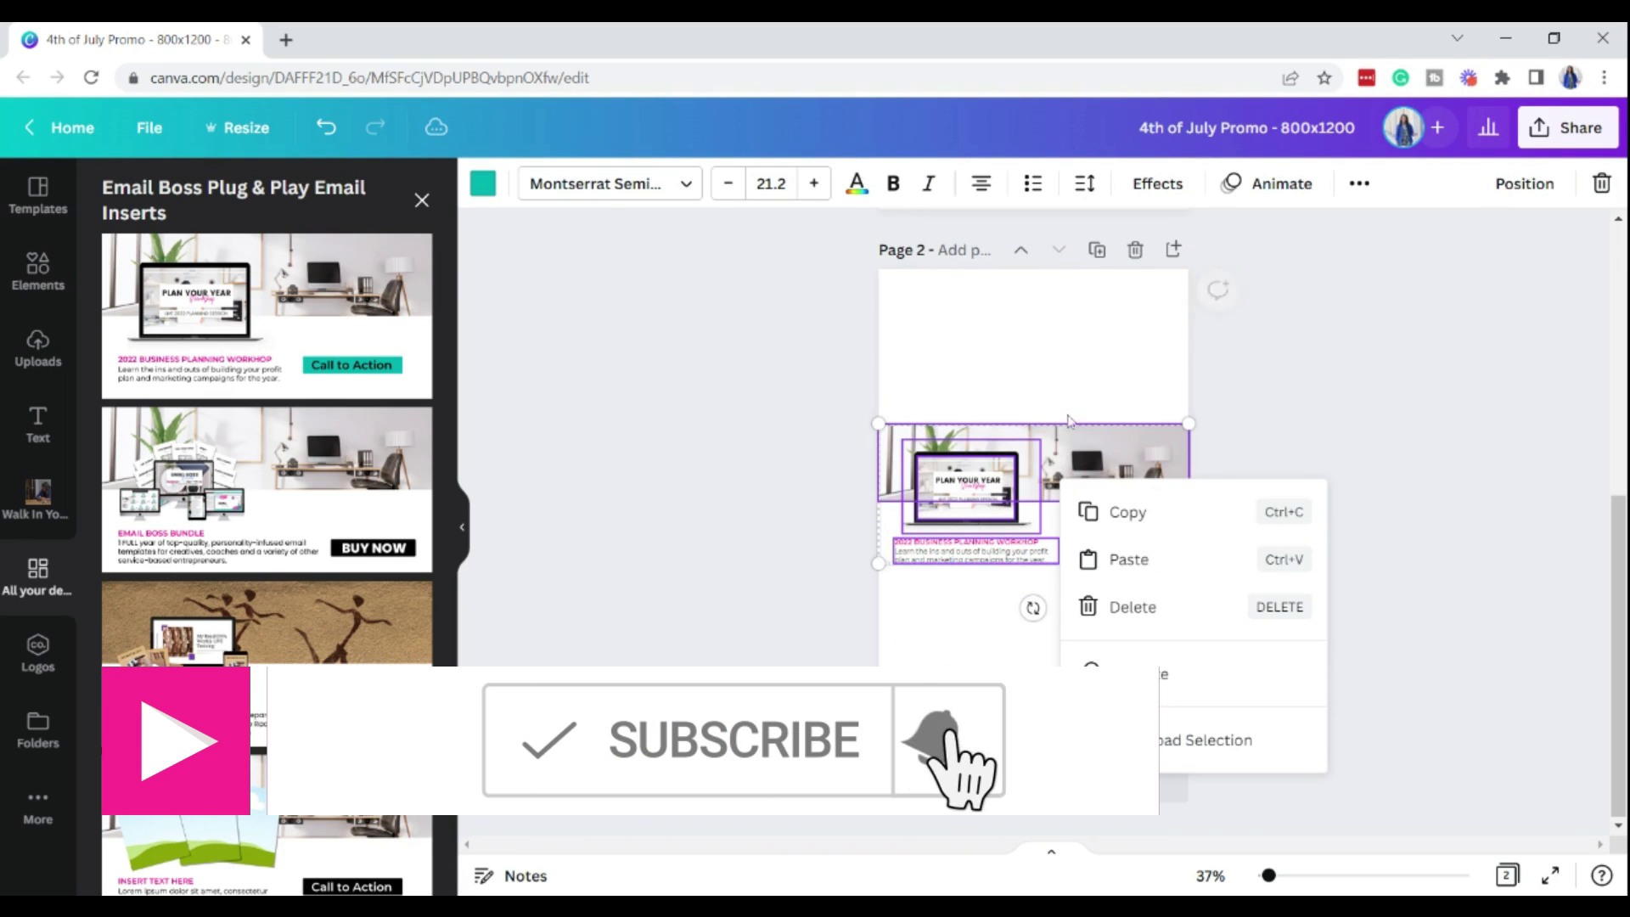
click(1099, 513)
scroll(975, 595, up, 5)
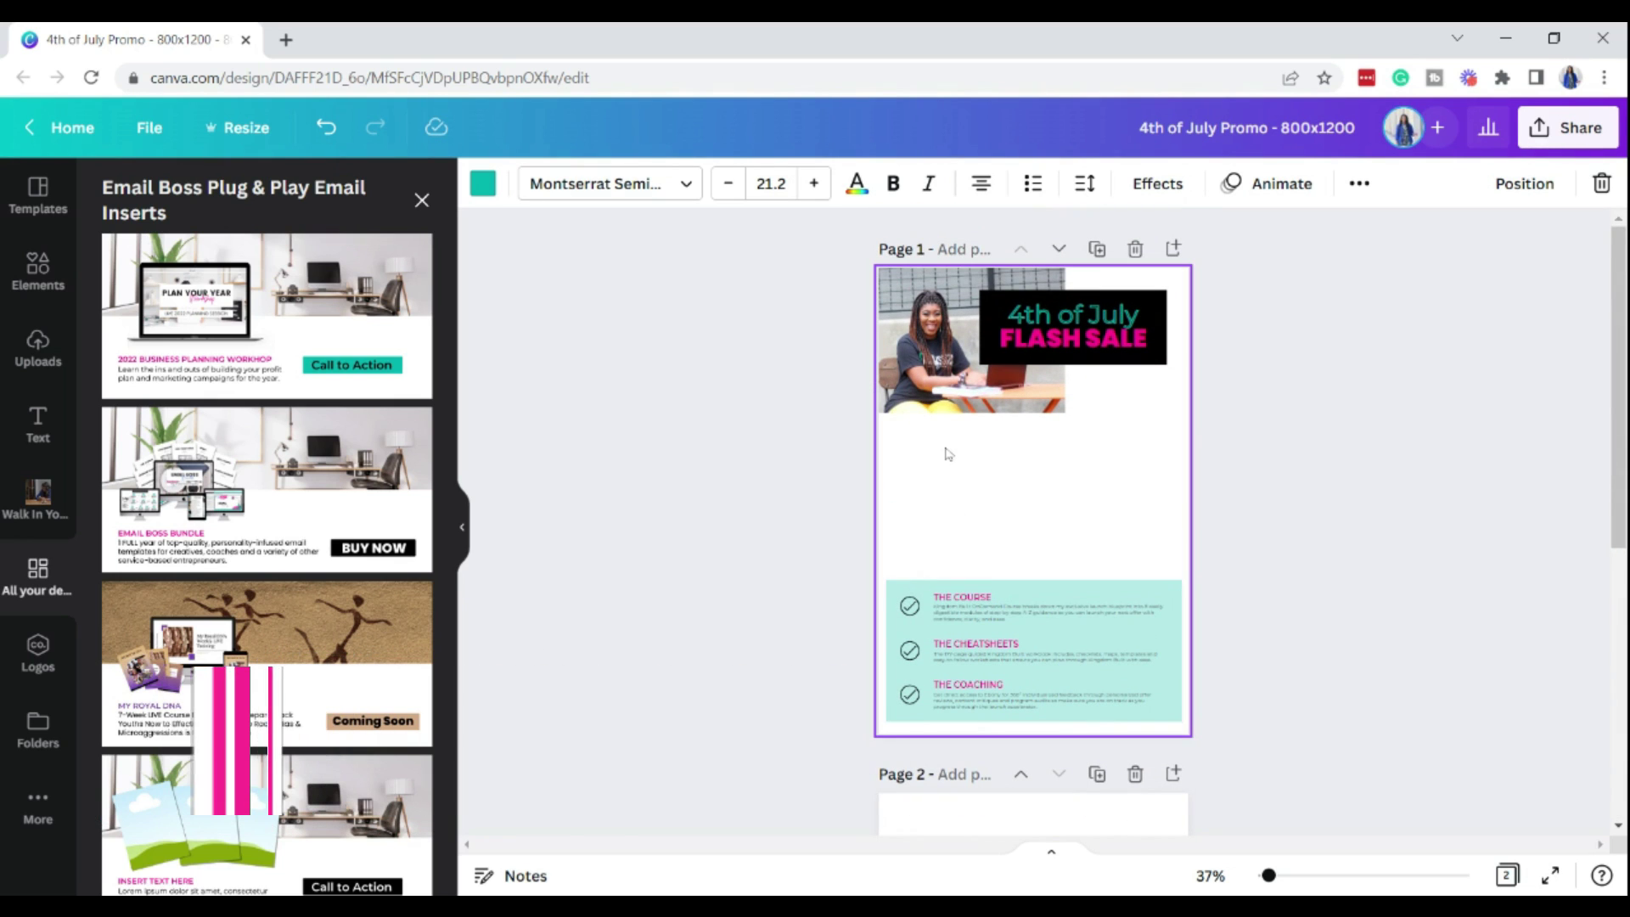
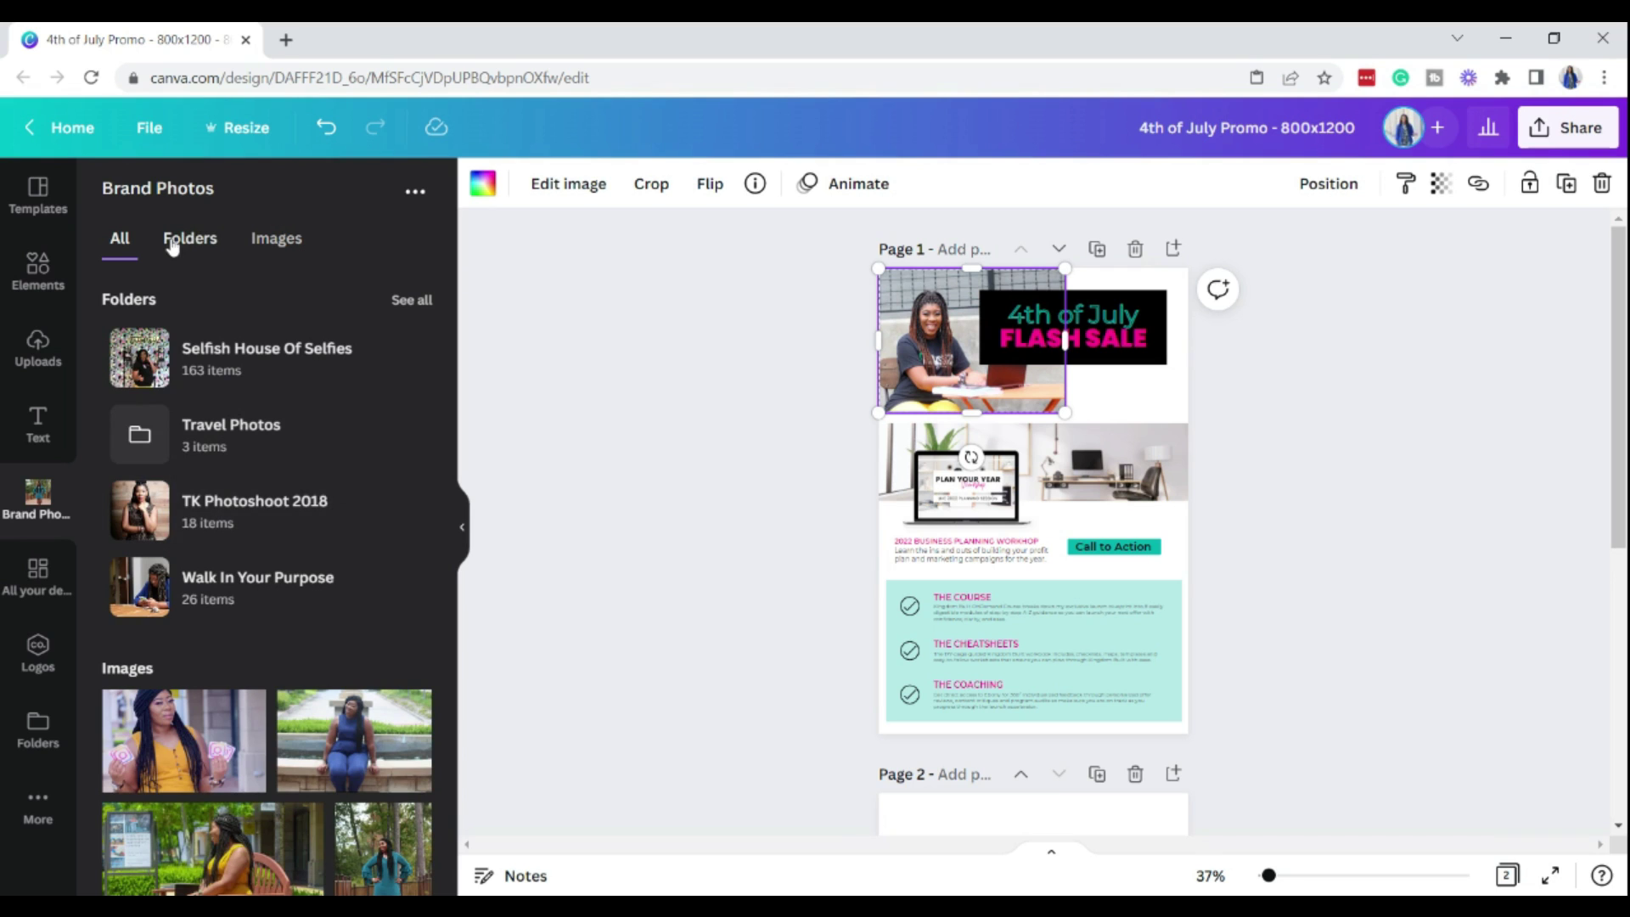
Step: Replace the header photo with the blue-dress portrait from the Content Creation Powershoot July 2020 folder in Brand Photos
click(172, 244)
scroll(255, 586, down, 1)
scroll(246, 599, down, 2)
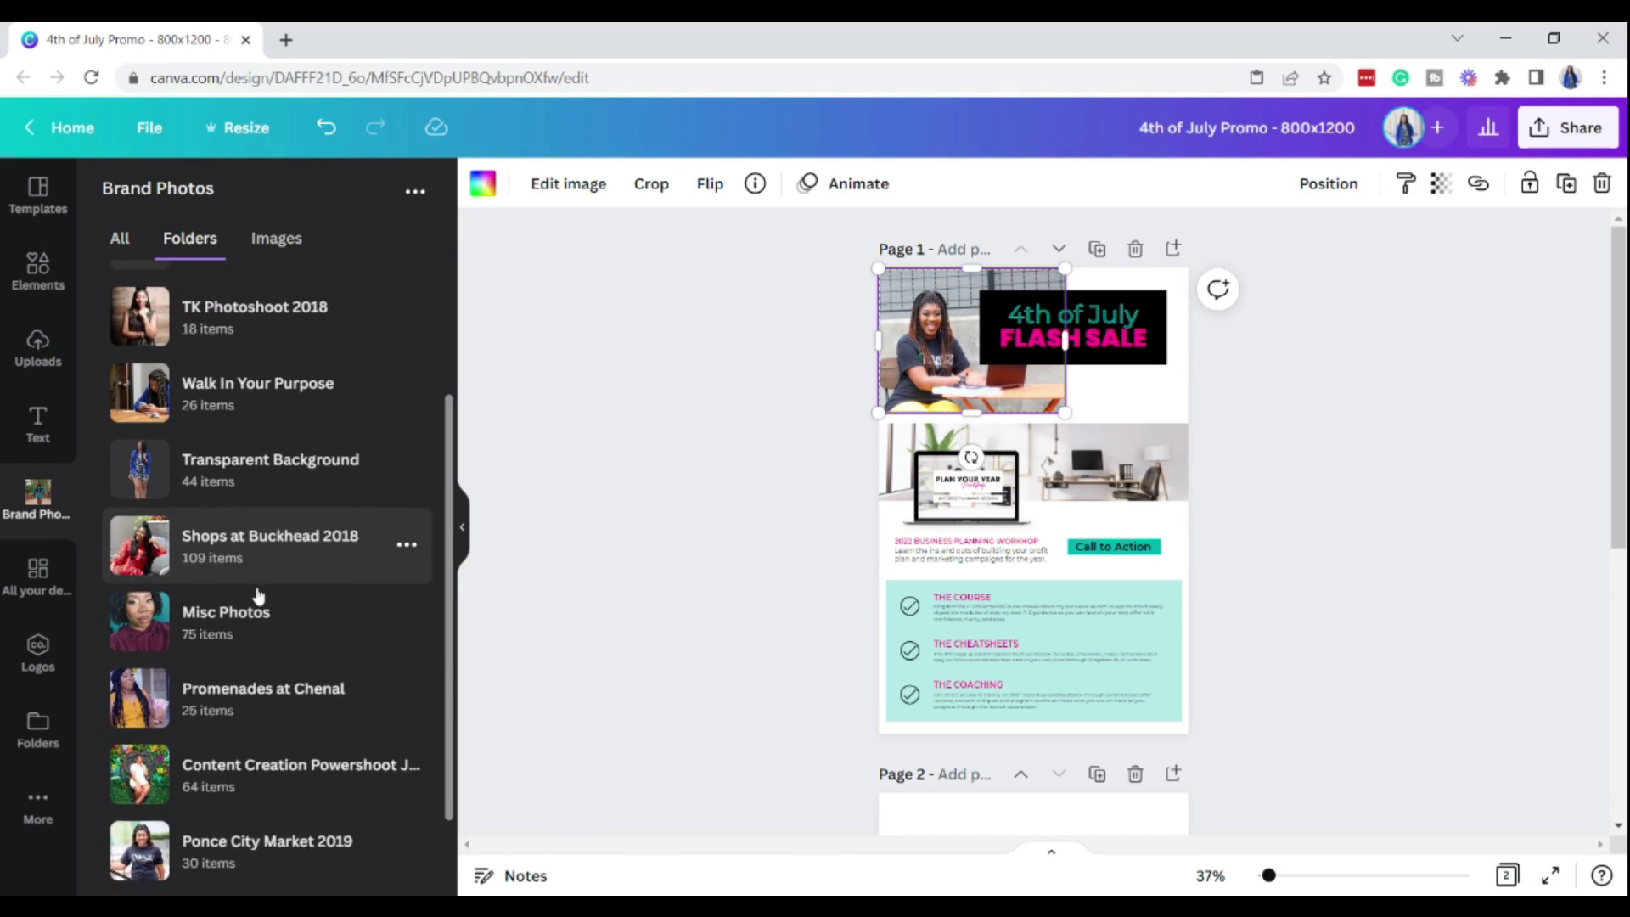
scroll(229, 755, up, 1)
scroll(254, 735, down, 2)
click(259, 722)
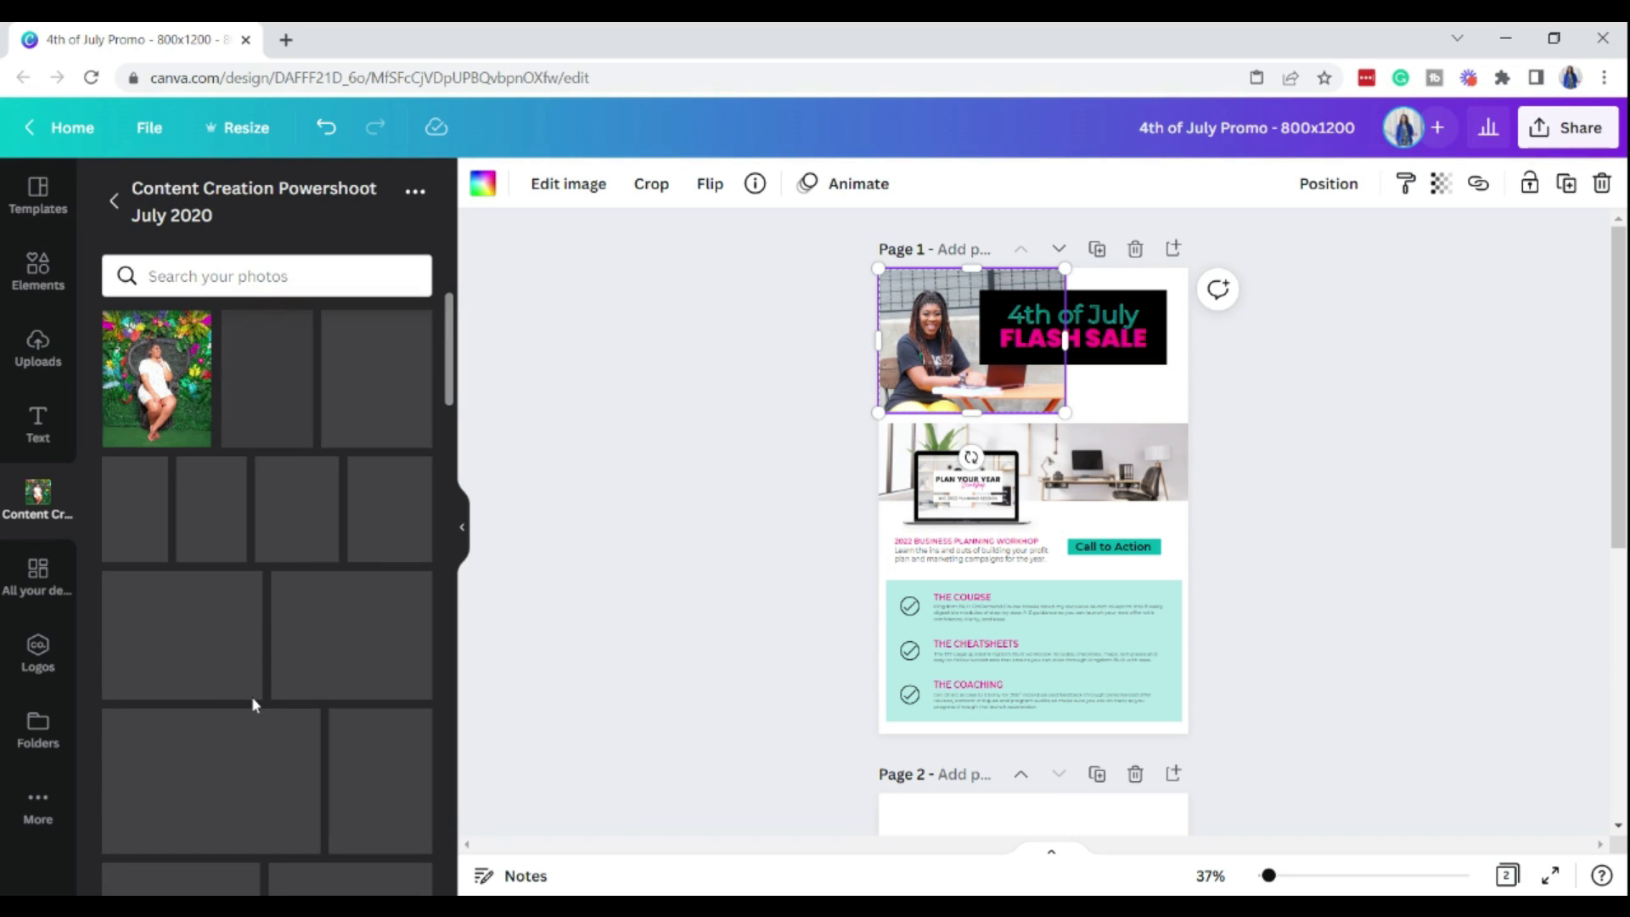
scroll(259, 670, down, 3)
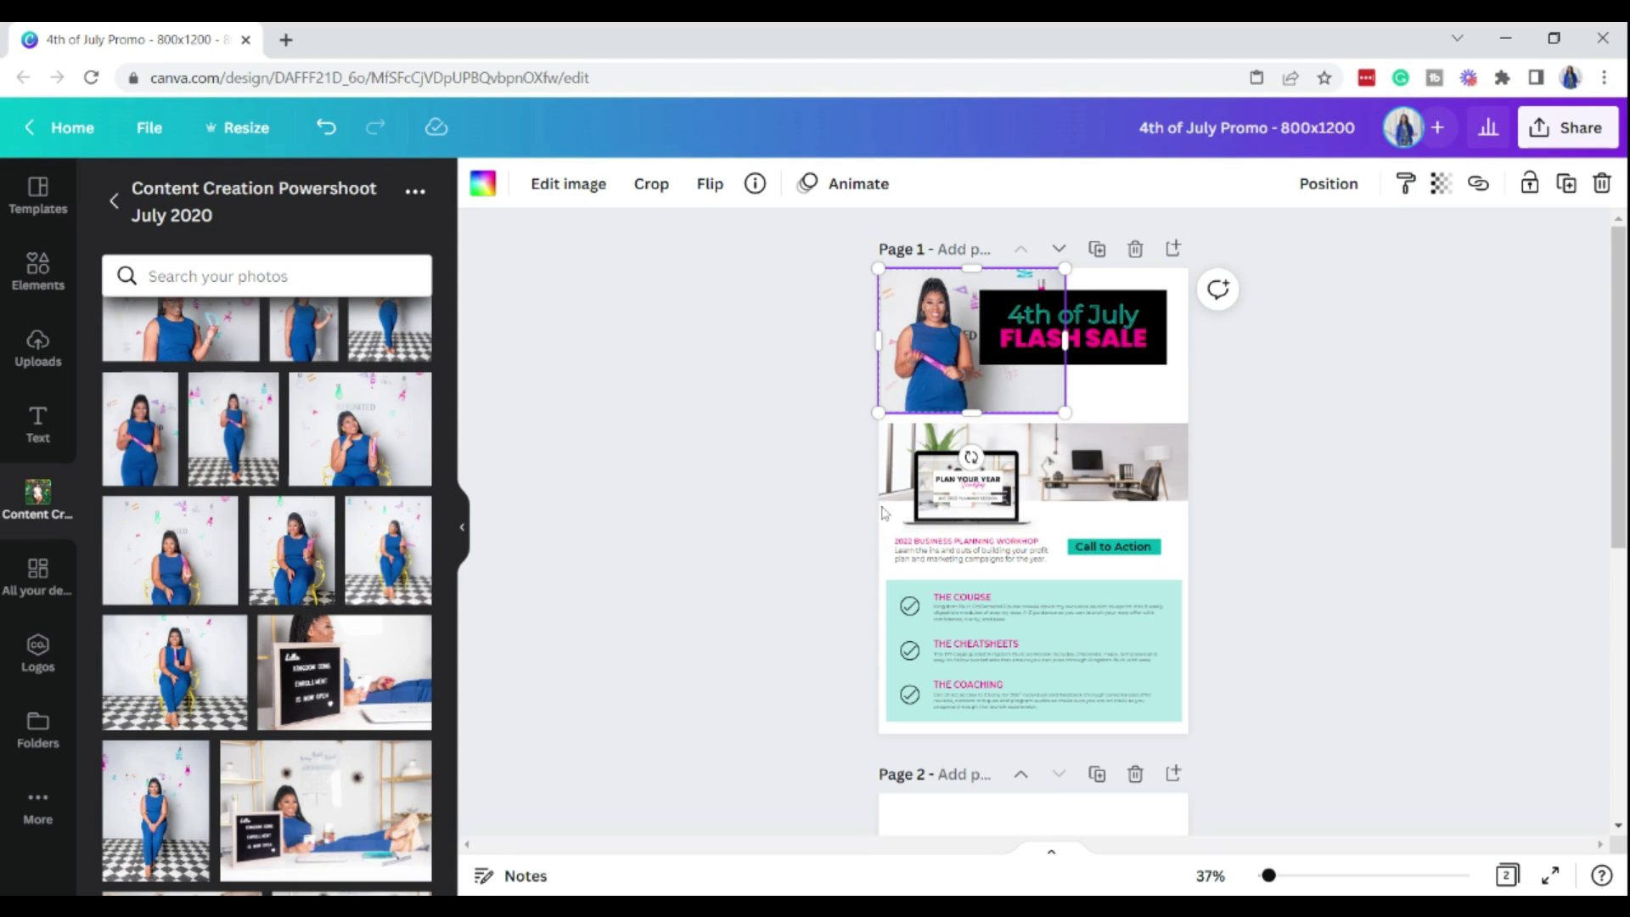
Step: Change the "Call to Action" button text in the middle section to "BUY NOW"
click(951, 552)
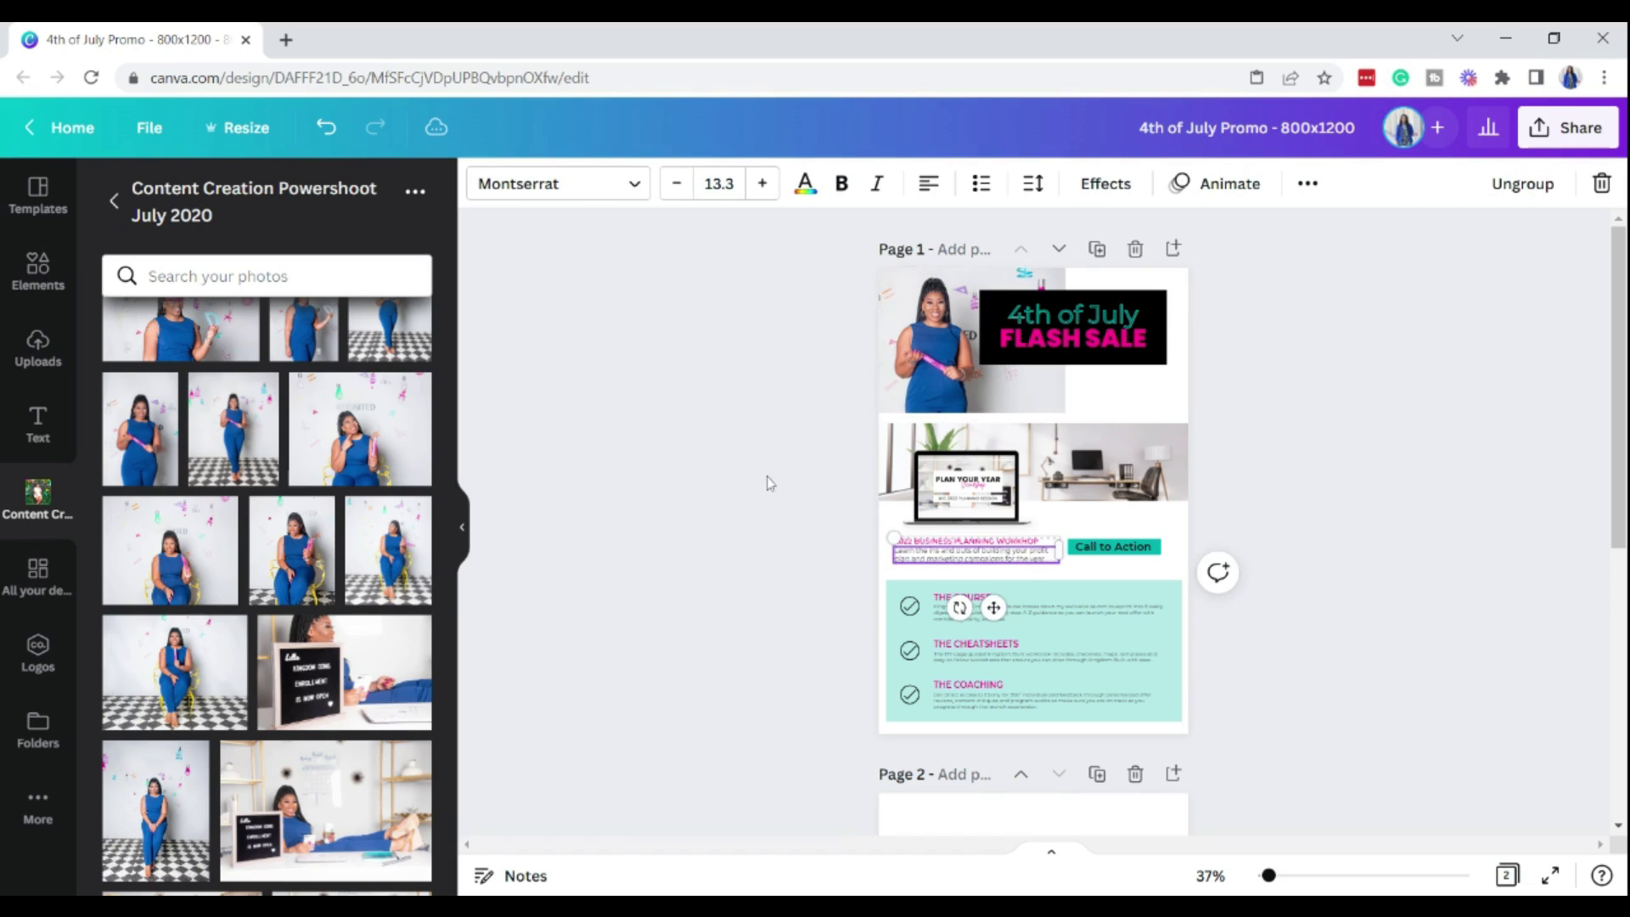
click(1102, 549)
click(1103, 552)
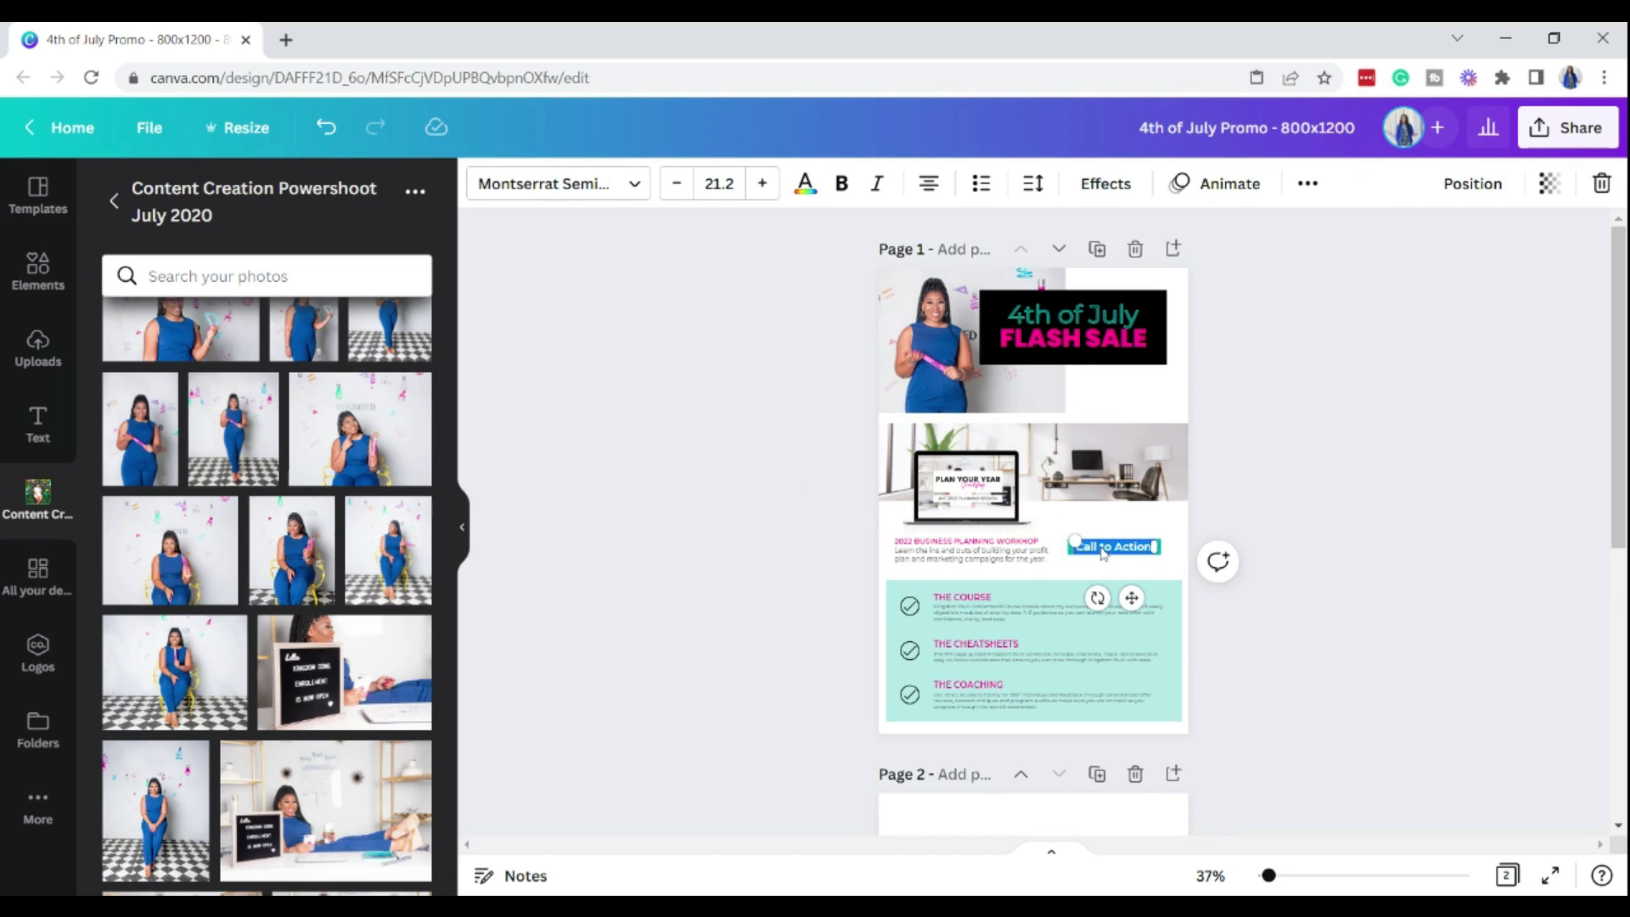
text(BUY)
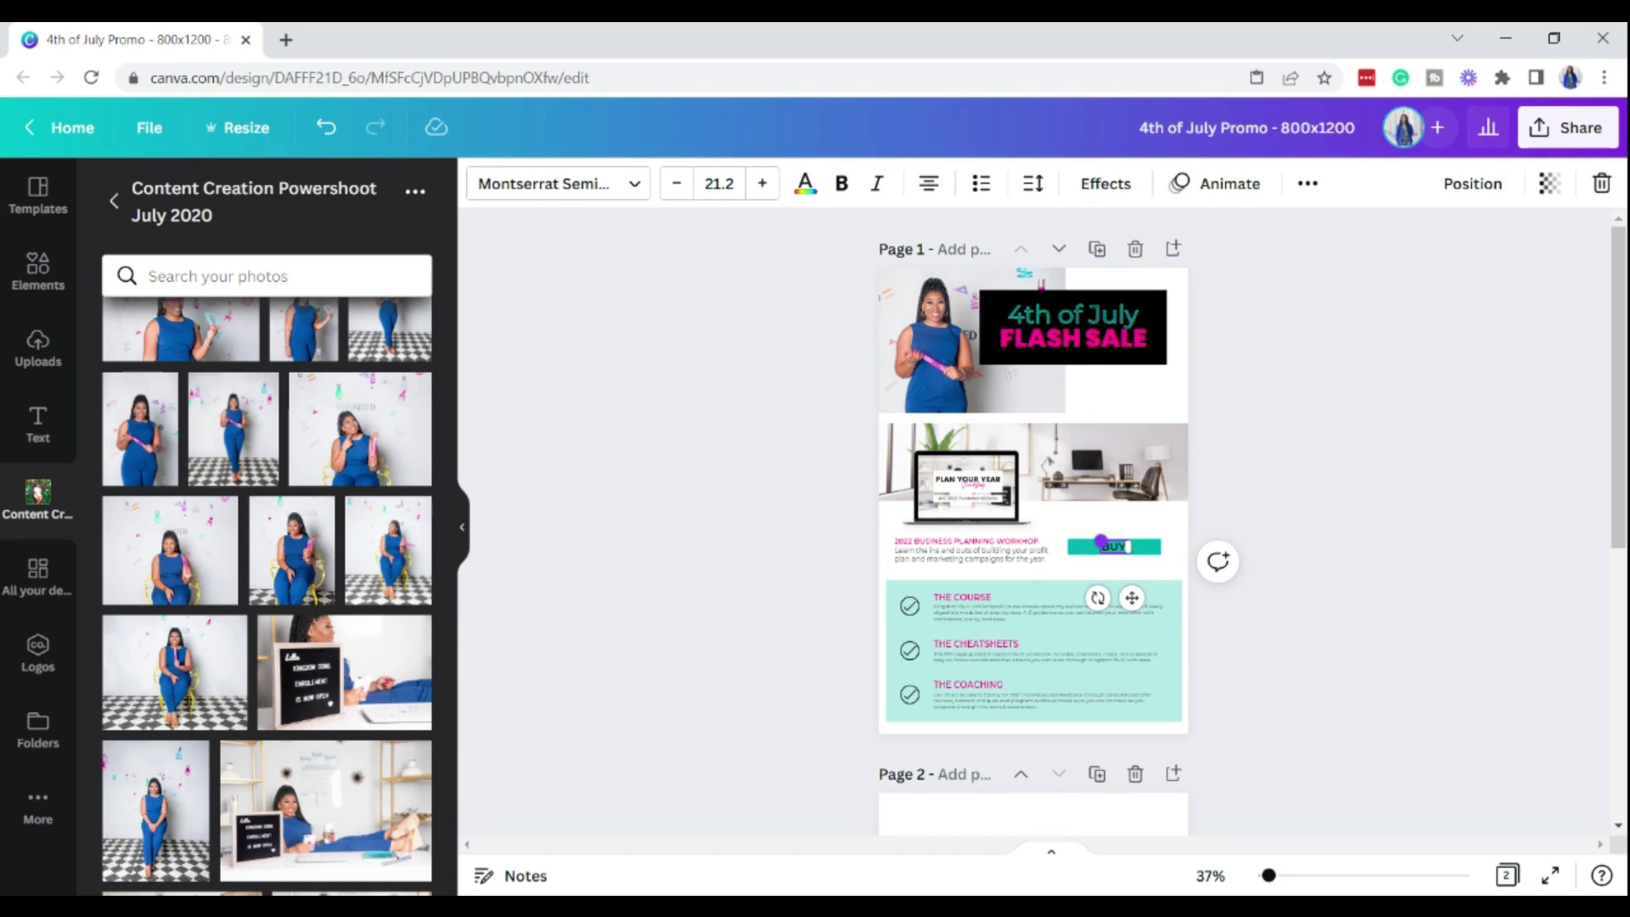
text( NOW)
click(848, 523)
Step: Delete the "Plan Your Year" screen image and the laptop frame from the office photo in the middle section
click(953, 500)
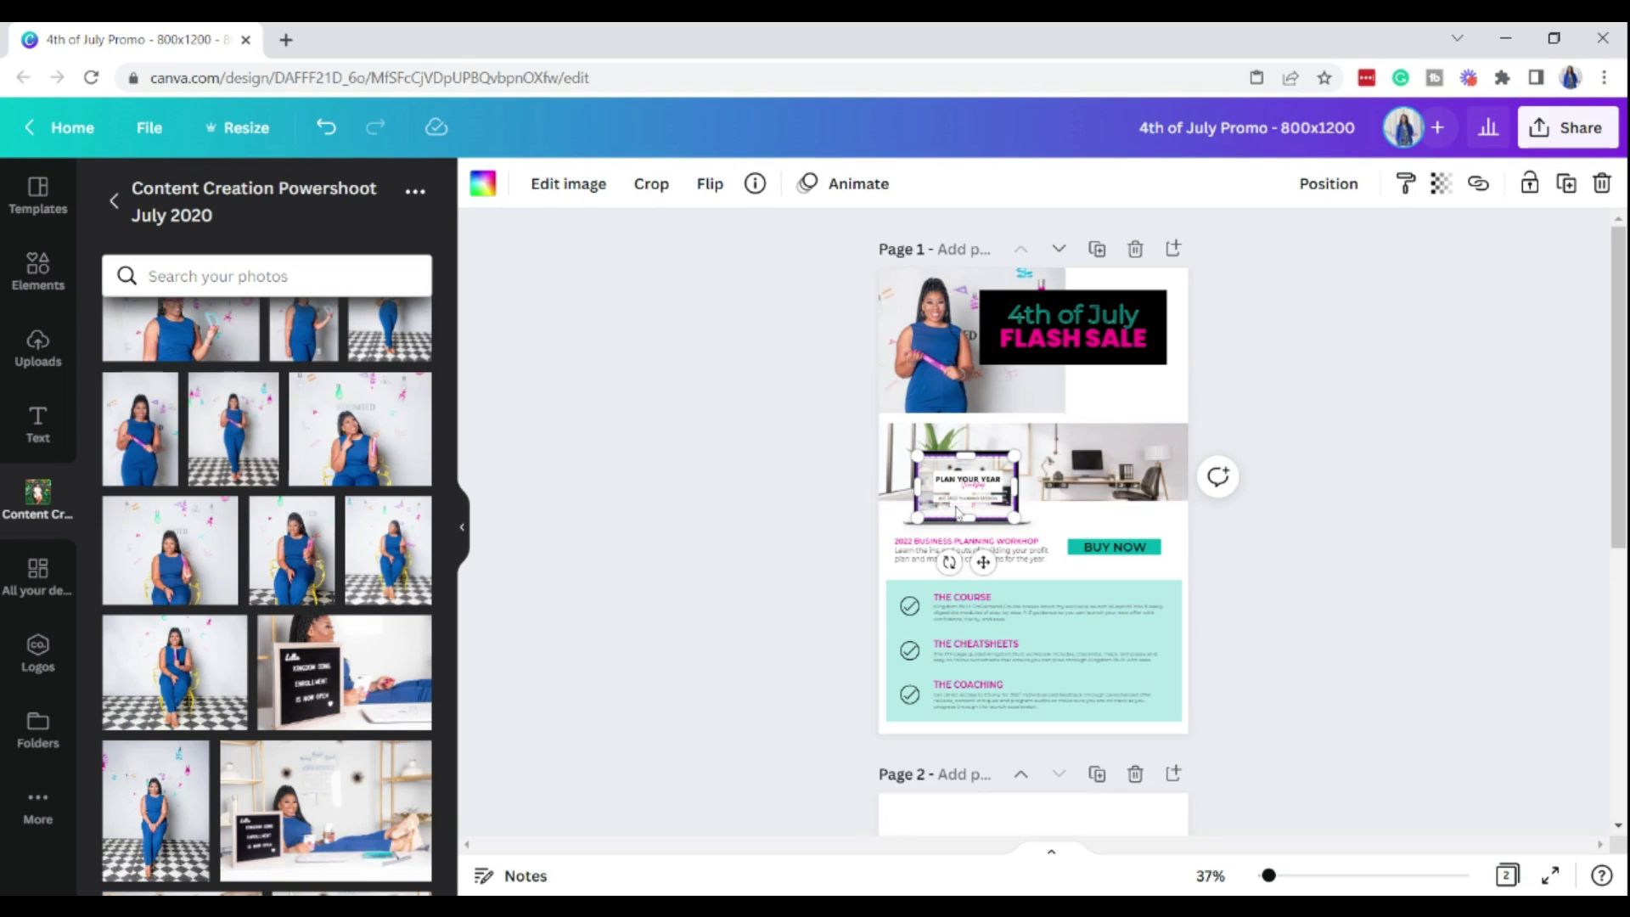
key(Delete)
key(Delete)
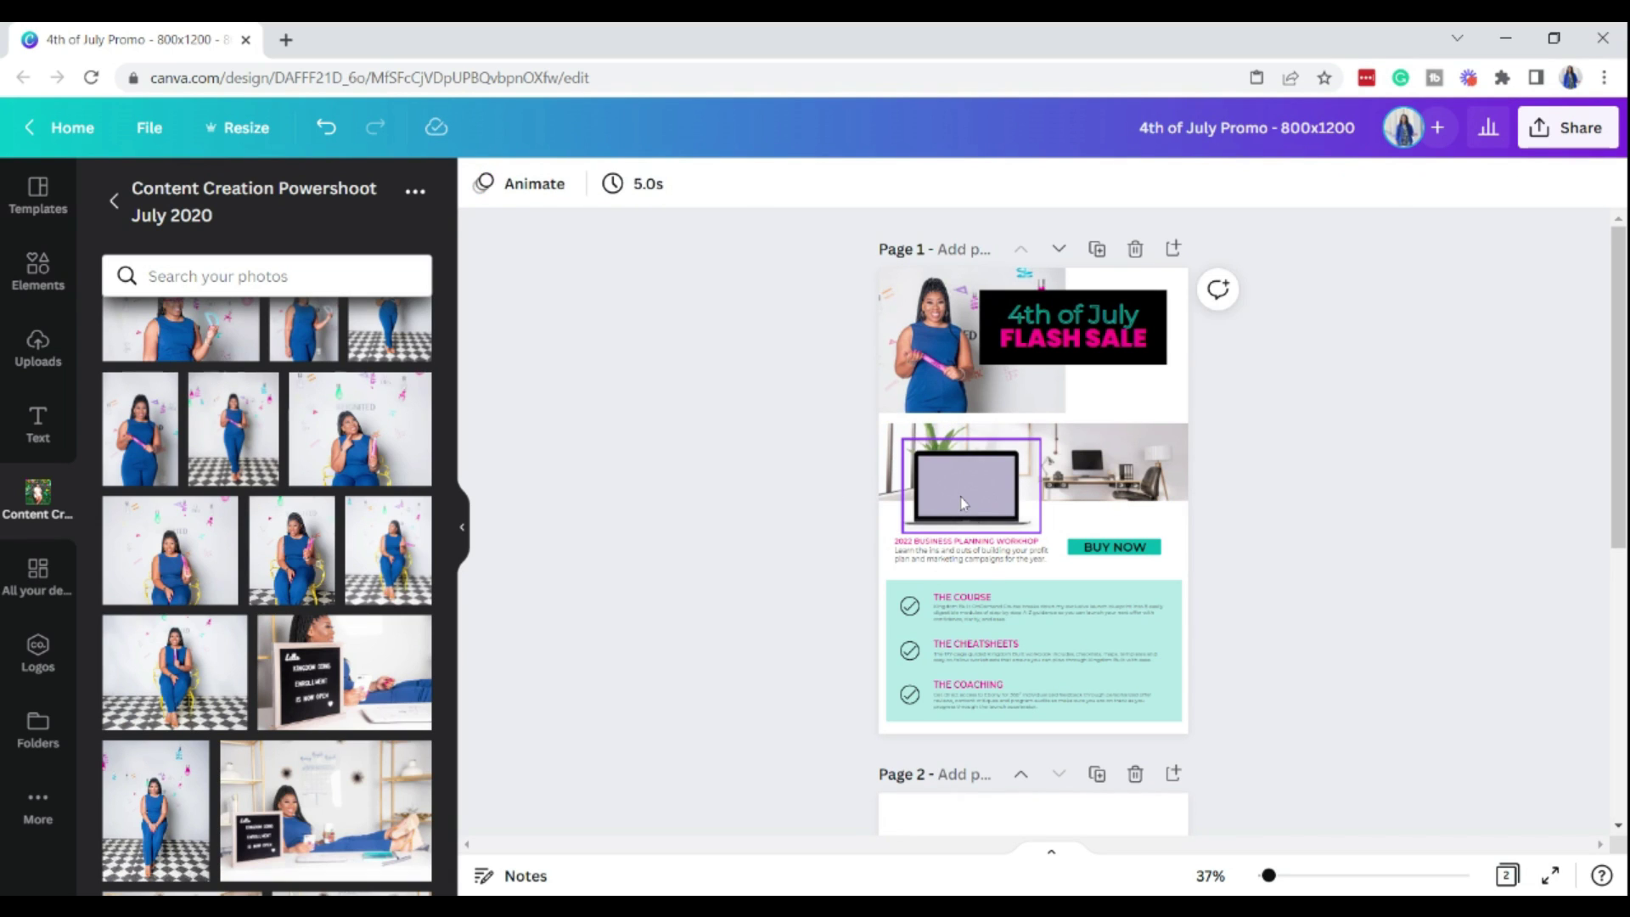
click(960, 496)
key(Delete)
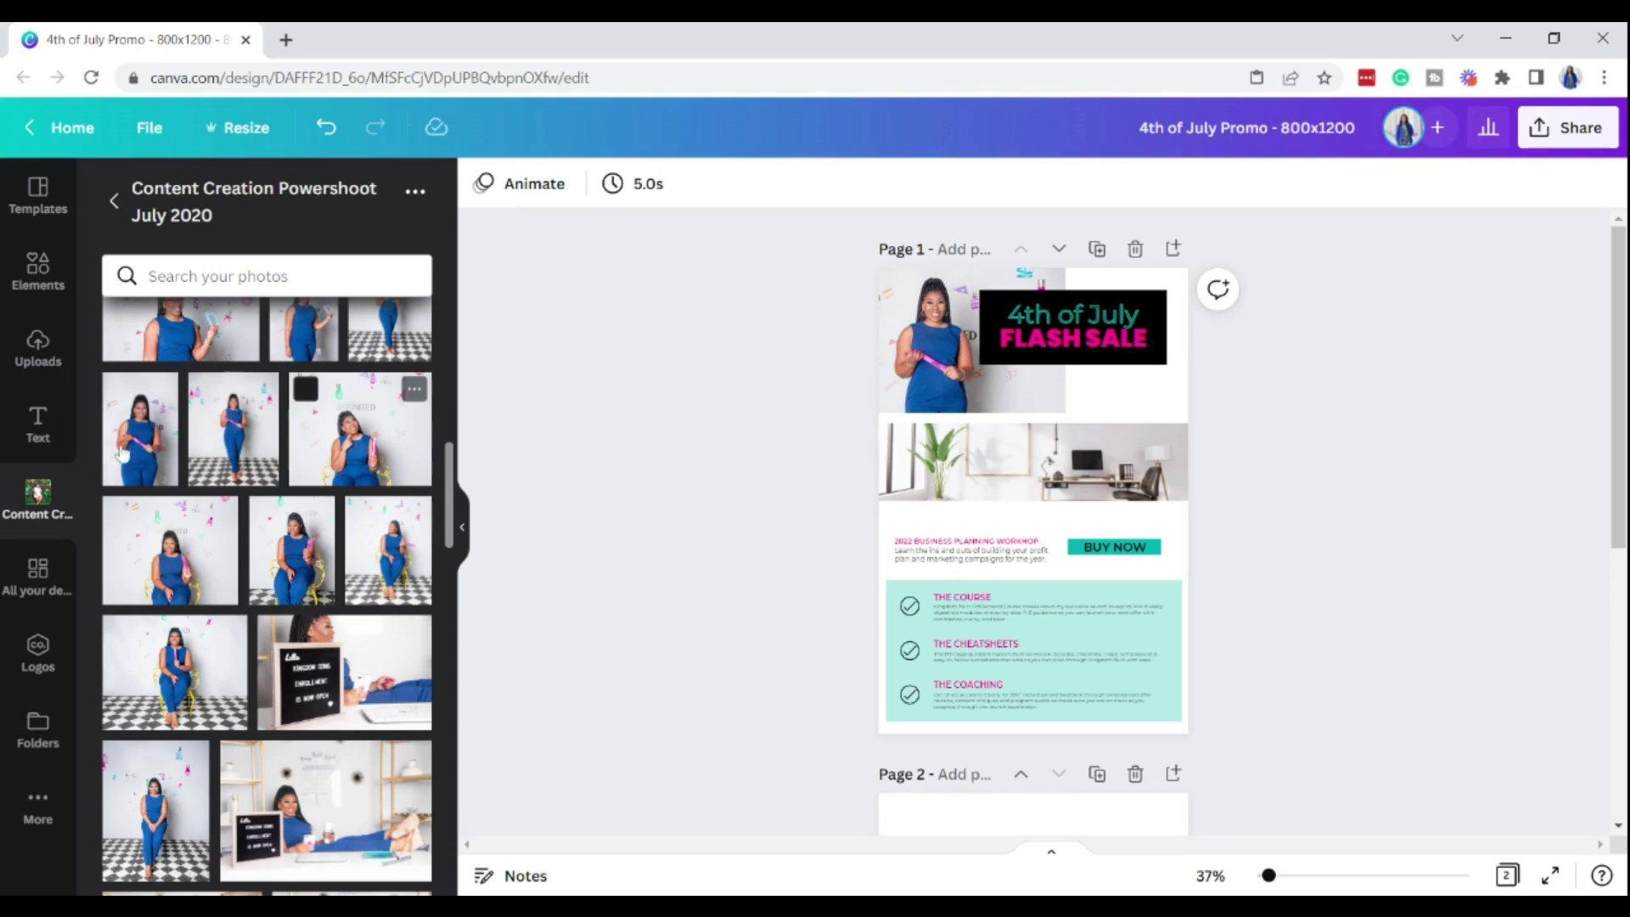
Step: Find the "Plan Your Year" mockup with monitor, tablet and phone among the uploaded images and add it to page 1
click(39, 350)
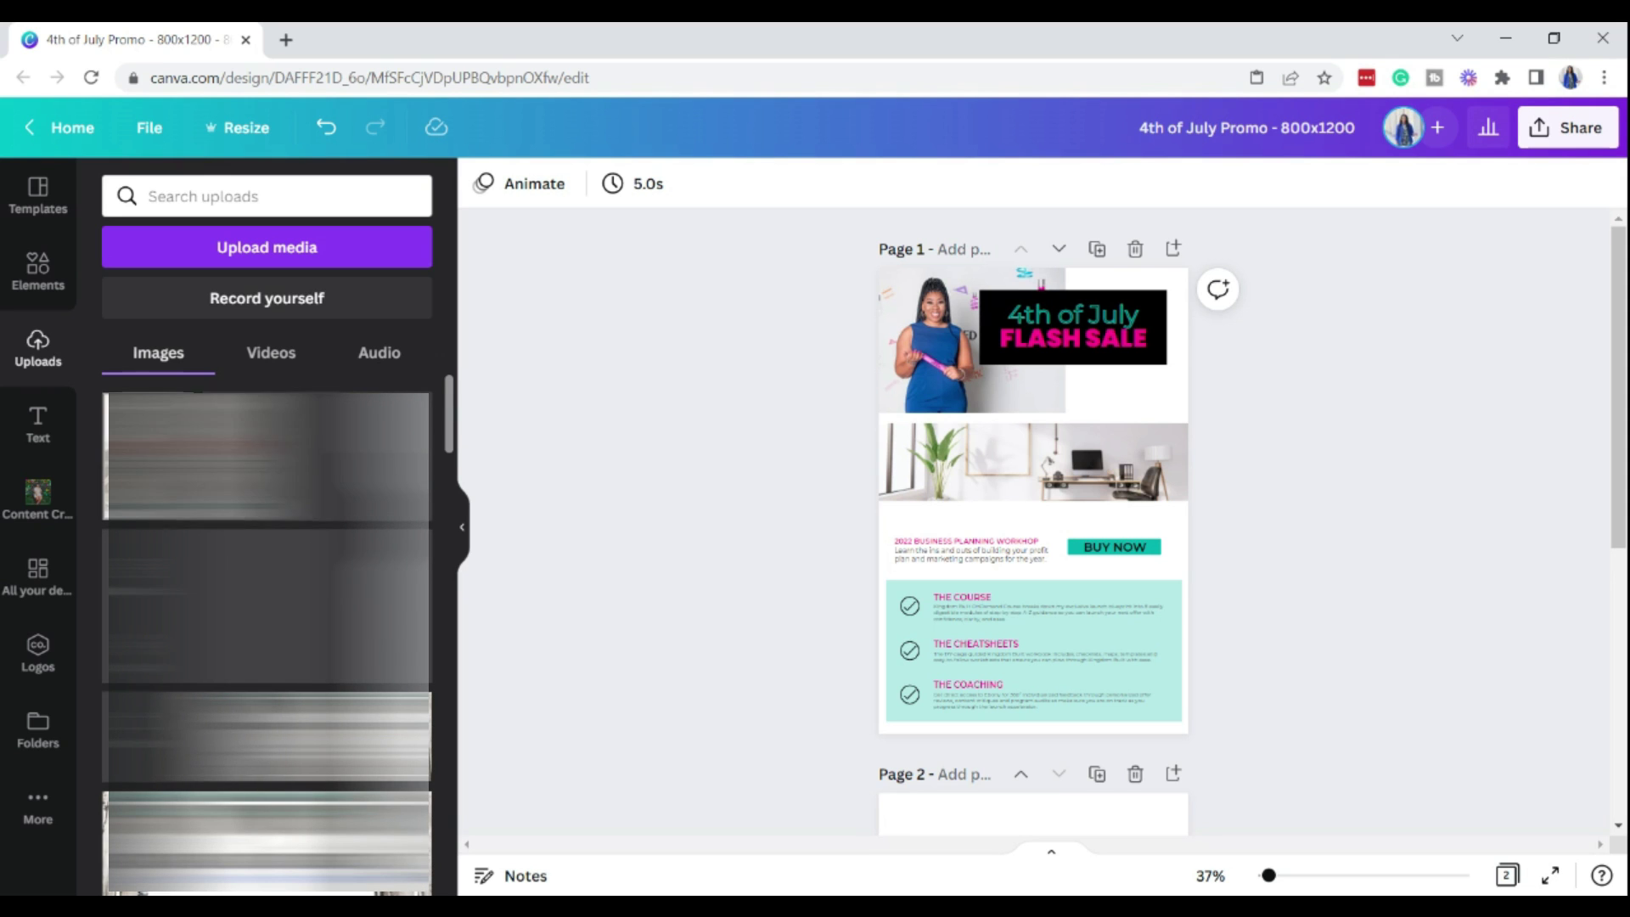
scroll(267, 637, down, 2)
scroll(267, 636, down, 5)
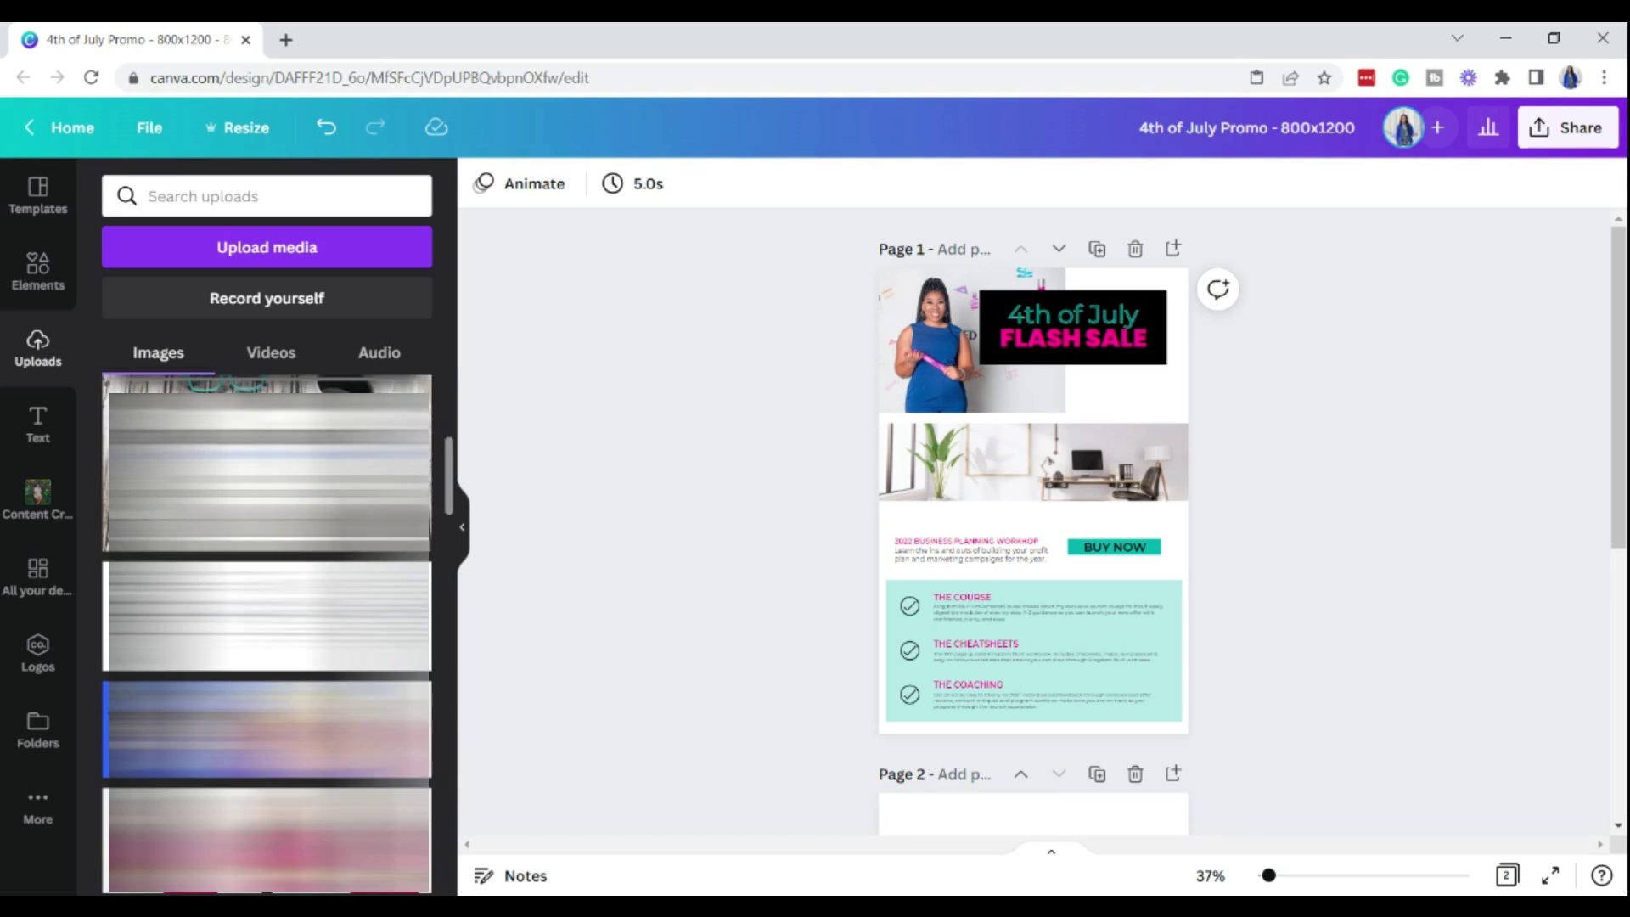
scroll(267, 636, down, 5)
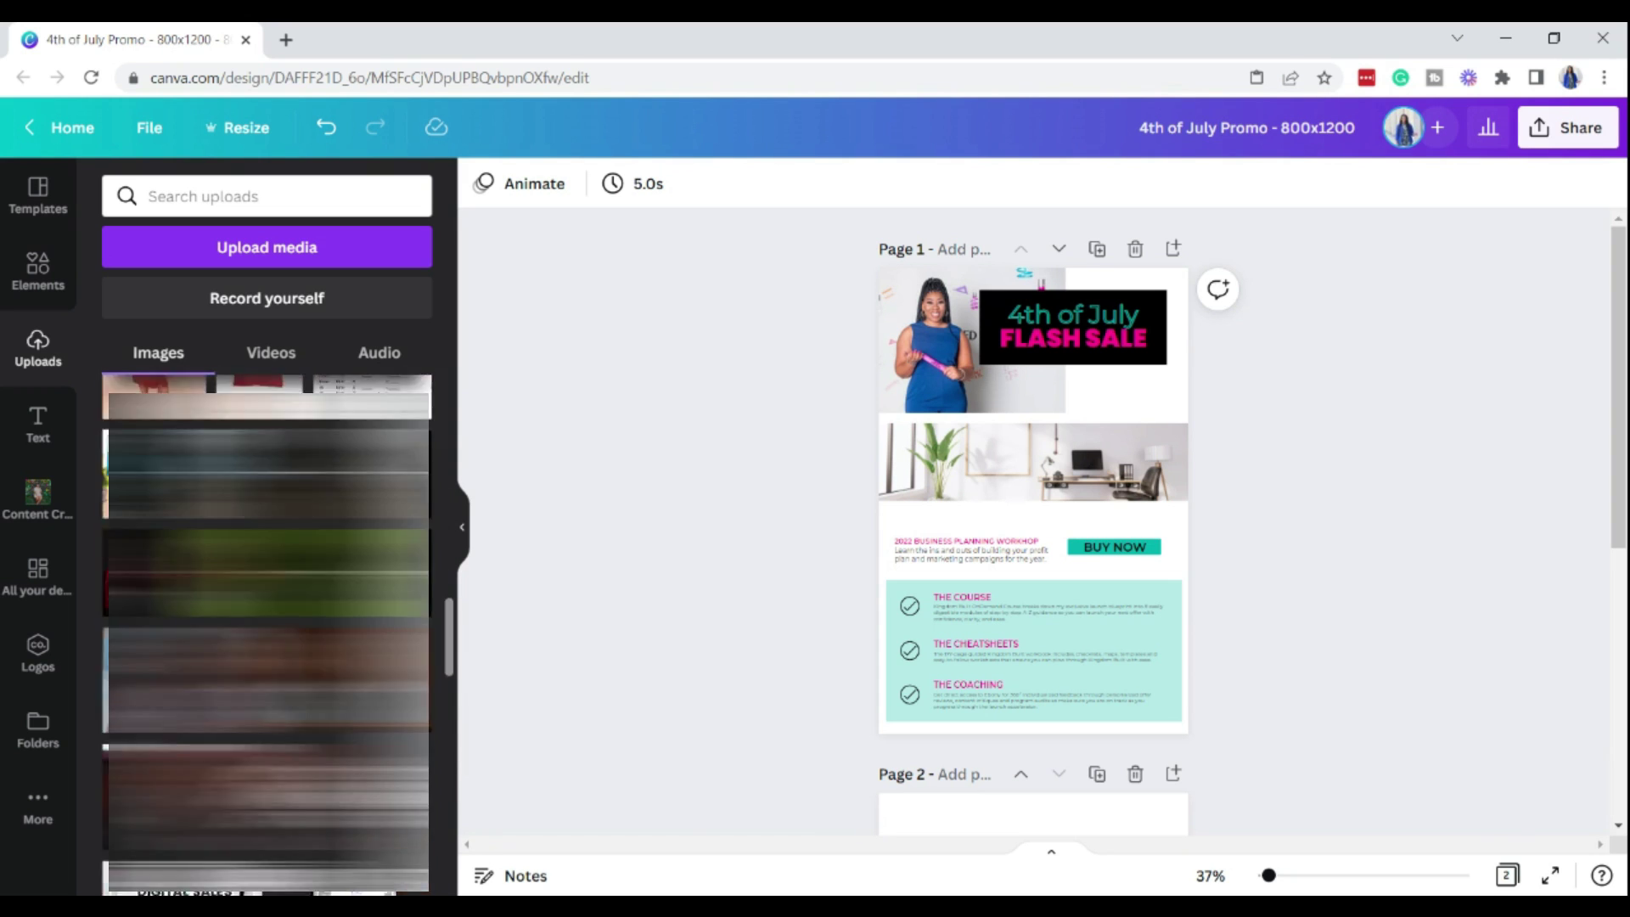
scroll(267, 637, down, 5)
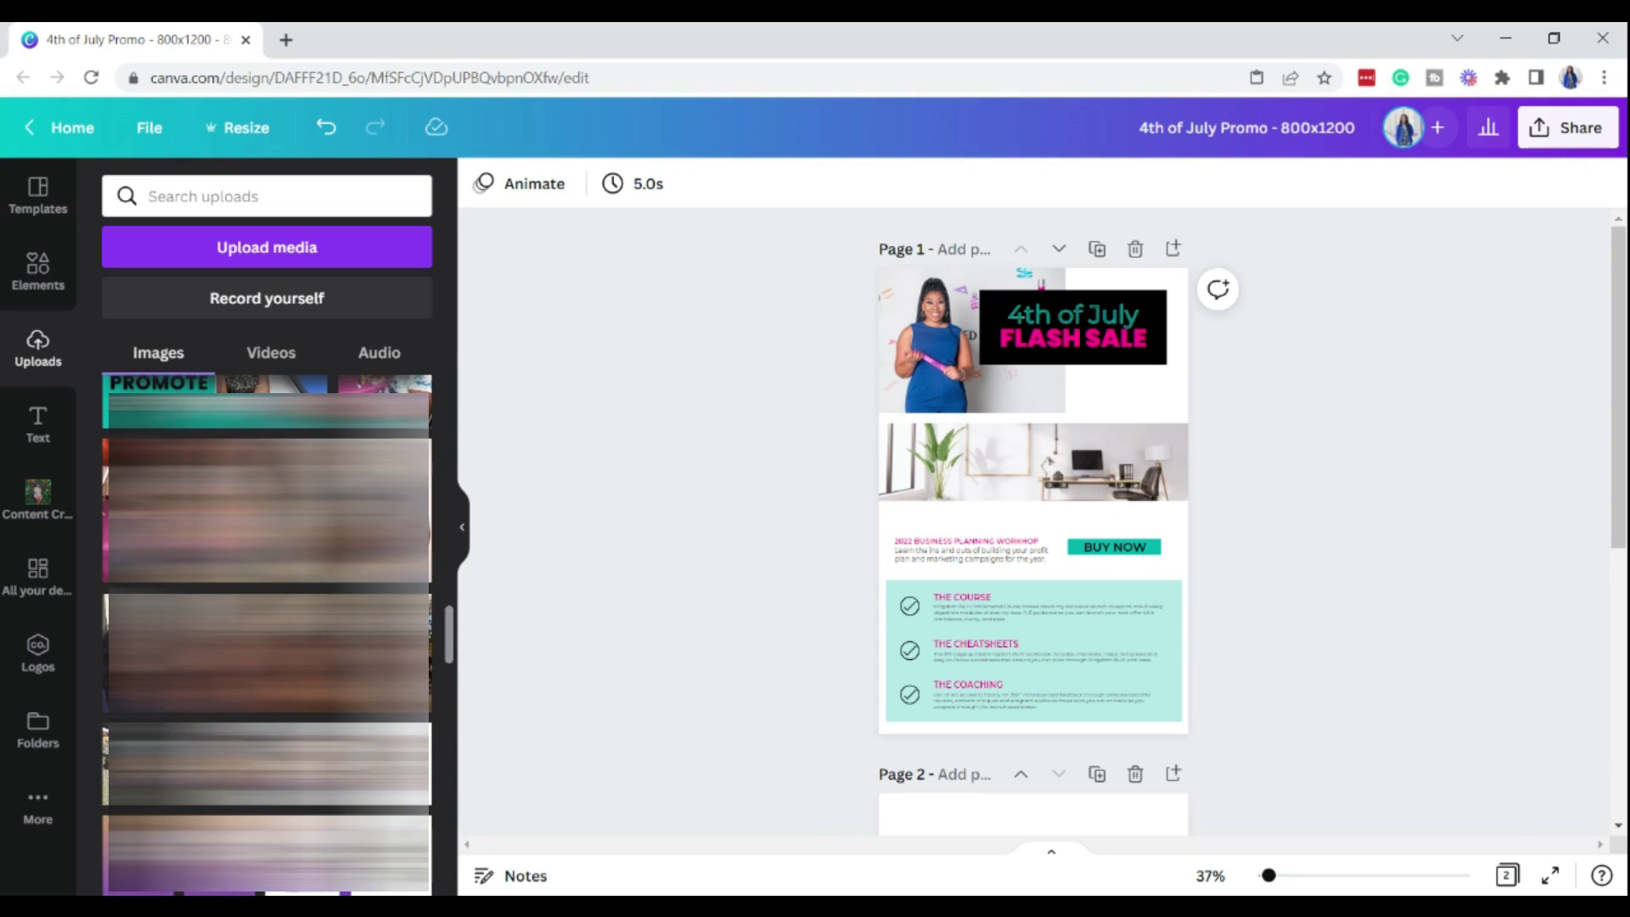
scroll(268, 637, down, 5)
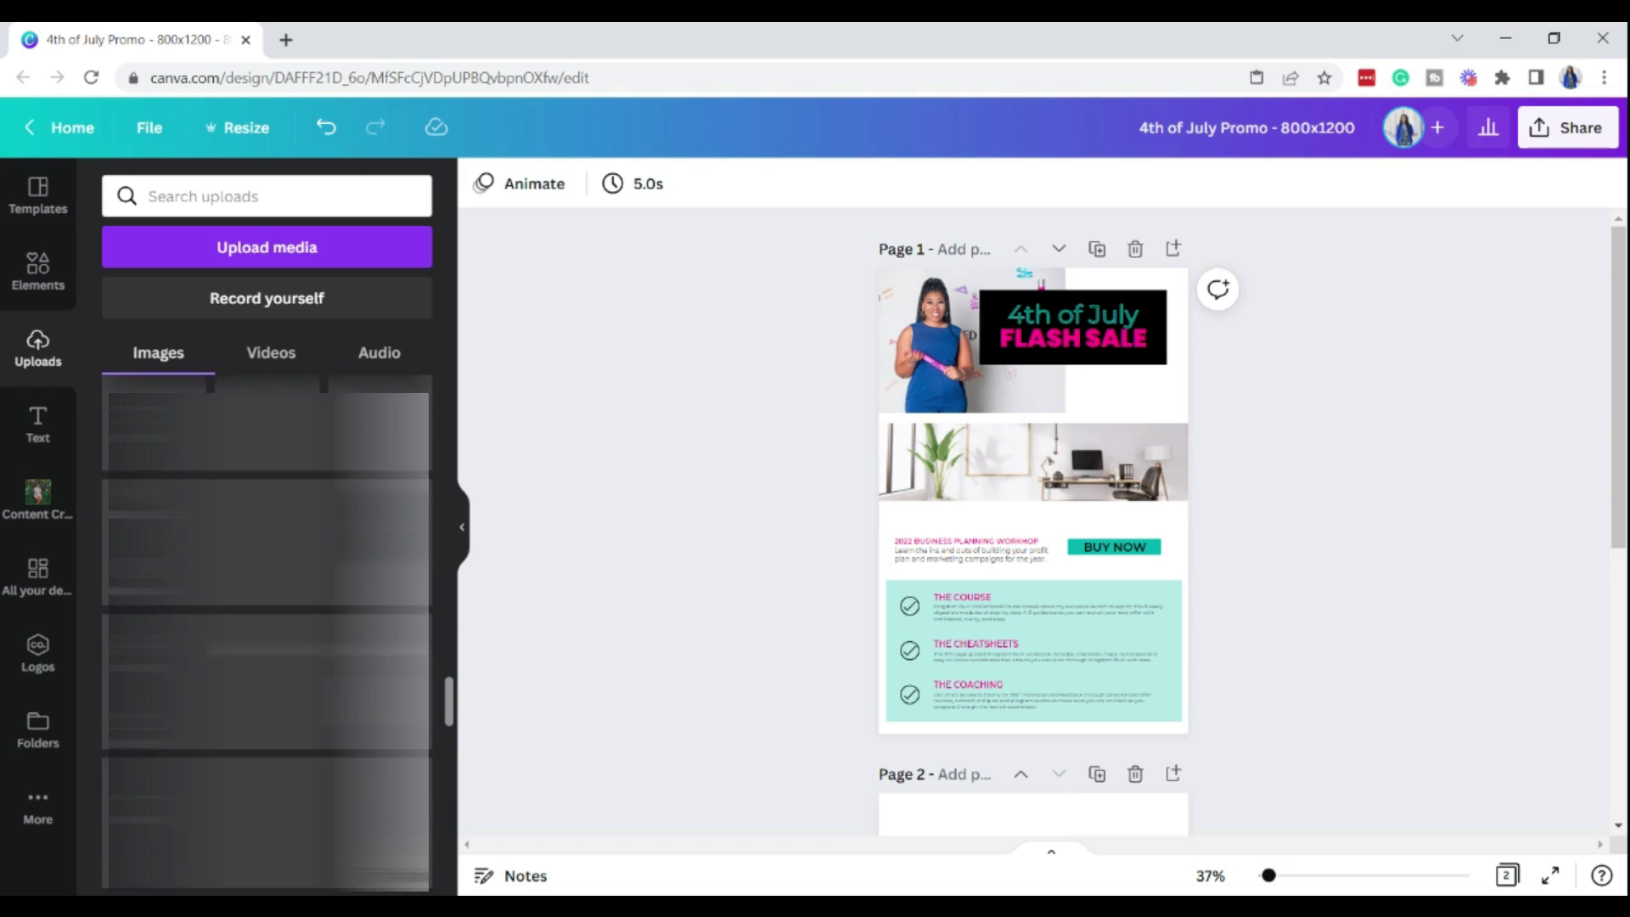
scroll(267, 637, down, 5)
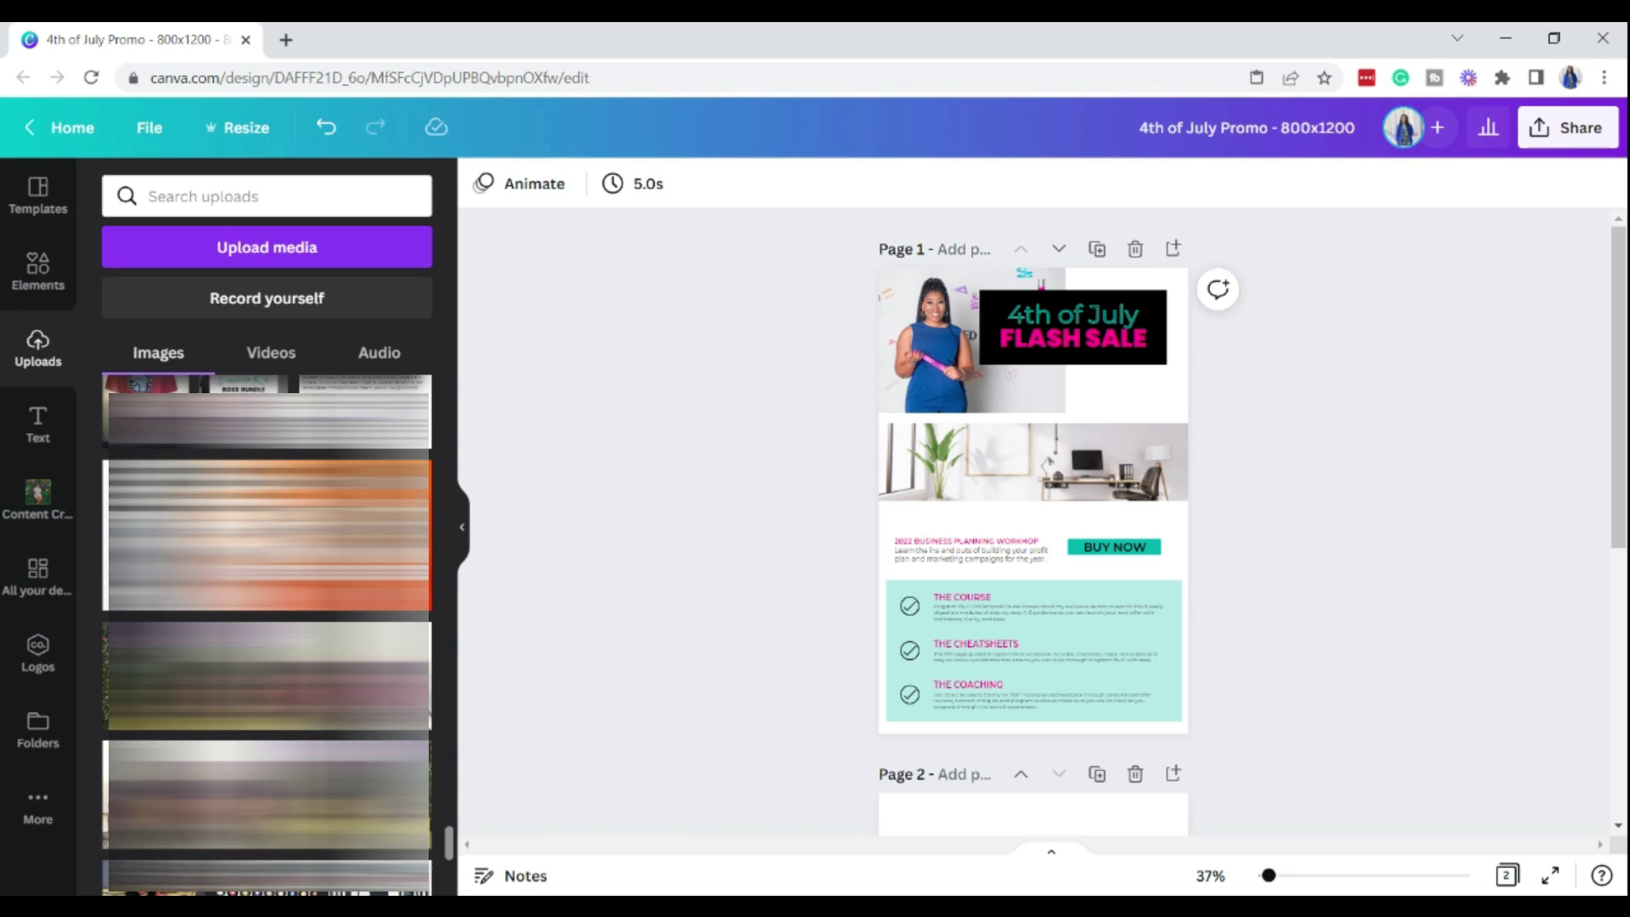
scroll(266, 637, down, 3)
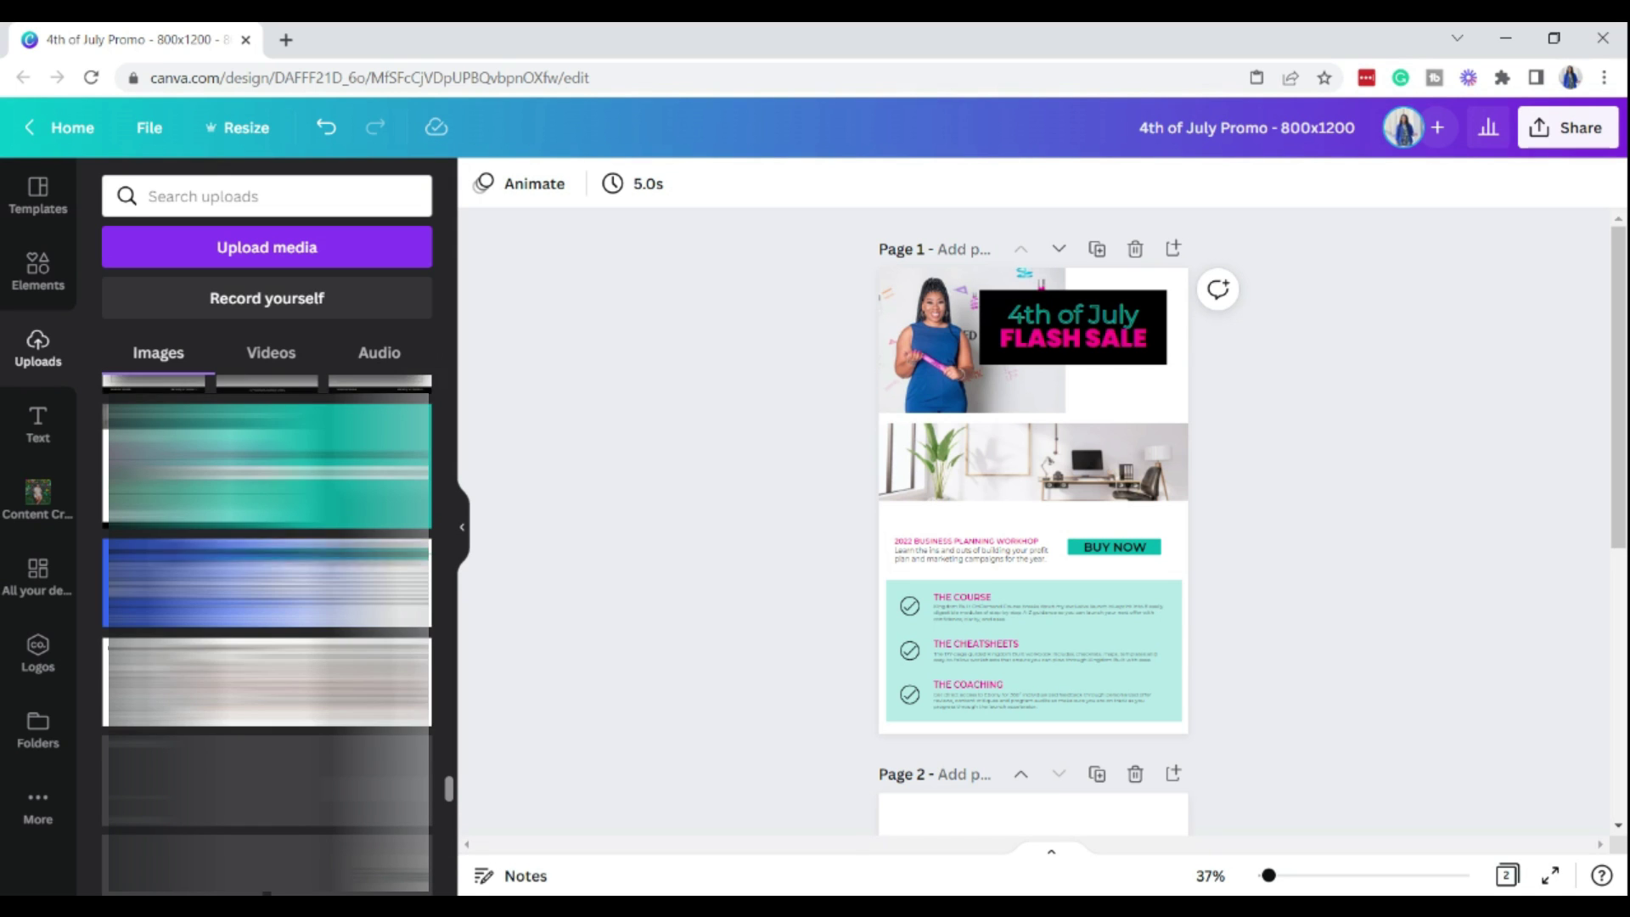
scroll(328, 627, down, 5)
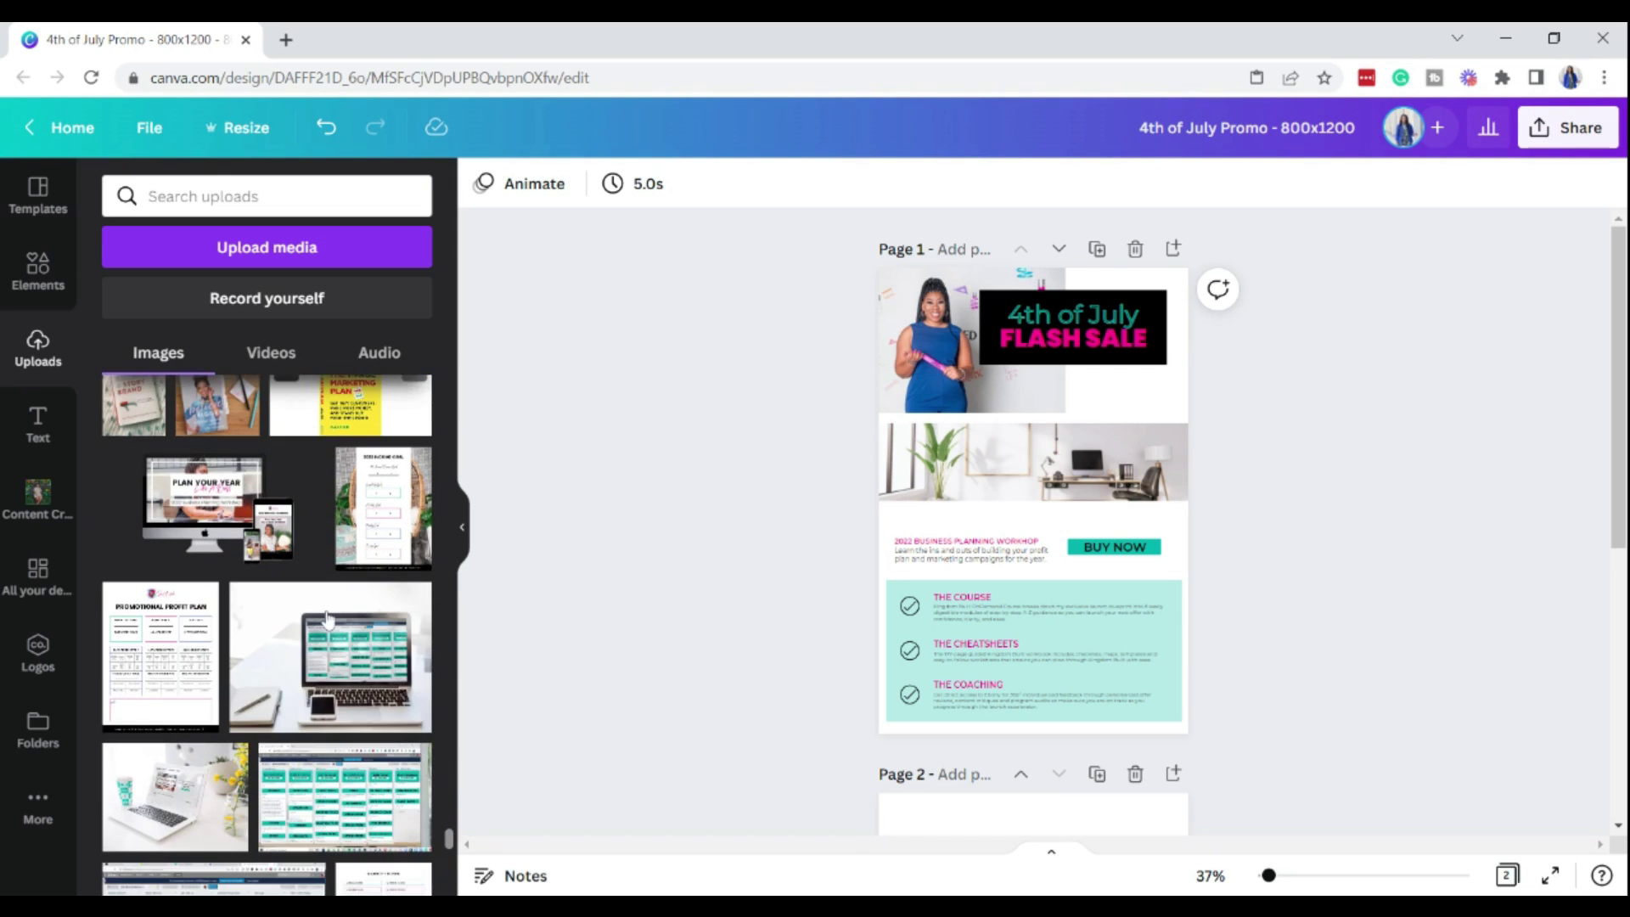
click(204, 519)
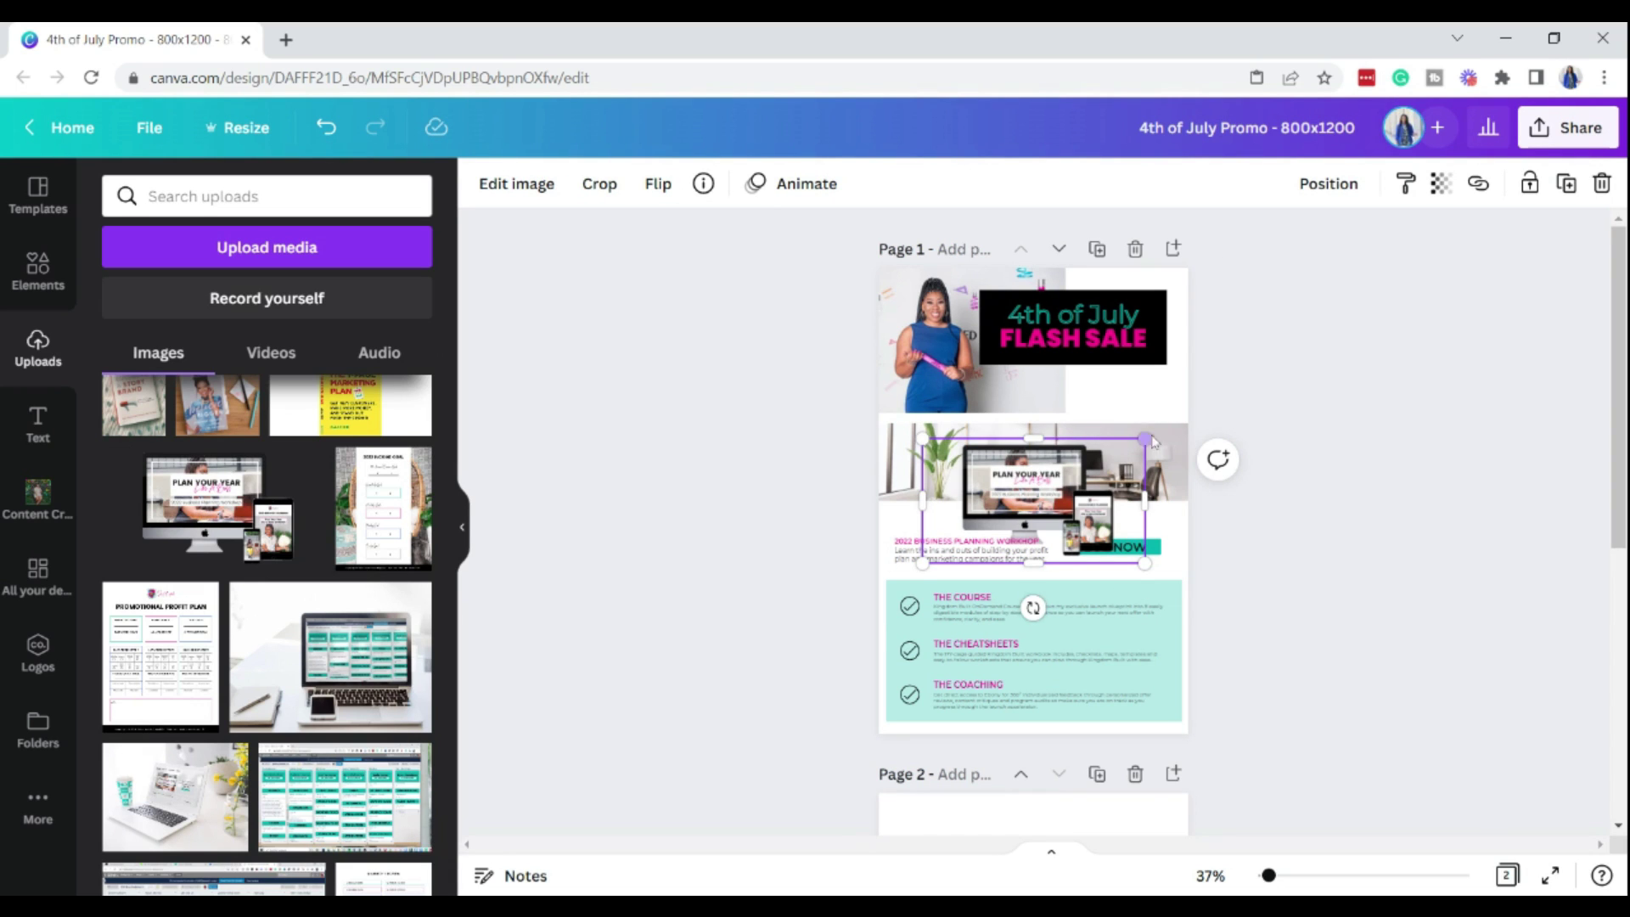
Step: Shrink the device mockup and lock the office photo behind it
drag(1136, 440, 1085, 476)
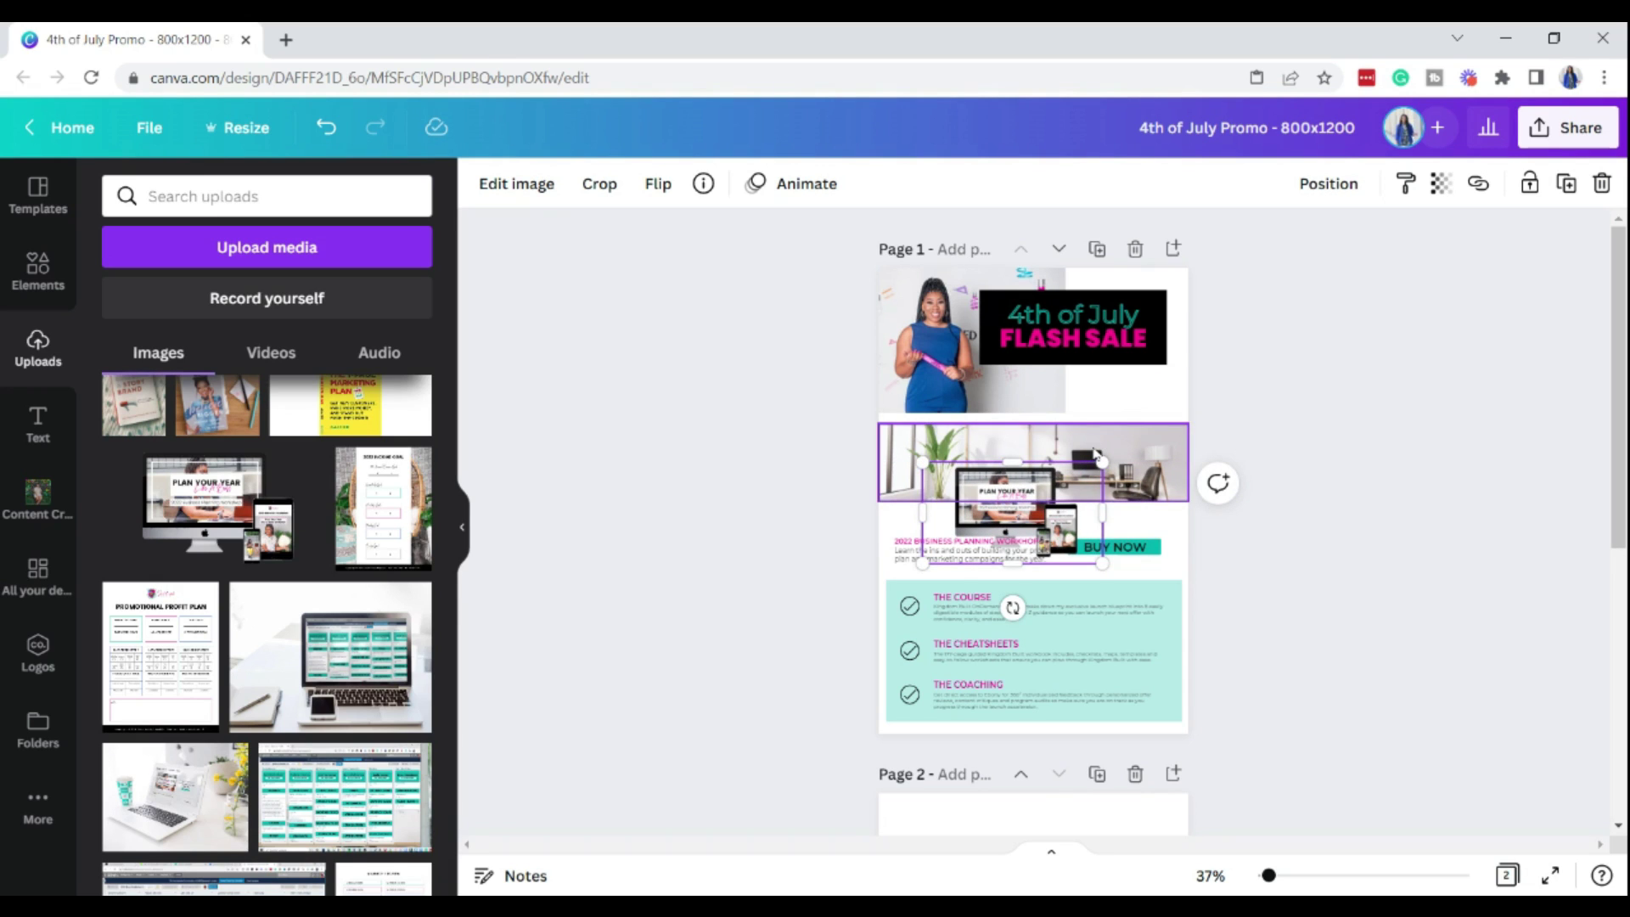
click(1146, 458)
click(1529, 183)
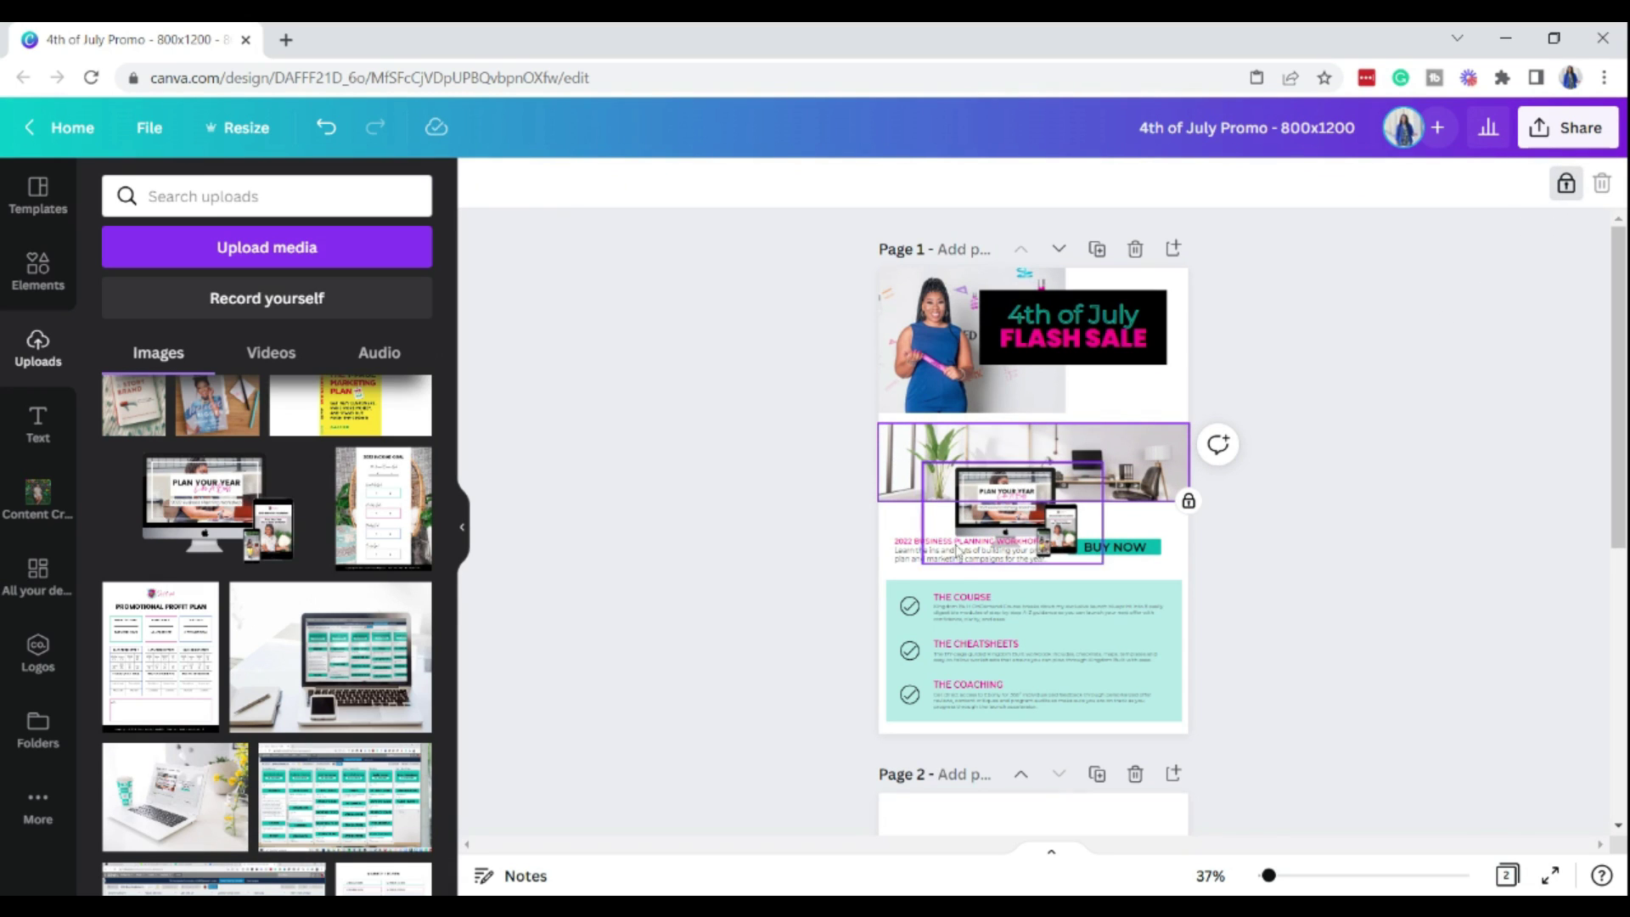
Step: Place the device mockup on the left side of the office photo, just above the workshop title, and shrink it slightly
drag(1002, 503, 966, 483)
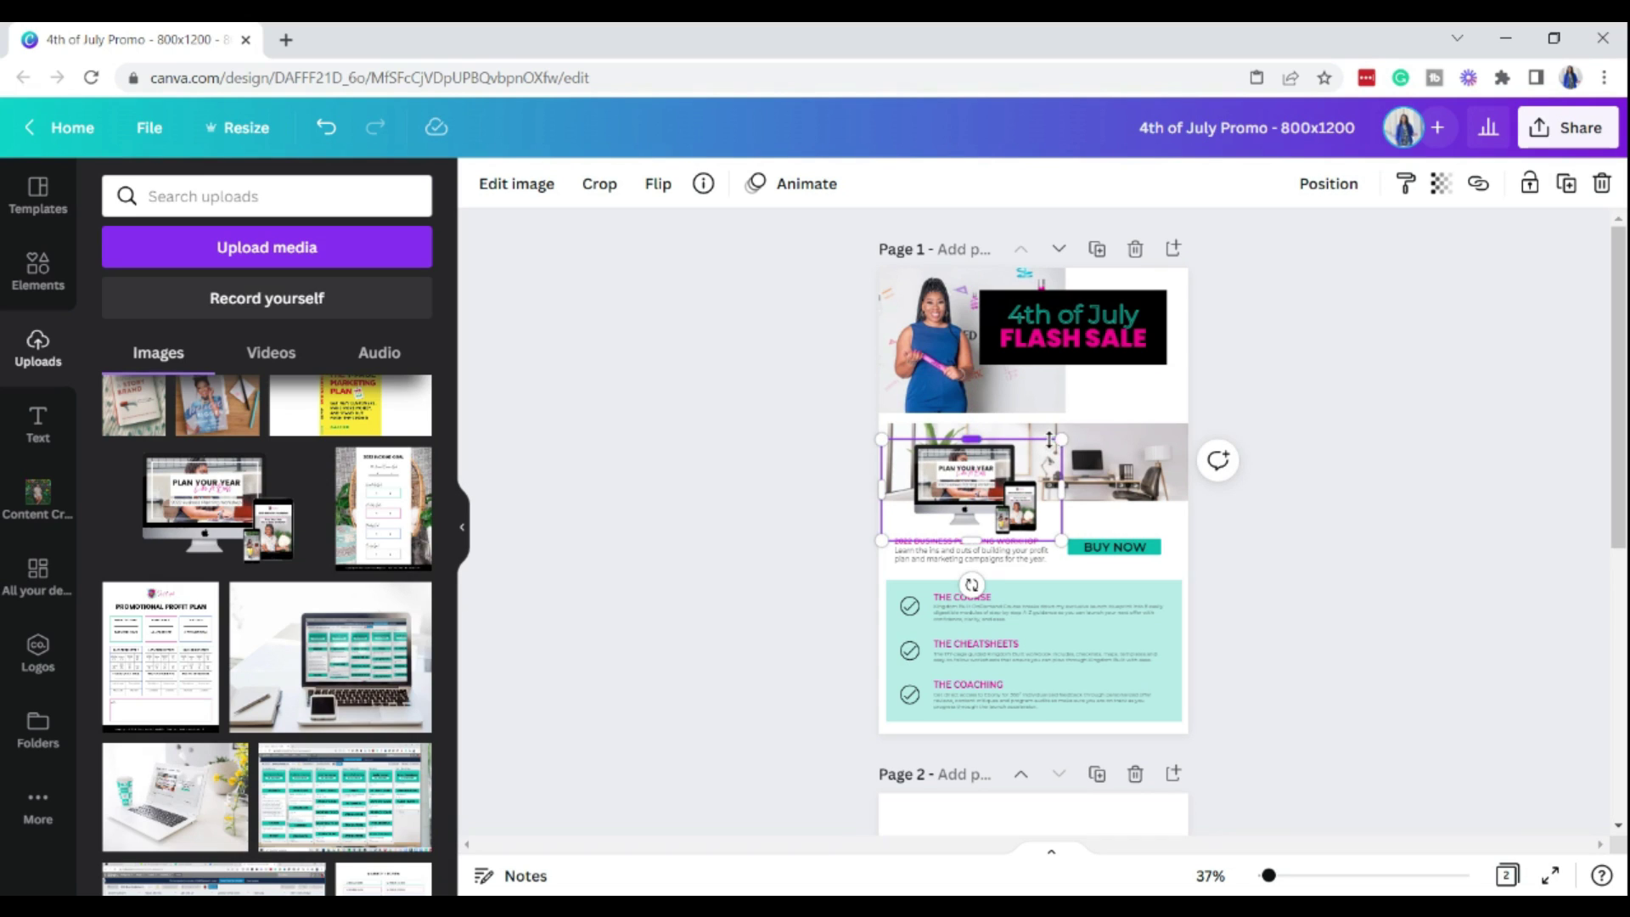
drag(1055, 442, 1050, 448)
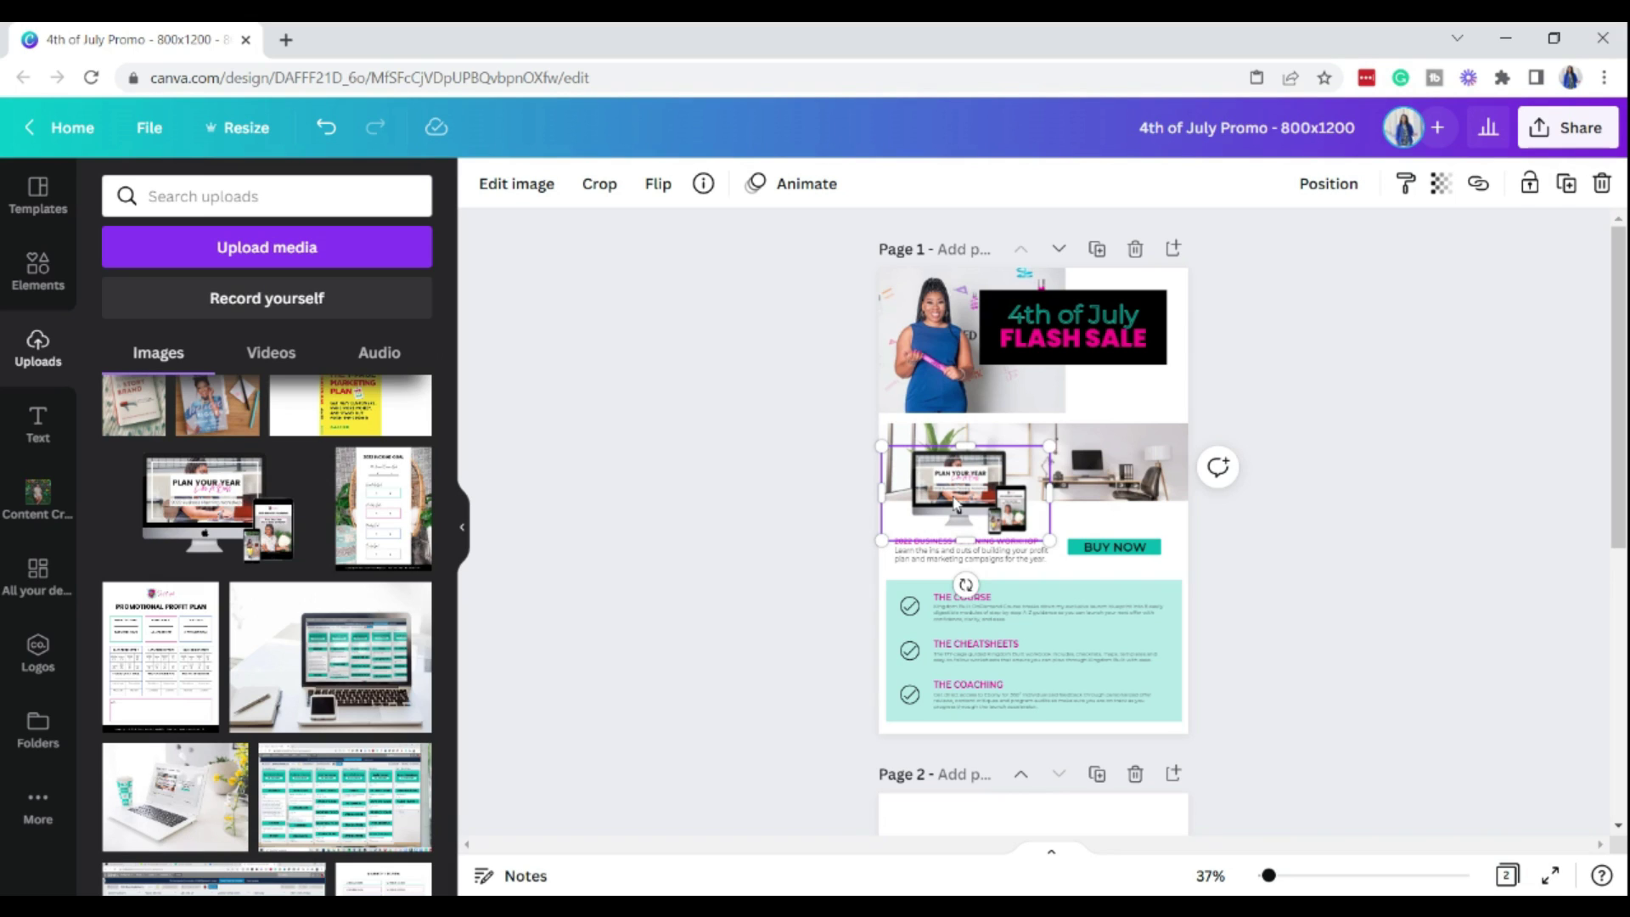
click(768, 583)
click(927, 485)
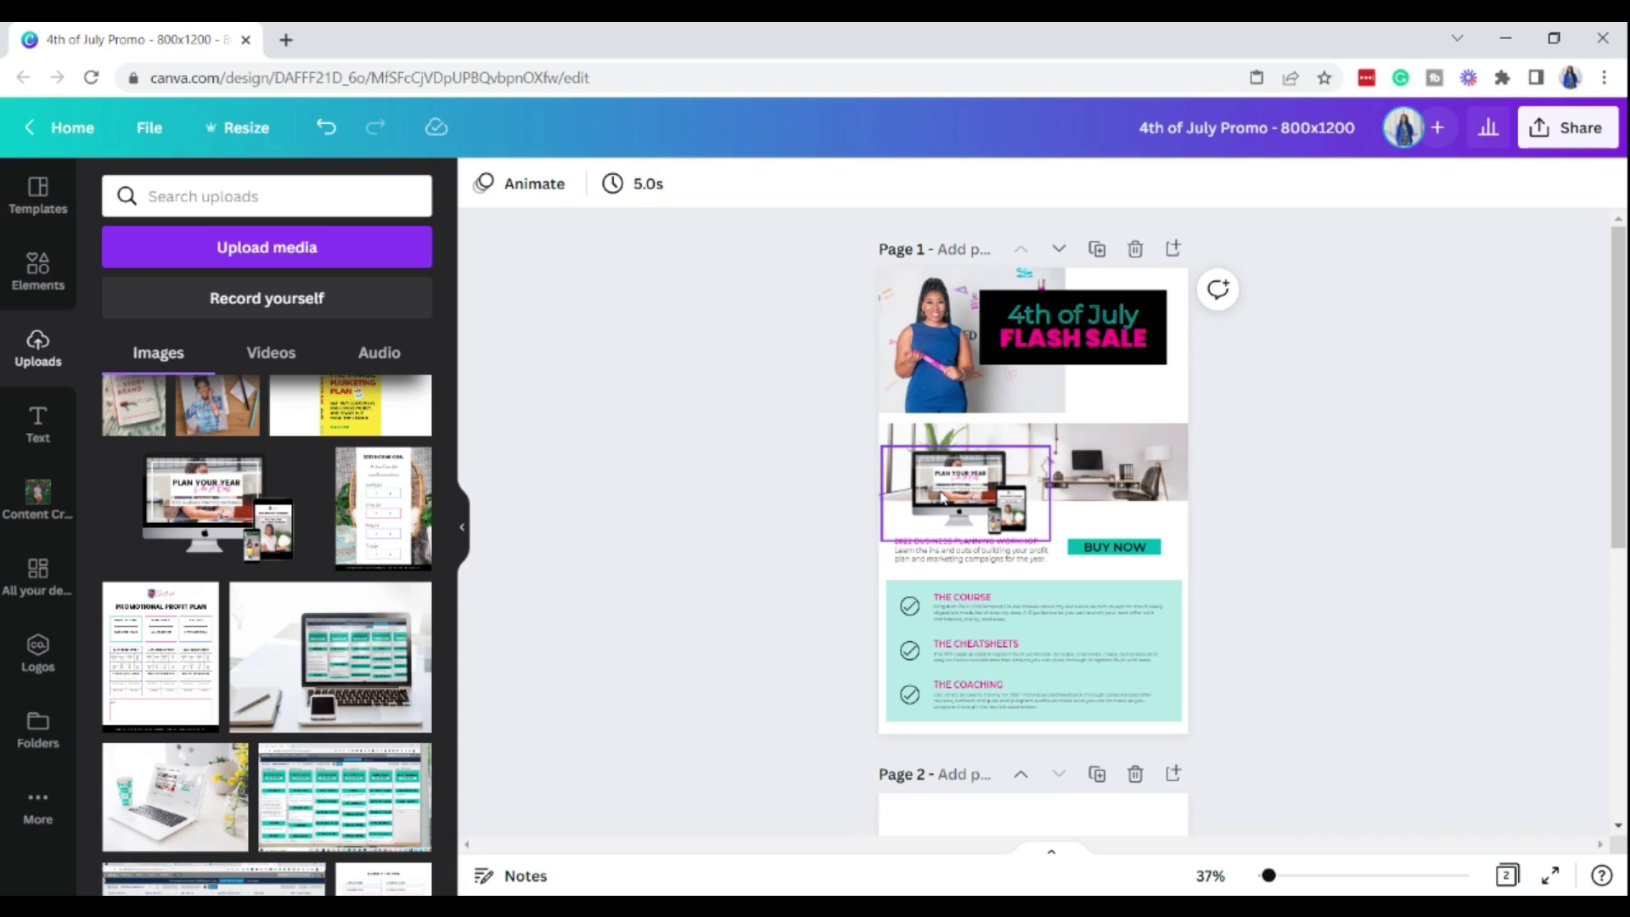
drag(940, 497, 936, 496)
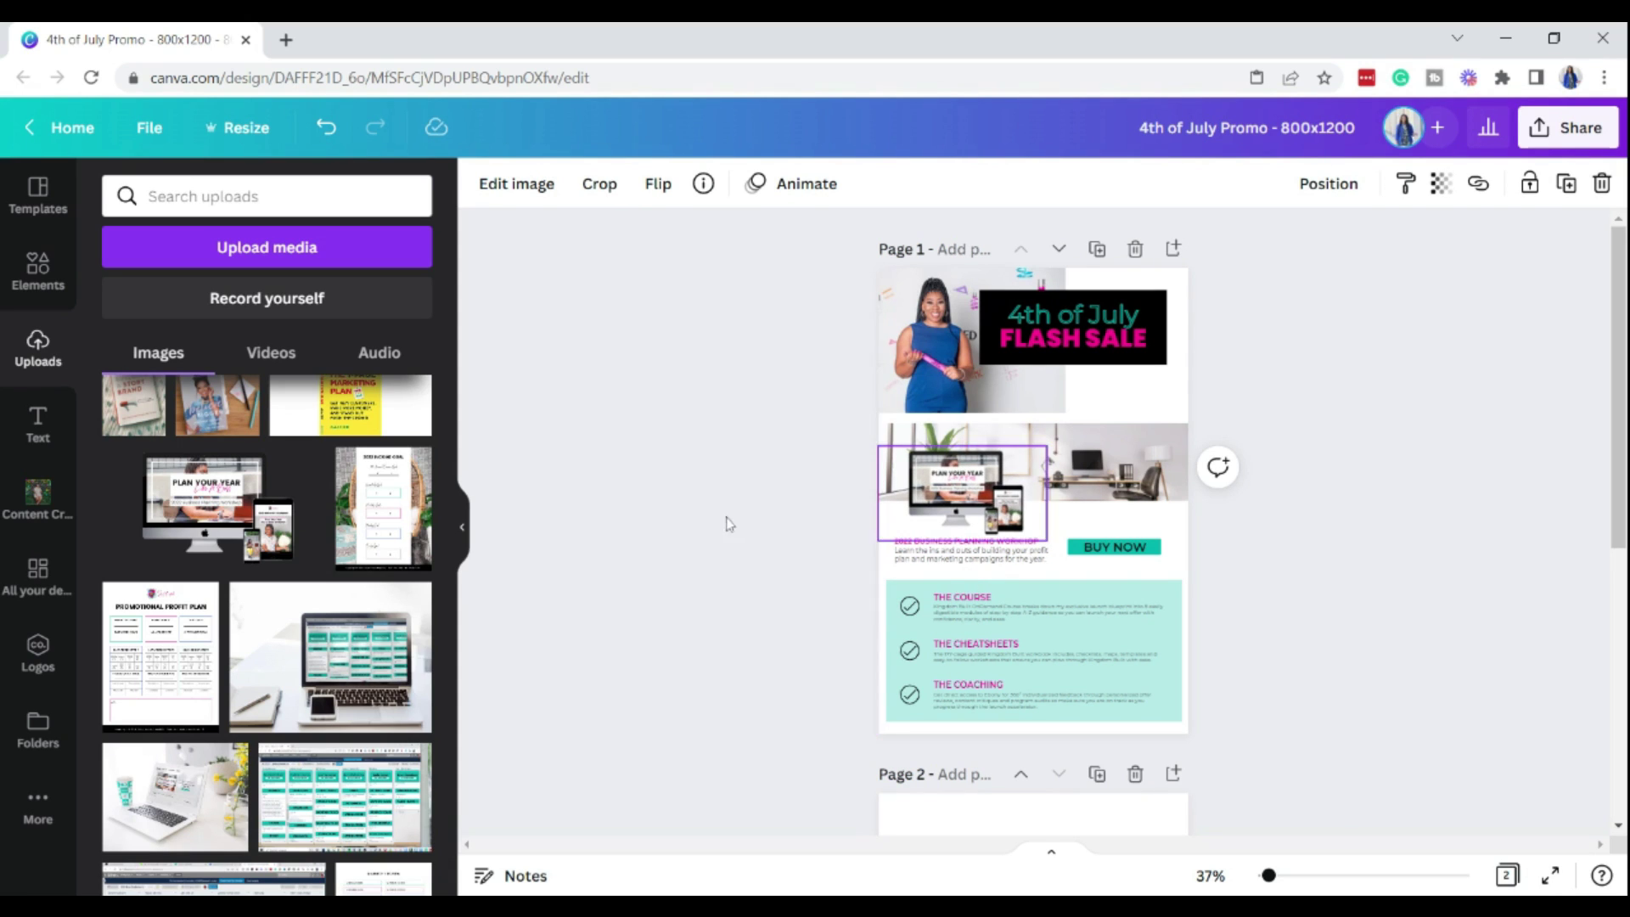
click(795, 594)
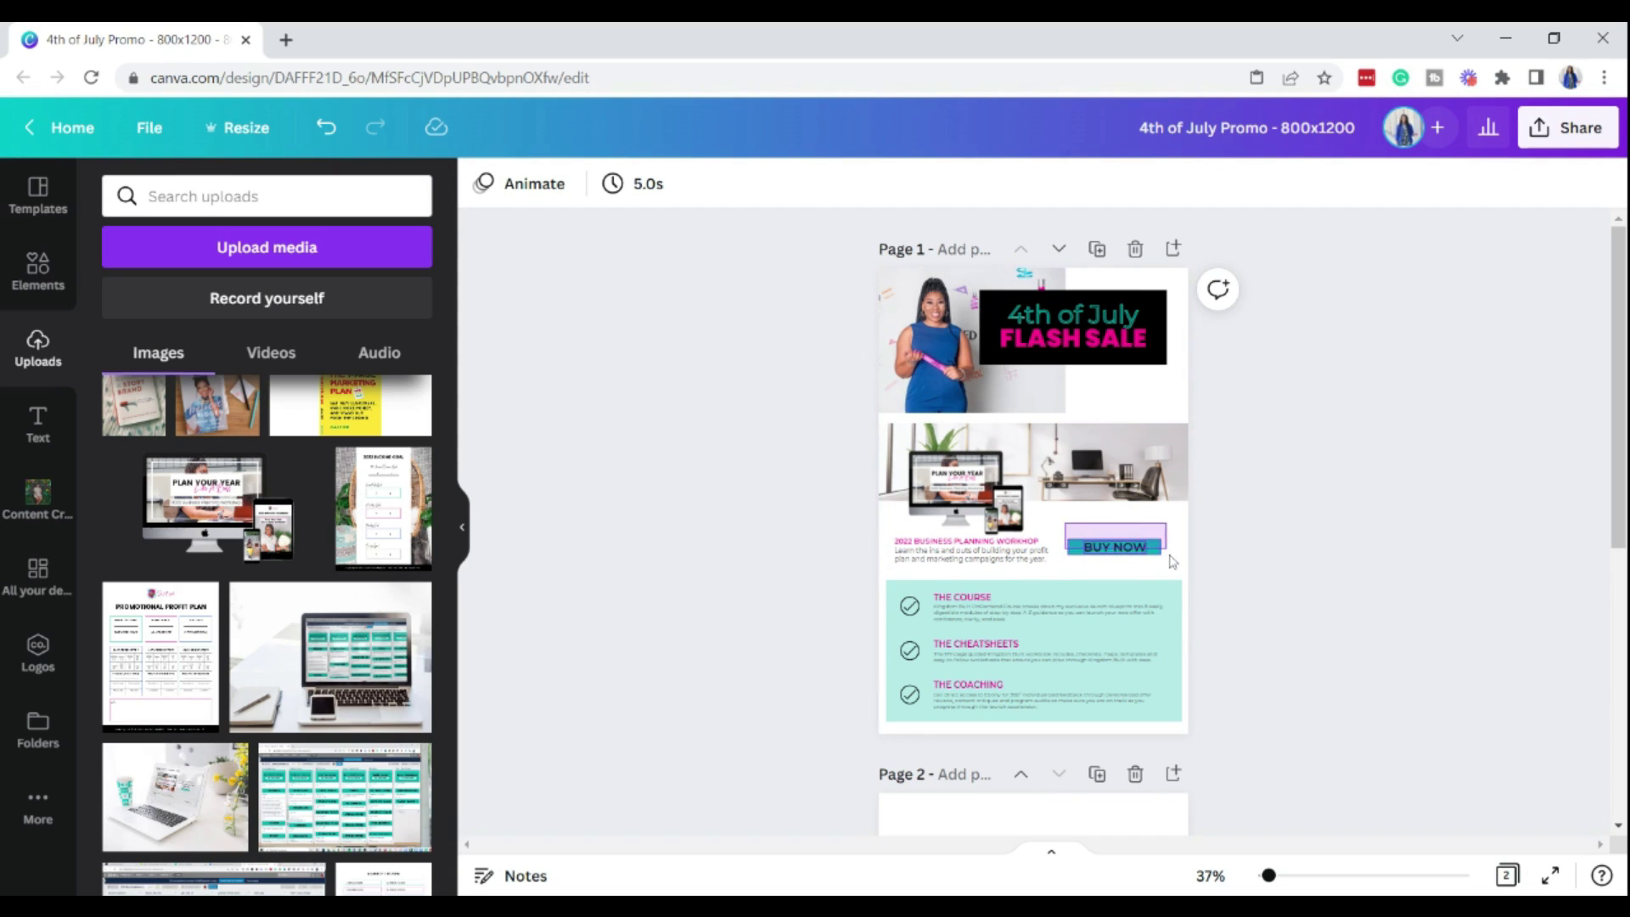
Step: Enlarge the teal "BUY NOW" button together with its text to font size 25.1
click(1166, 535)
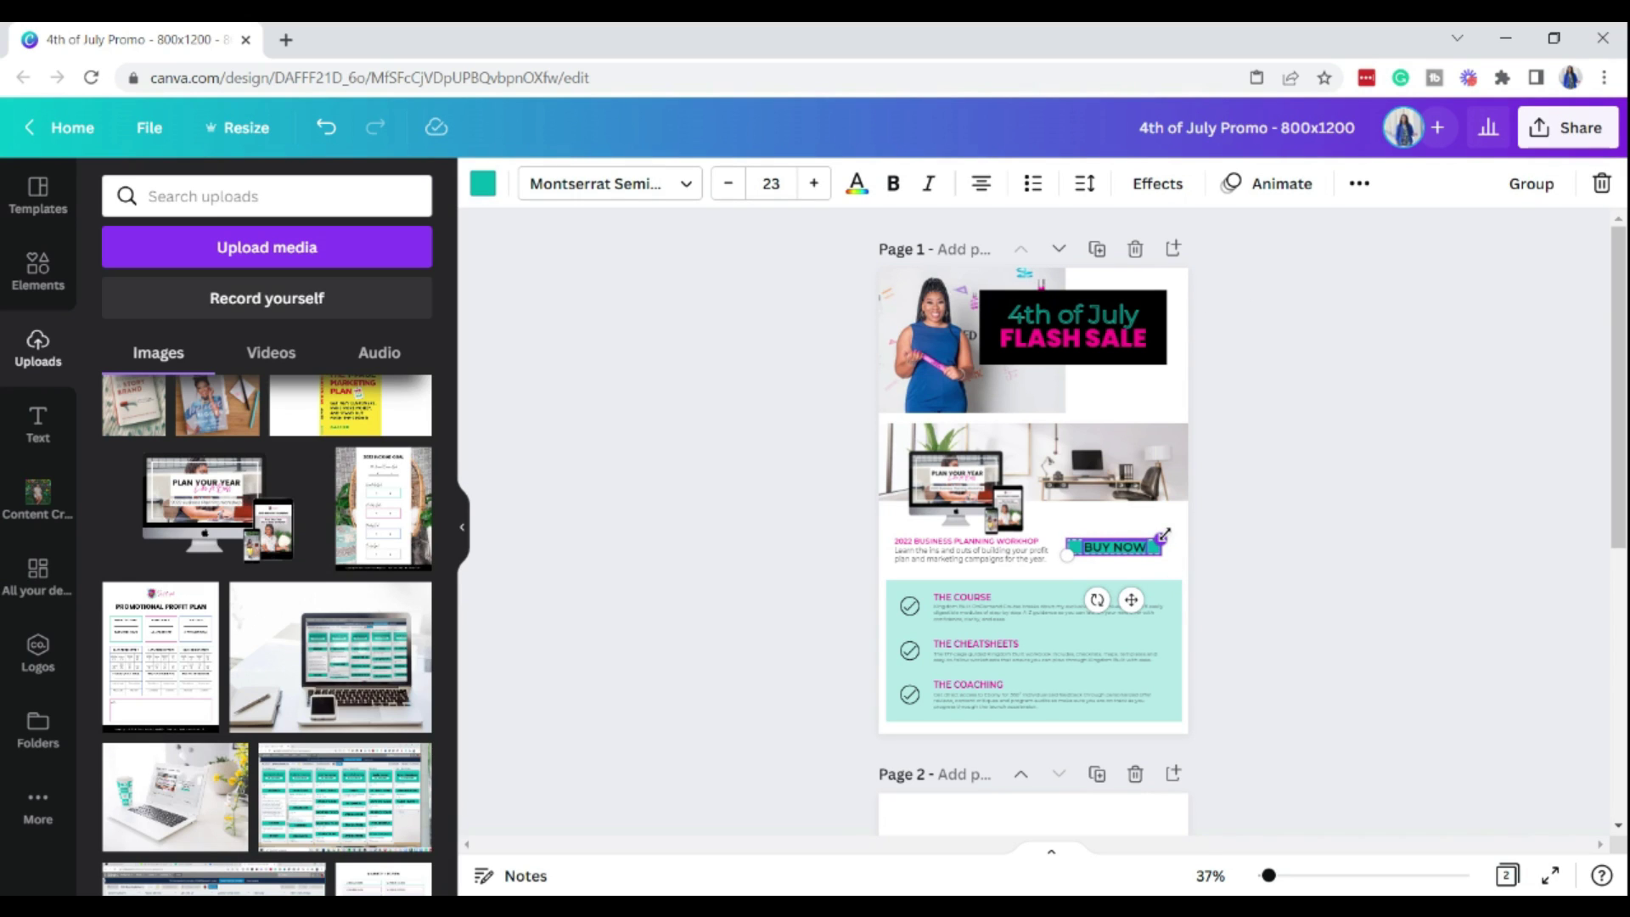
drag(1168, 532, 1177, 528)
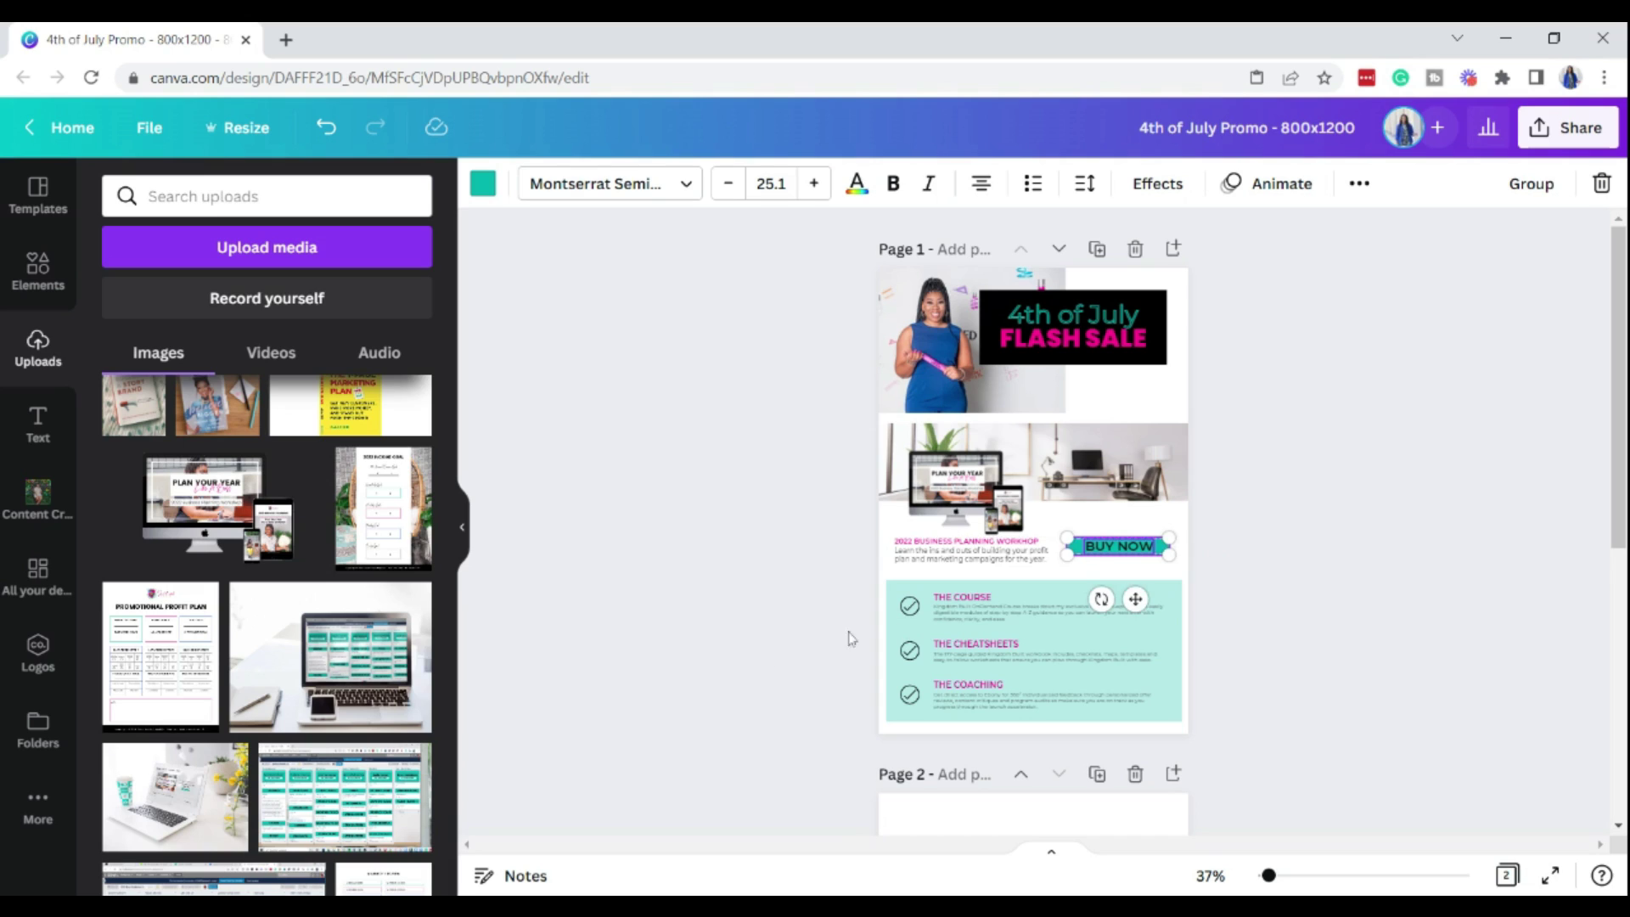
Step: Delete the teal checklist section on page 1, including its three text entries and check mark icons
click(796, 617)
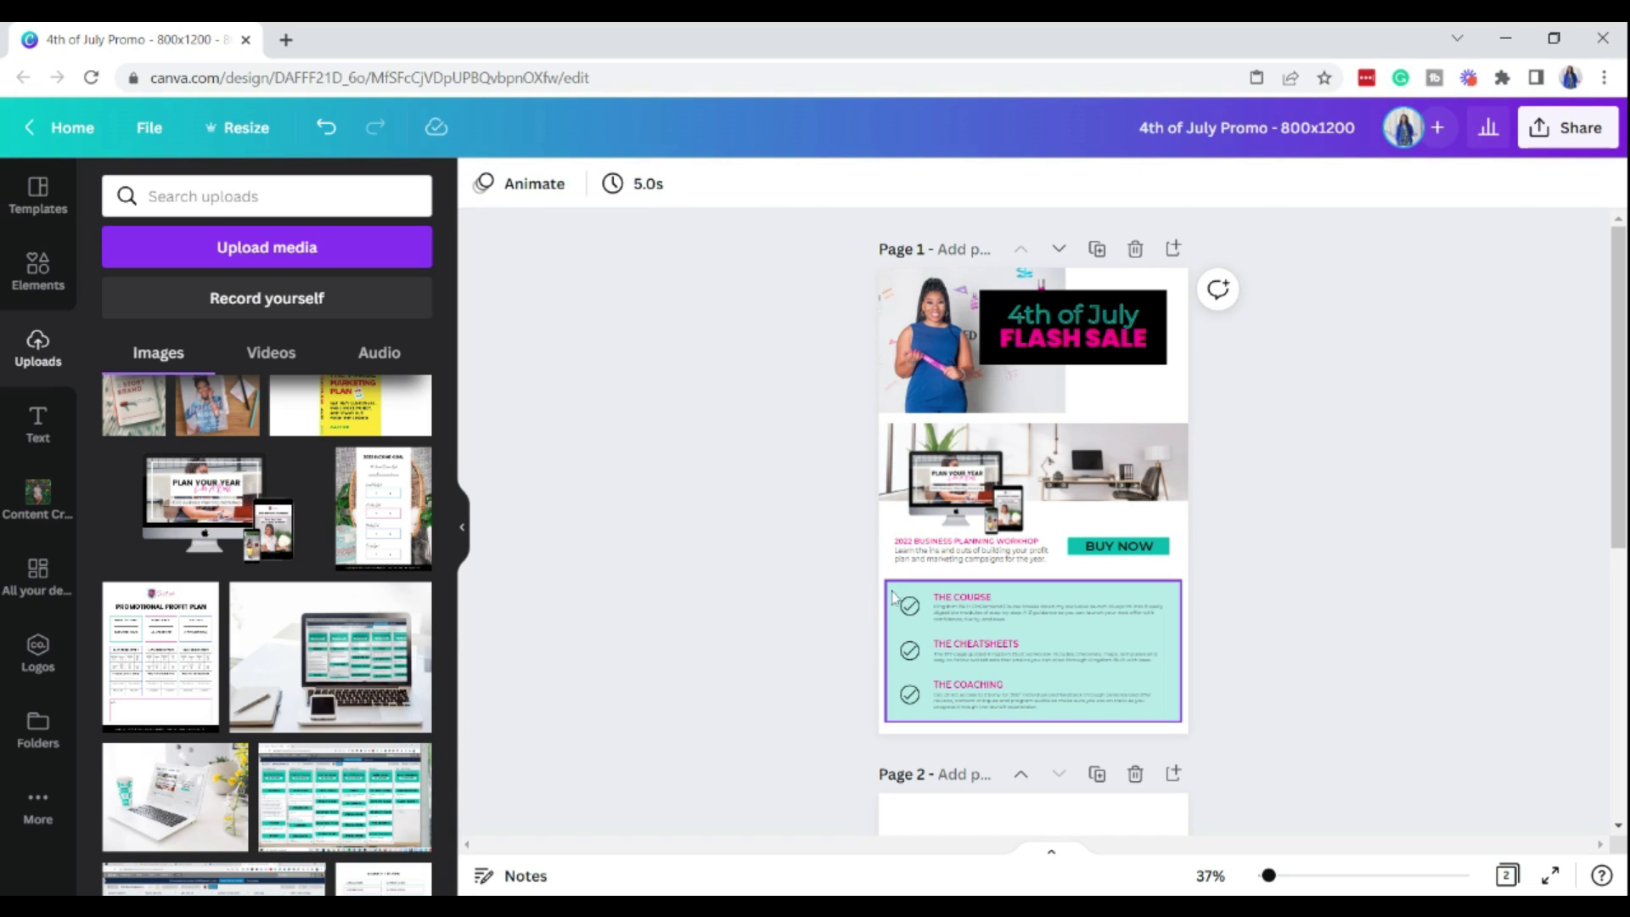
click(896, 607)
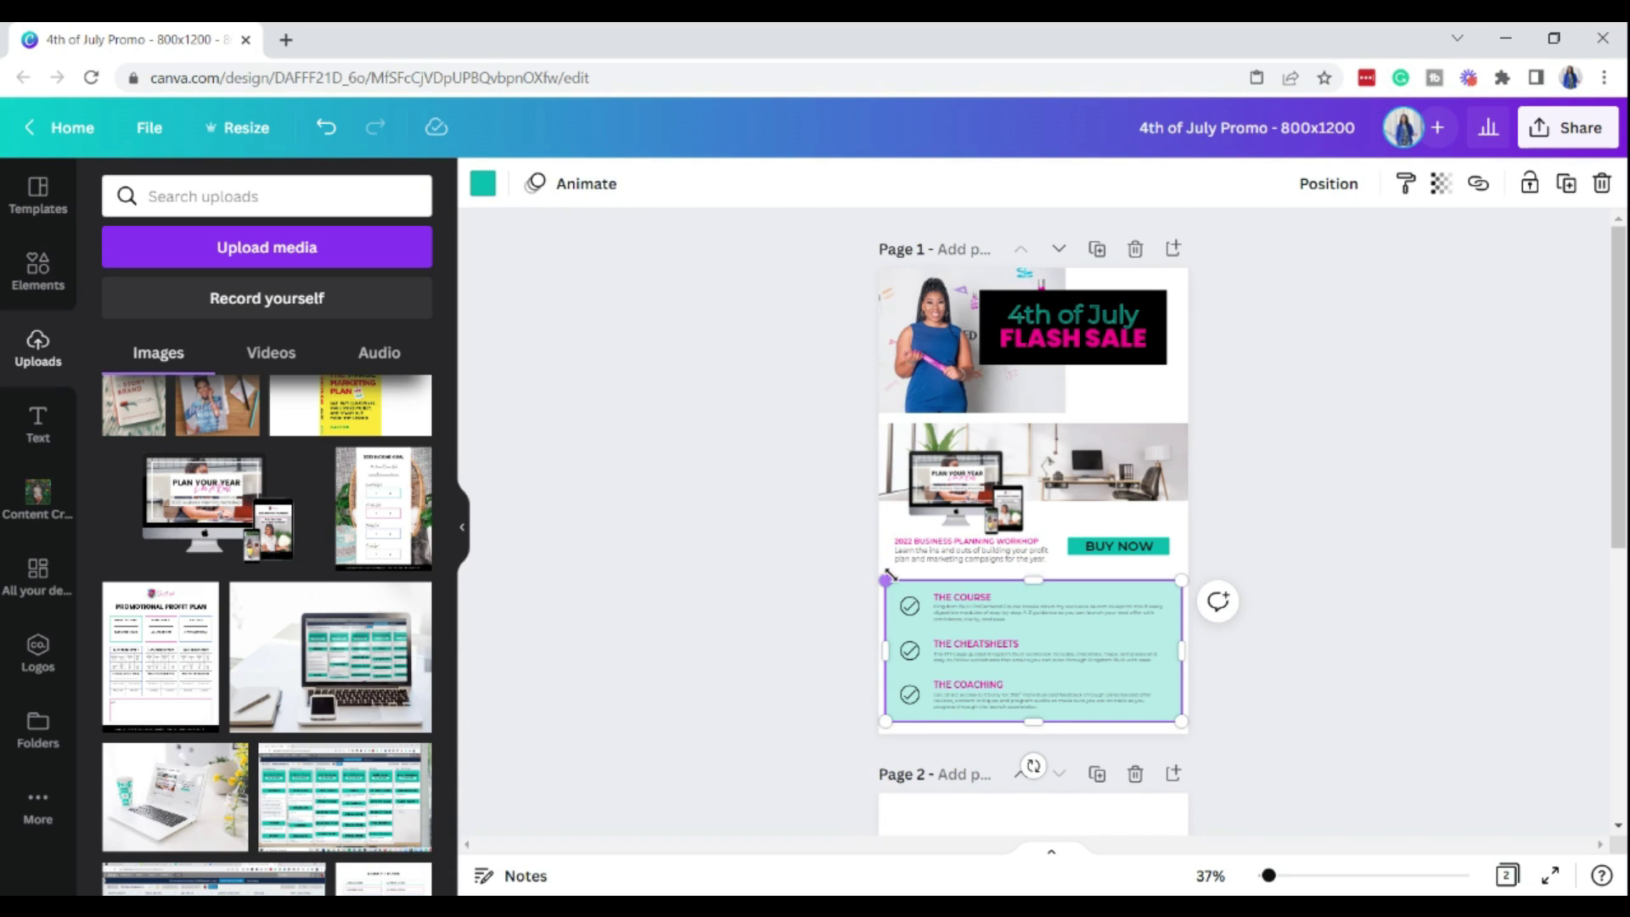
key(Escape)
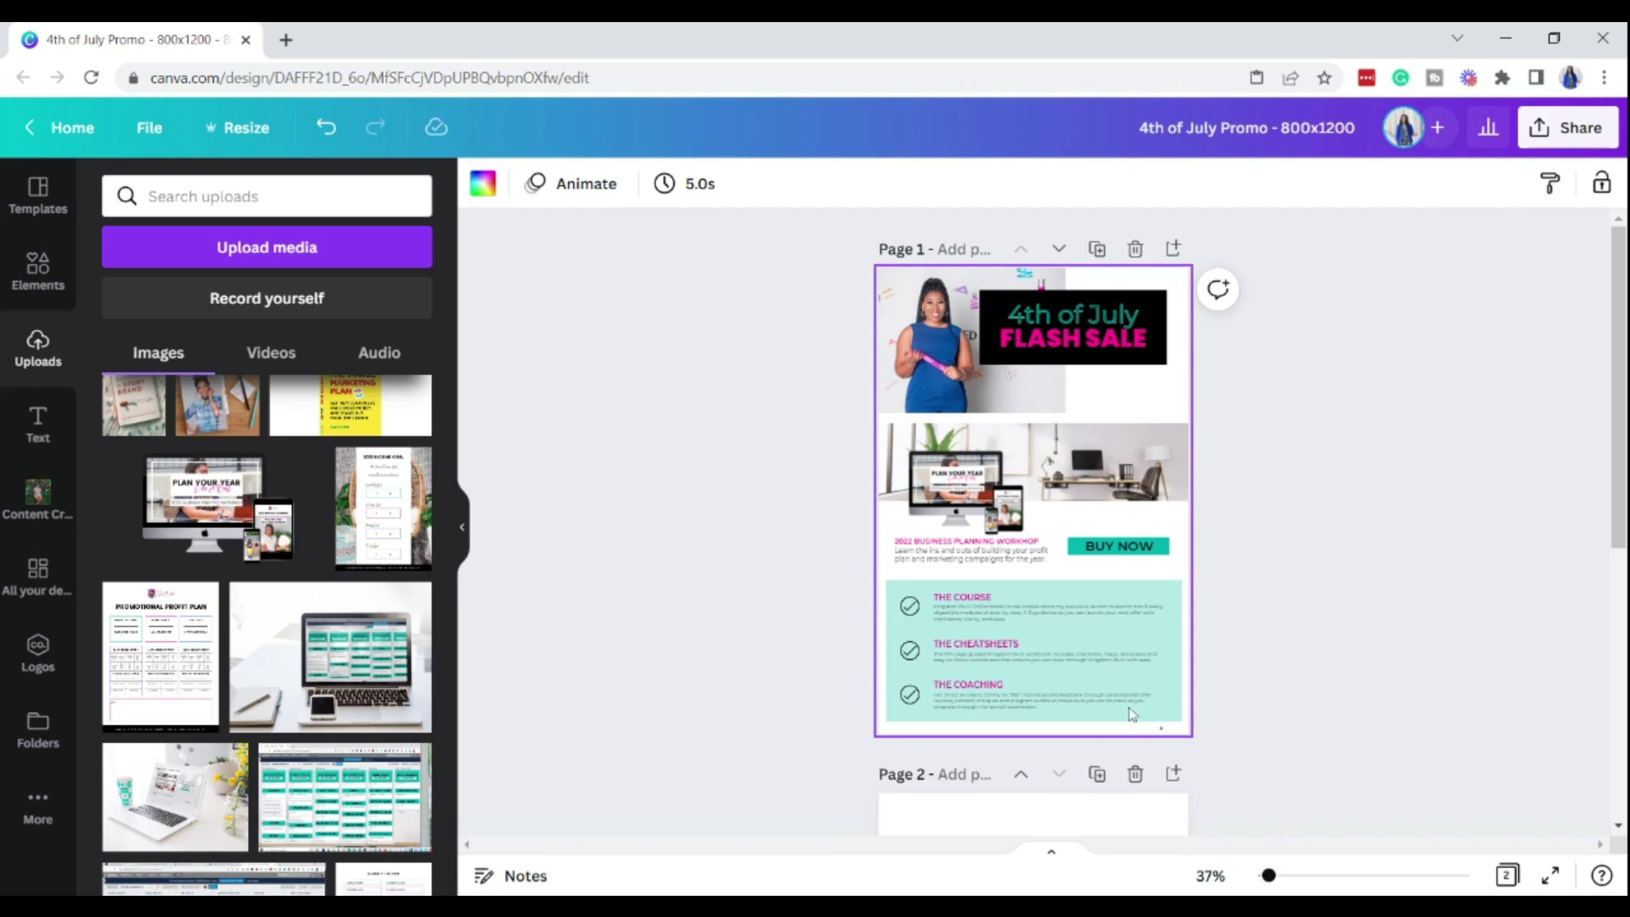
drag(1133, 713, 881, 584)
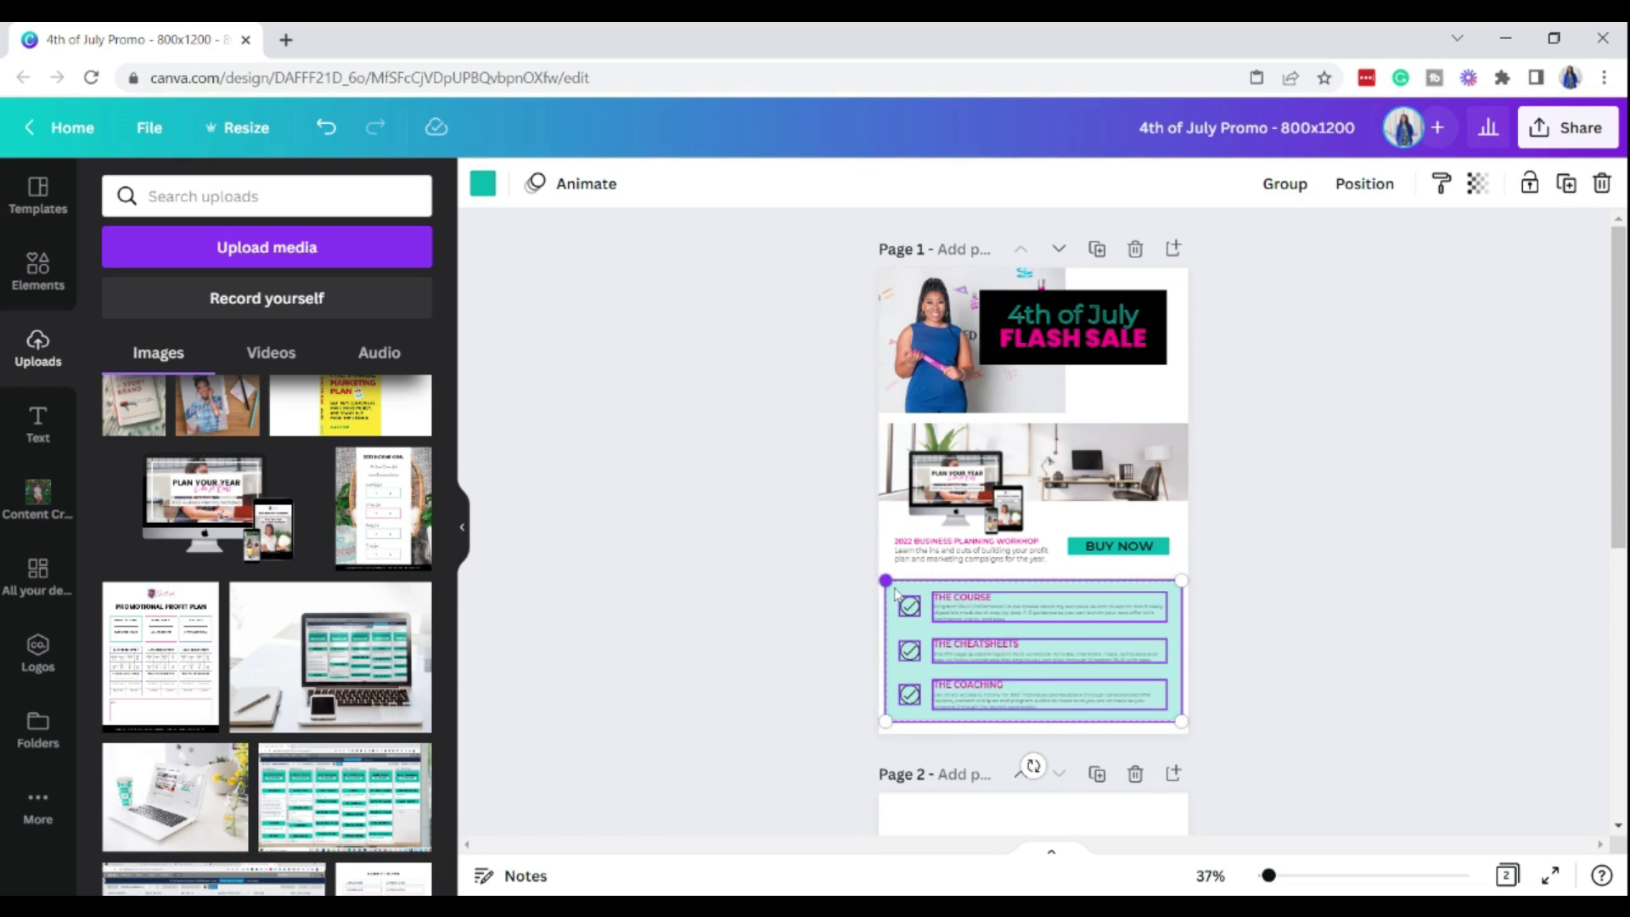
key(Delete)
click(928, 604)
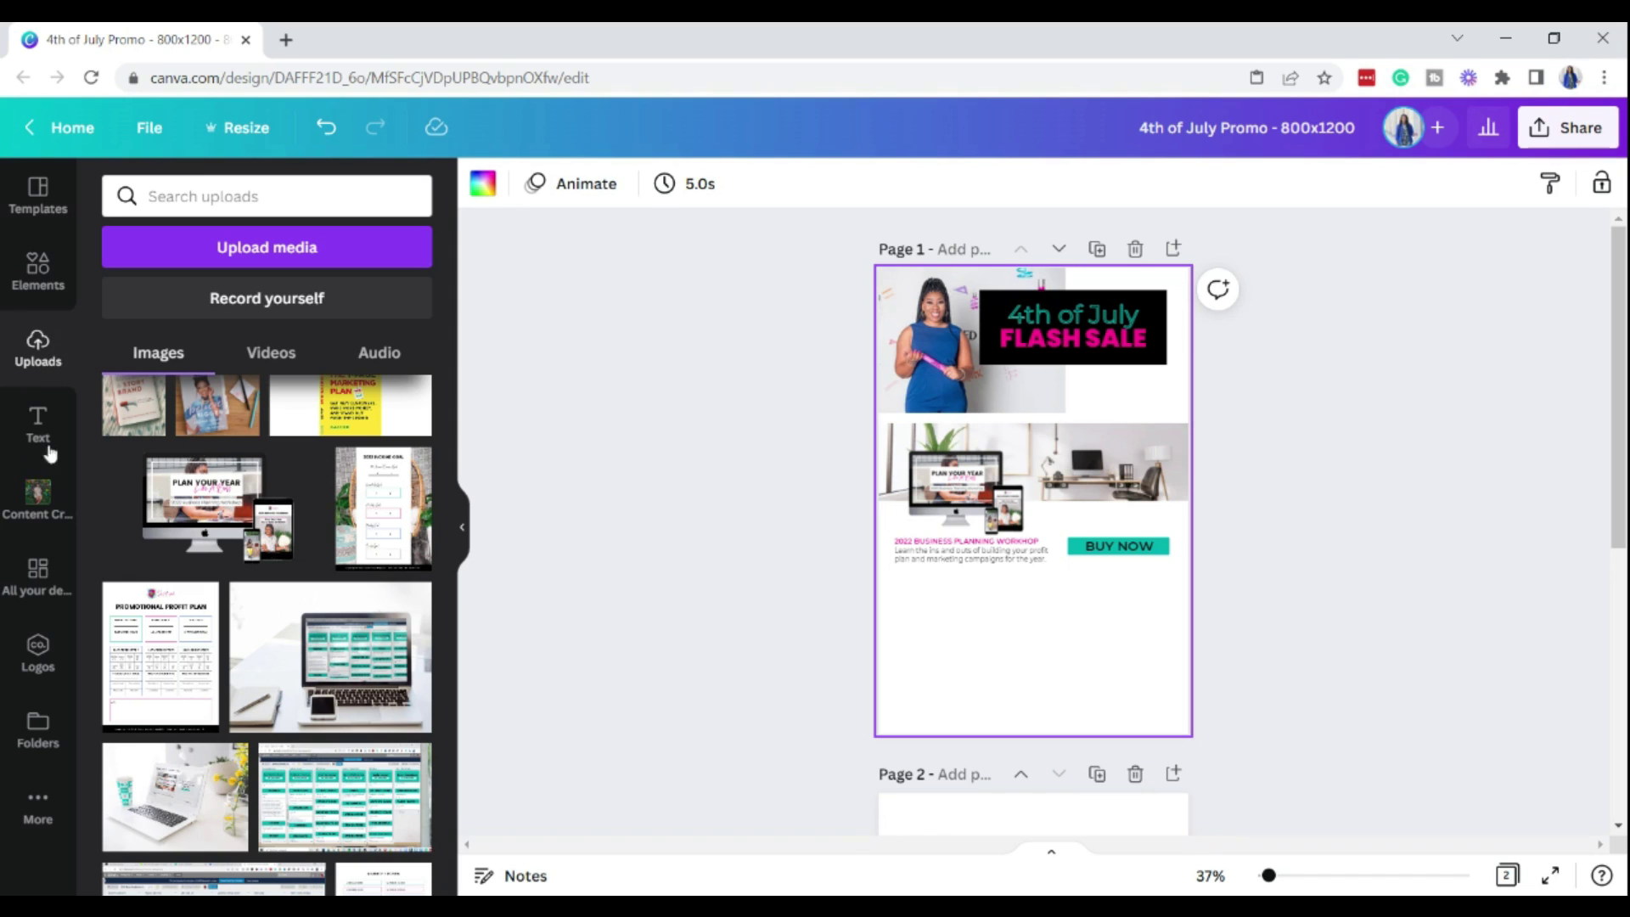
Step: Find the five-star testimonial page in the Email Boss Plug & Play Email Inserts design and replace page 2 with it
click(34, 582)
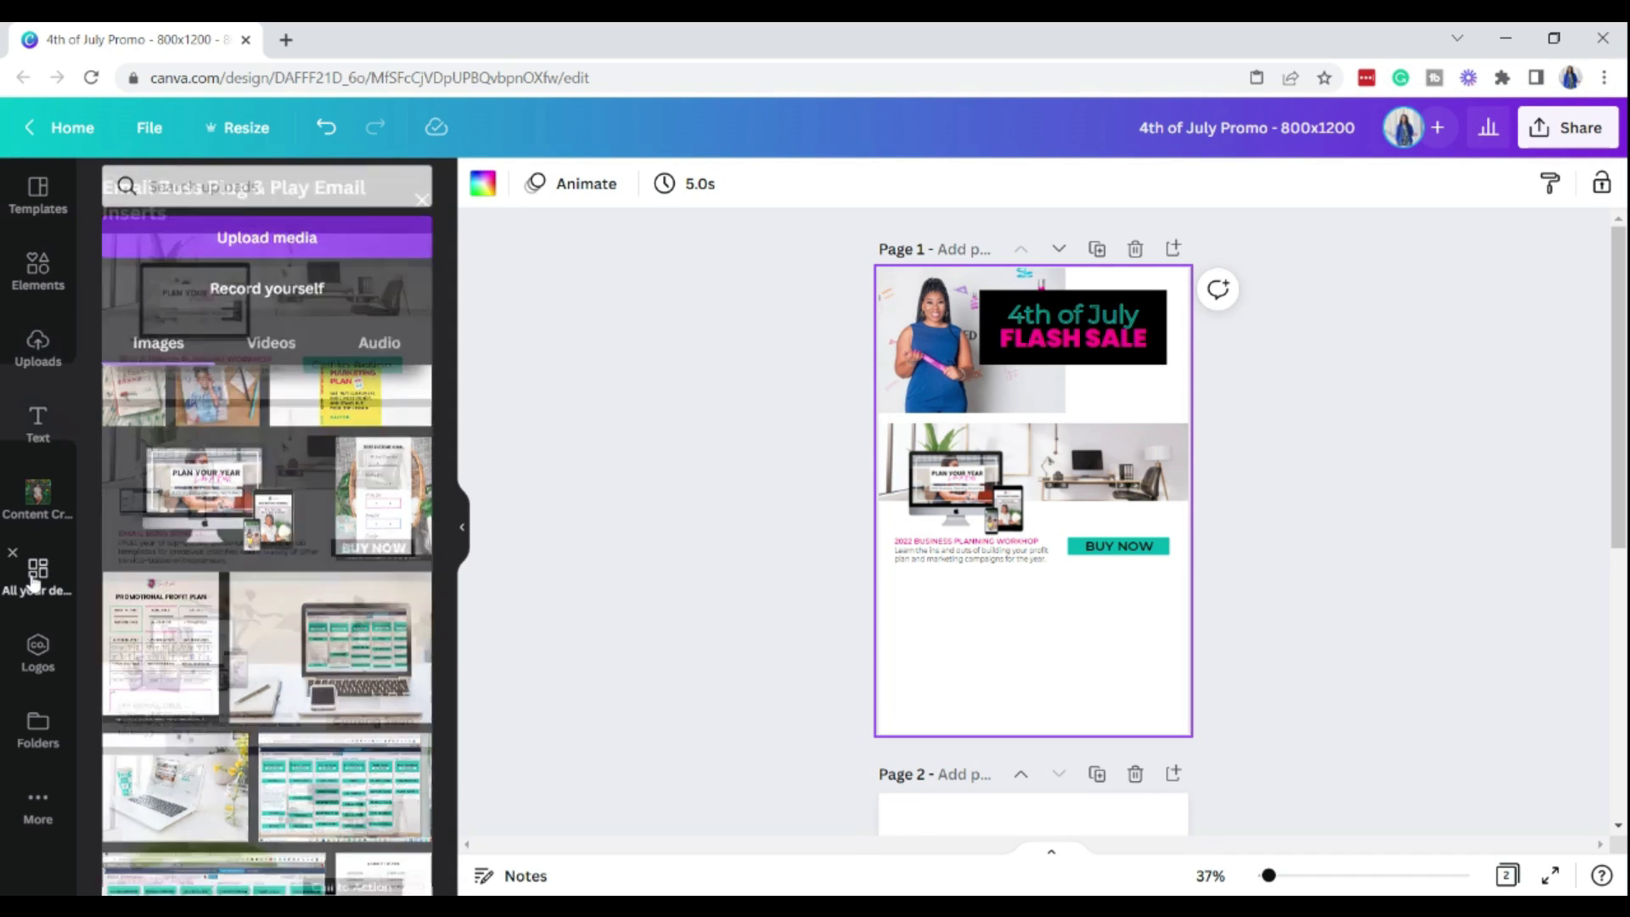
scroll(313, 533, down, 5)
scroll(313, 533, down, 10)
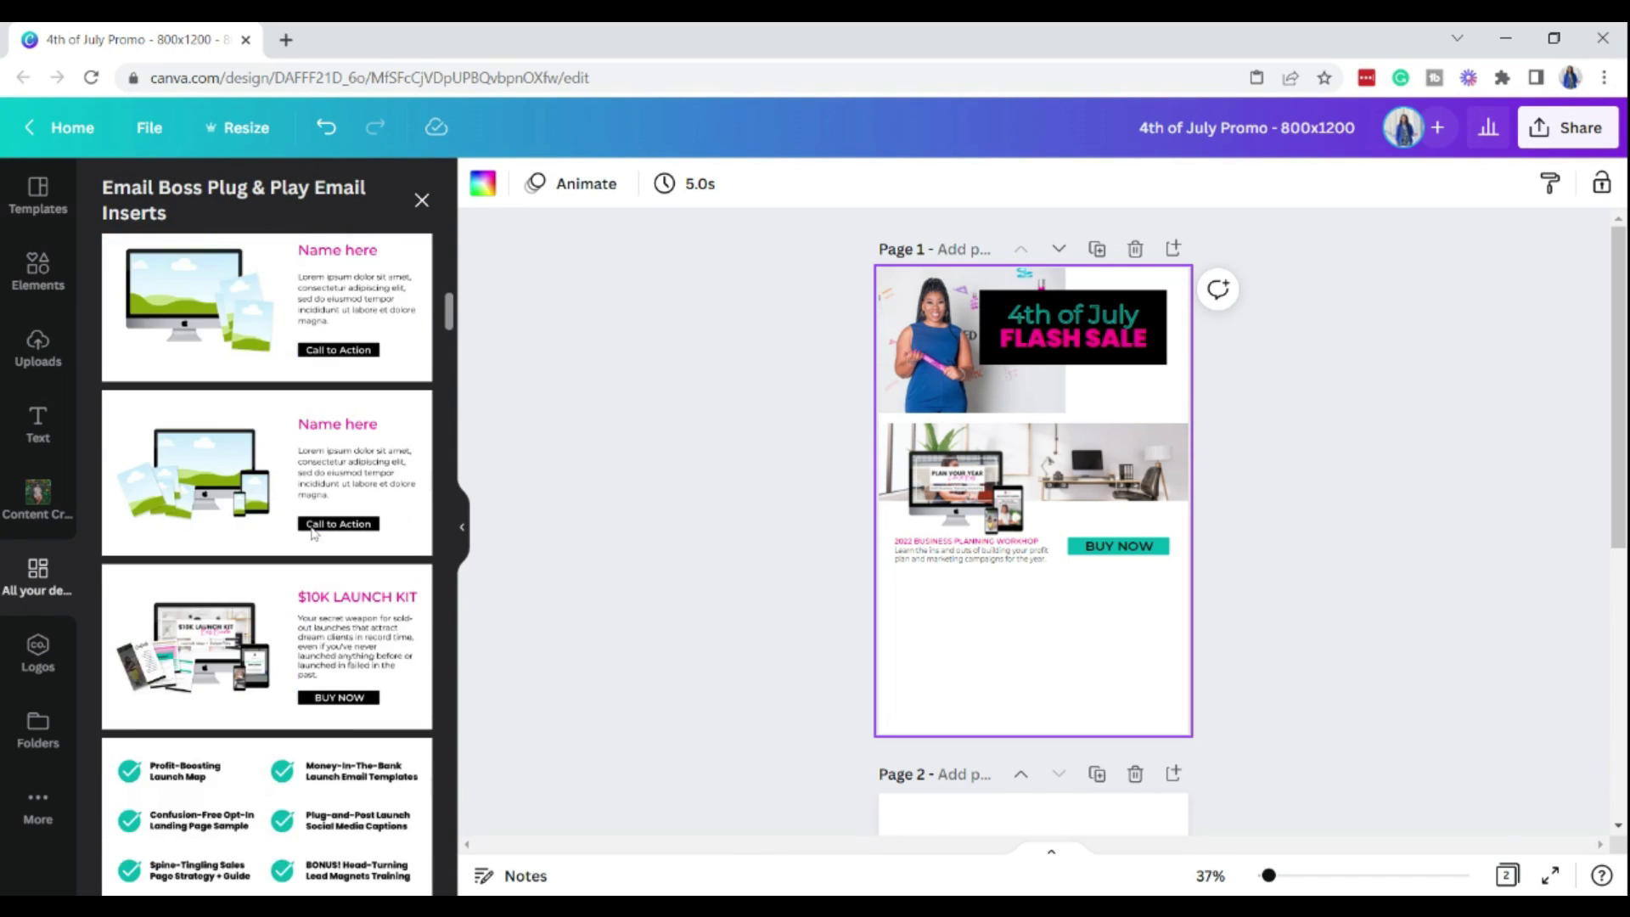
scroll(313, 533, down, 10)
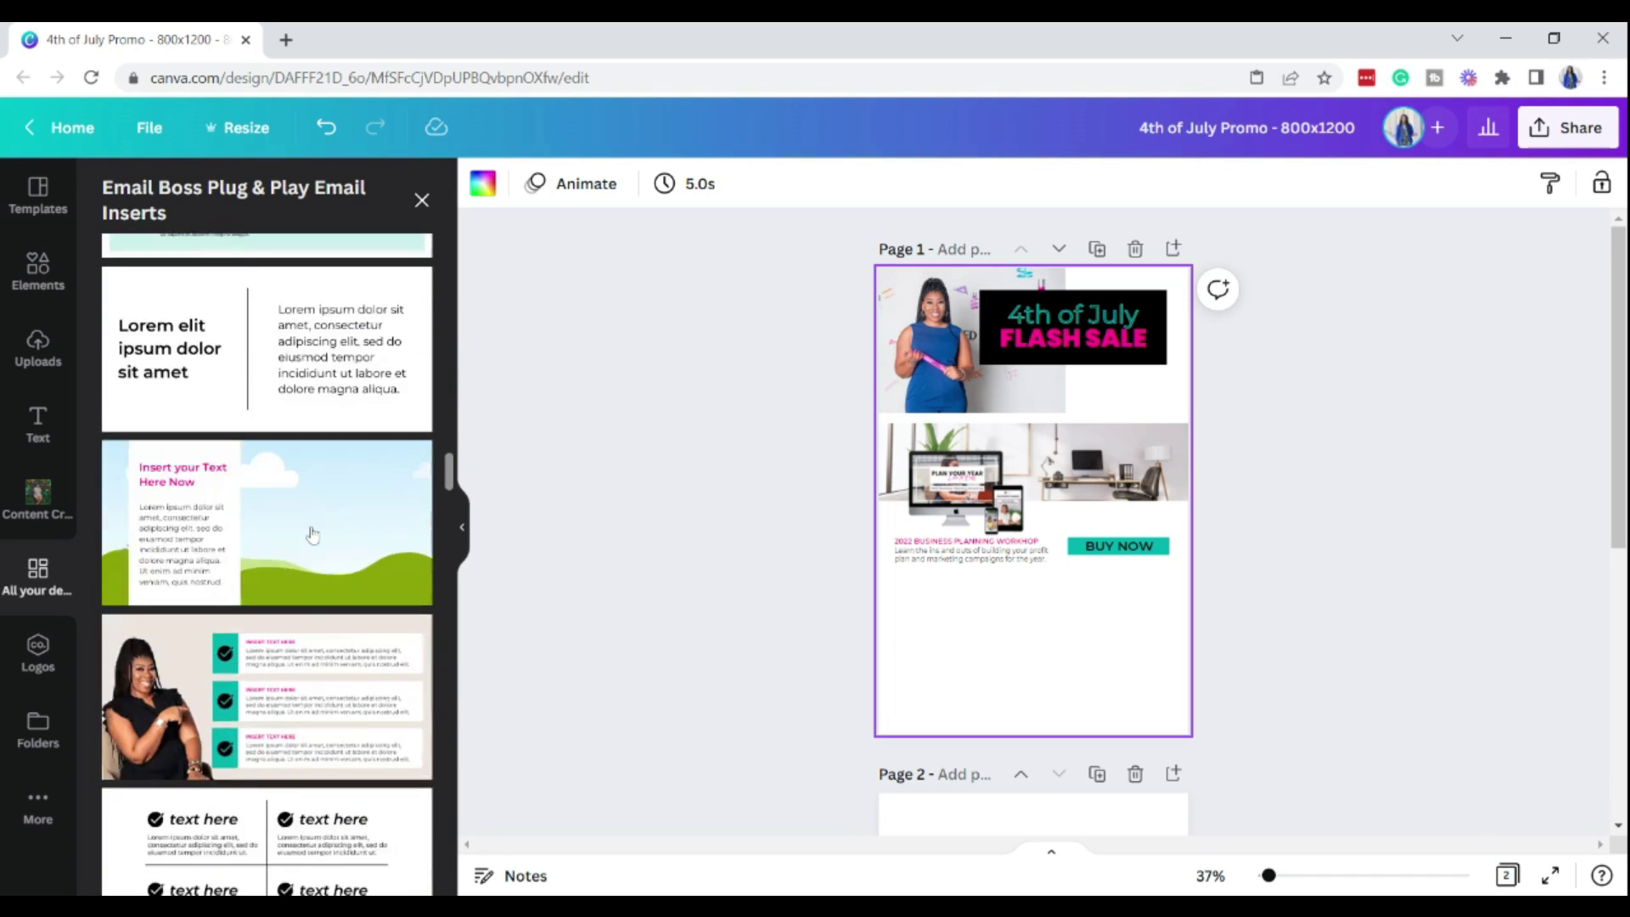
scroll(312, 535, down, 10)
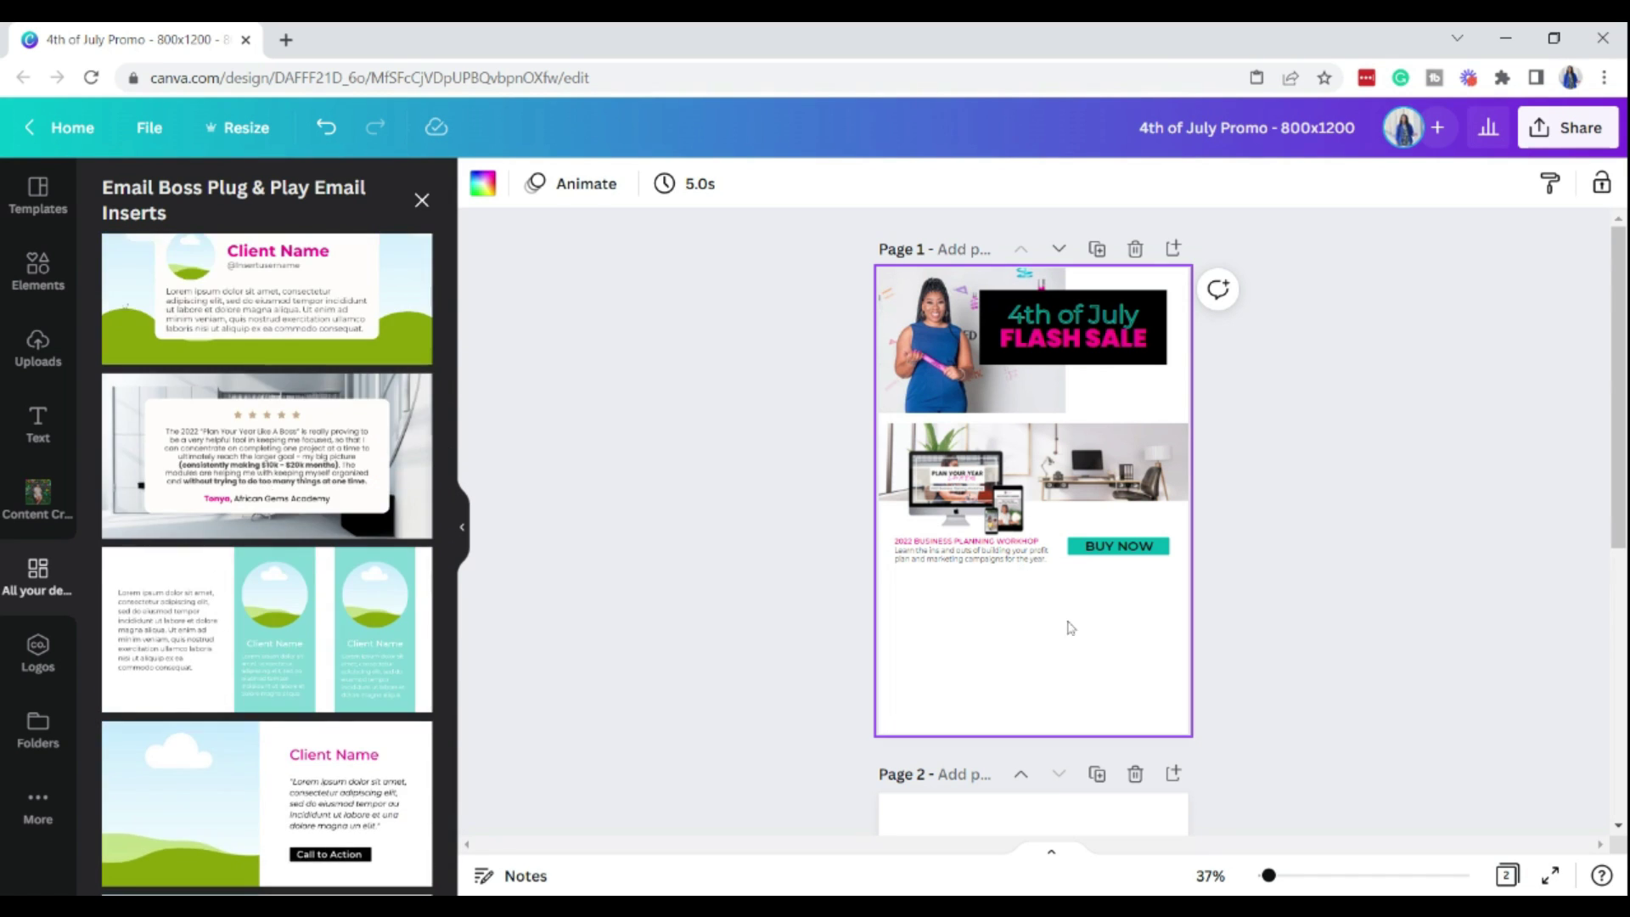
scroll(1061, 619, down, 6)
click(946, 659)
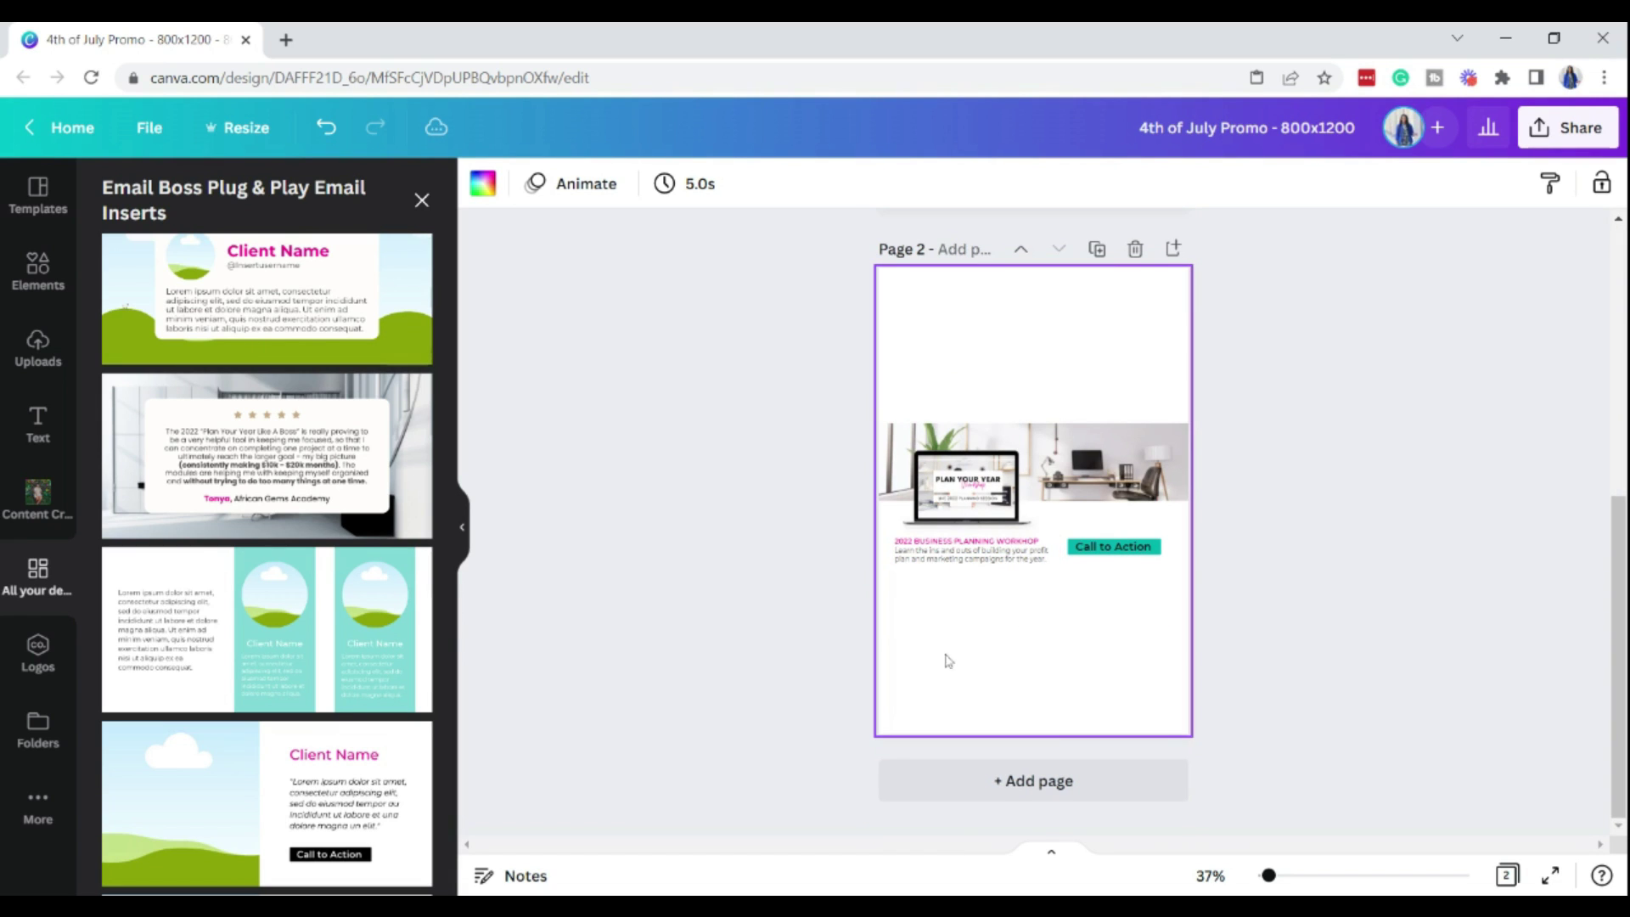
click(145, 424)
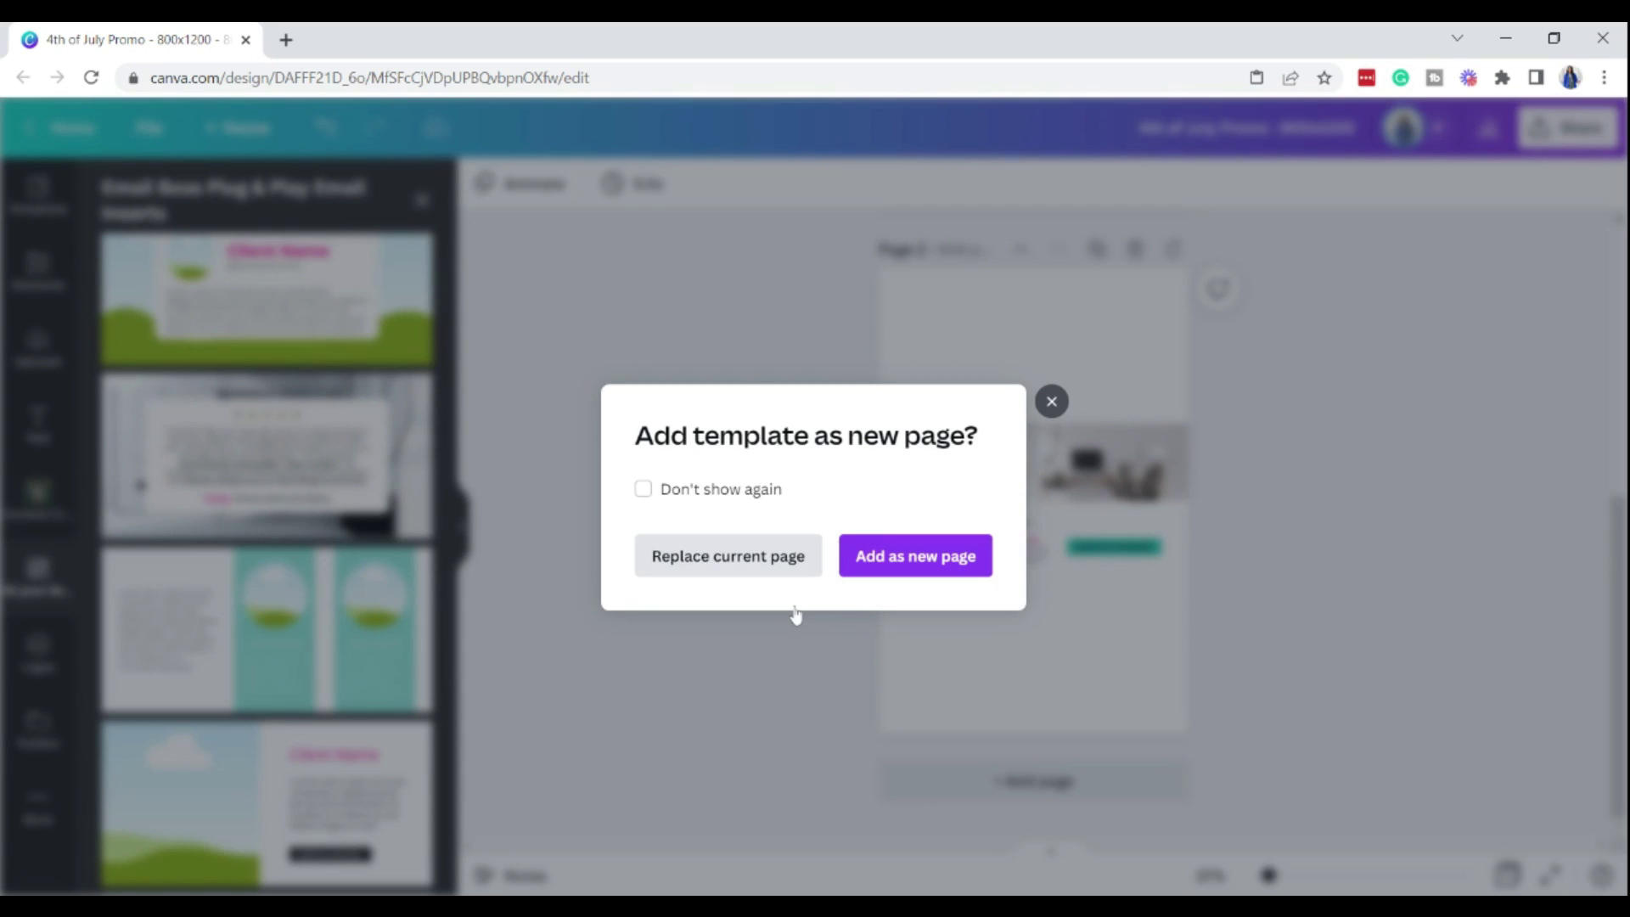
click(773, 556)
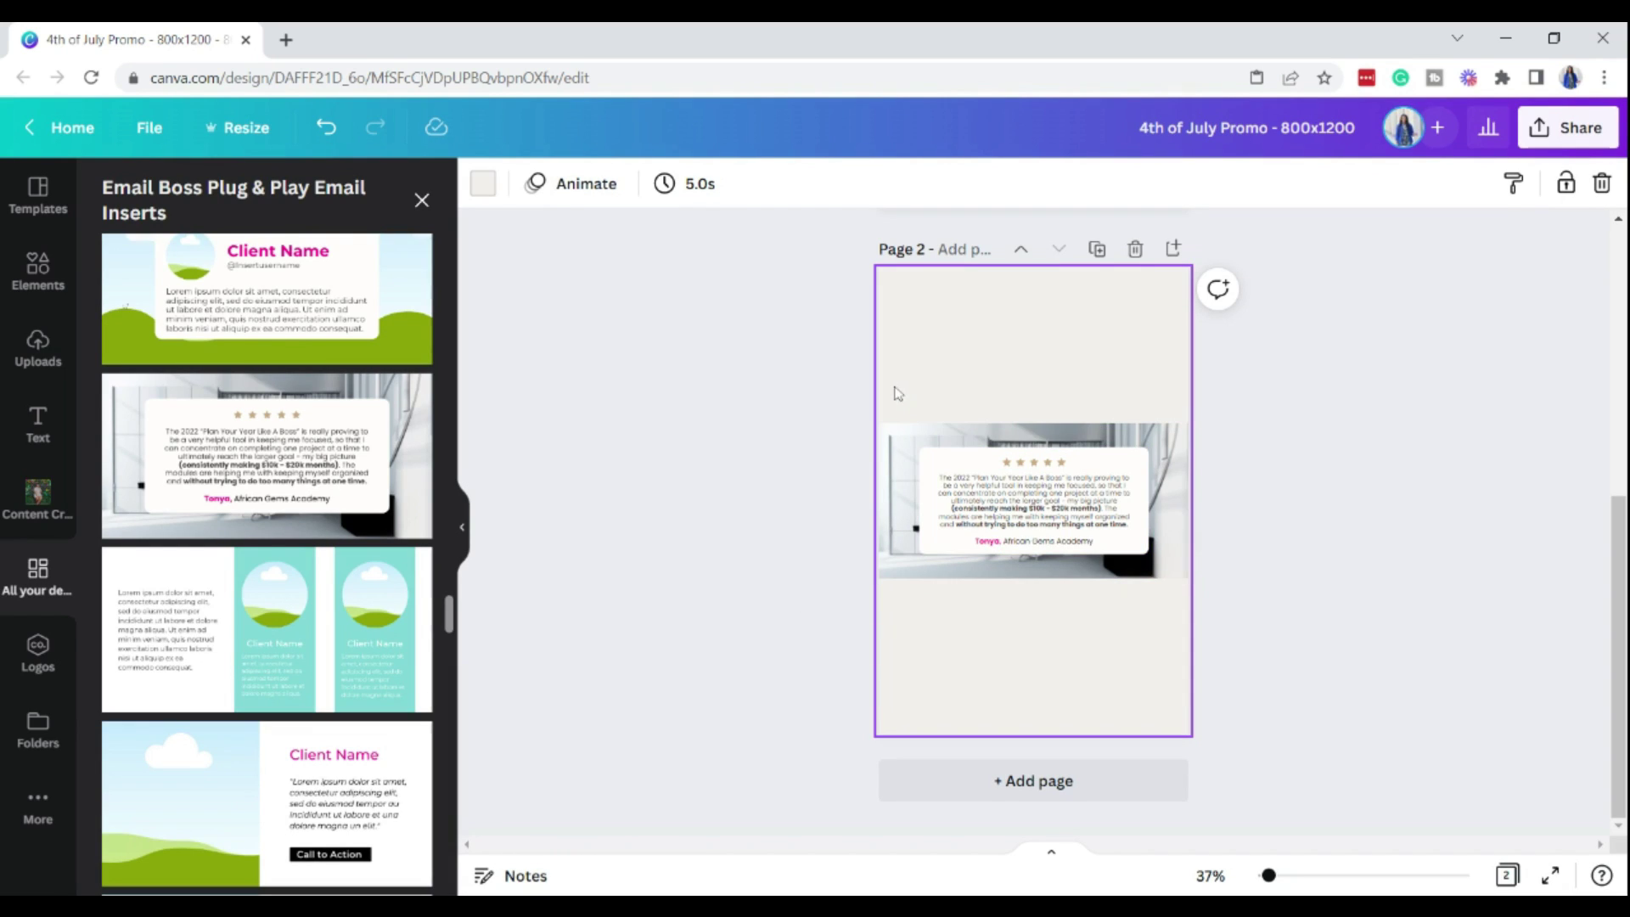
Step: Copy the whole testimonial section from page 2 to page 1 and place it directly below the workshop section
drag(895, 384, 1178, 622)
right_click(980, 434)
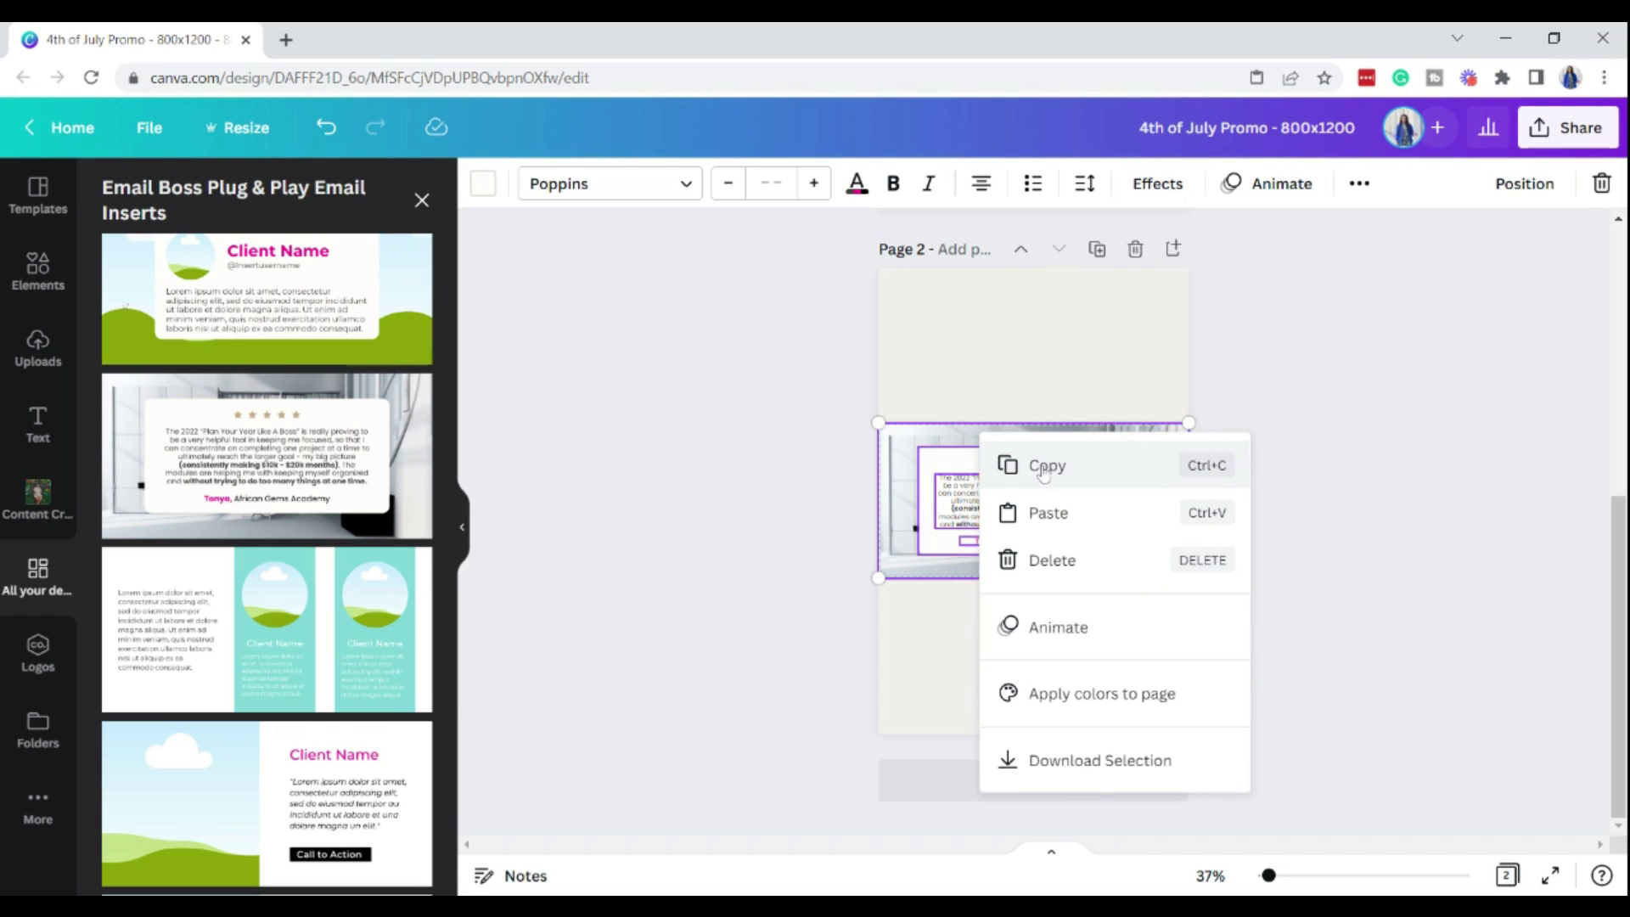
click(1043, 467)
scroll(937, 551, up, 5)
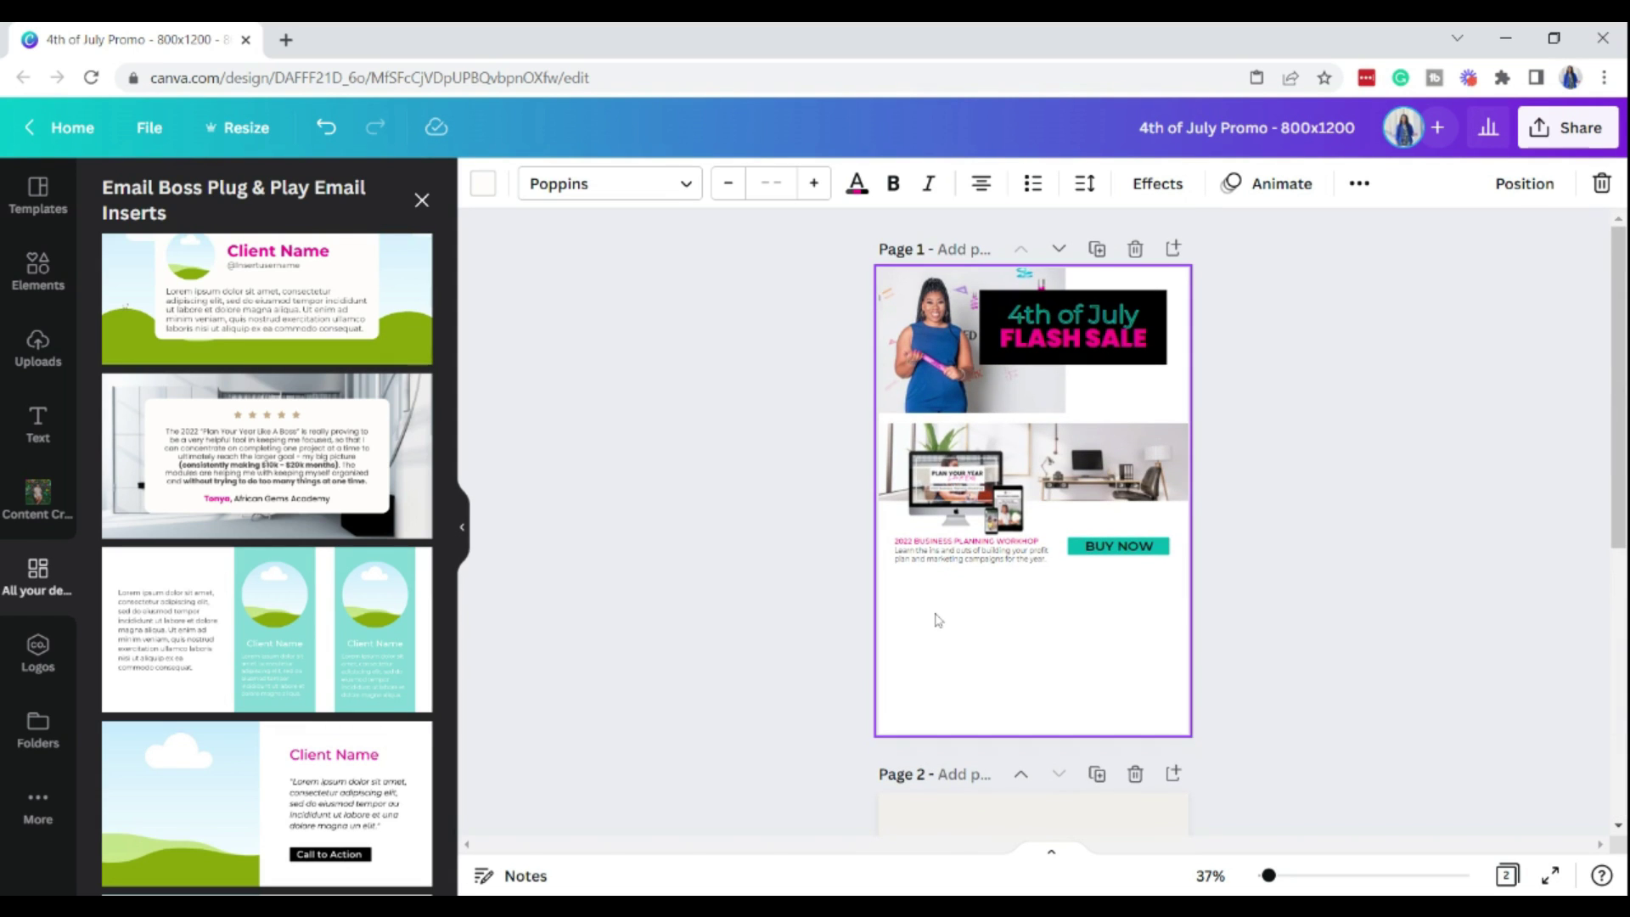
right_click(937, 620)
click(985, 689)
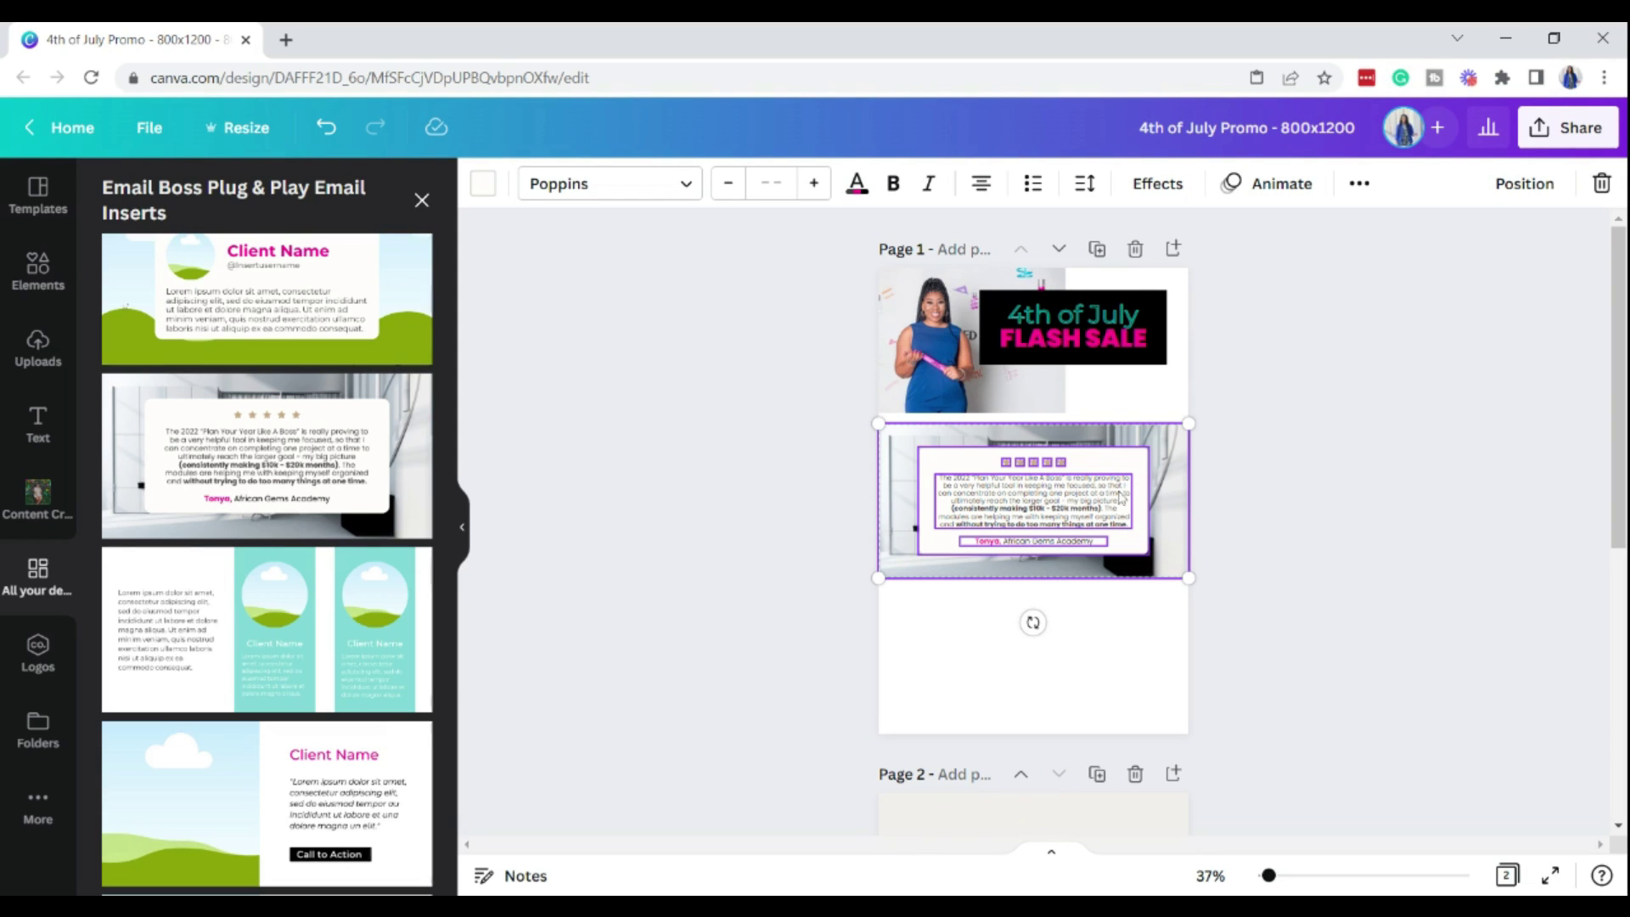
drag(1155, 434, 1153, 595)
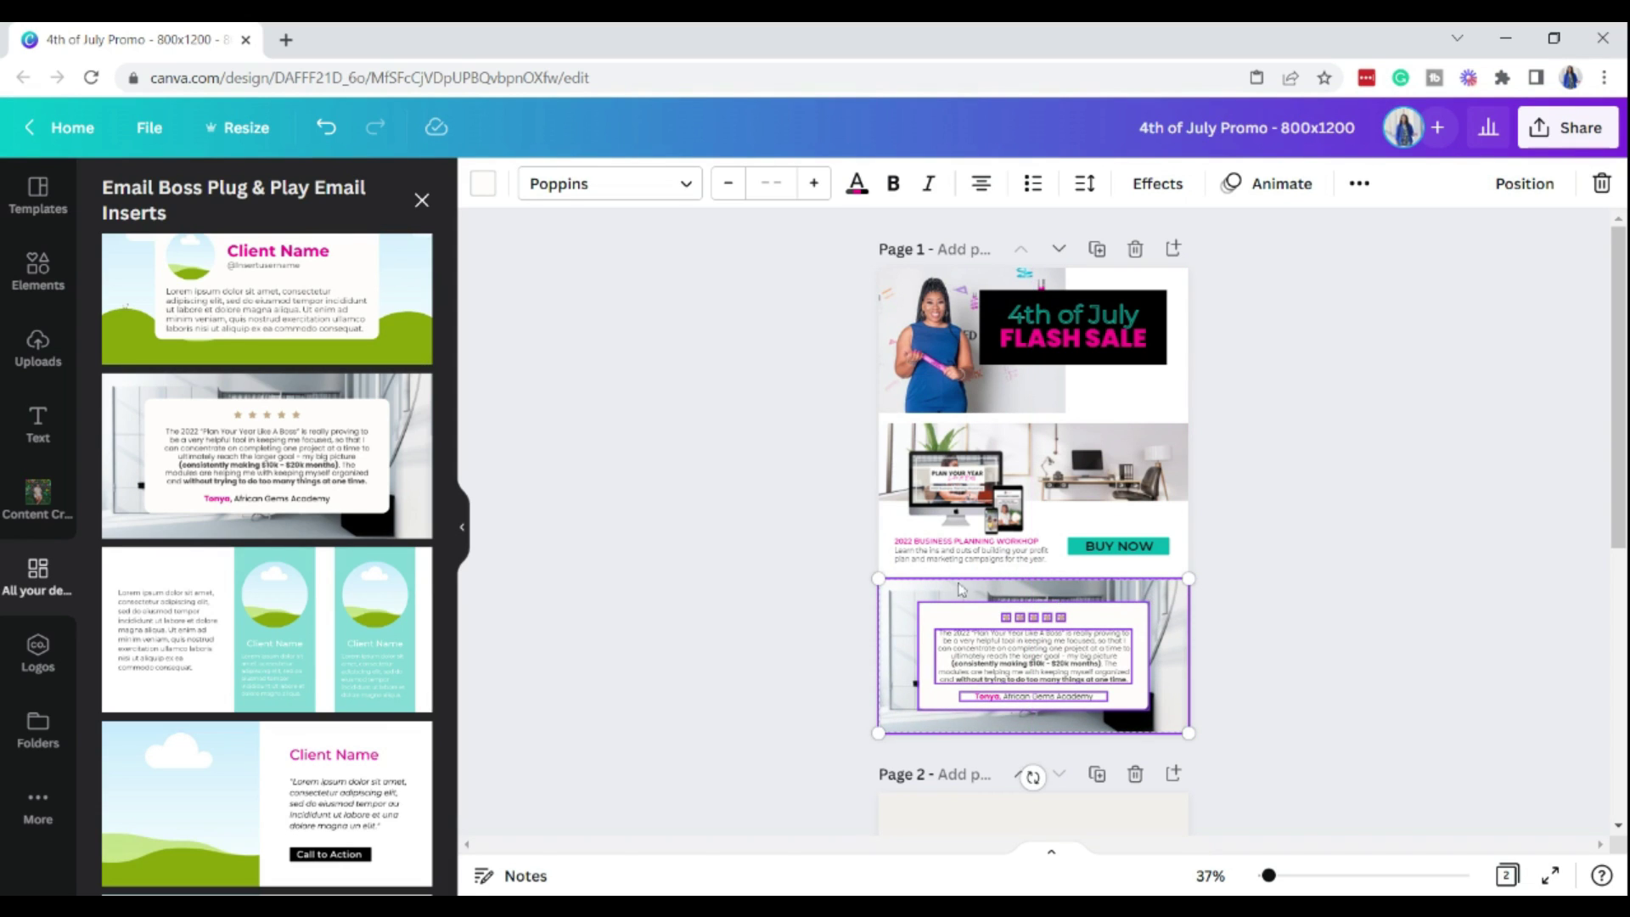
click(784, 570)
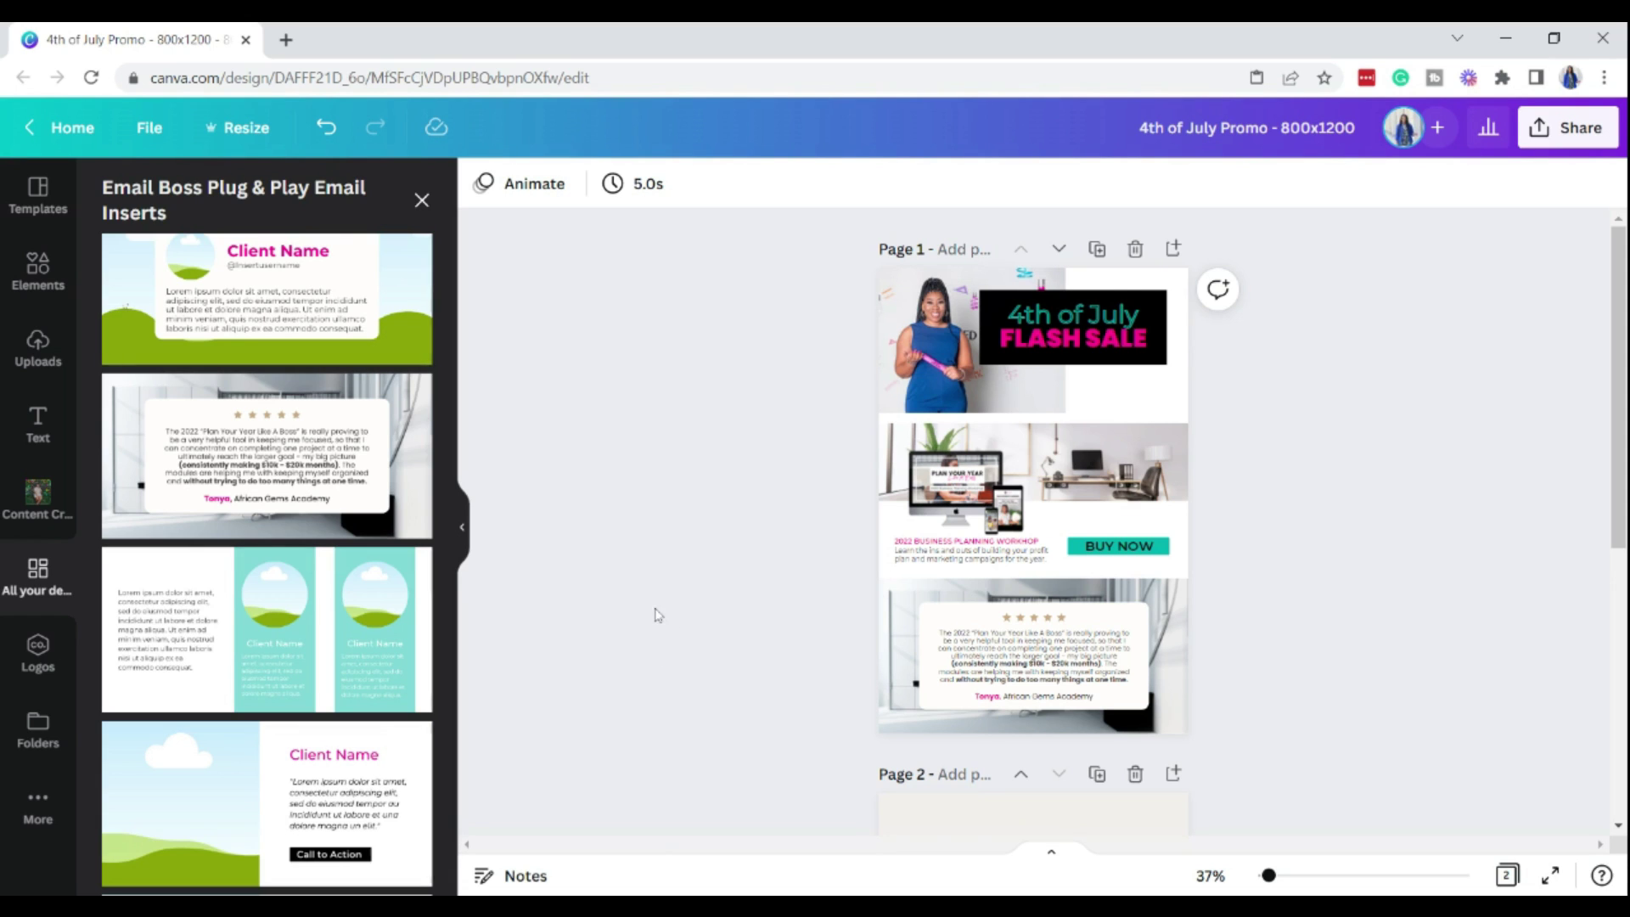
click(898, 451)
click(898, 450)
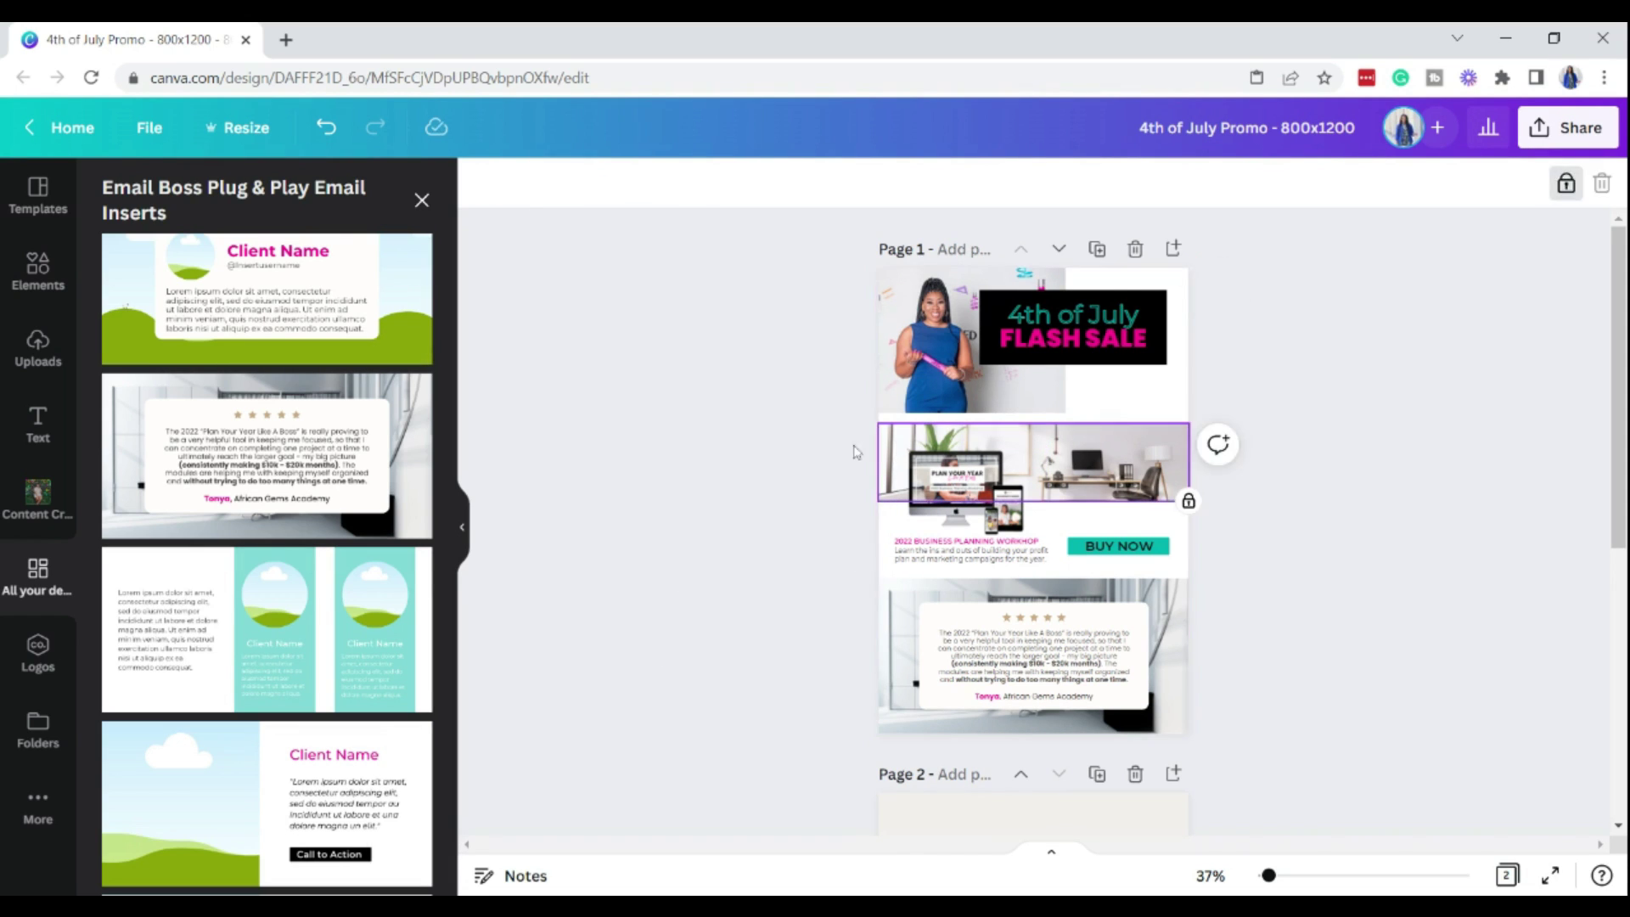
click(794, 477)
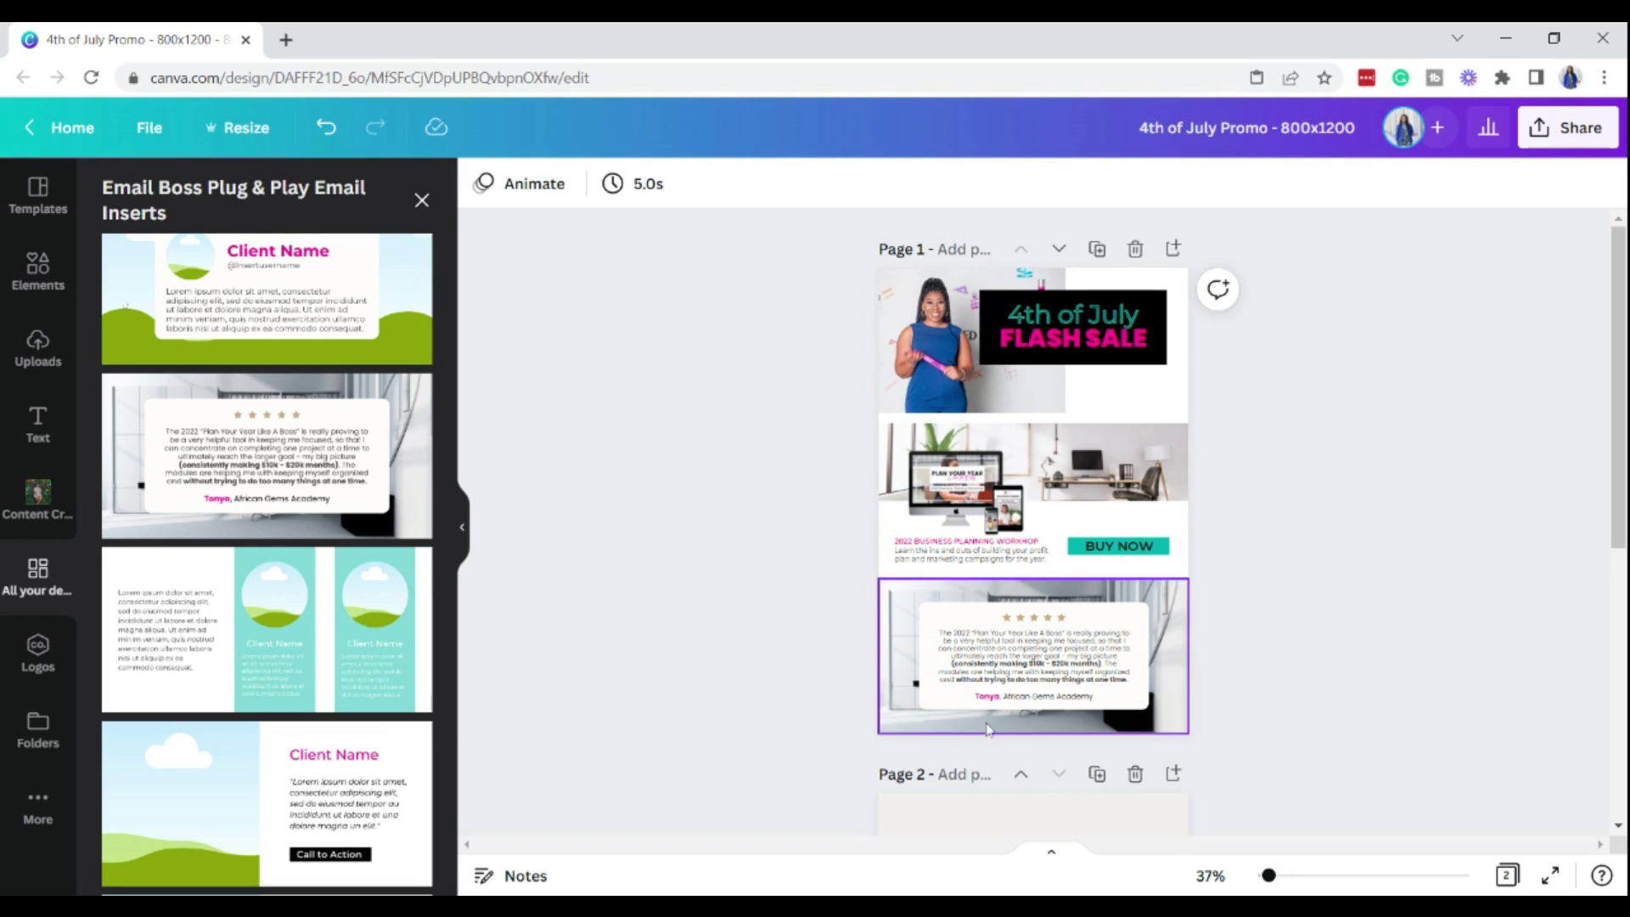
Step: Delete page 2 and download the finished promo graphic as a PNG at 800 × 1200 px
click(1135, 773)
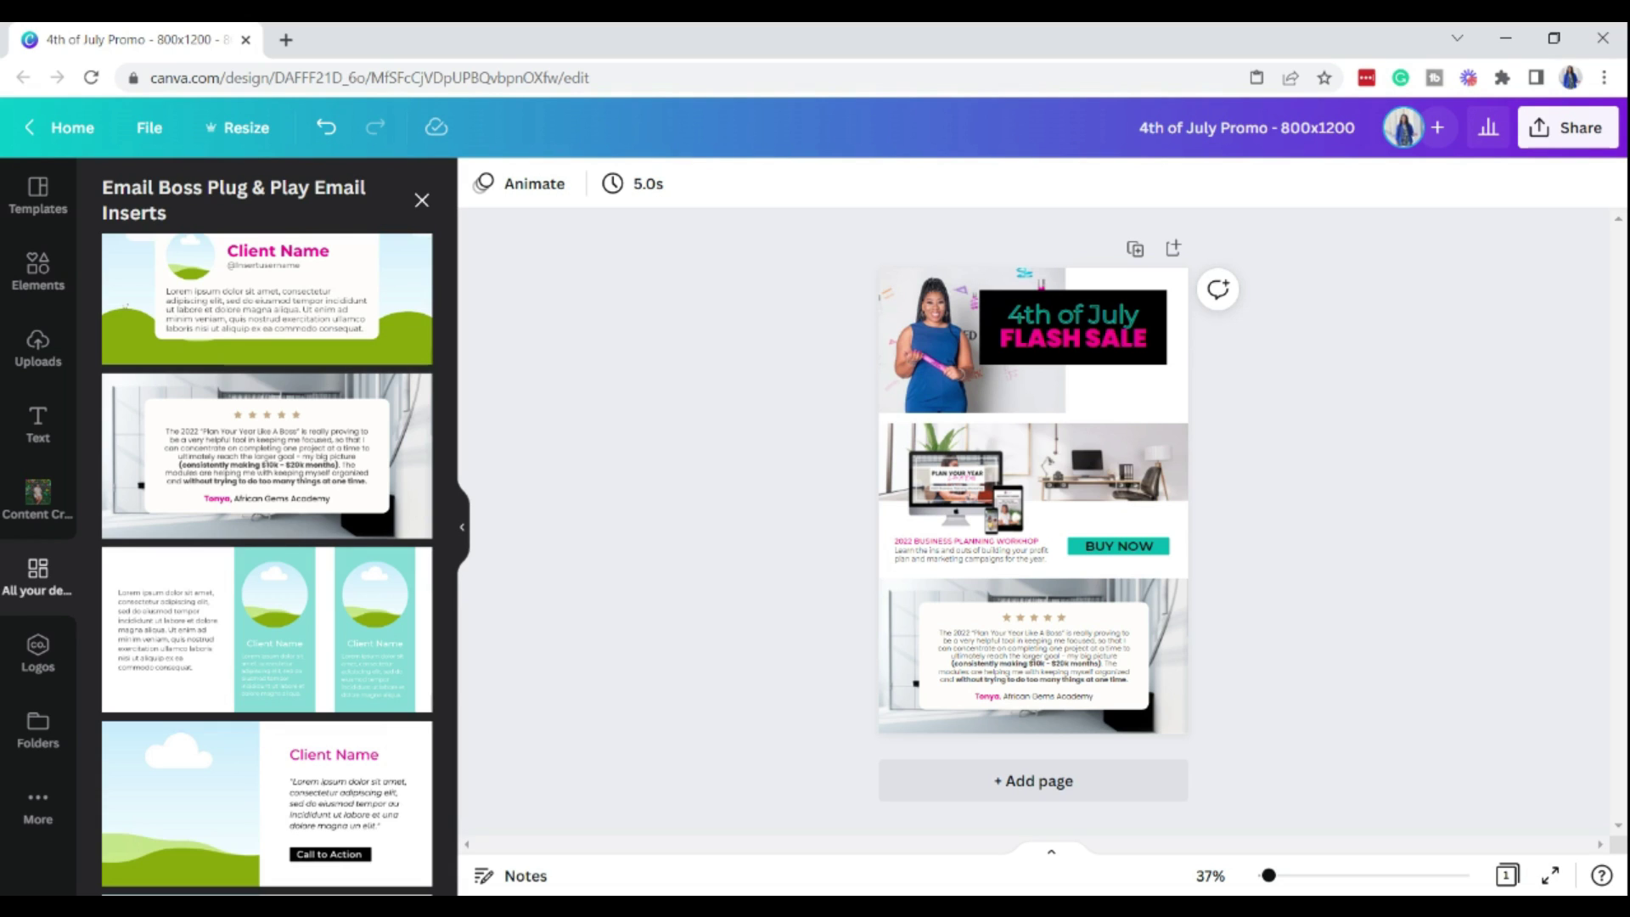
click(1546, 140)
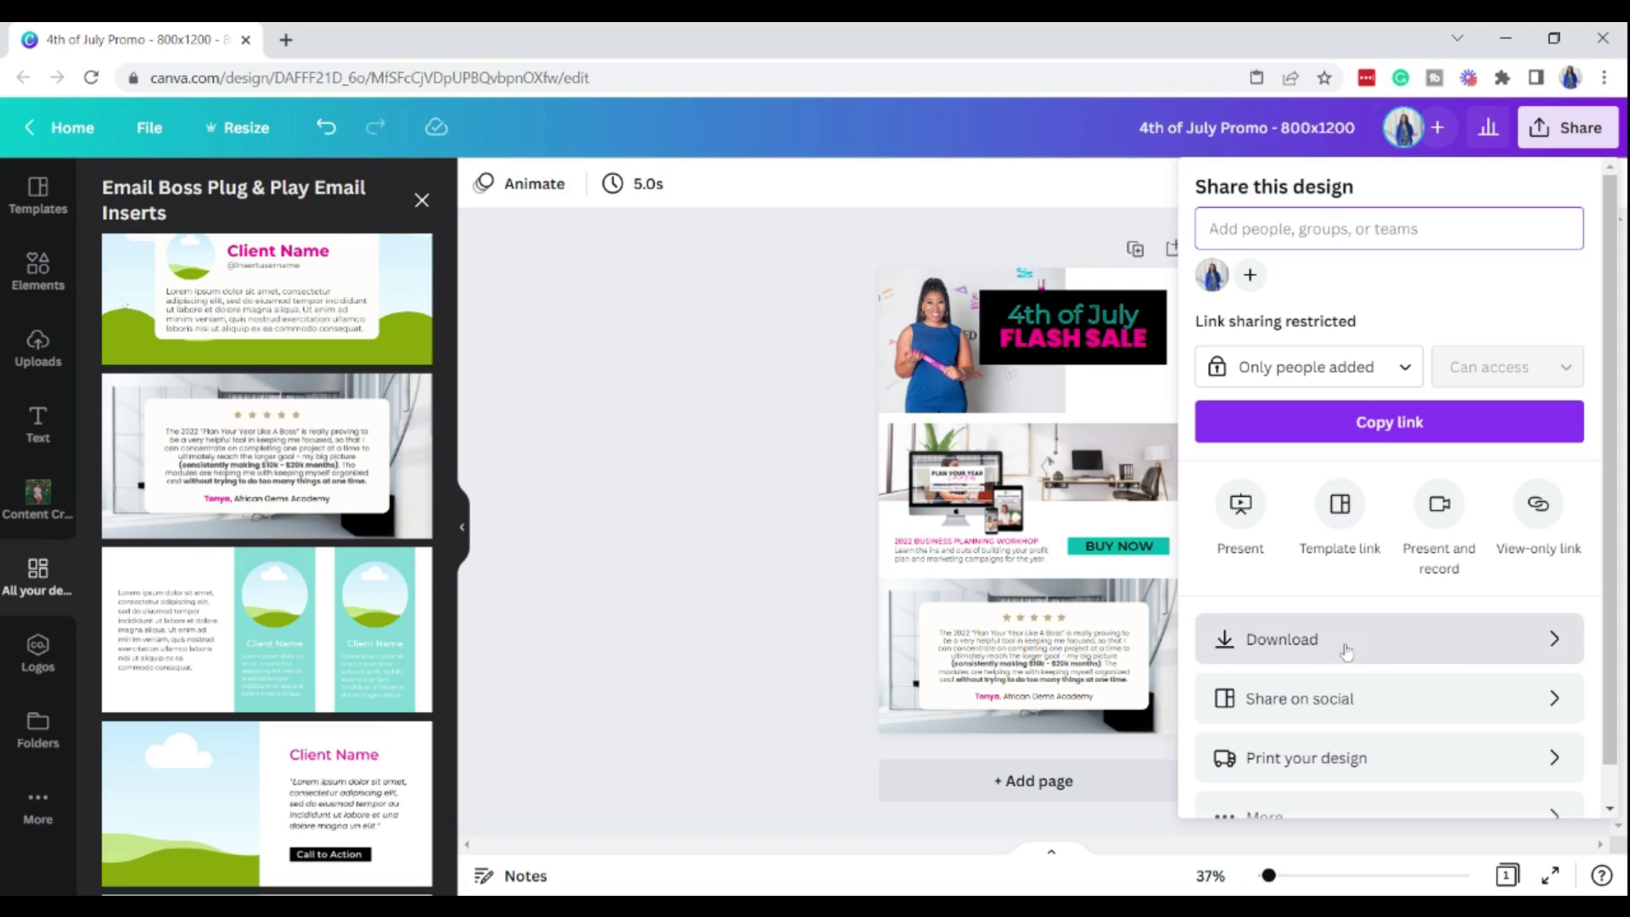
click(1346, 652)
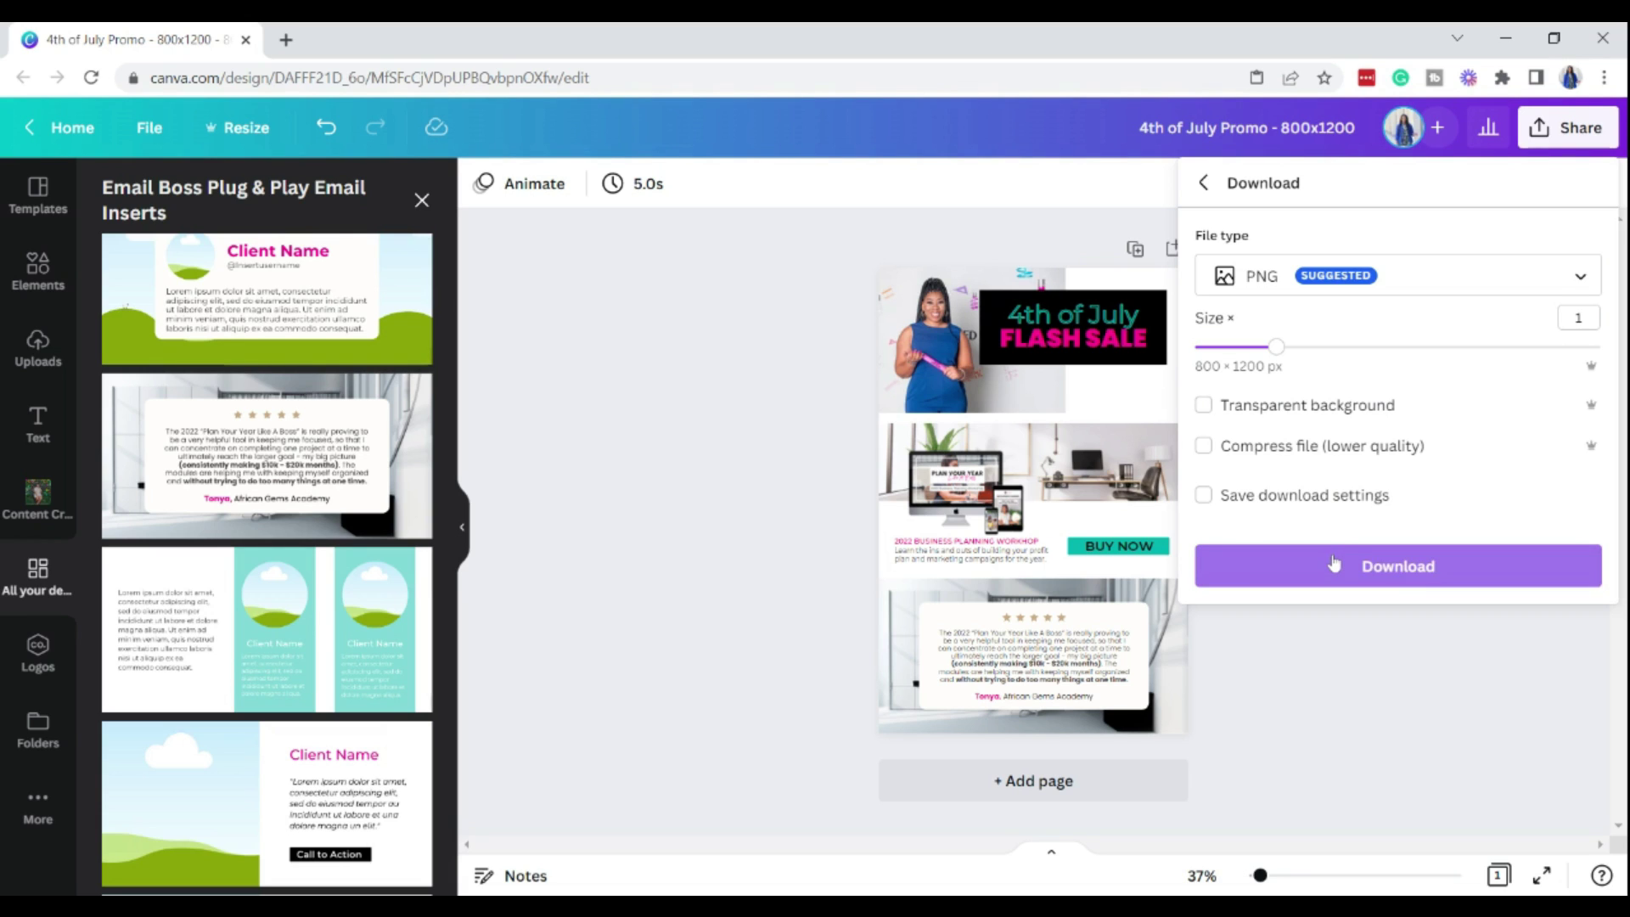
click(1333, 563)
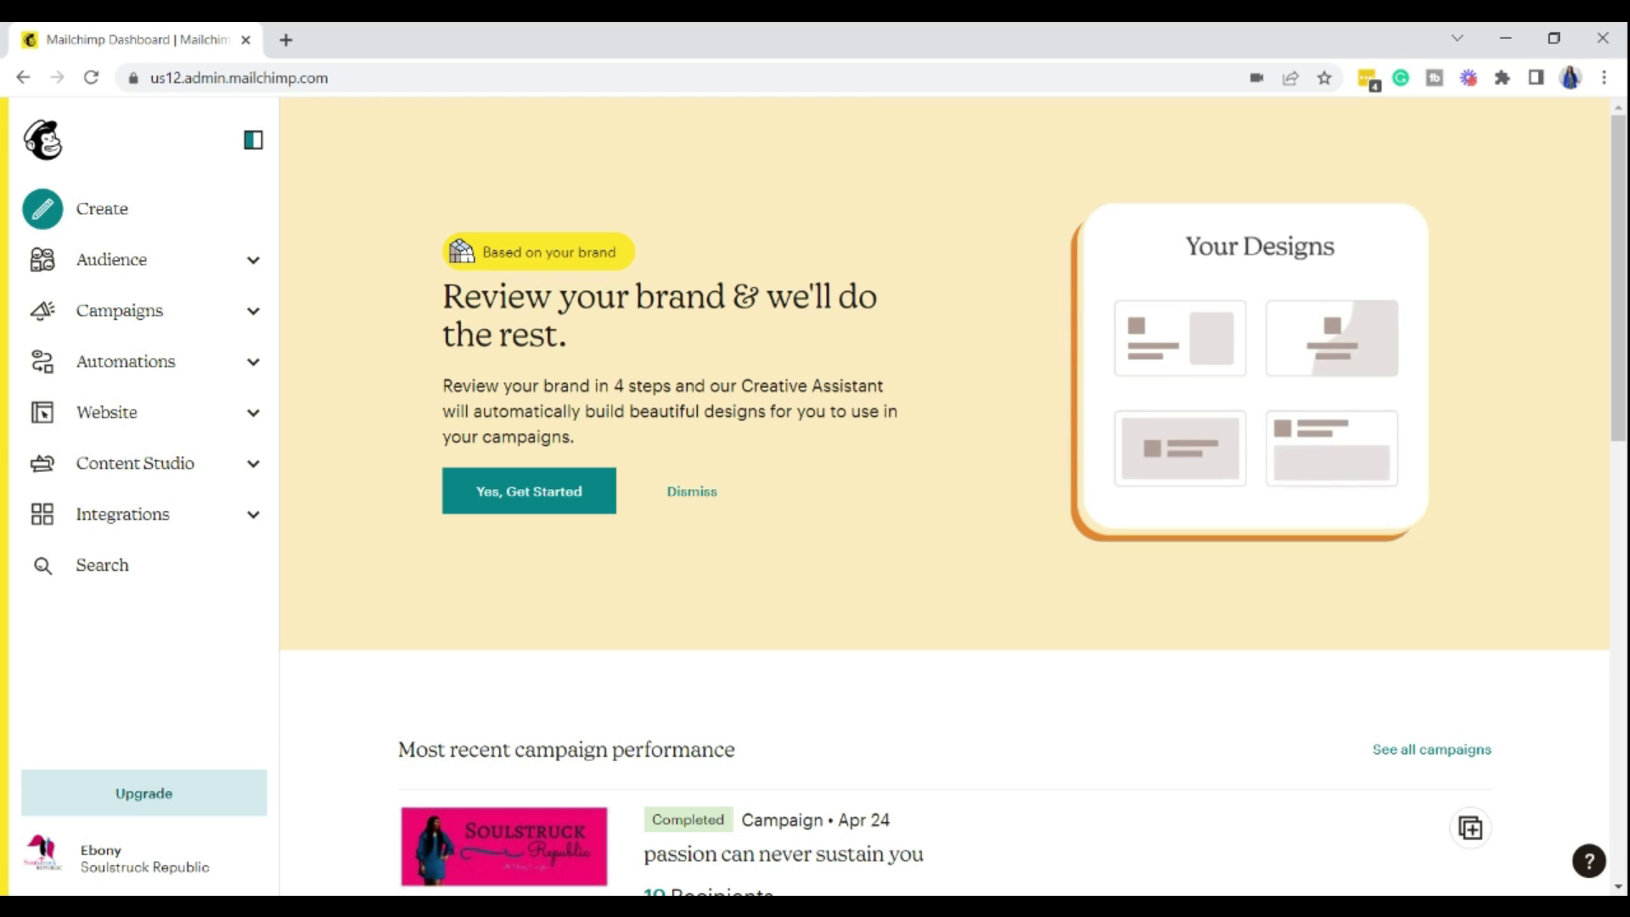
Step: Switch to Mailchimp, create a regular email campaign, and start designing its content with the Classic Builder
click(116, 222)
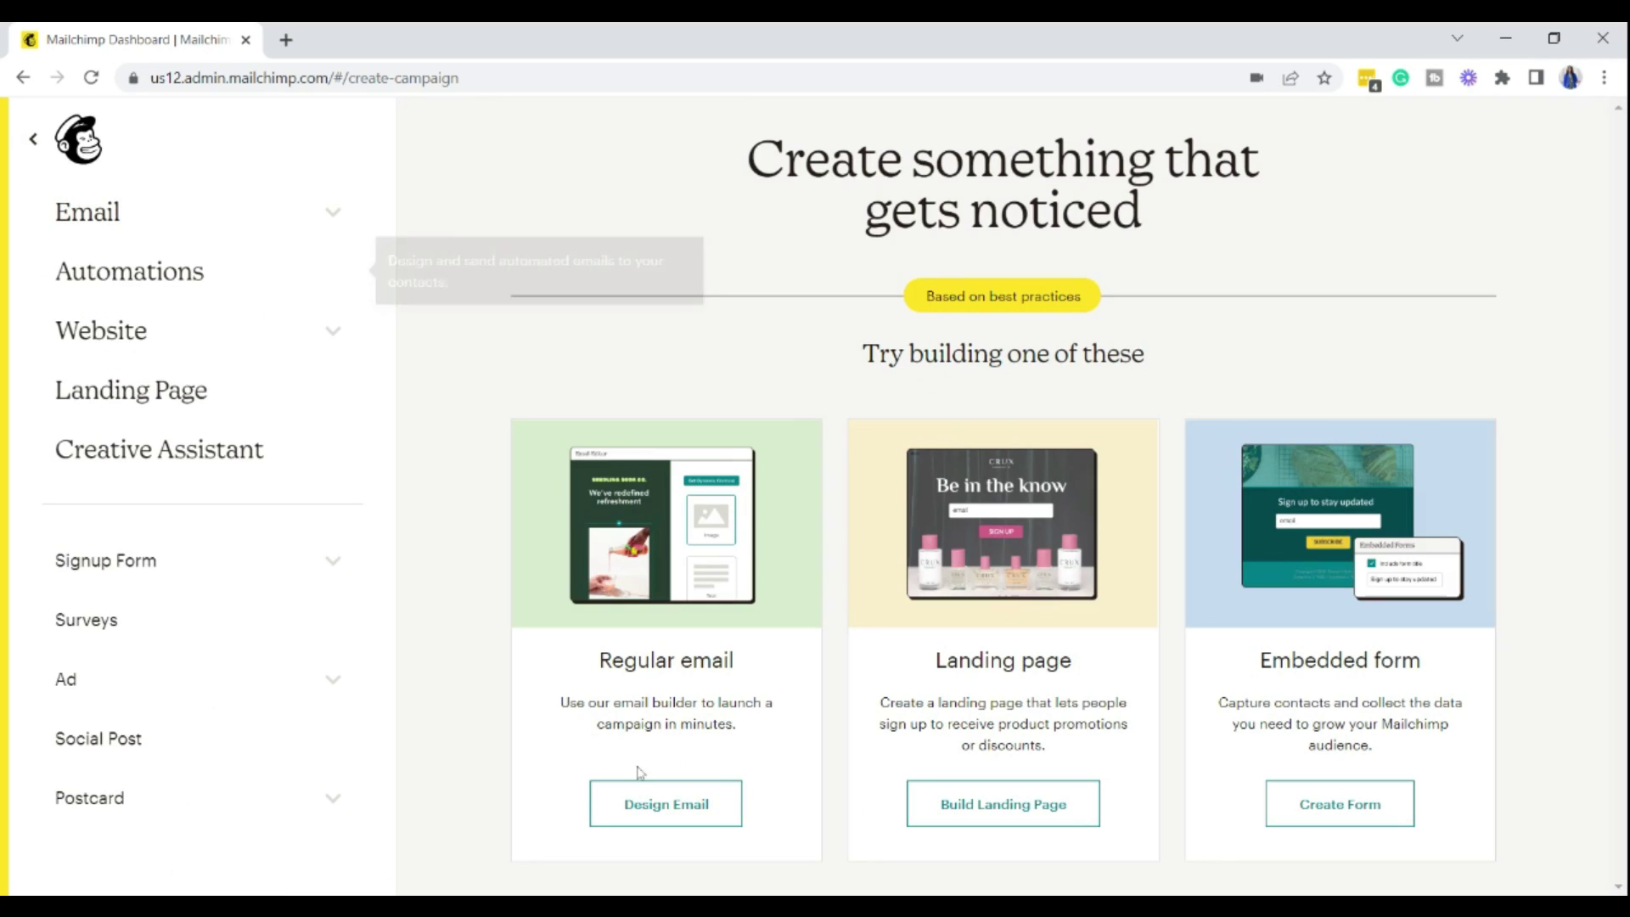
click(658, 813)
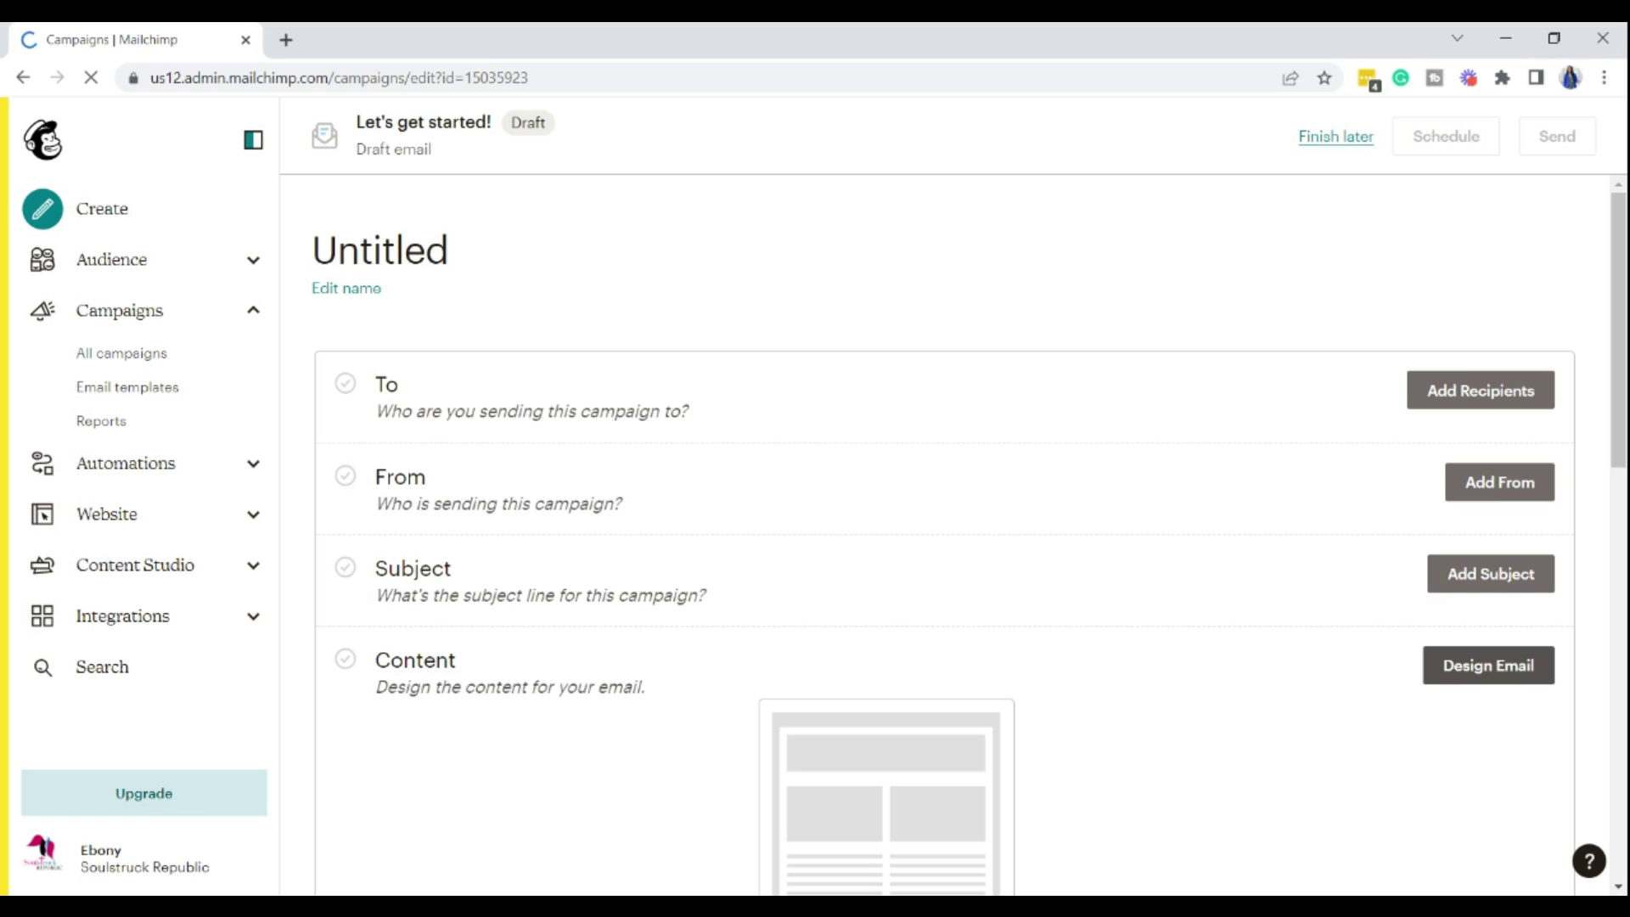
click(1474, 670)
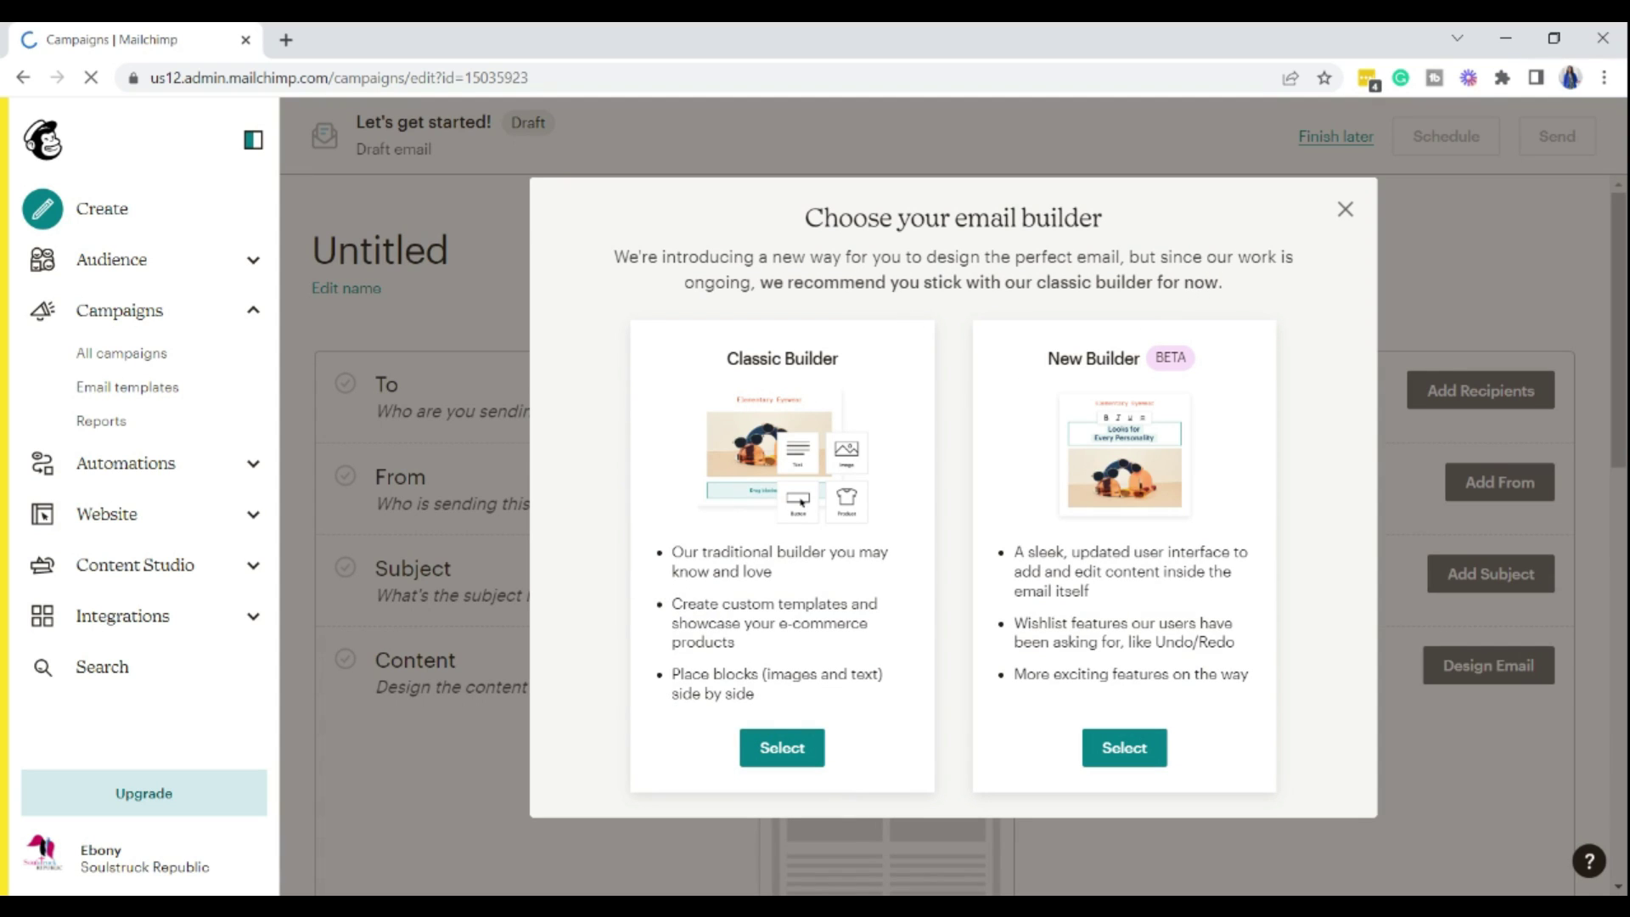
click(785, 756)
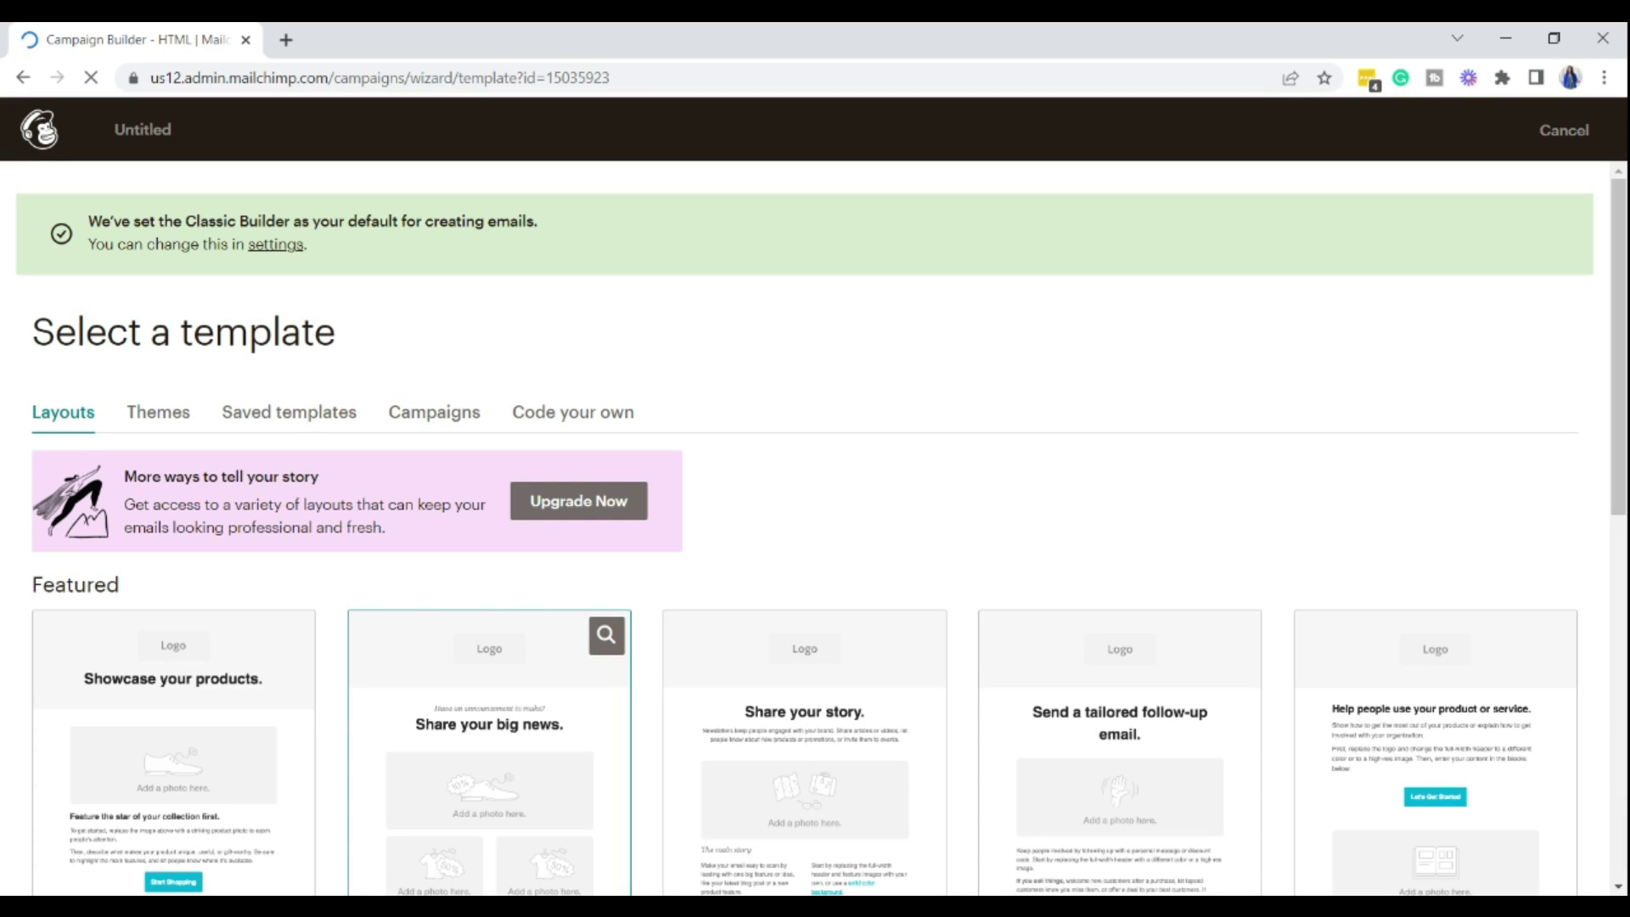
Step: Choose the basic 1 Column layout as the template for the email
scroll(566, 679, down, 5)
scroll(566, 679, down, 4)
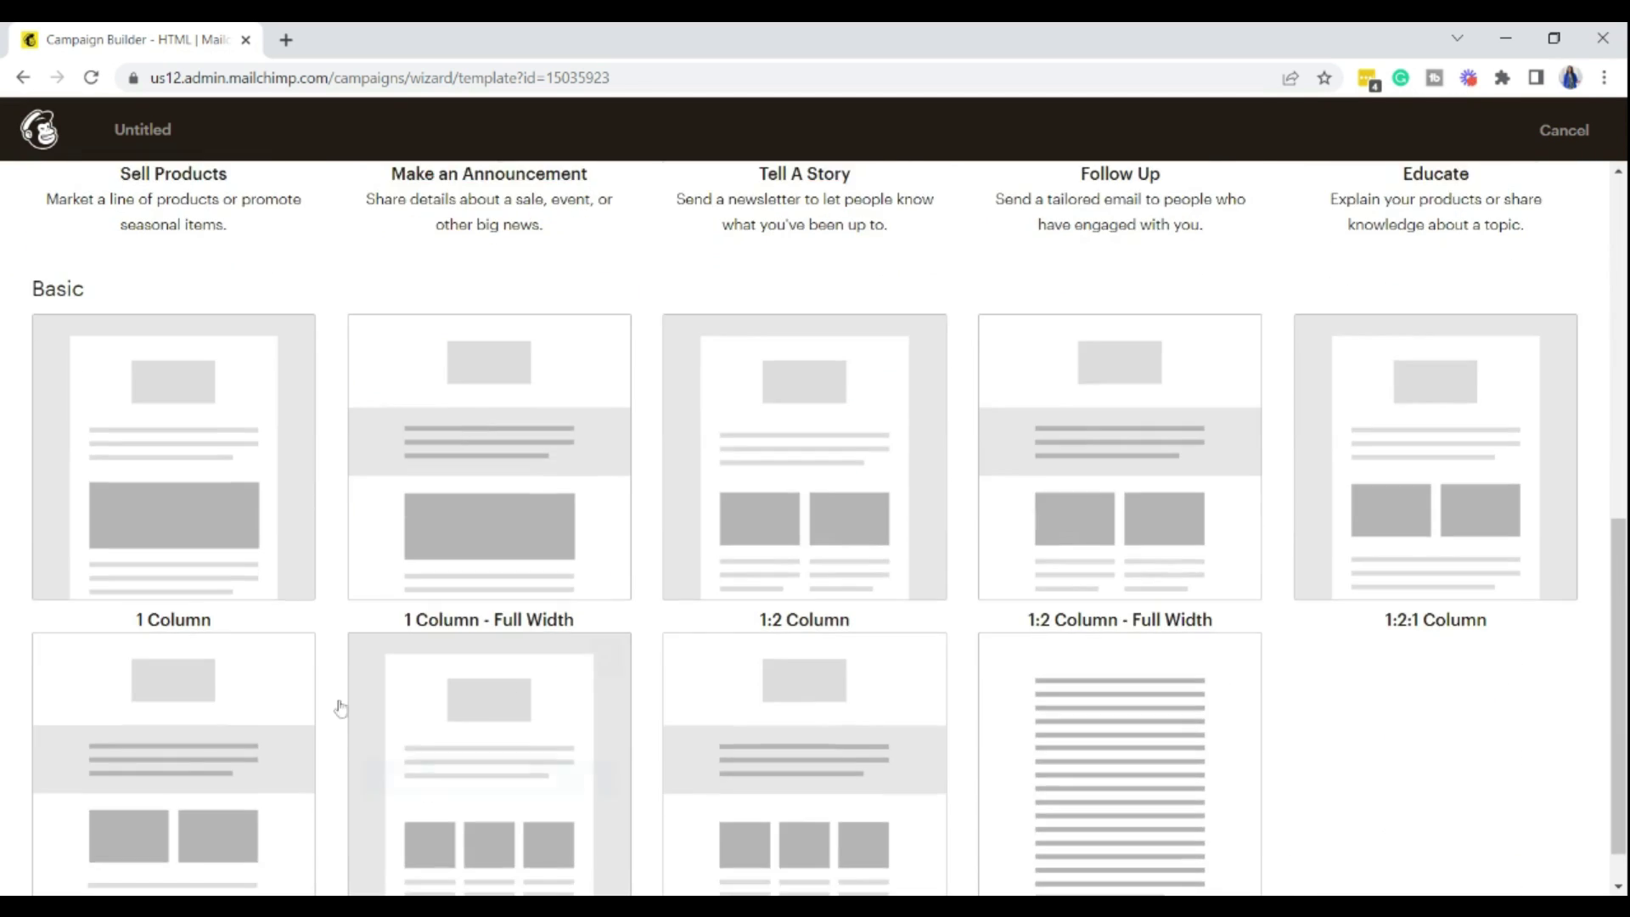
click(144, 450)
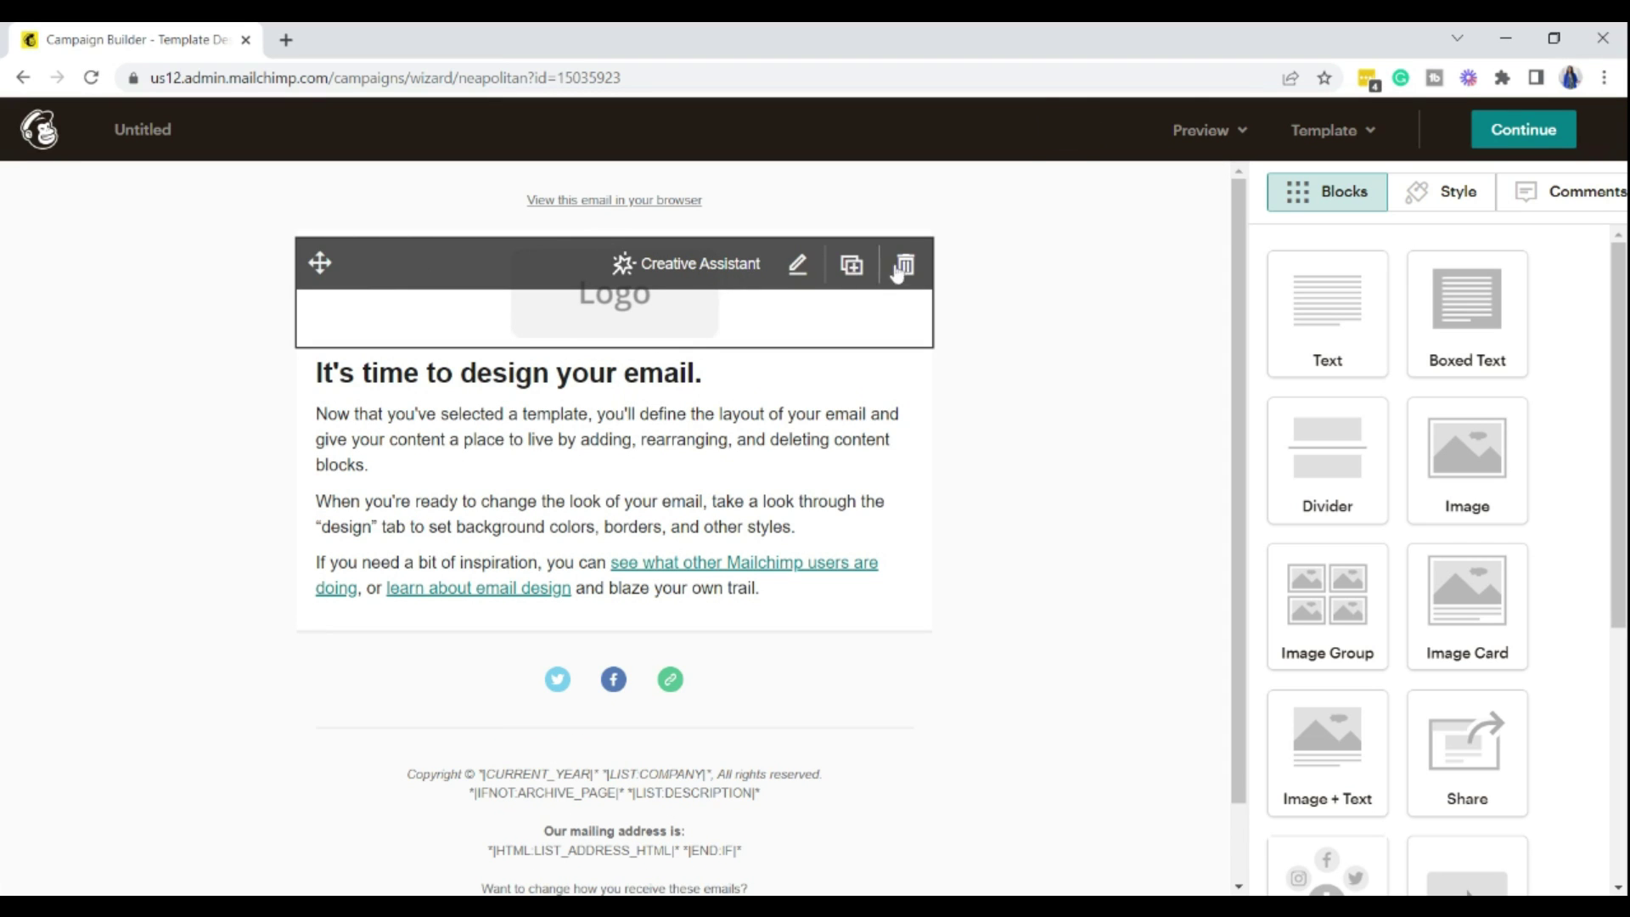
Step: Remove the logo block from the email and add an image block below the introductory text
click(903, 264)
click(582, 592)
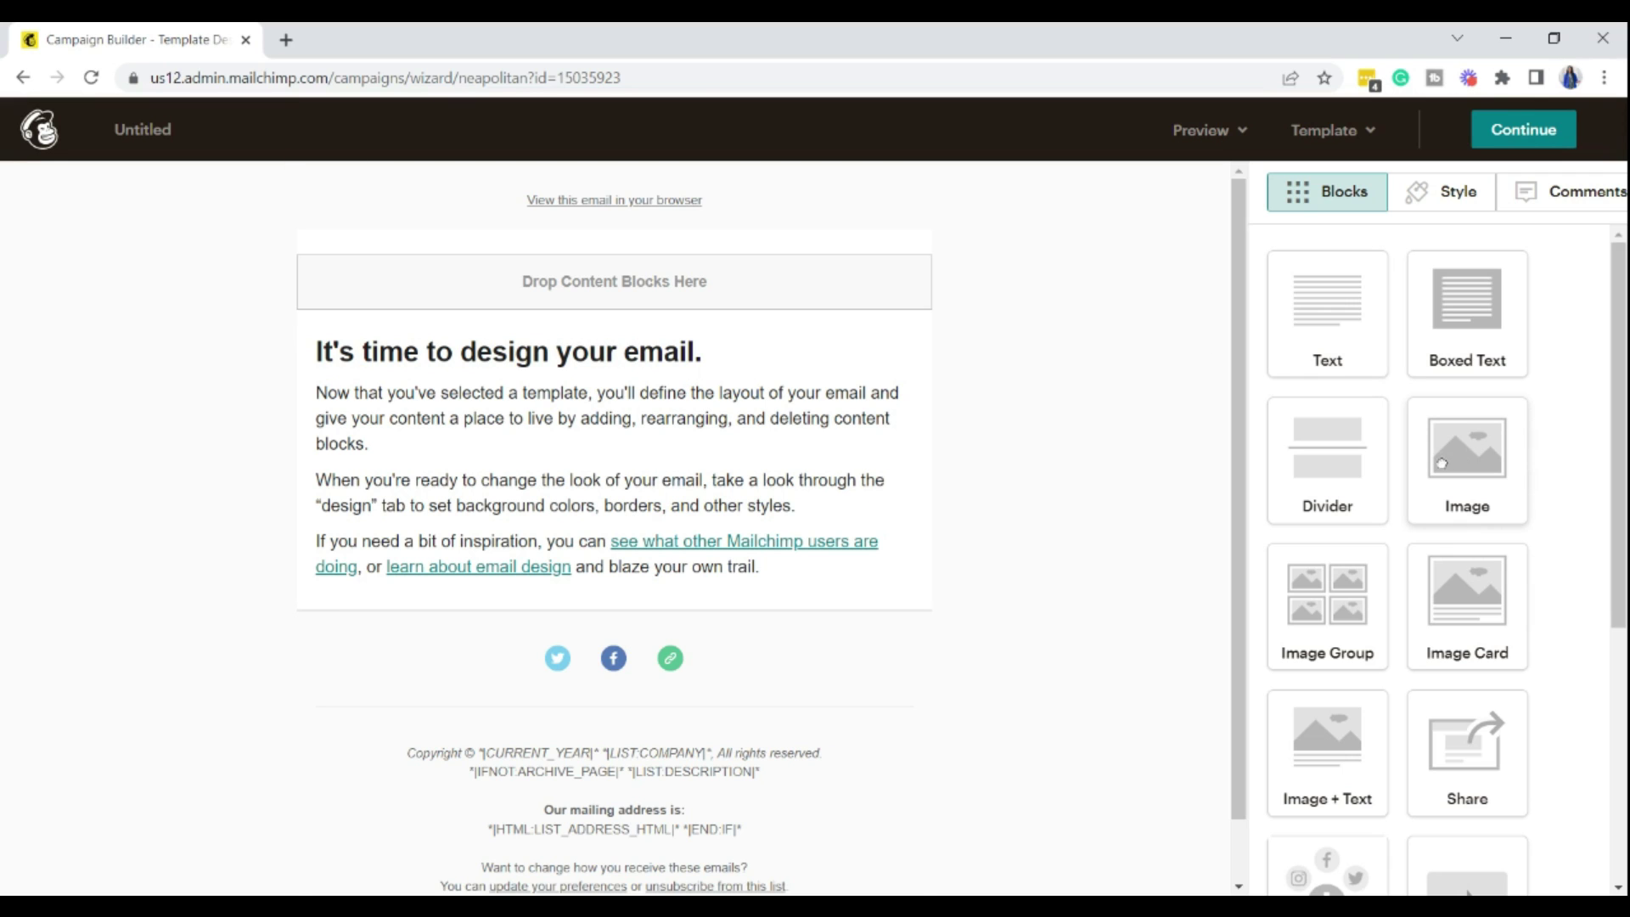
drag(1466, 455, 535, 626)
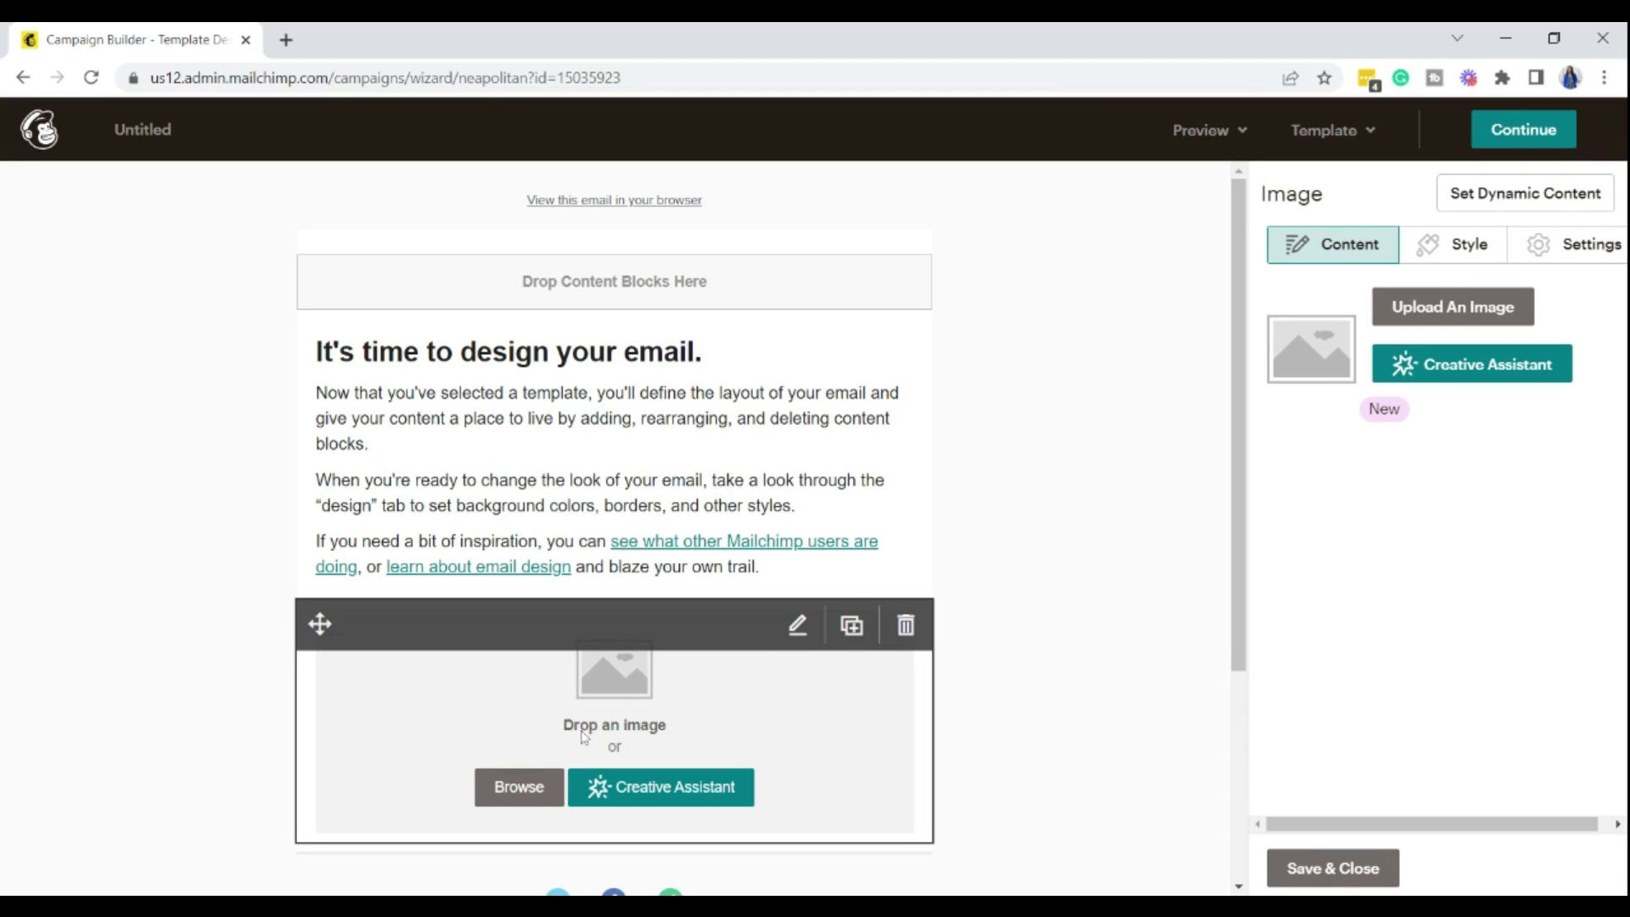
Step: Insert the downloaded image "4th of July Promo - 800x1200.01.png" into the new image block and check how it looks
click(543, 785)
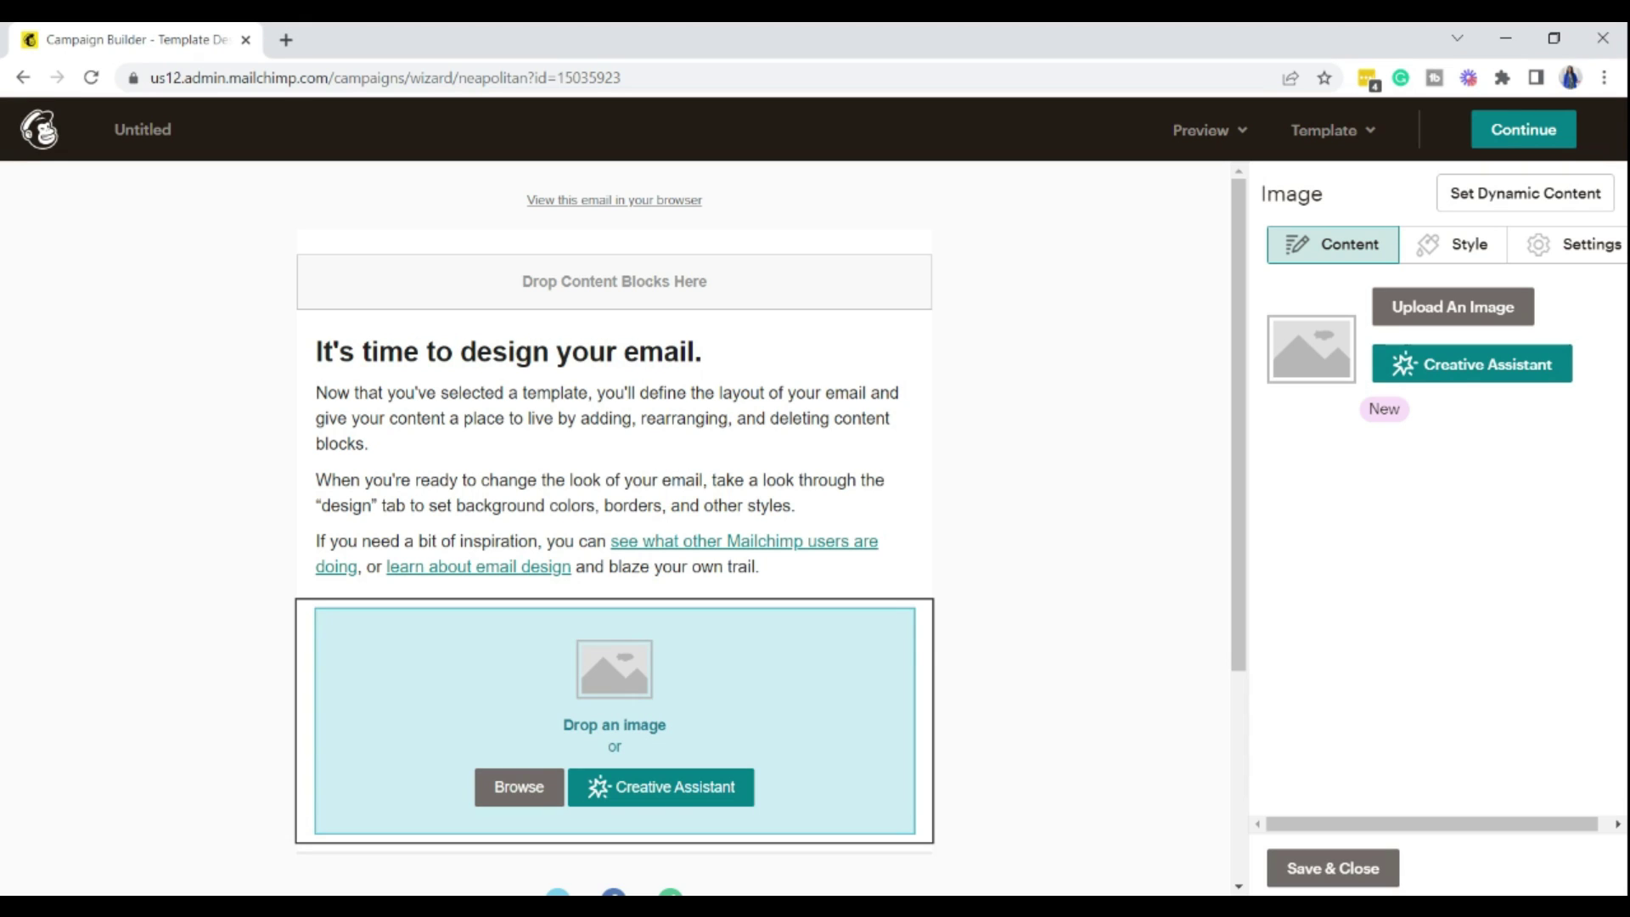
drag(446, 773, 408, 751)
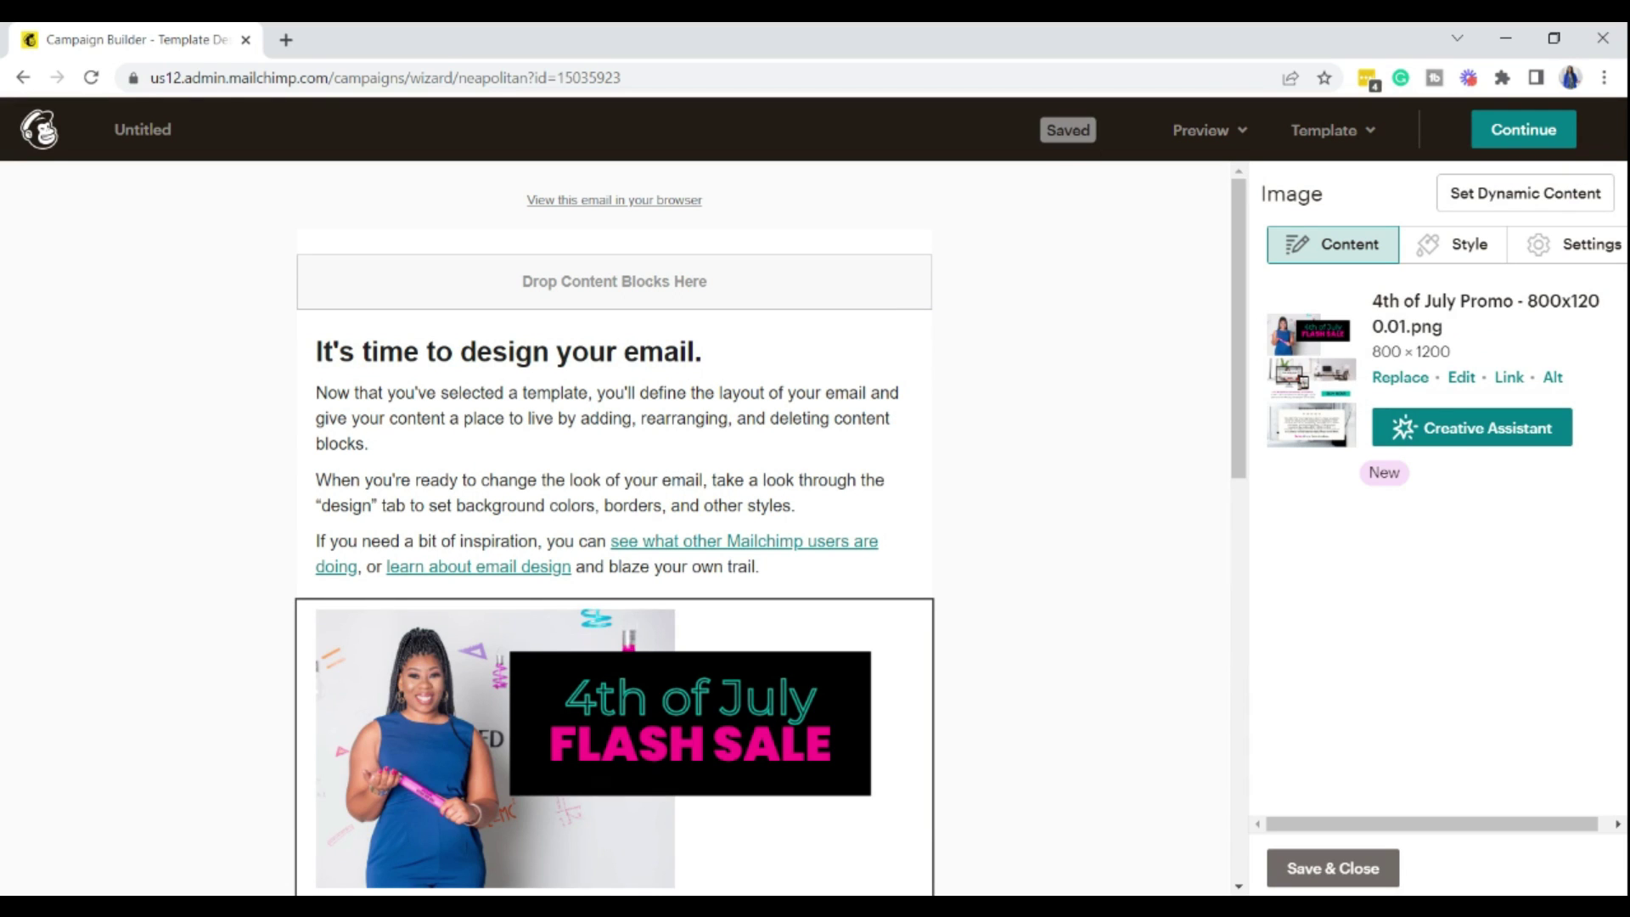
scroll(203, 609, down, 12)
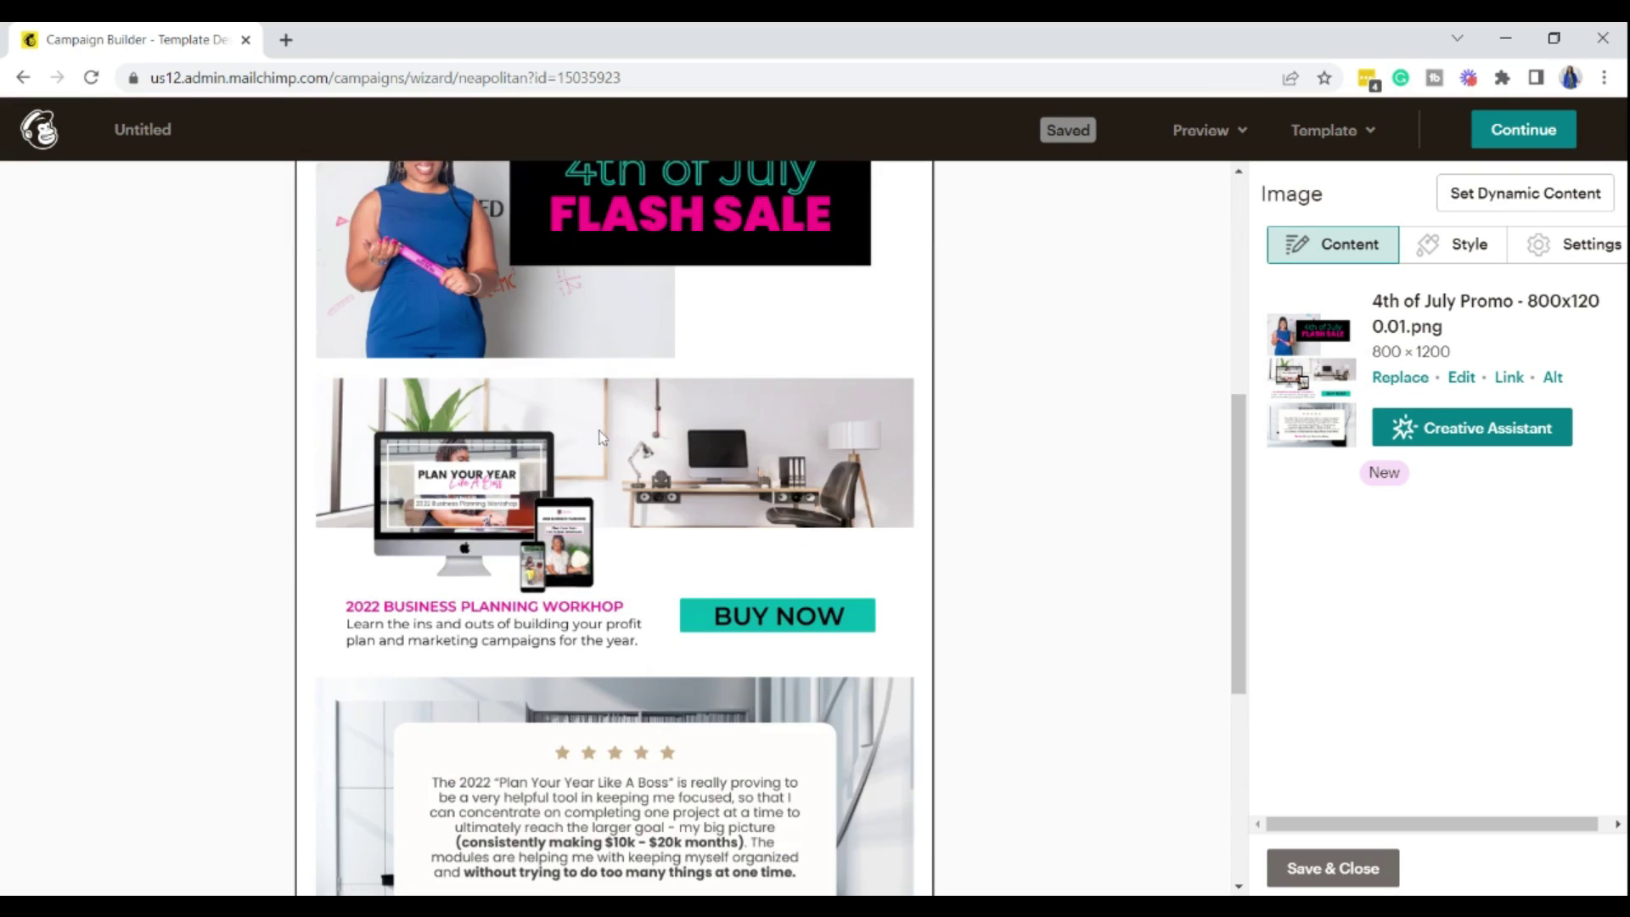
scroll(626, 528, up, 12)
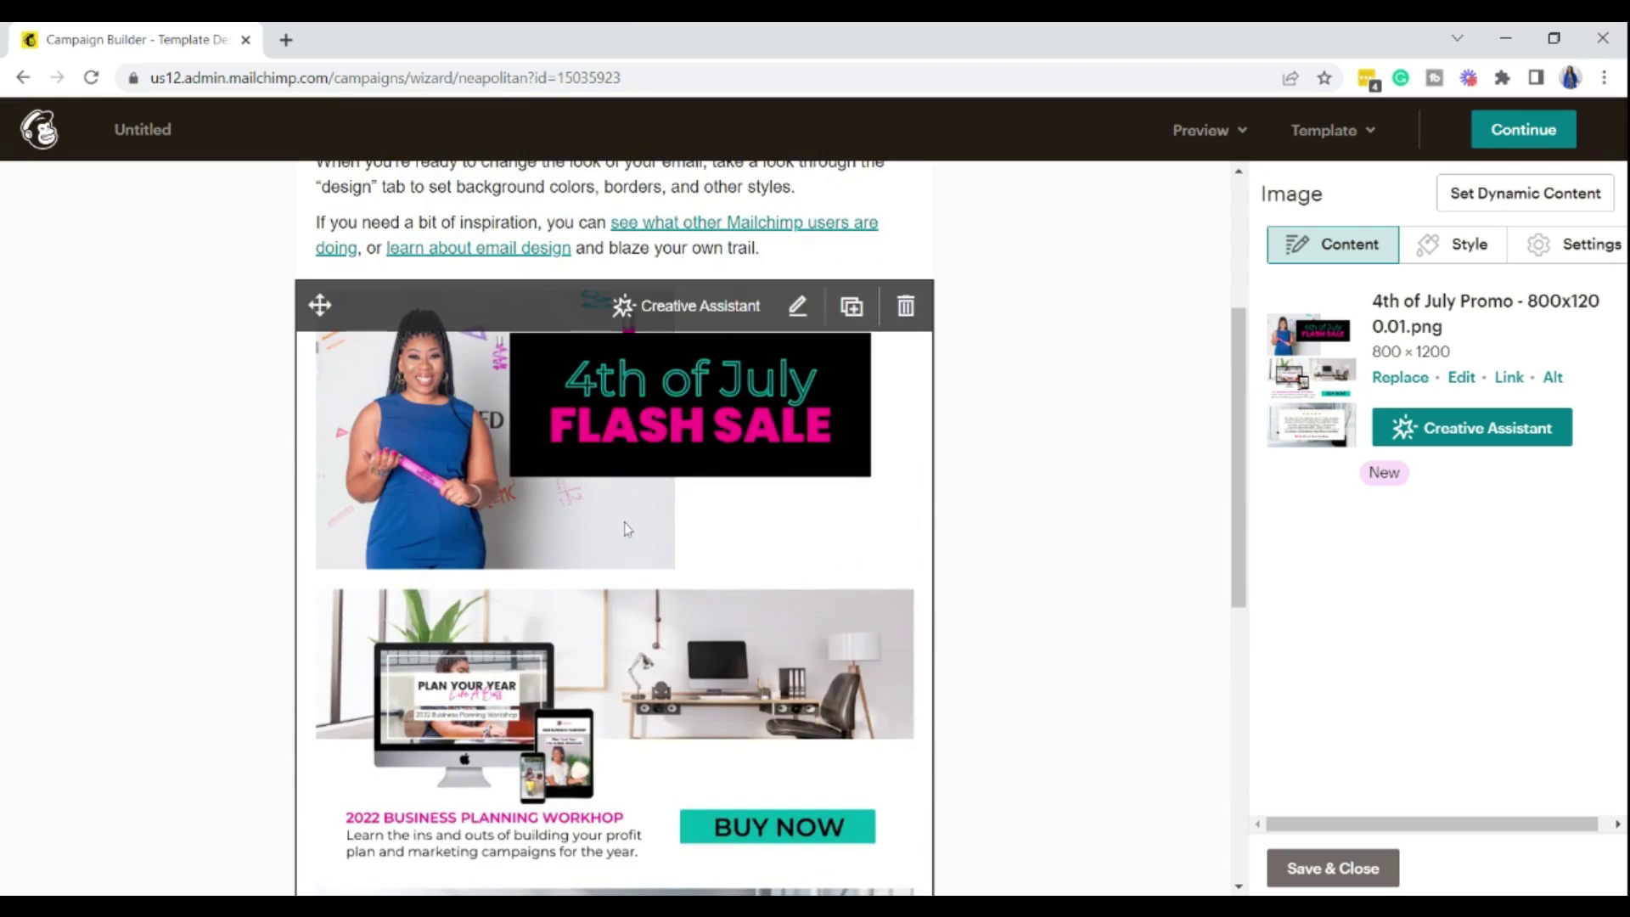
Step: Open the introductory text block for editing and replace its heading with "24-FLASH SALE"
scroll(606, 635, down, 3)
scroll(605, 611, up, 4)
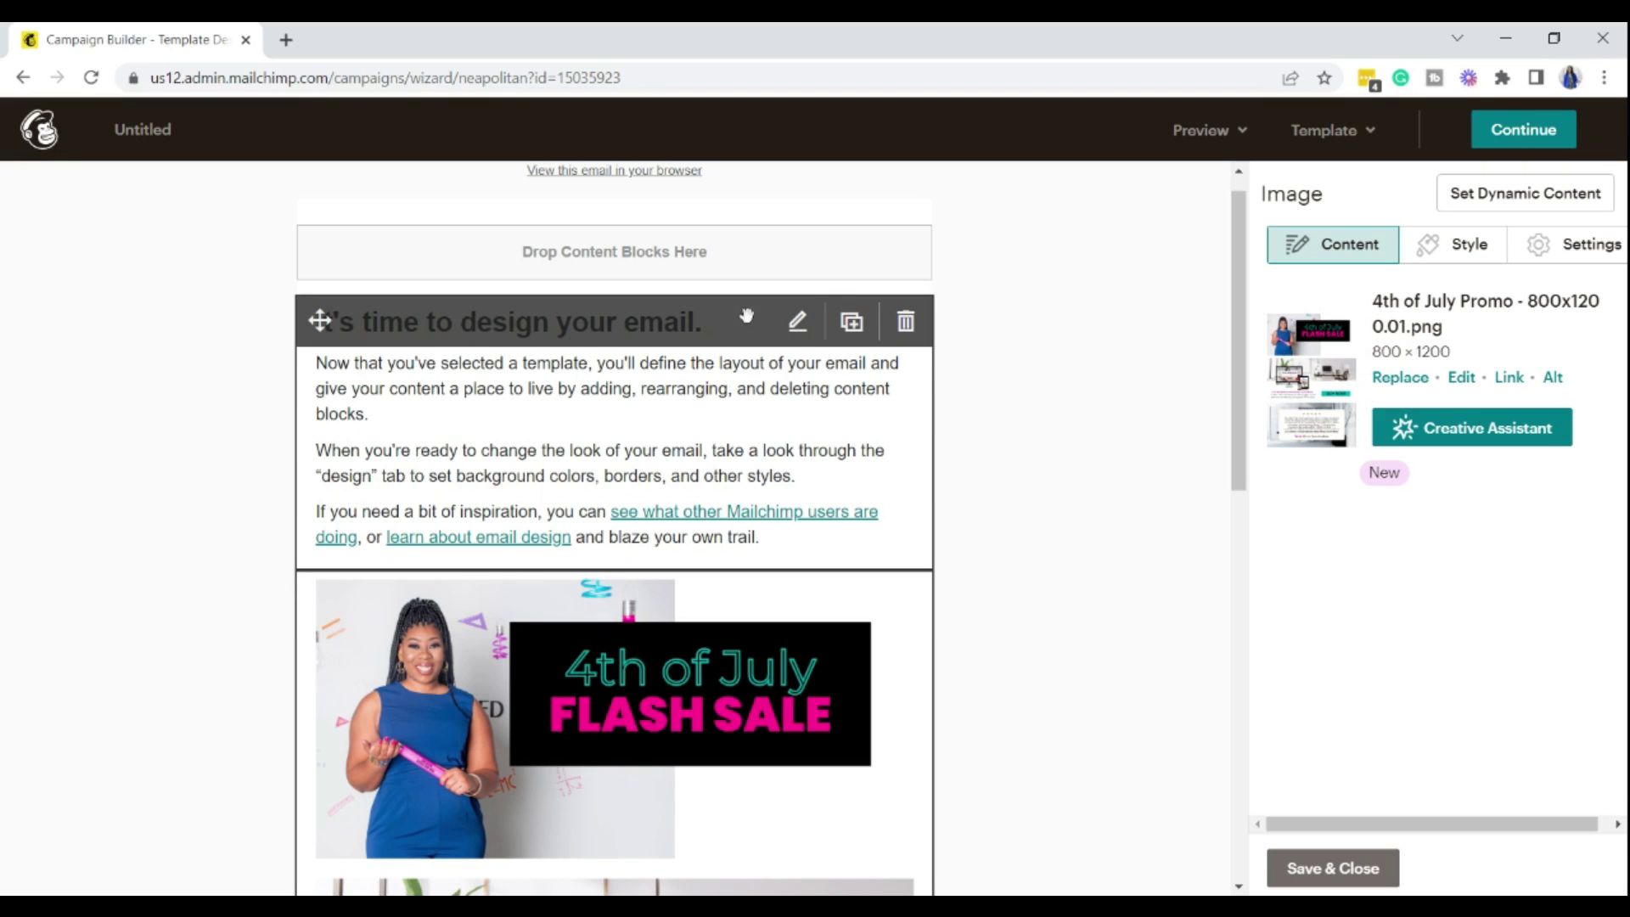
click(473, 426)
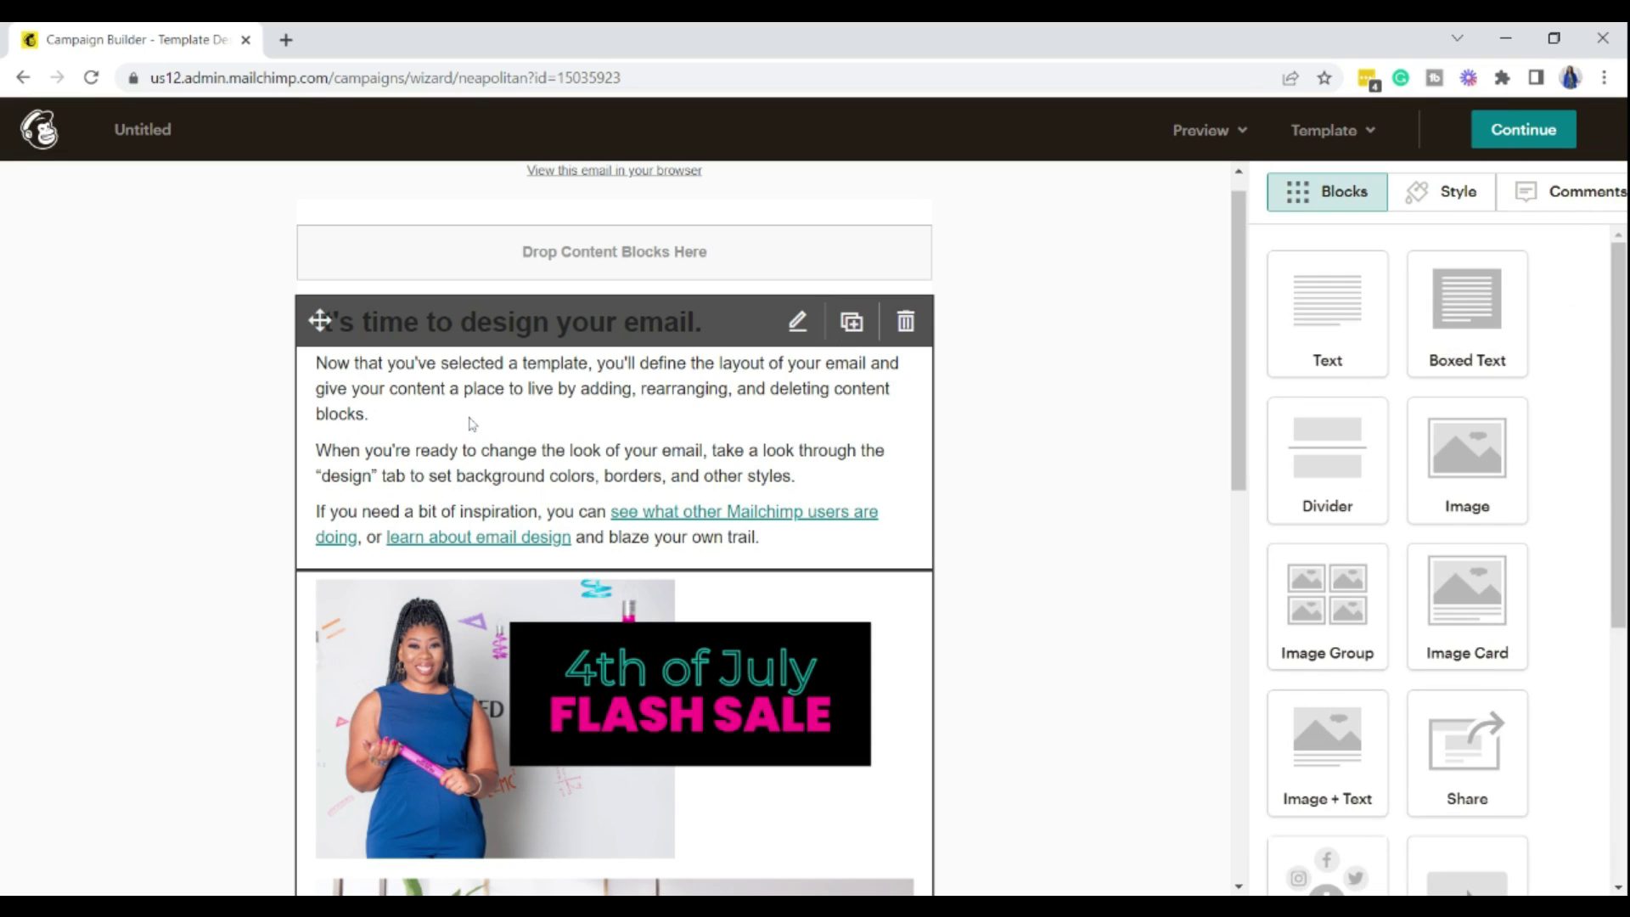
click(798, 321)
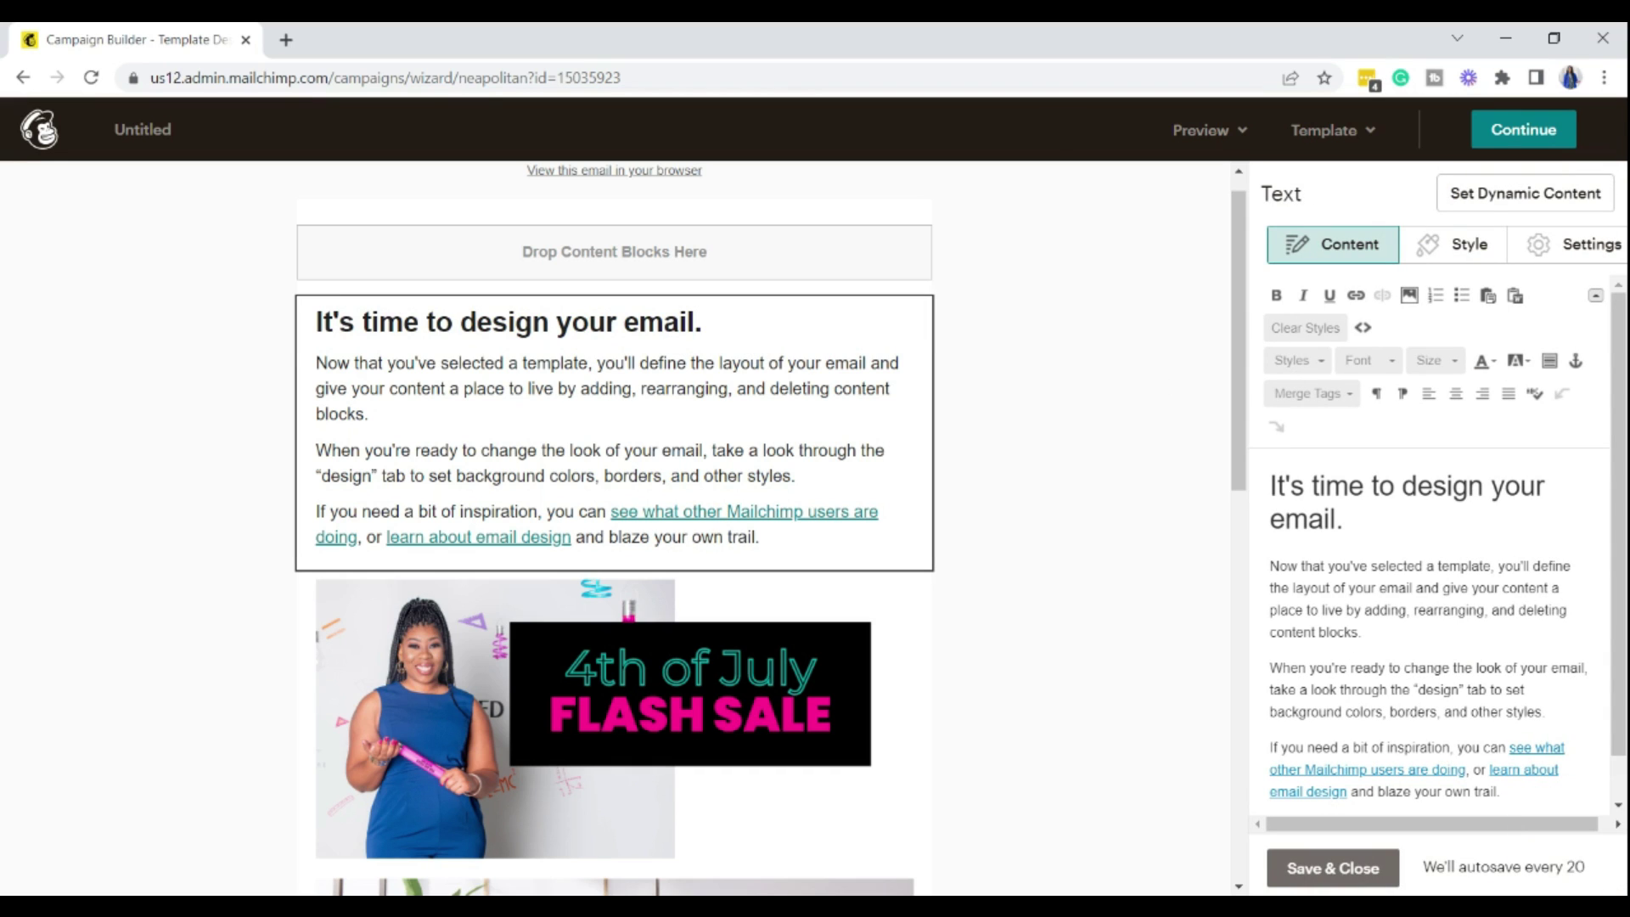
triple_click(1407, 486)
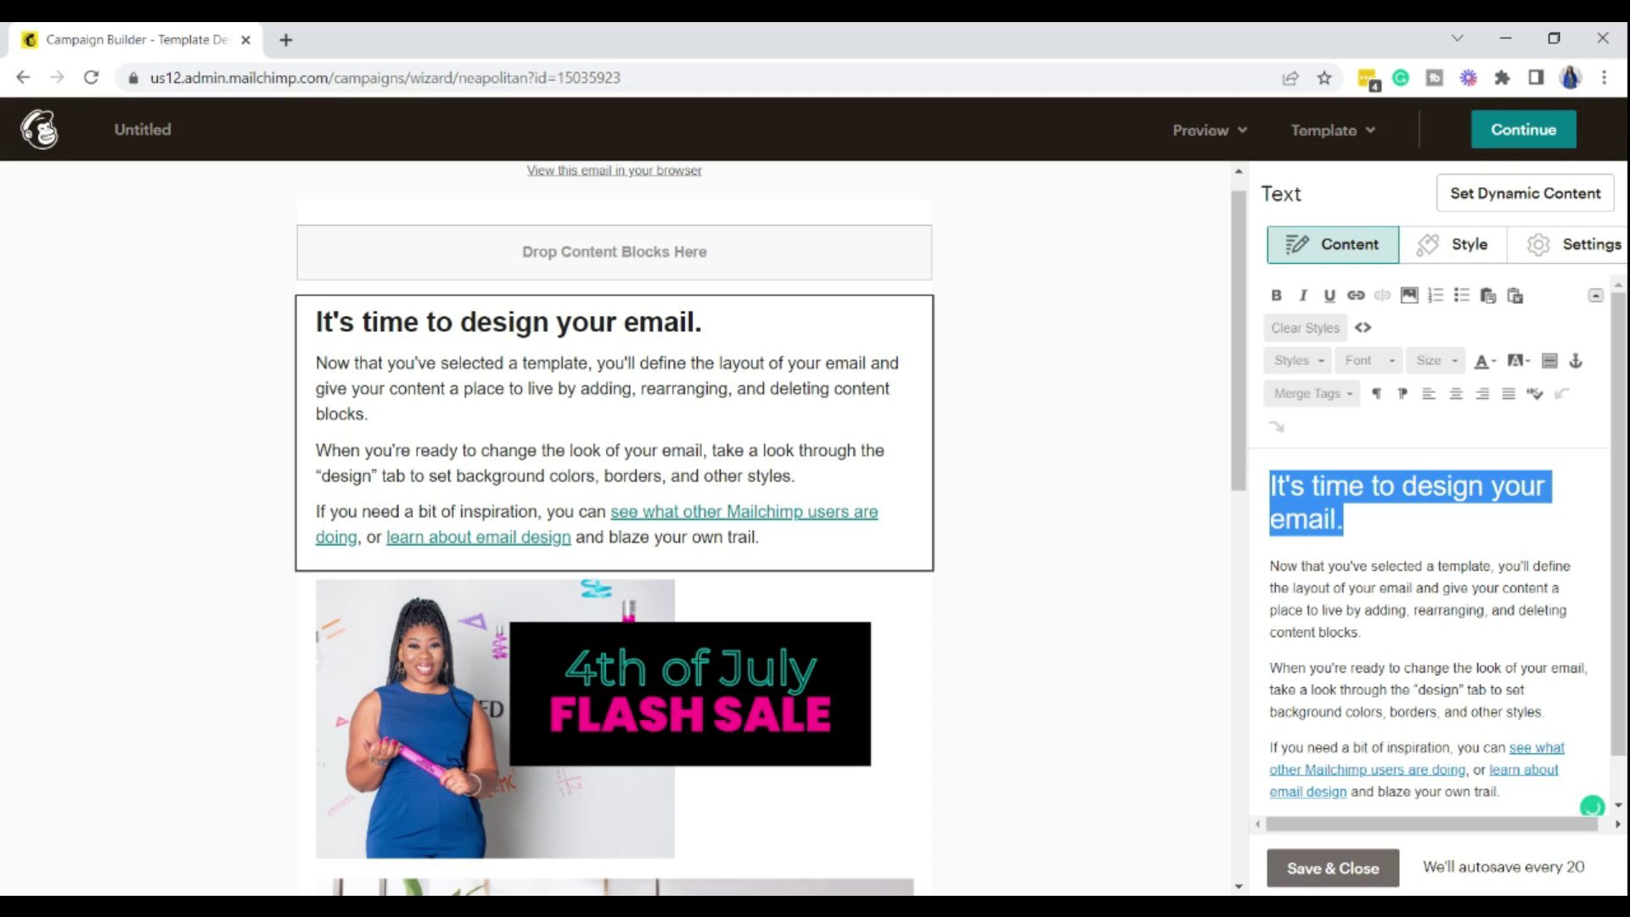
text(24-FLASH SALE)
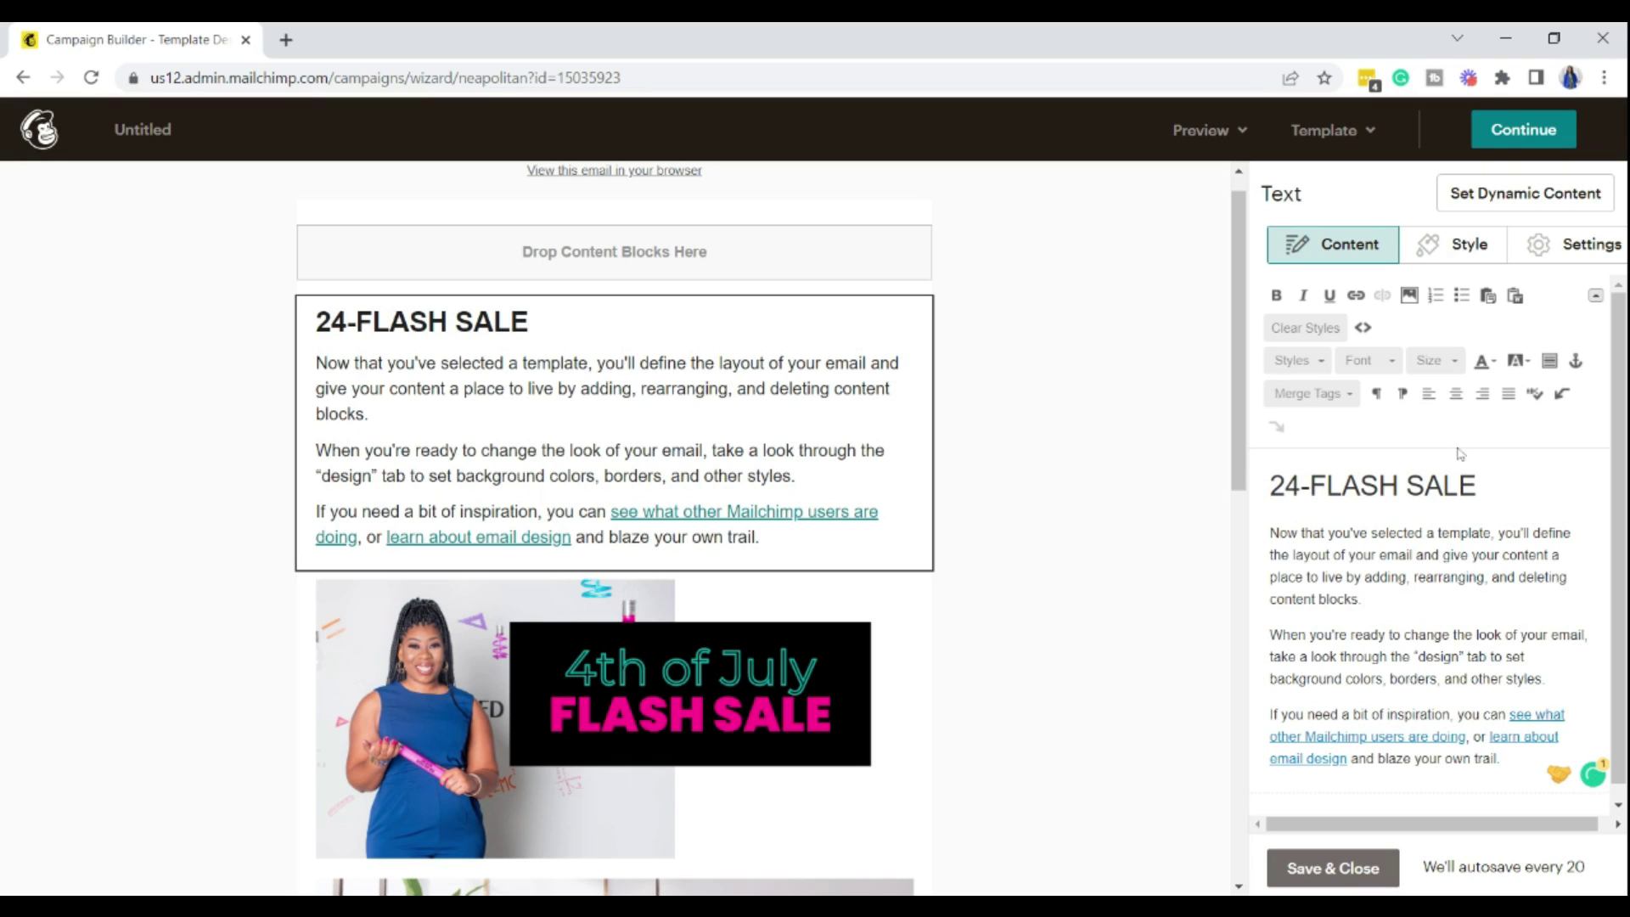
Step: Center the "24-FLASH SALE" heading
key(shift+Down)
key(shift+End)
key(shift+Up)
key(shift+Home)
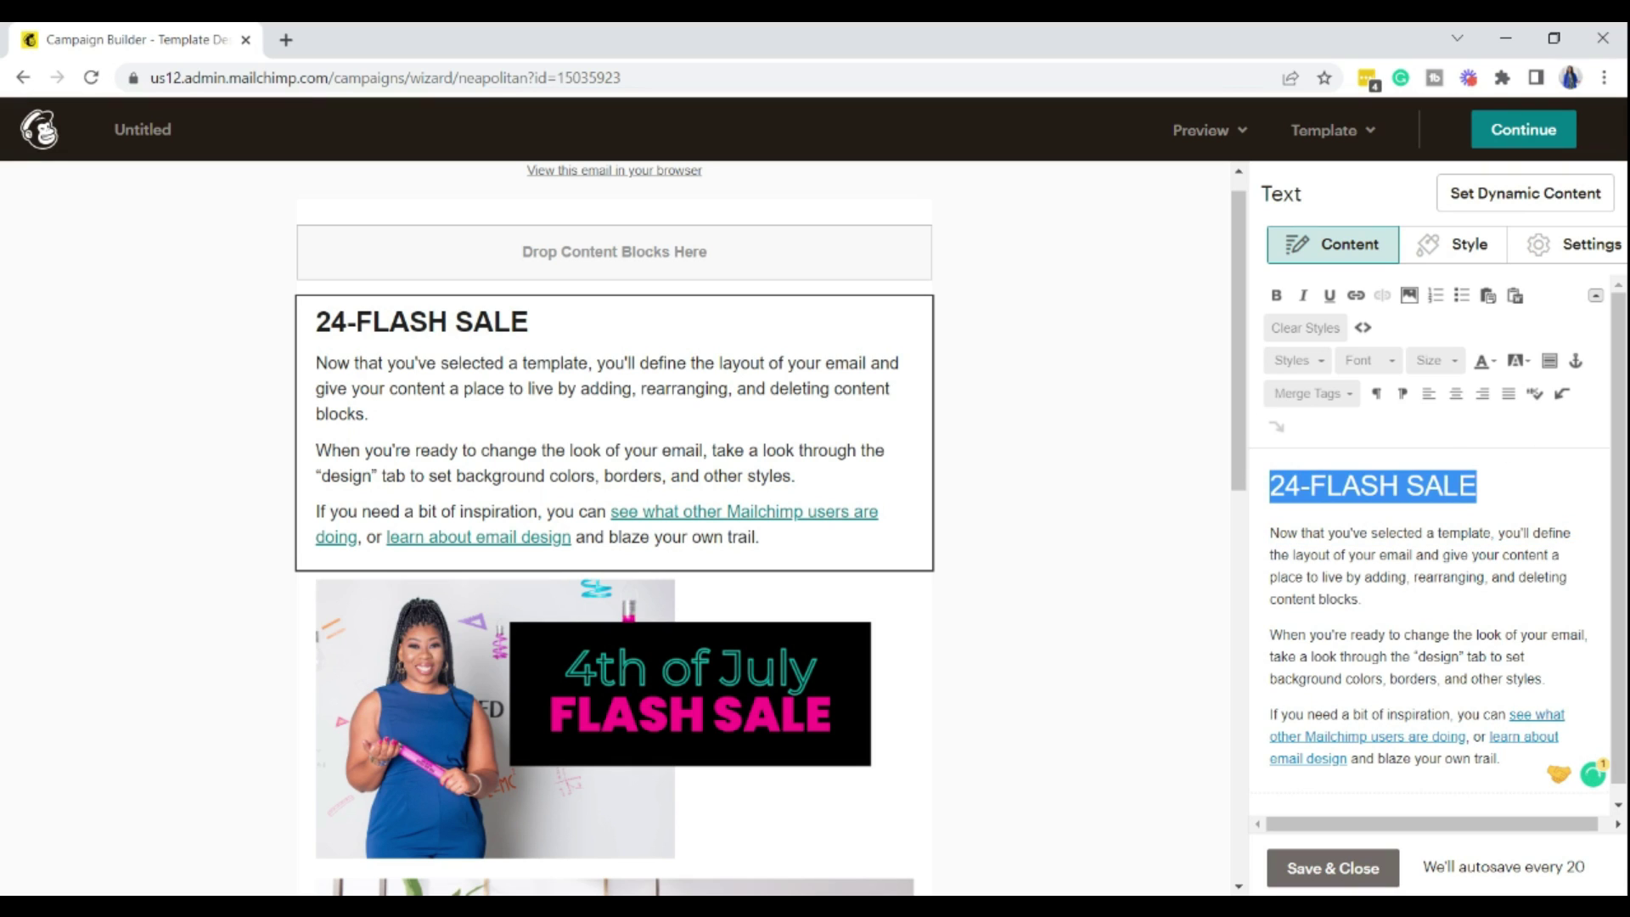
click(1455, 395)
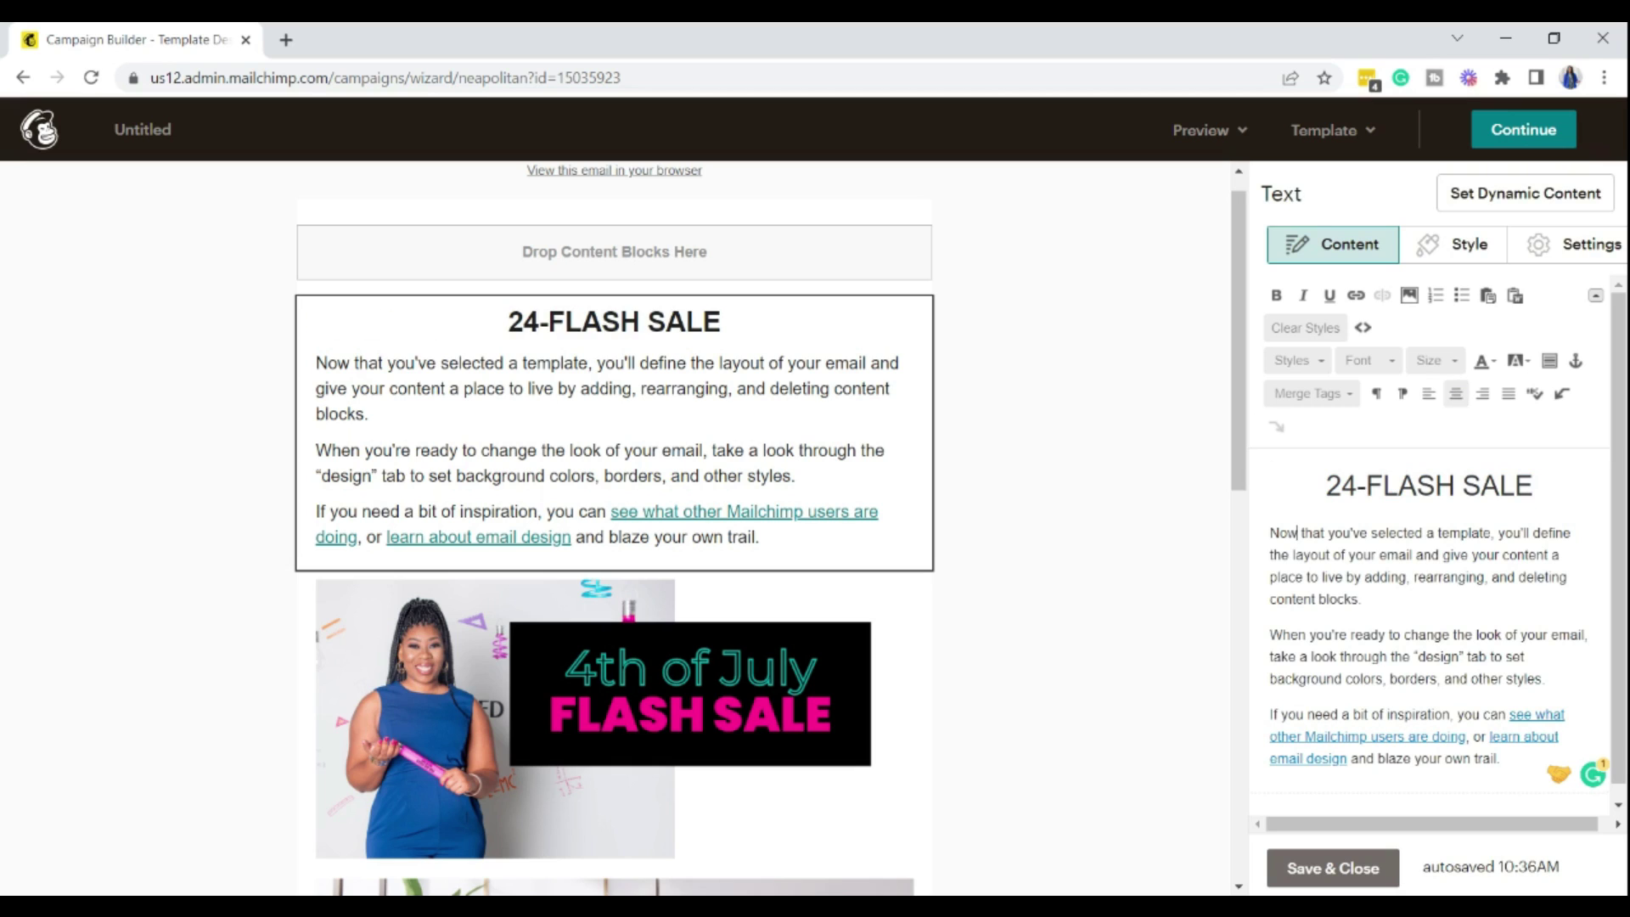
Step: Replace the placeholder paragraphs under the heading with "Brief description of email content or promotion."
drag(1270, 532, 1500, 758)
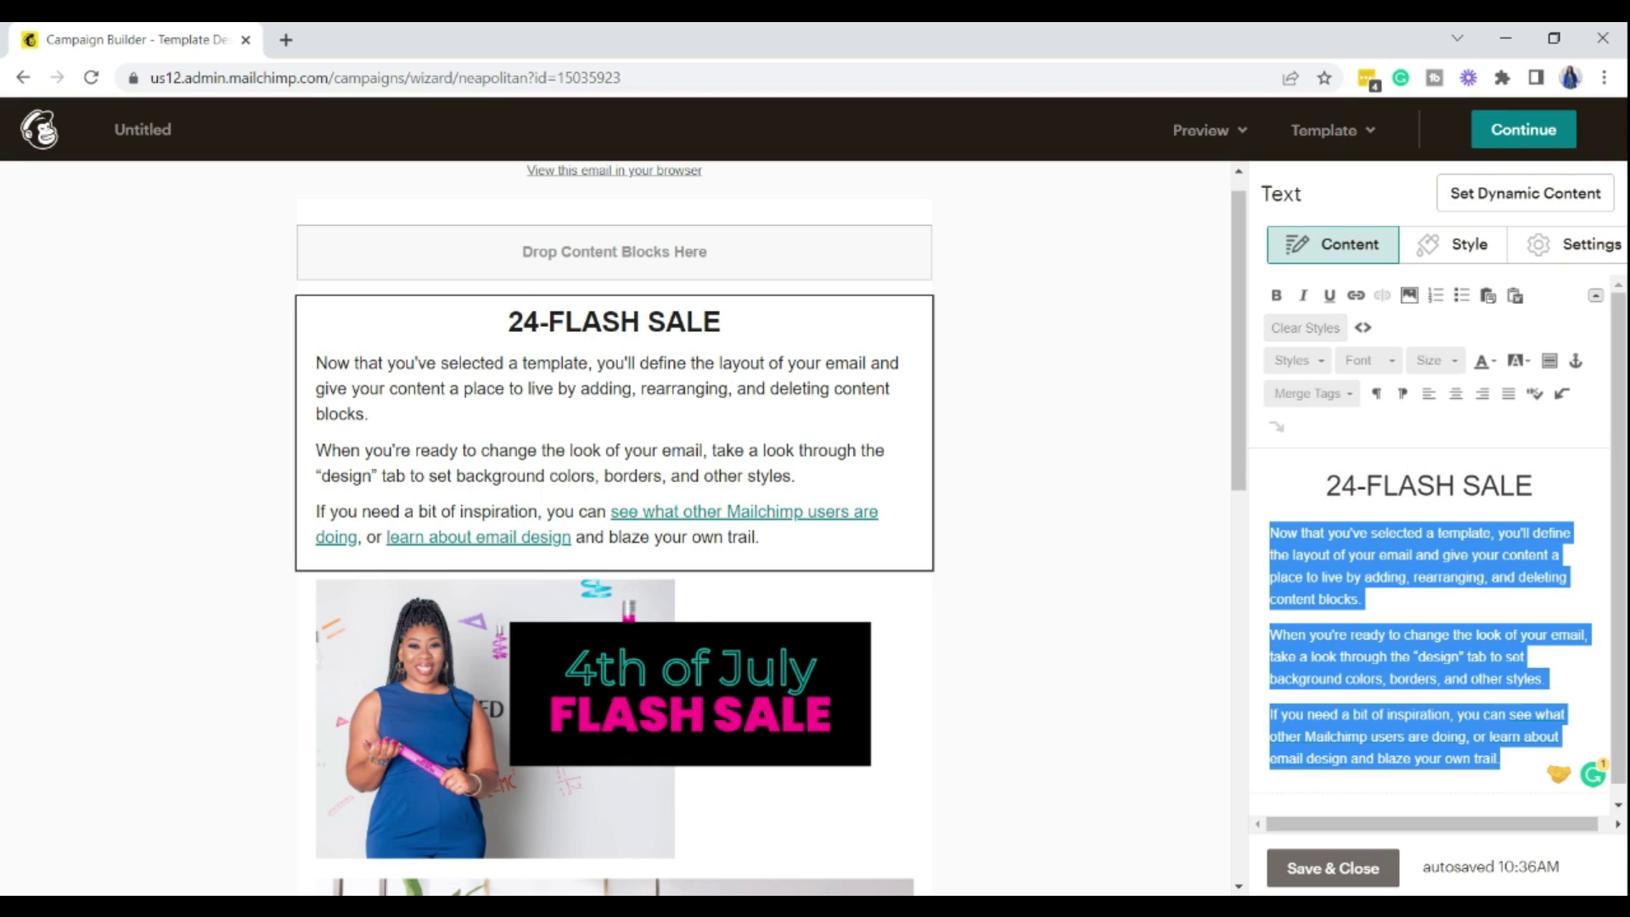
text(bR)
key(BackSpace)
key(BackSpace)
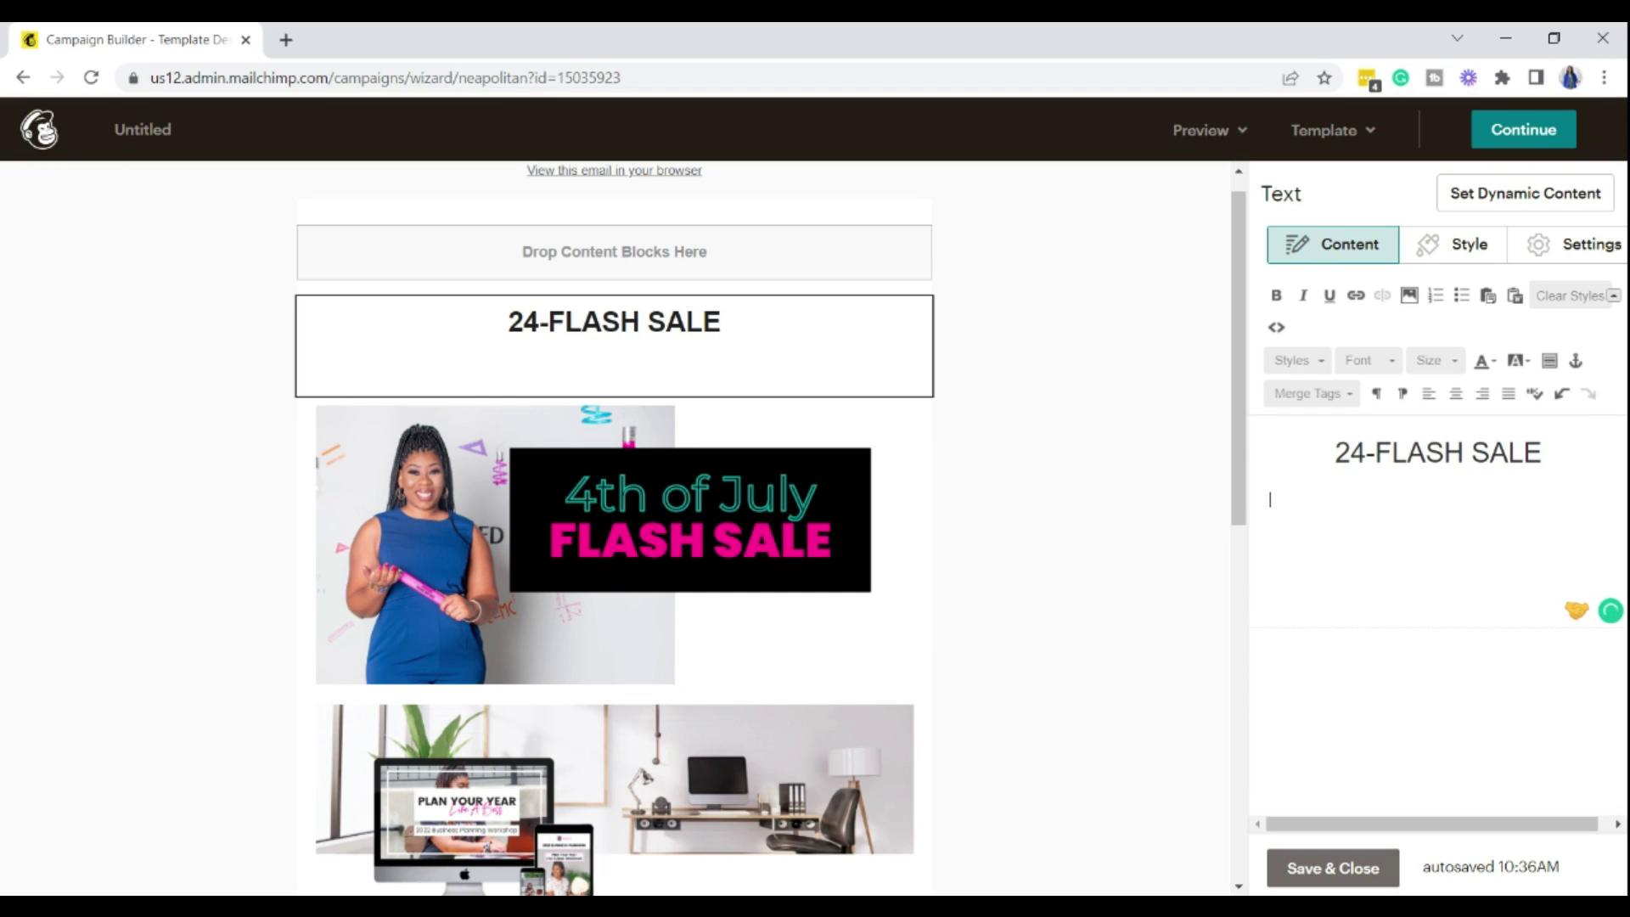
text(Brief descri)
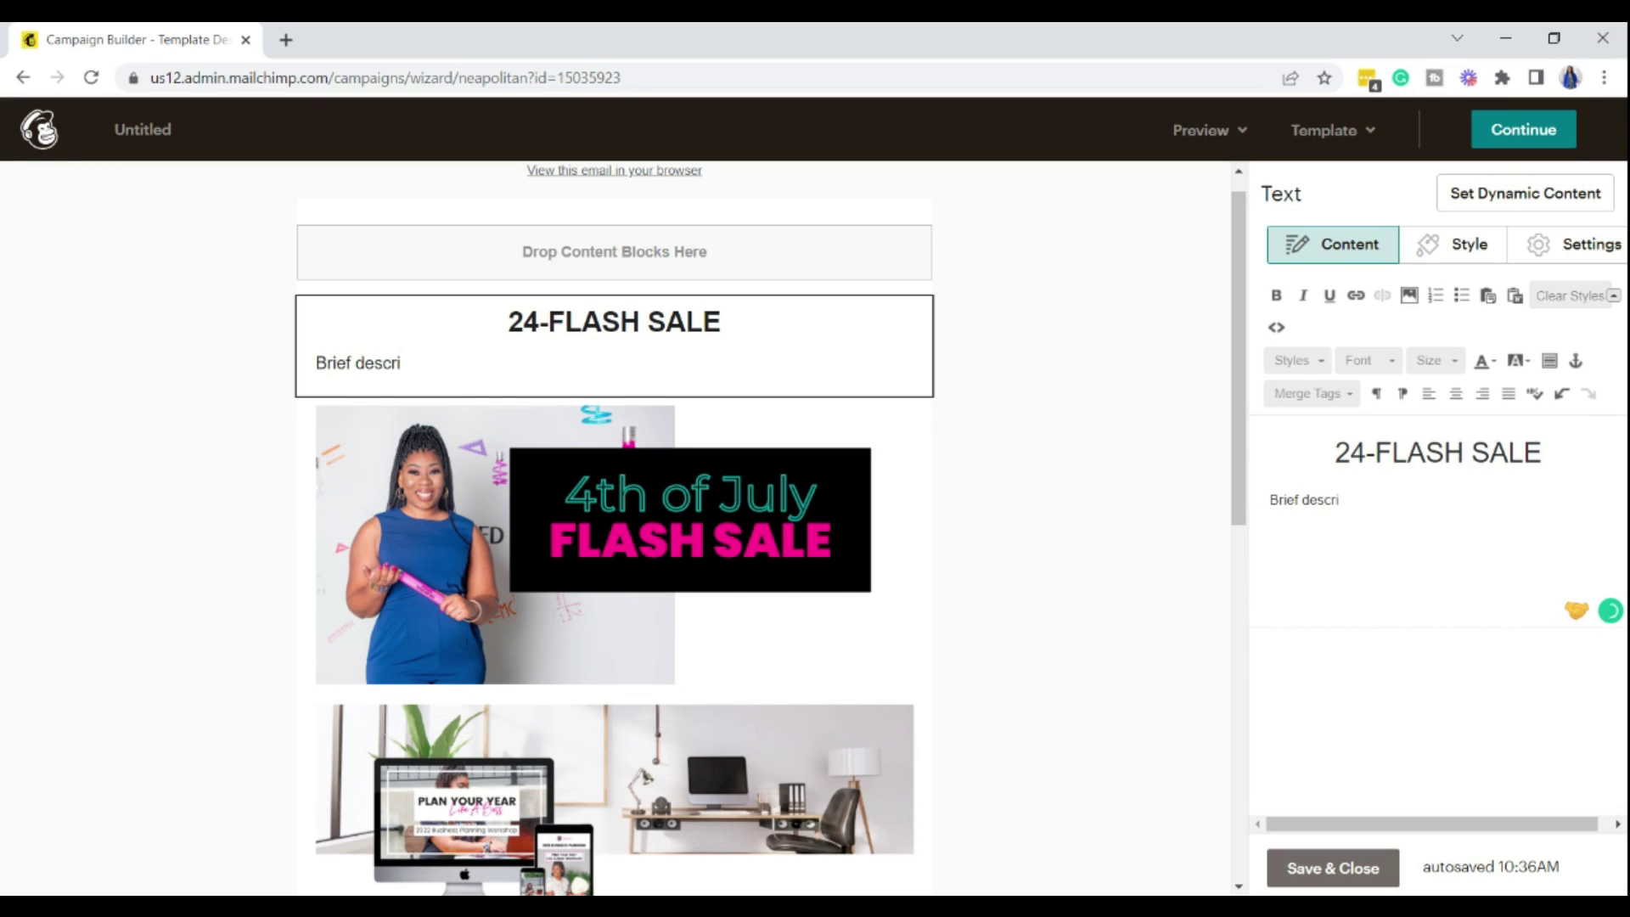
text(ption of email)
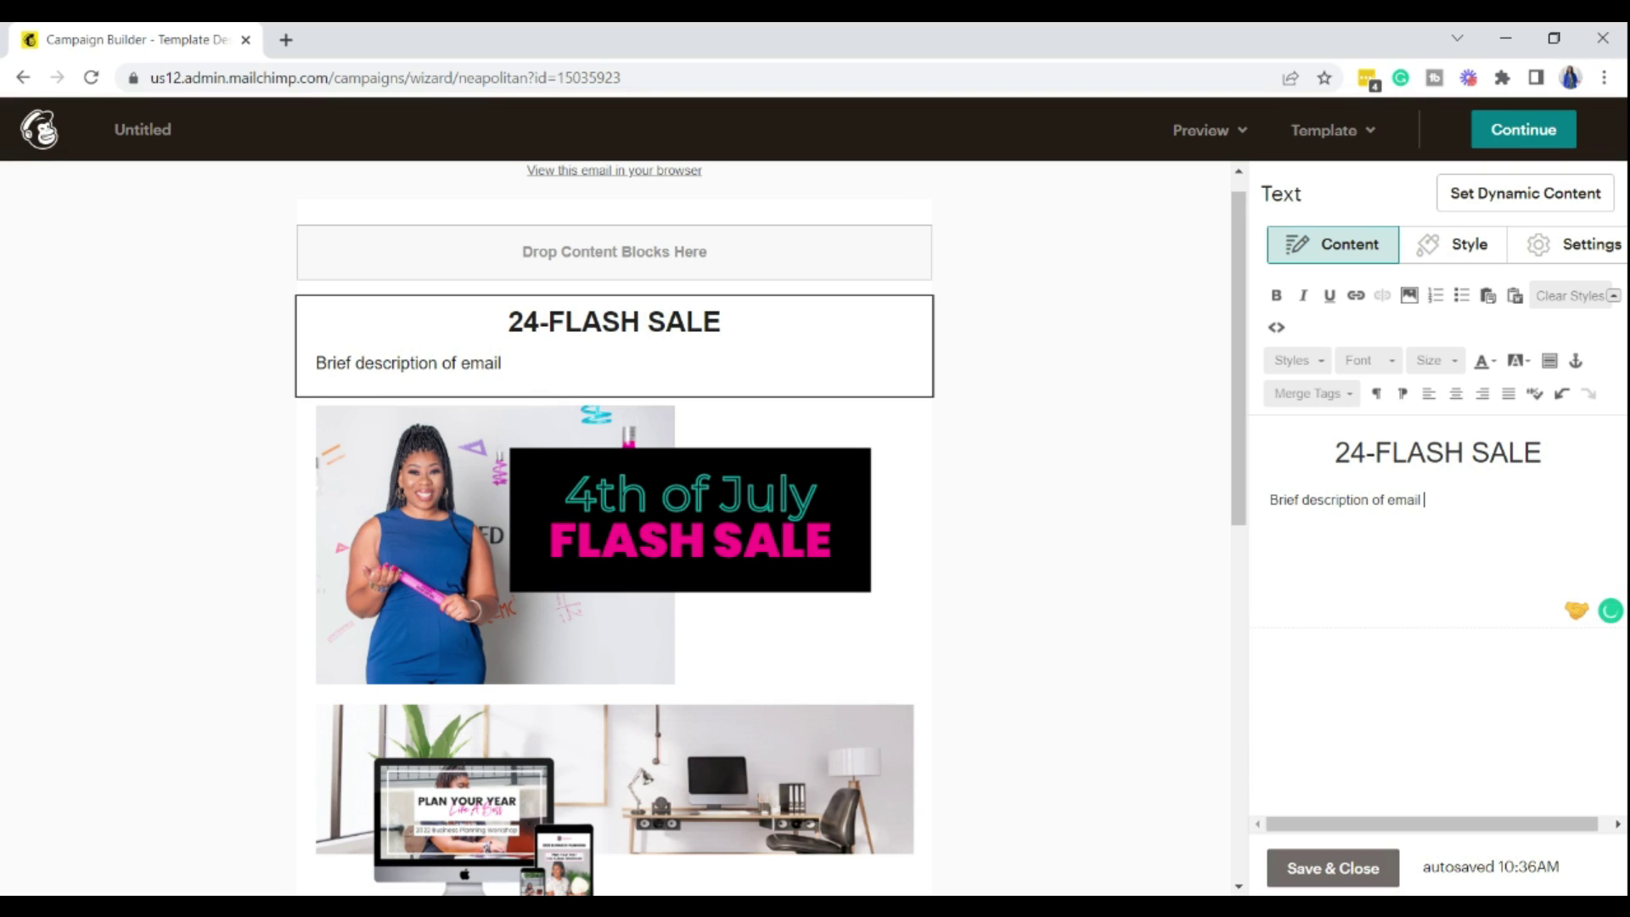
text( content or promotion.)
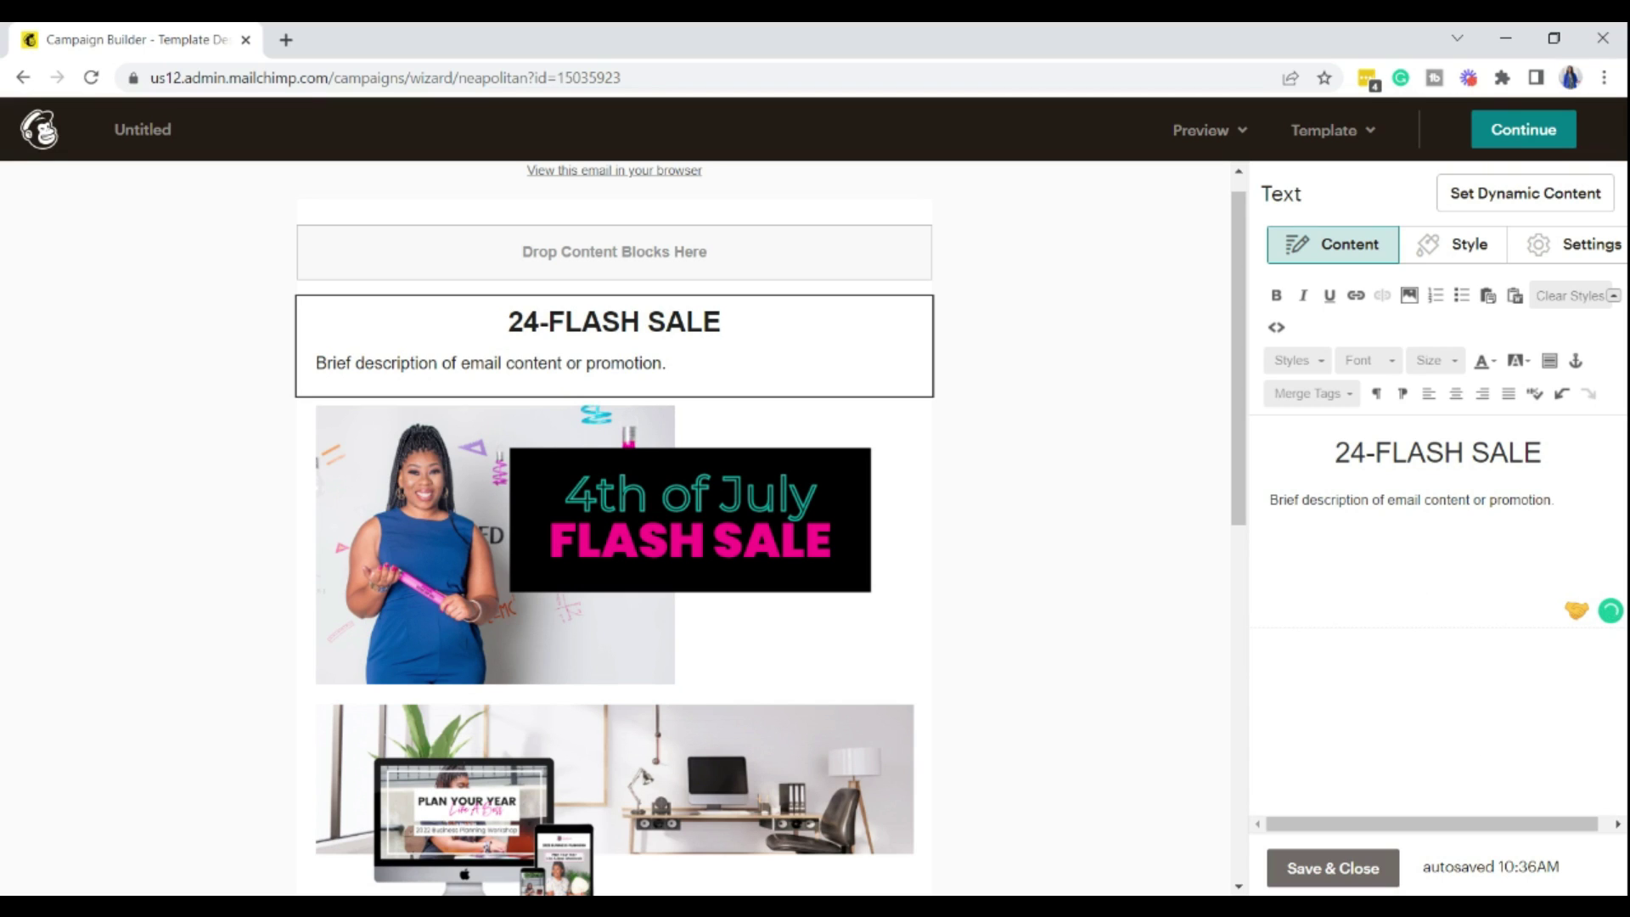
Step: Center the heading and description together, check the email layout, and save the text block
drag(1555, 501, 1334, 452)
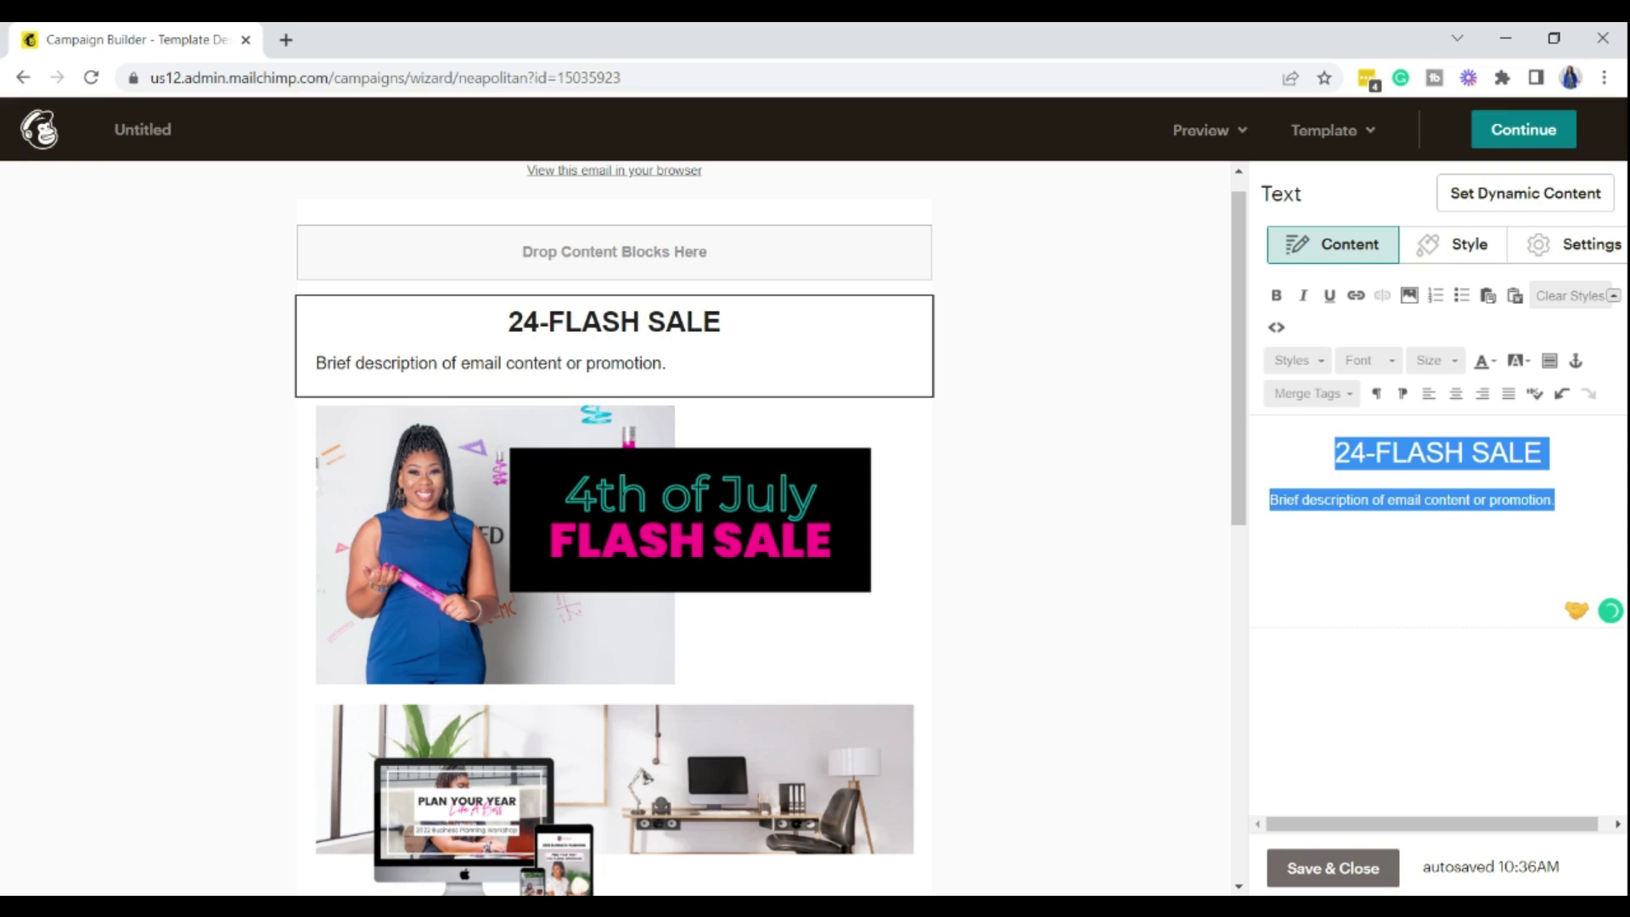
click(1456, 394)
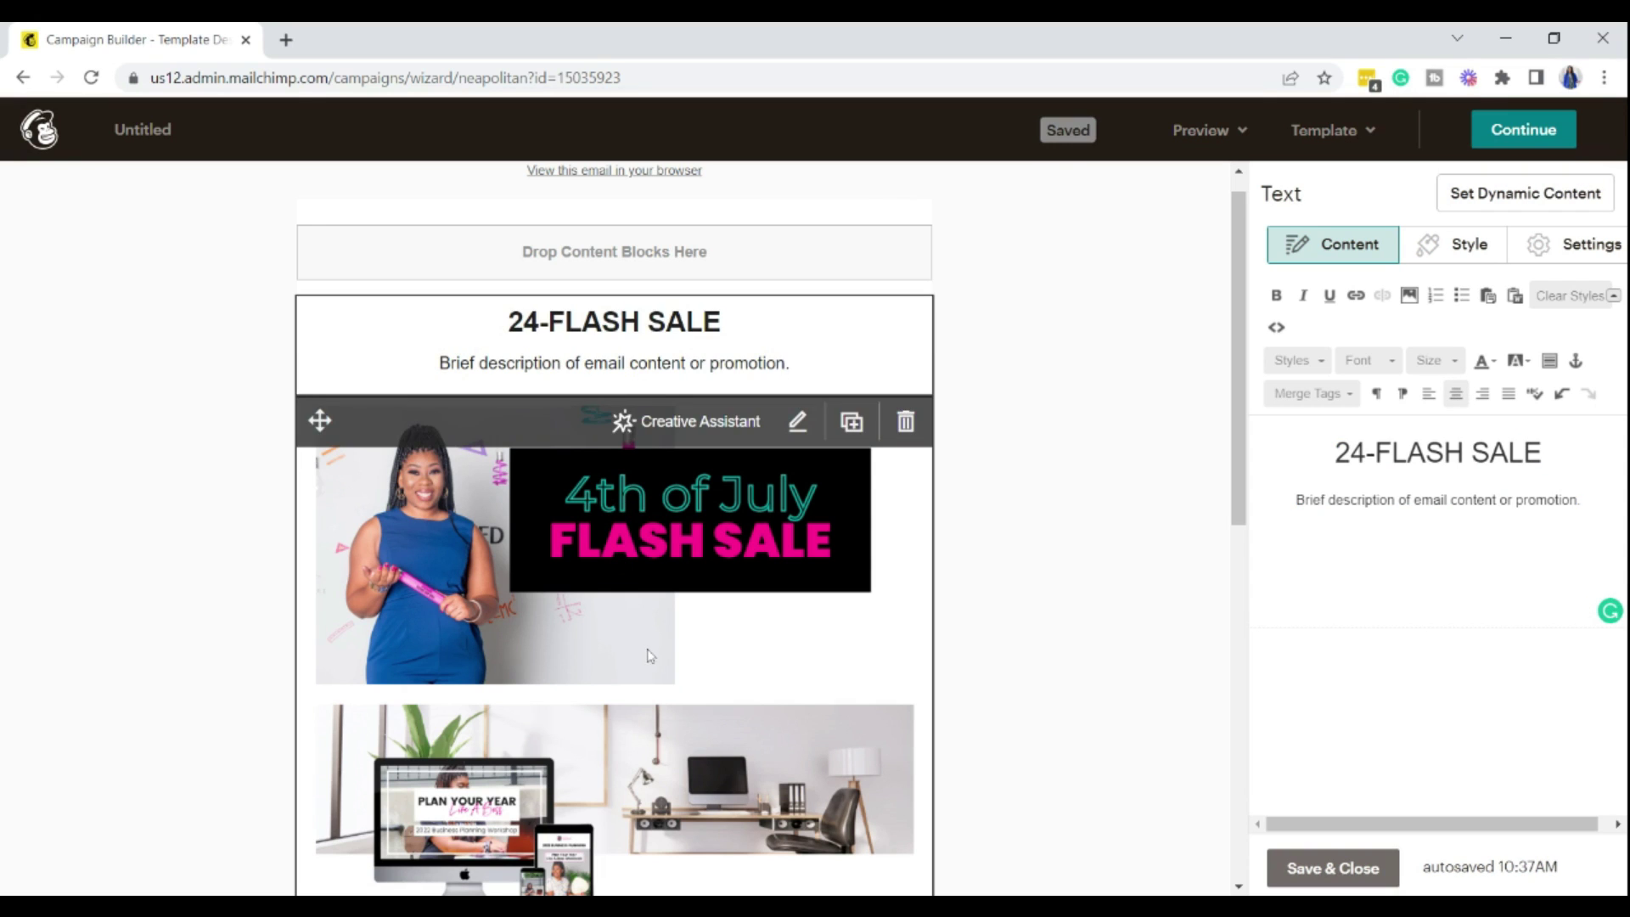
scroll(687, 712, down, 5)
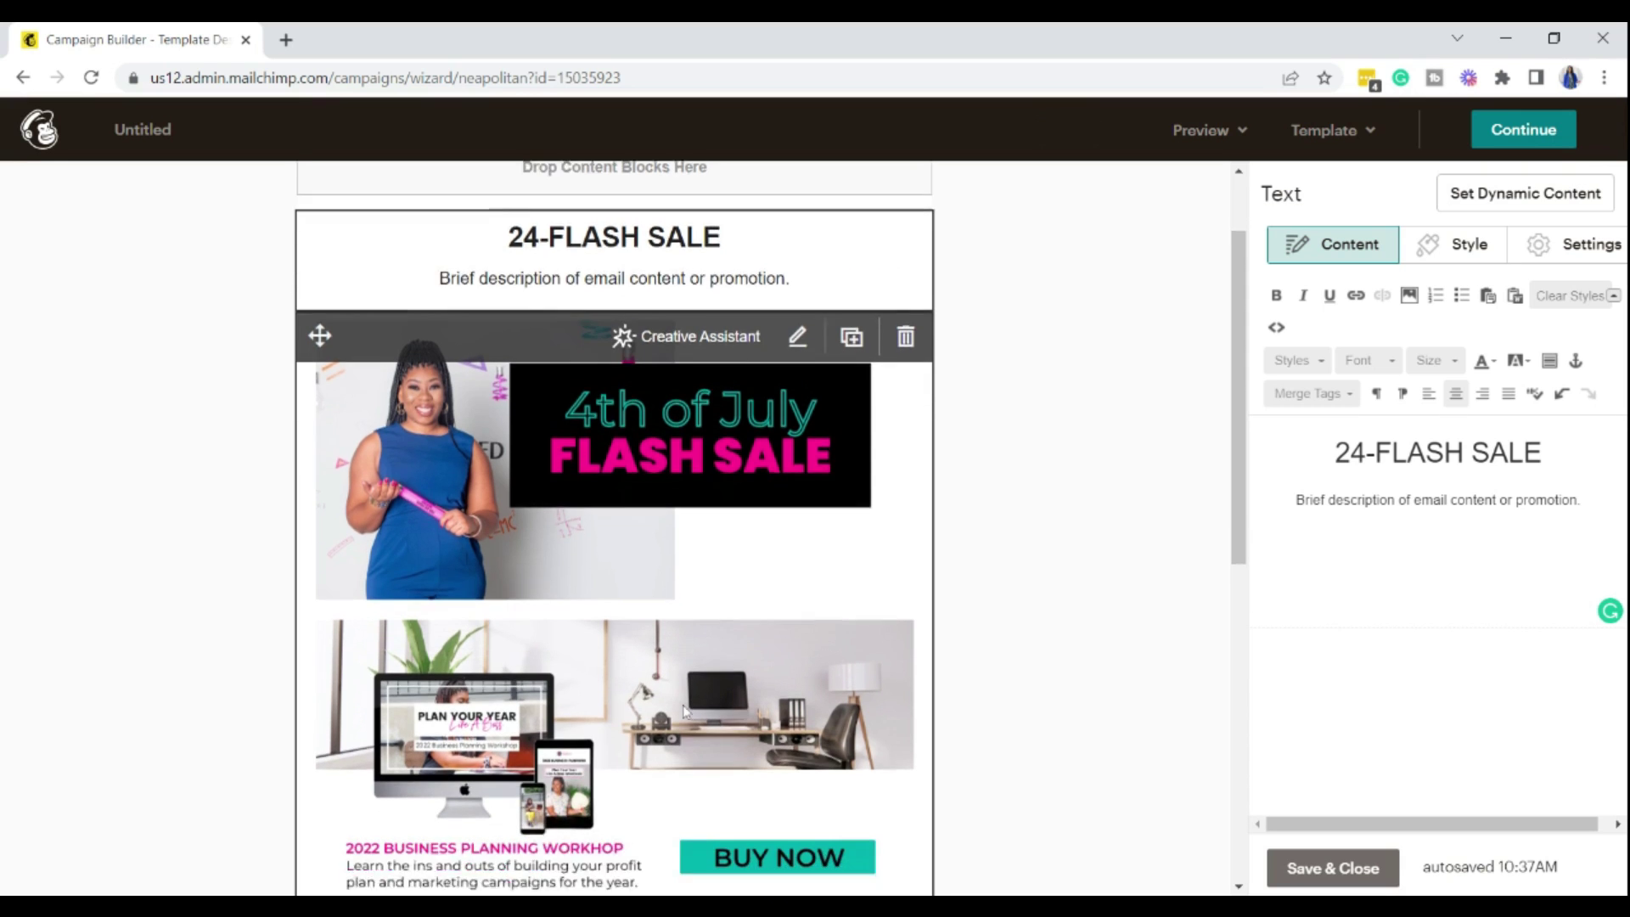
scroll(665, 518, up, 5)
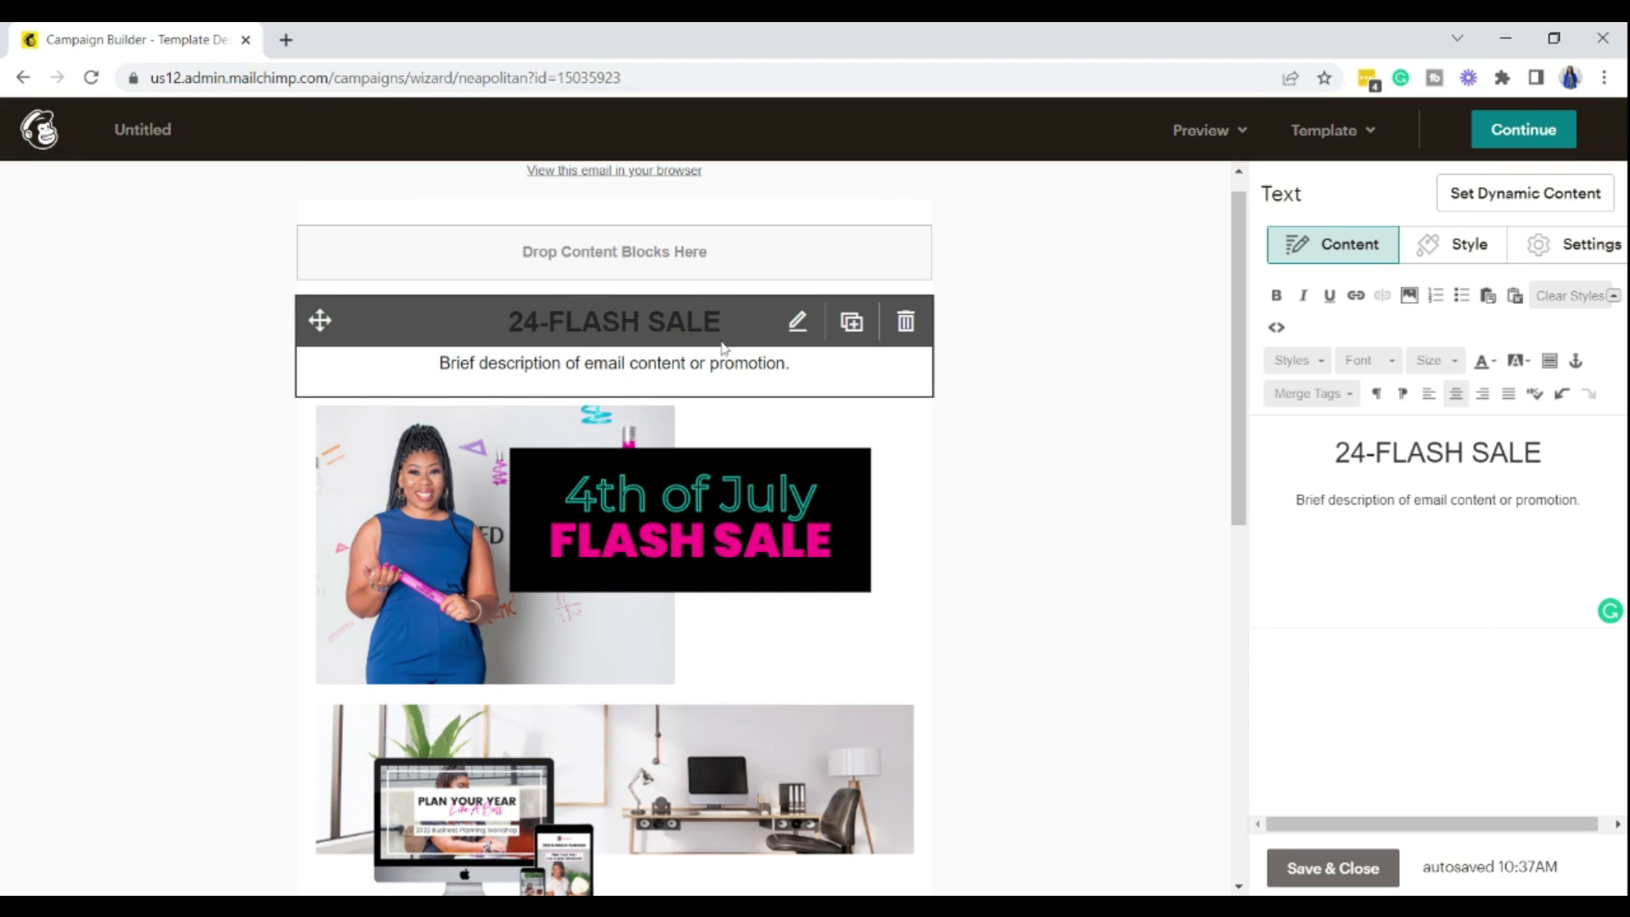
scroll(553, 451, down, 5)
scroll(621, 796, down, 4)
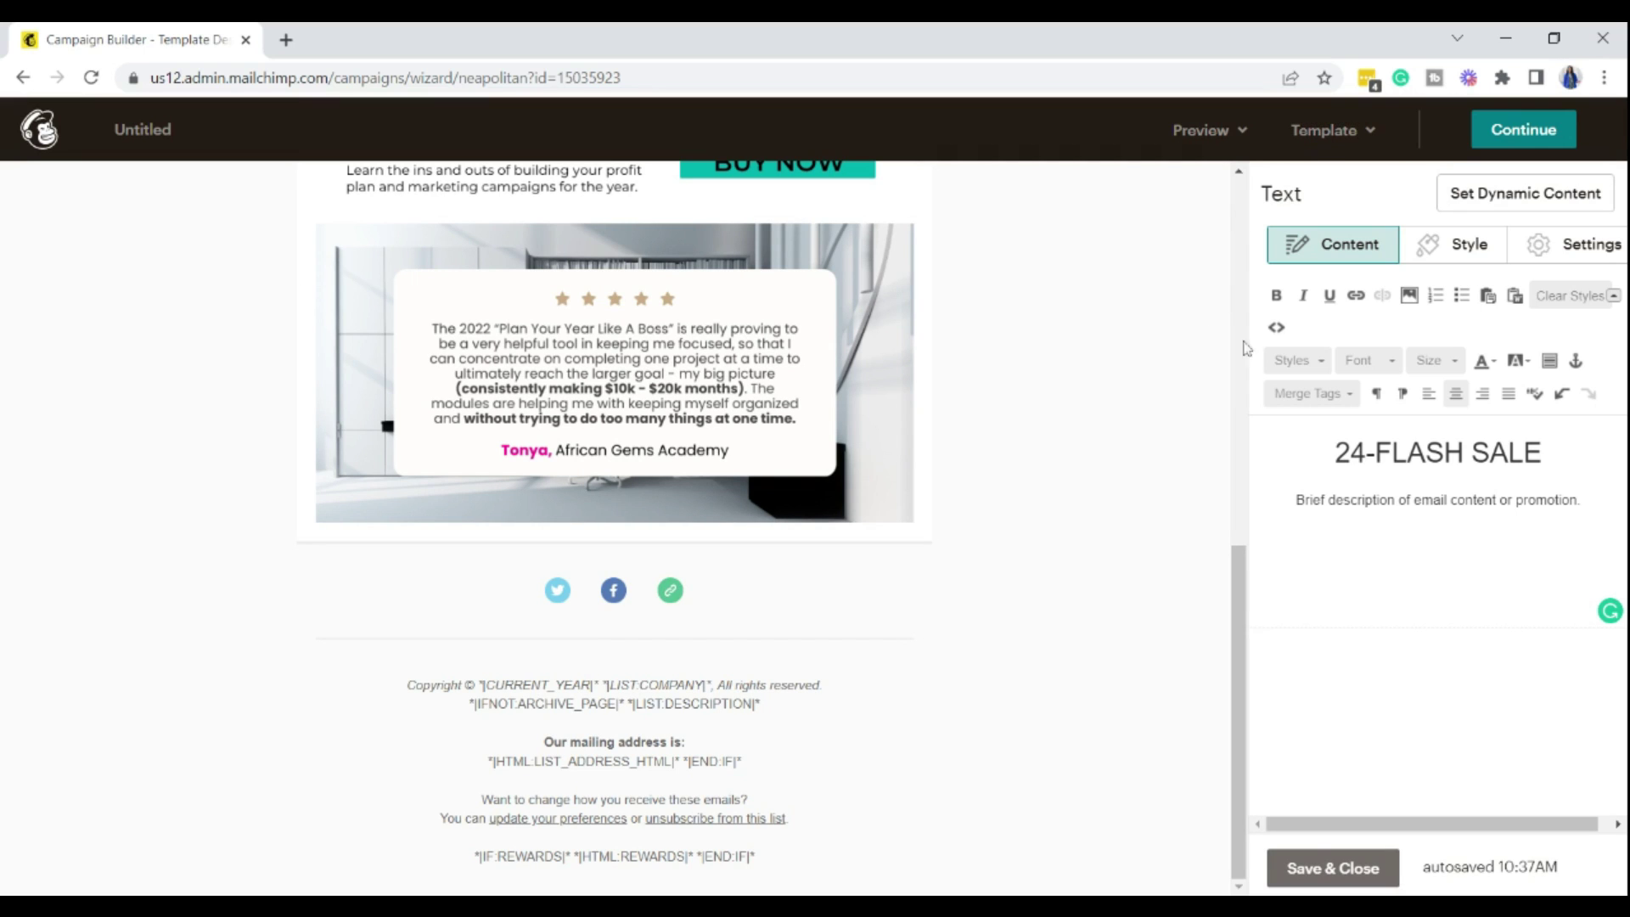
click(1299, 868)
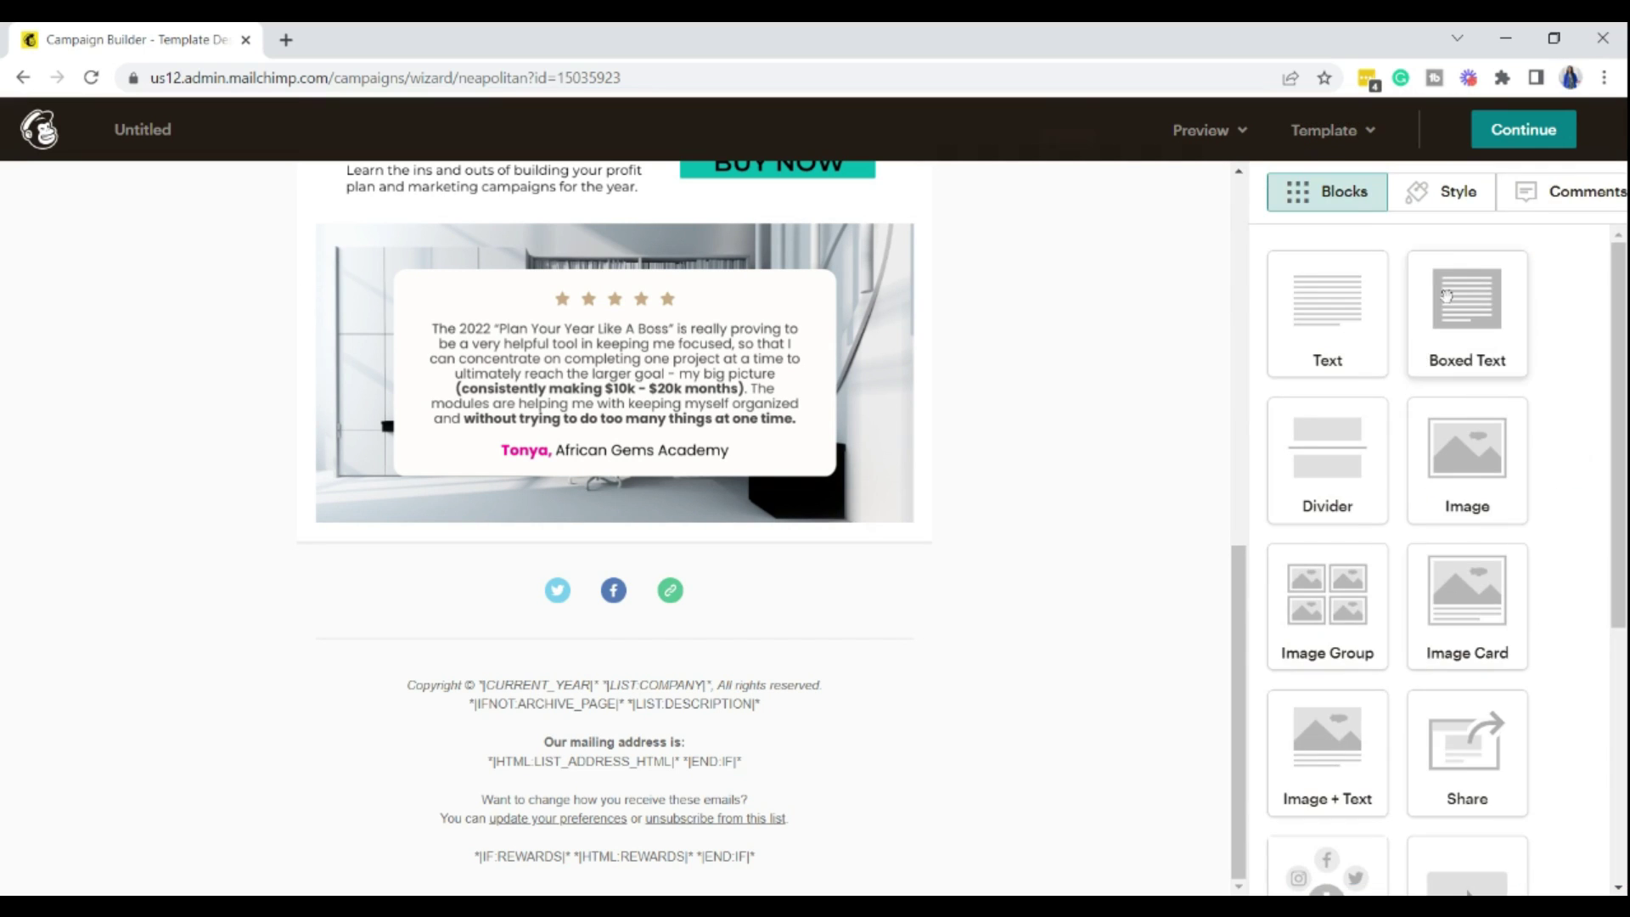
Step: Add a Buy Now button block directly below the promo image and save it with its default settings
scroll(1460, 450, down, 5)
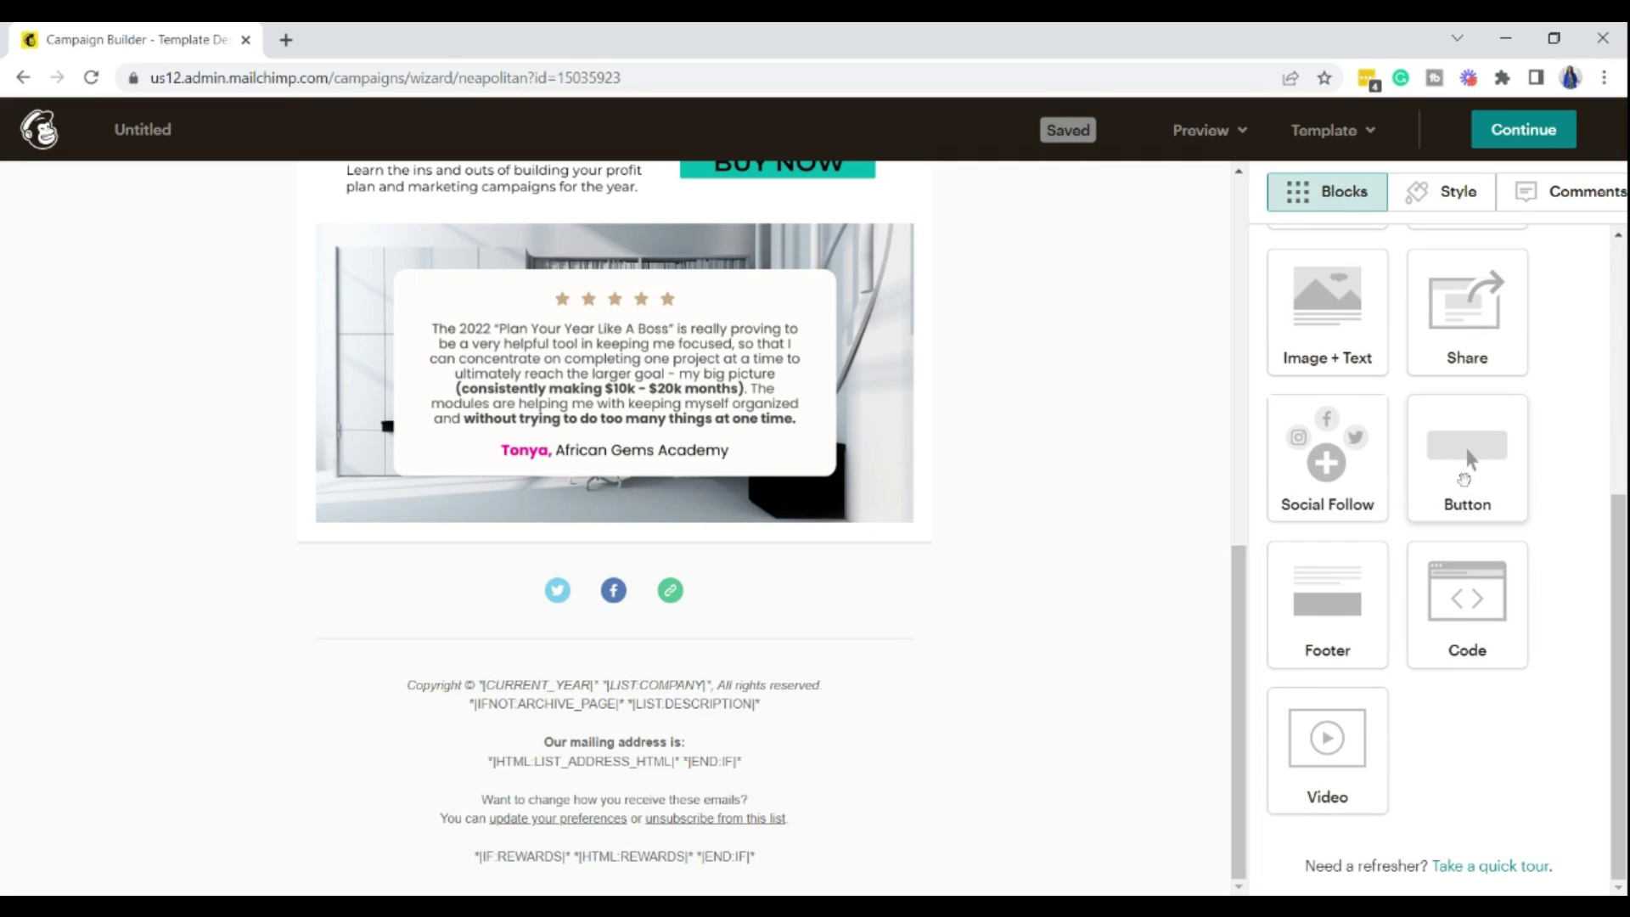
drag(1423, 477, 565, 559)
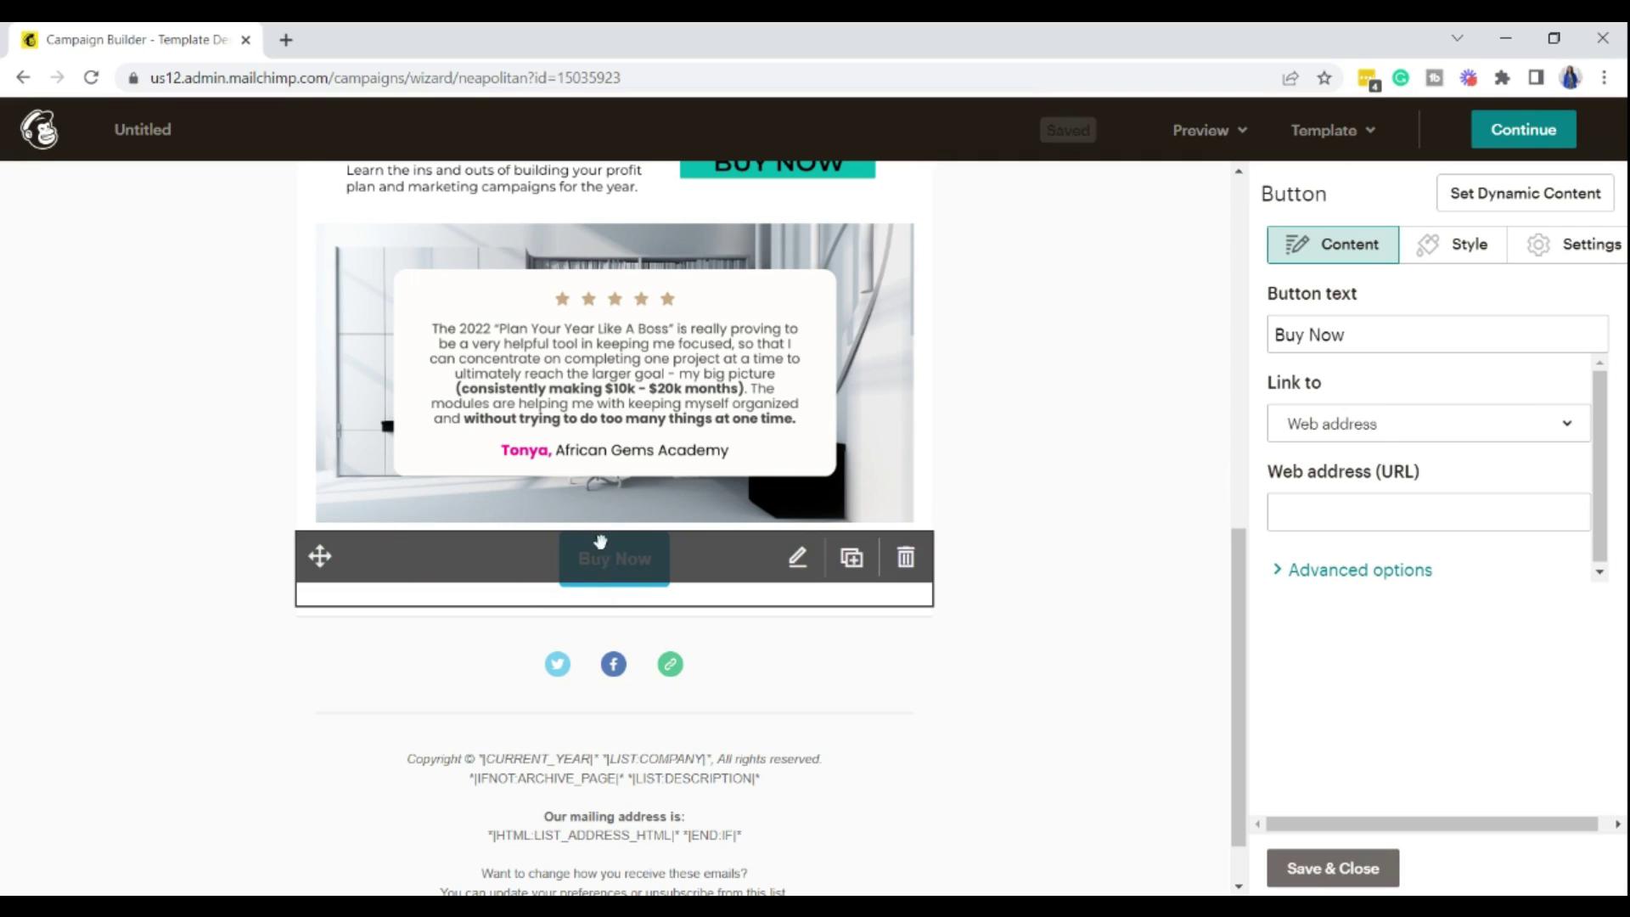
click(1321, 867)
Step: Review the email from the heading through the promo image's sections to the Buy Now button
scroll(1080, 559, up, 4)
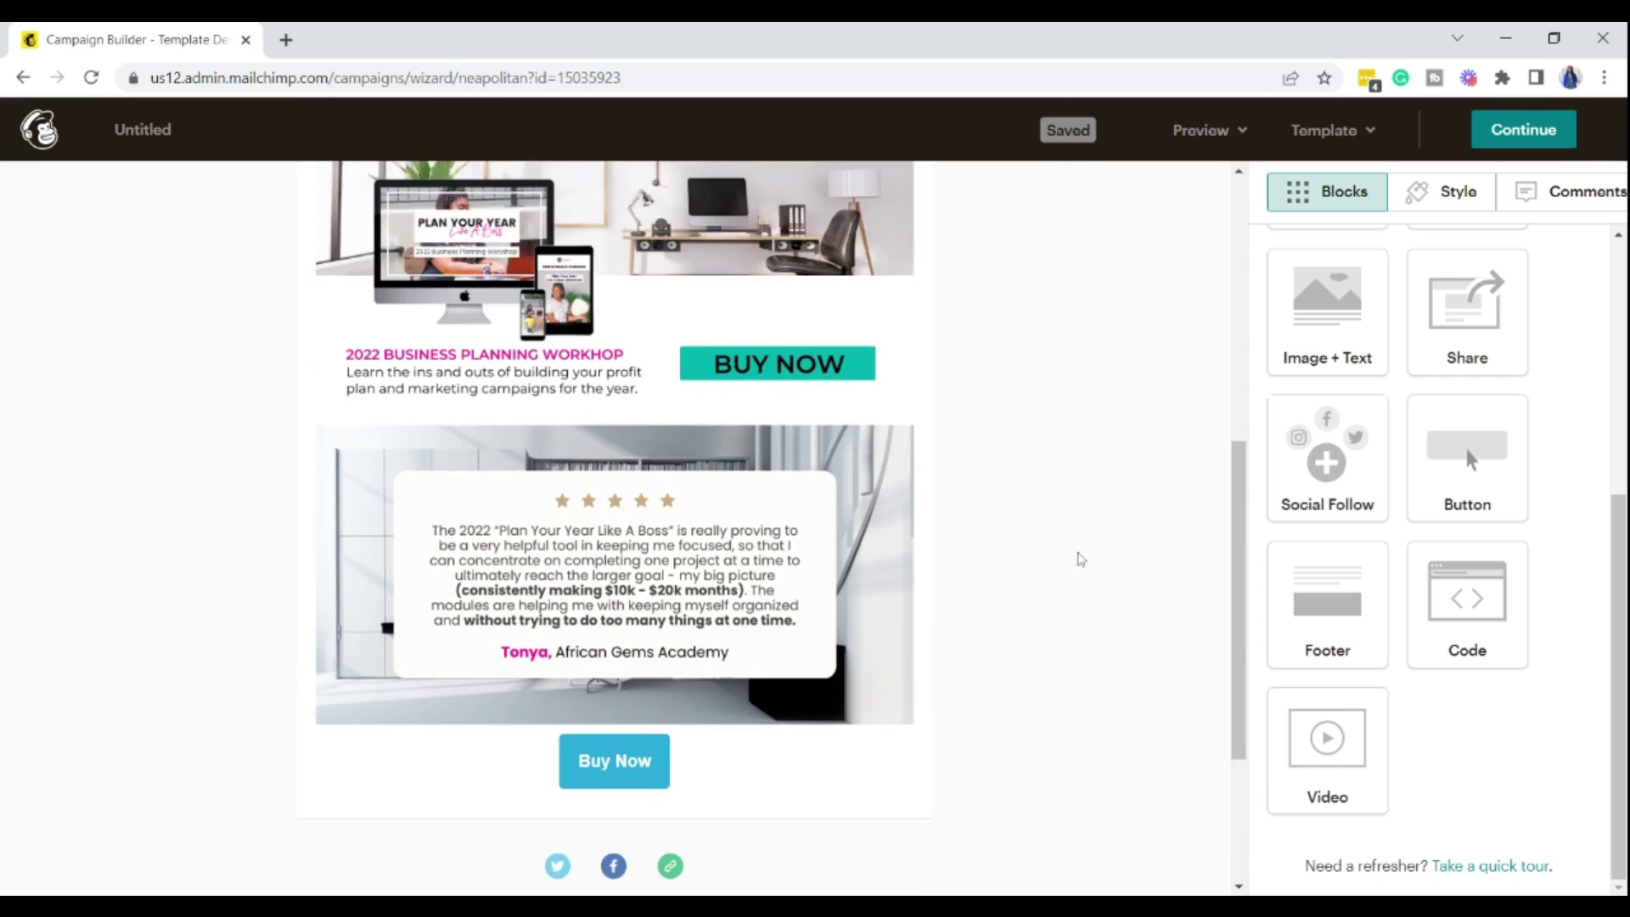
scroll(593, 586, up, 5)
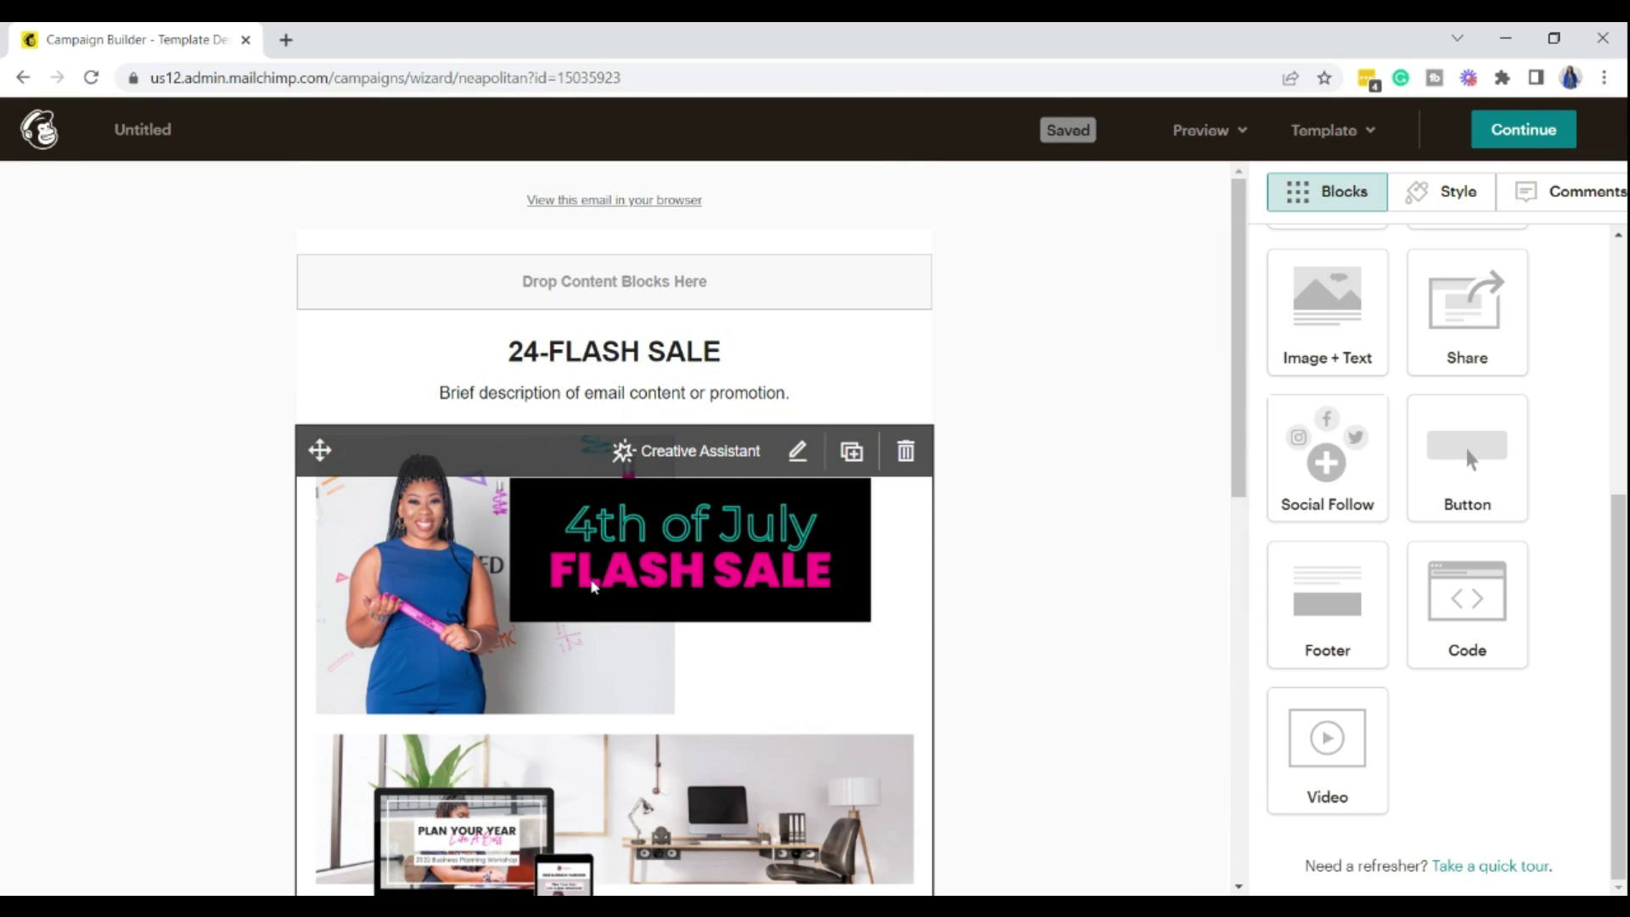
scroll(592, 586, down, 3)
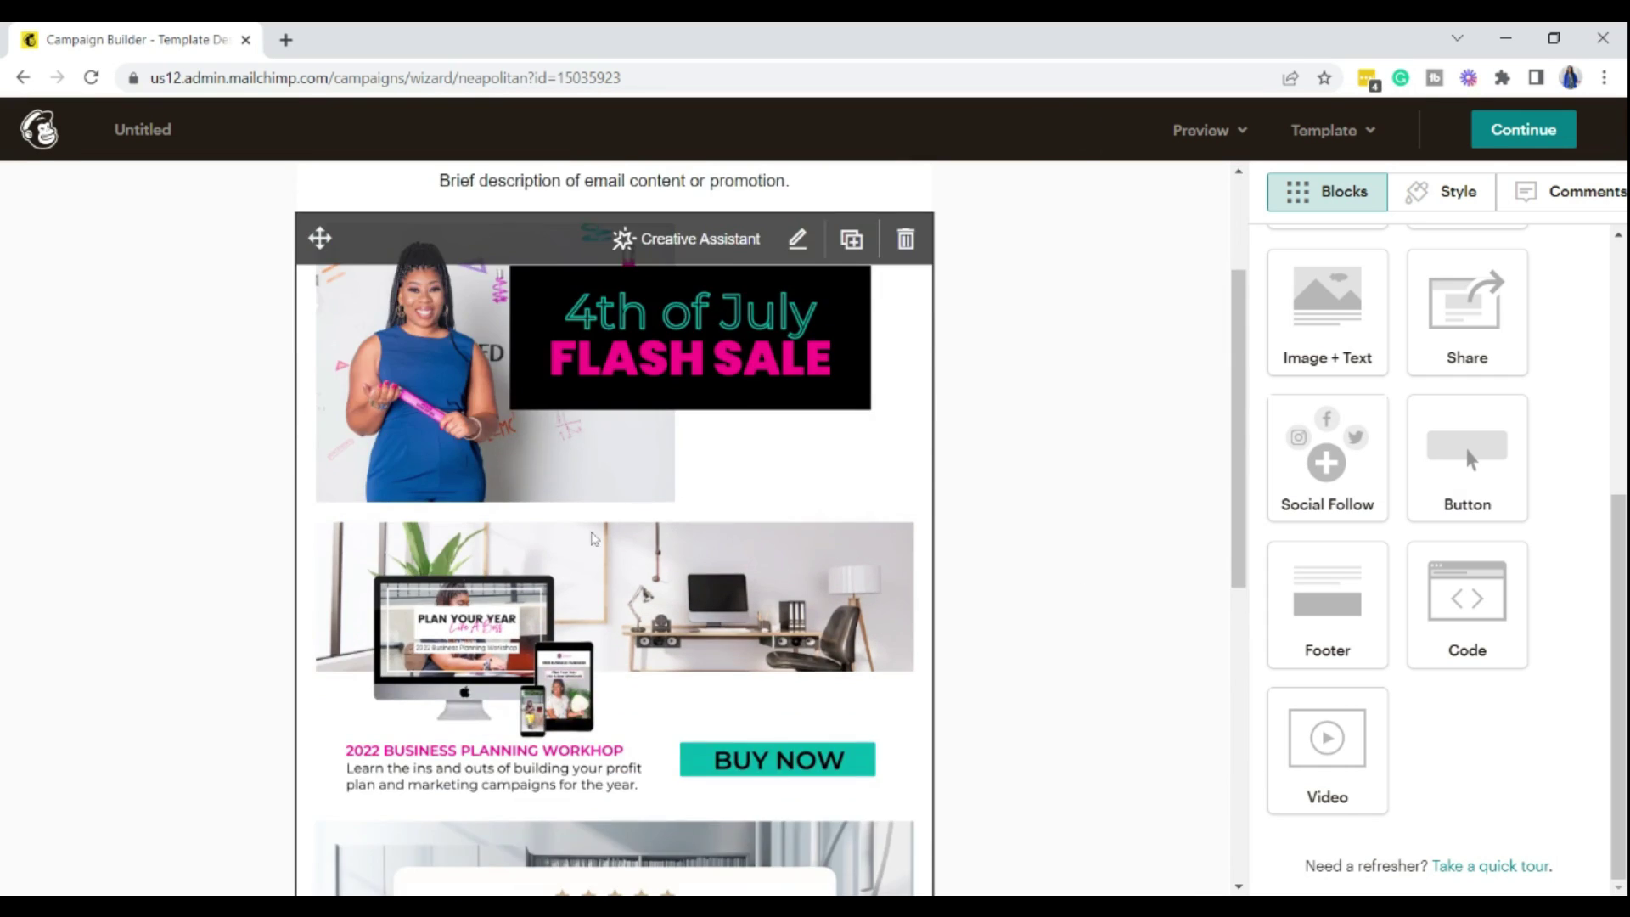
scroll(556, 369, down, 2)
scroll(565, 637, up, 1)
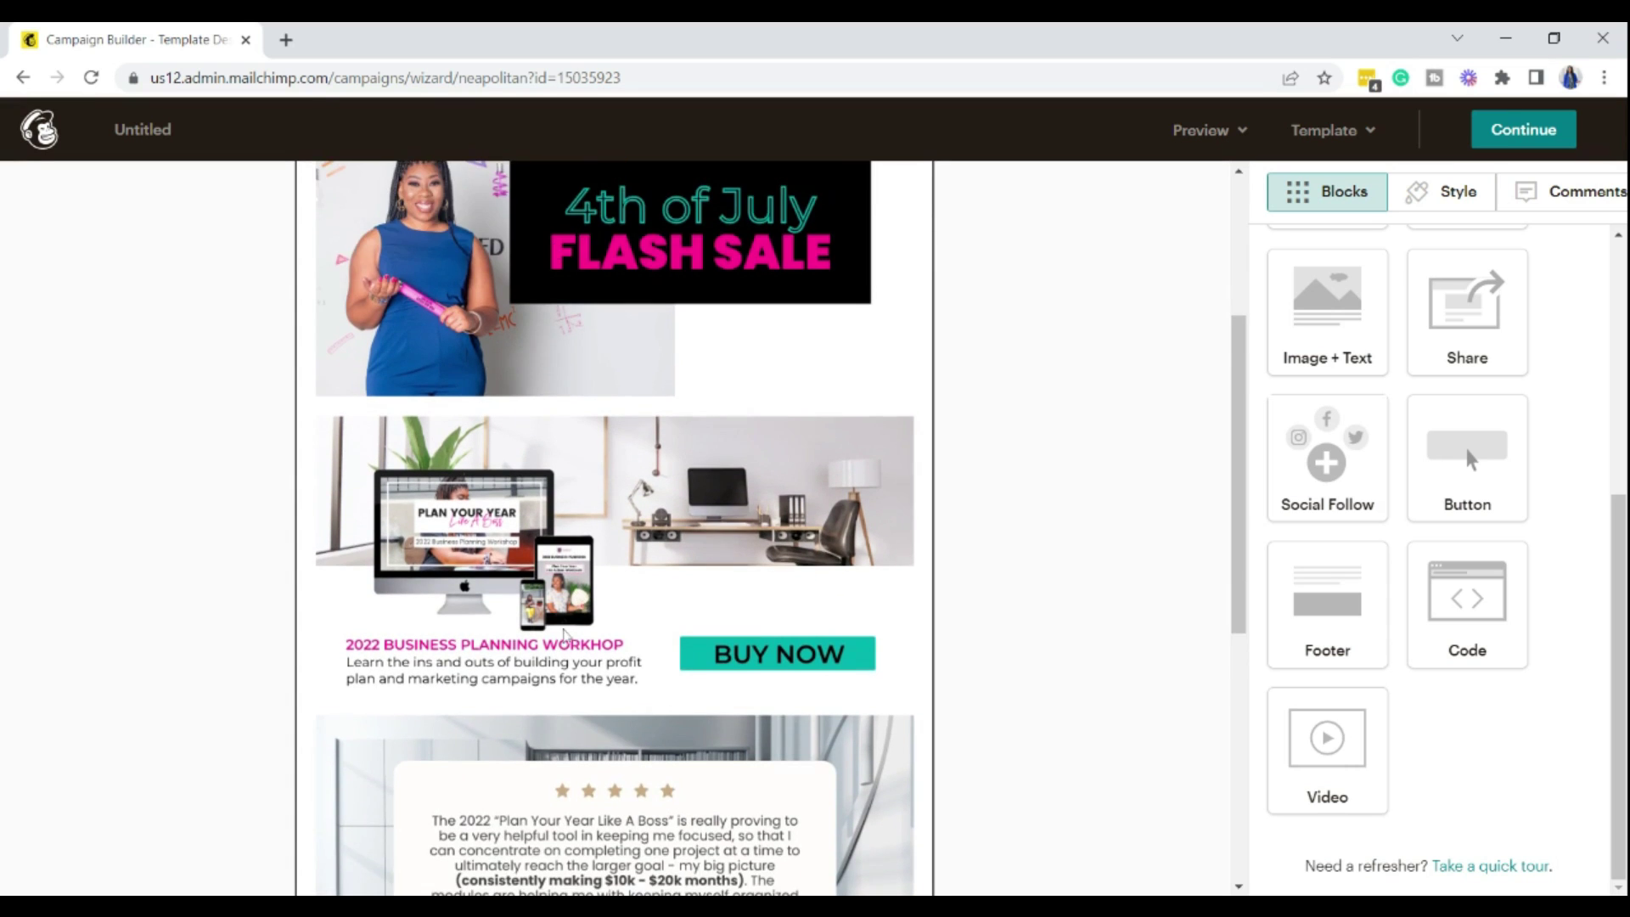
scroll(571, 679, down, 1)
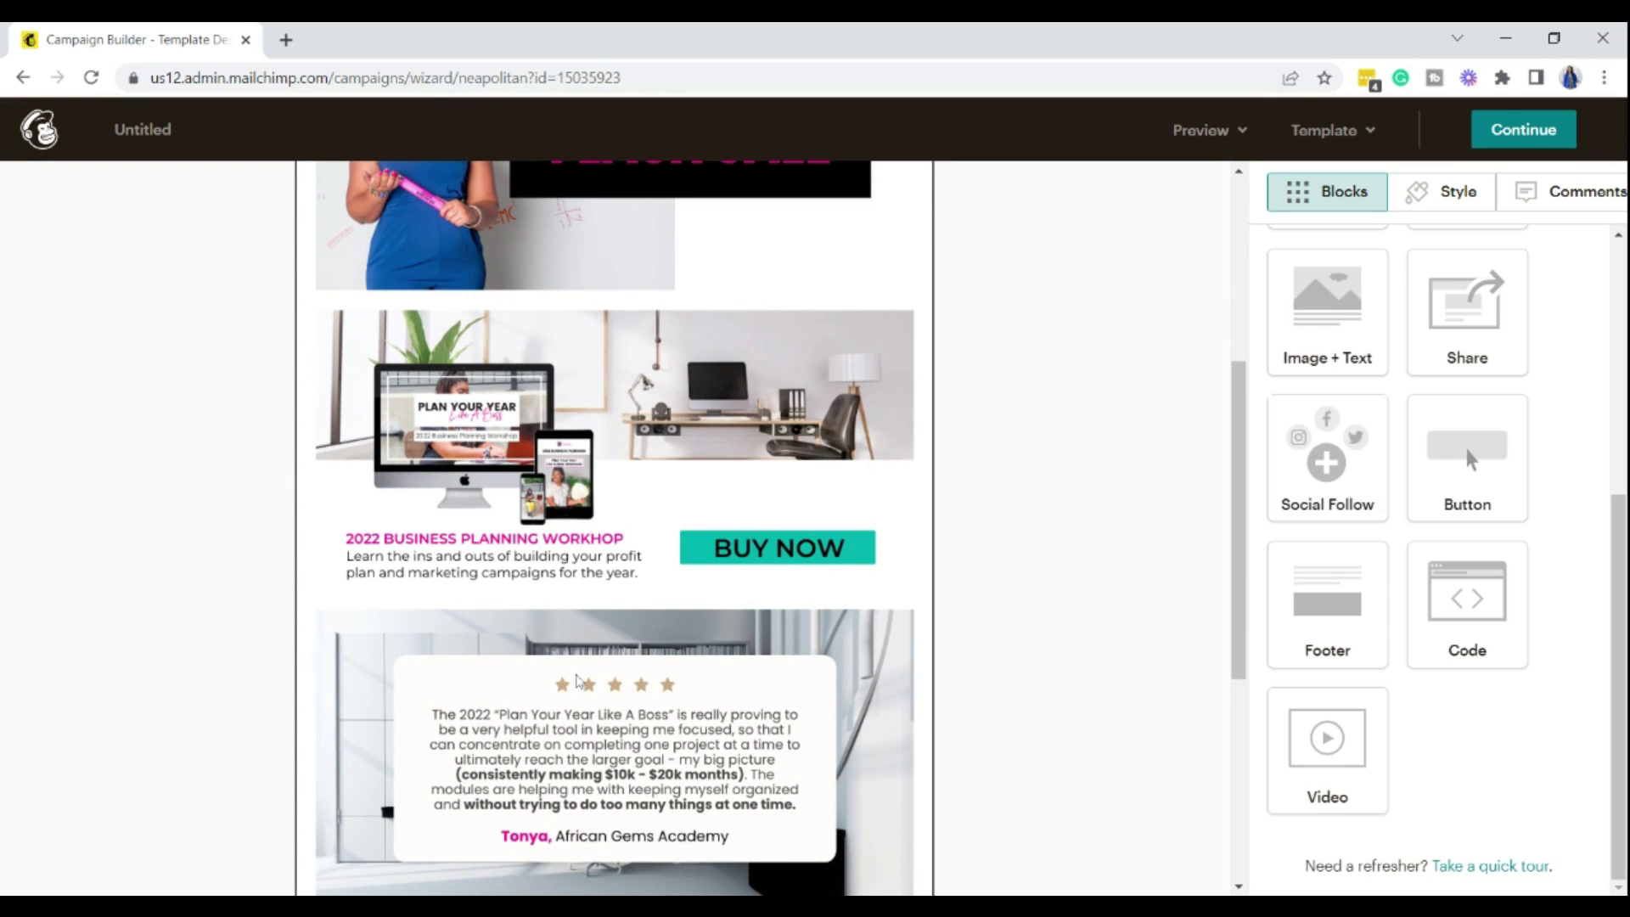
scroll(576, 679, up, 3)
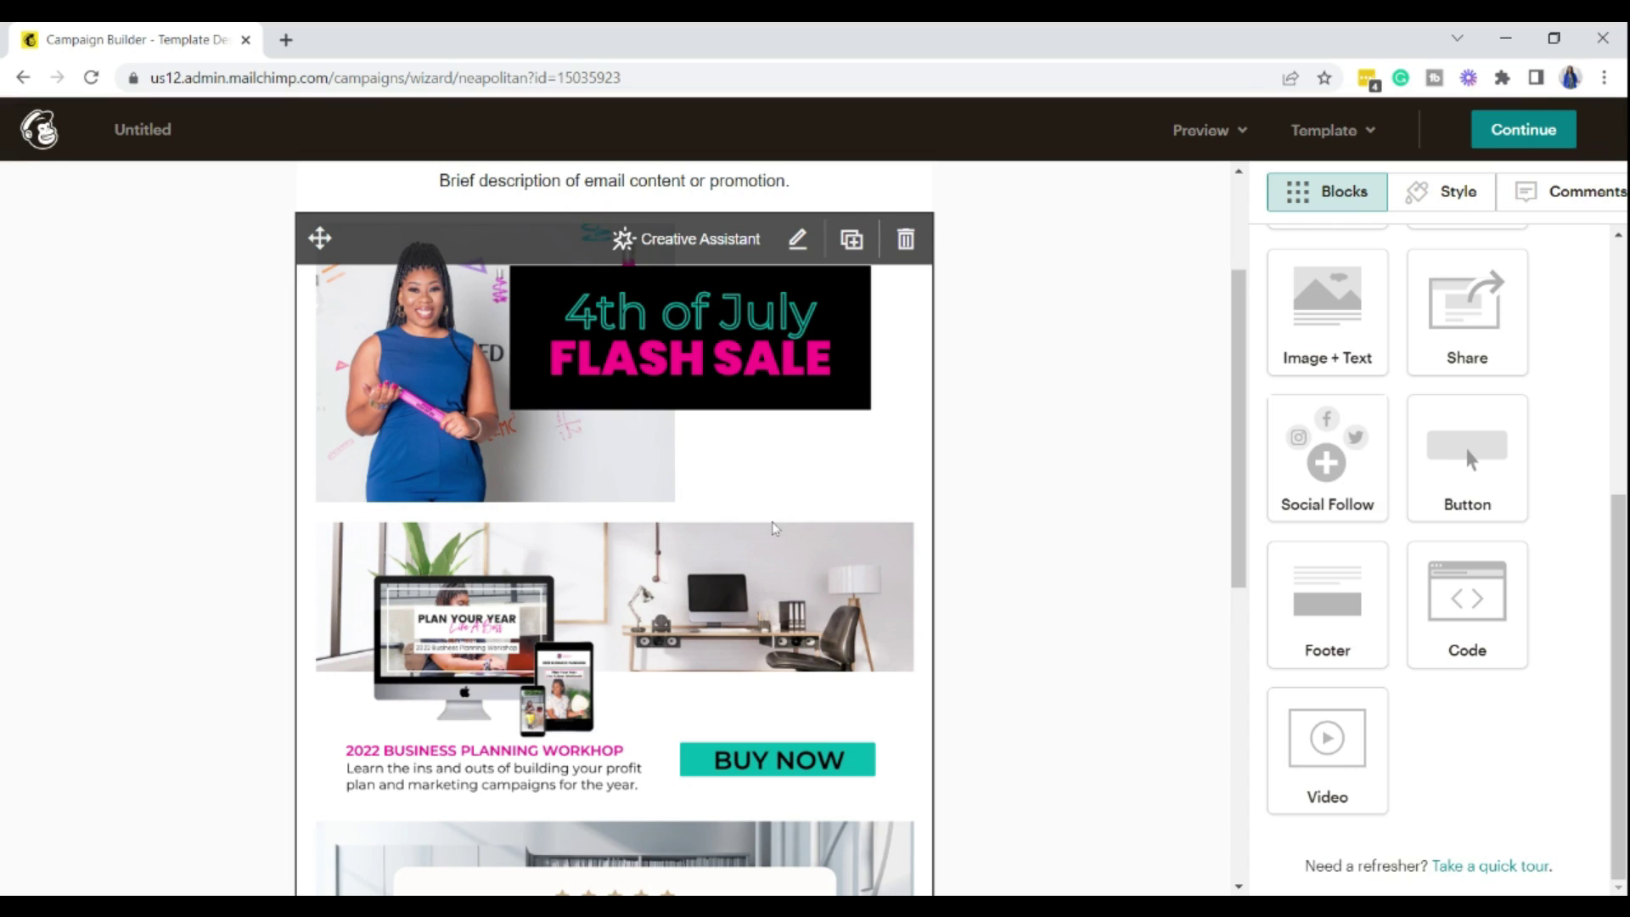
scroll(606, 599, up, 1)
scroll(628, 475, down, 5)
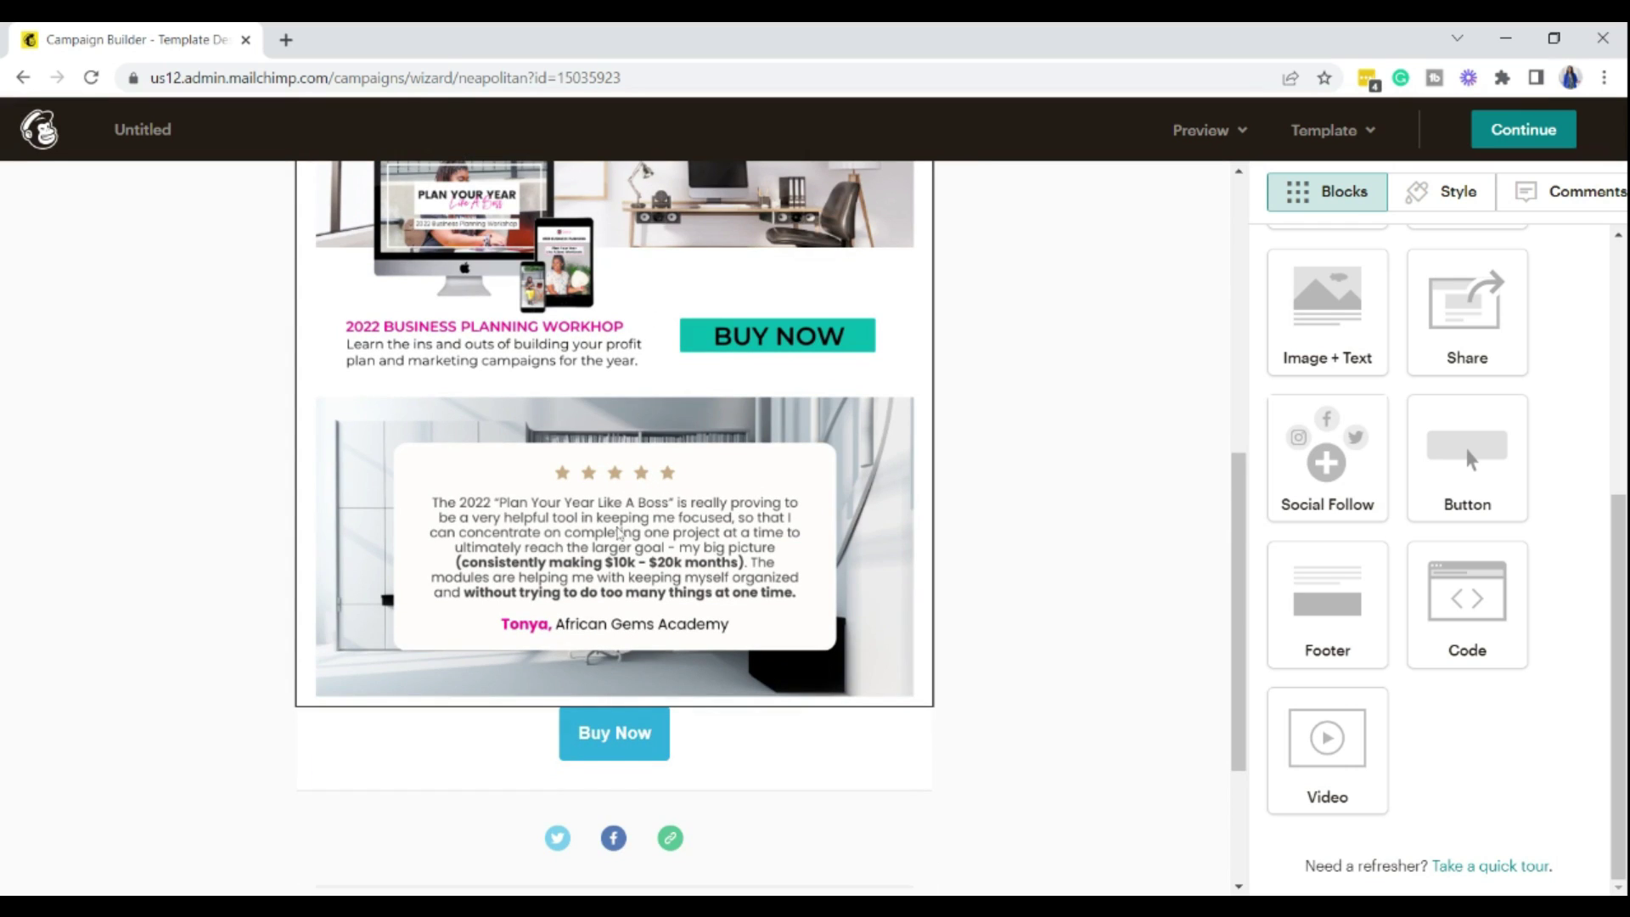
scroll(618, 540, up, 8)
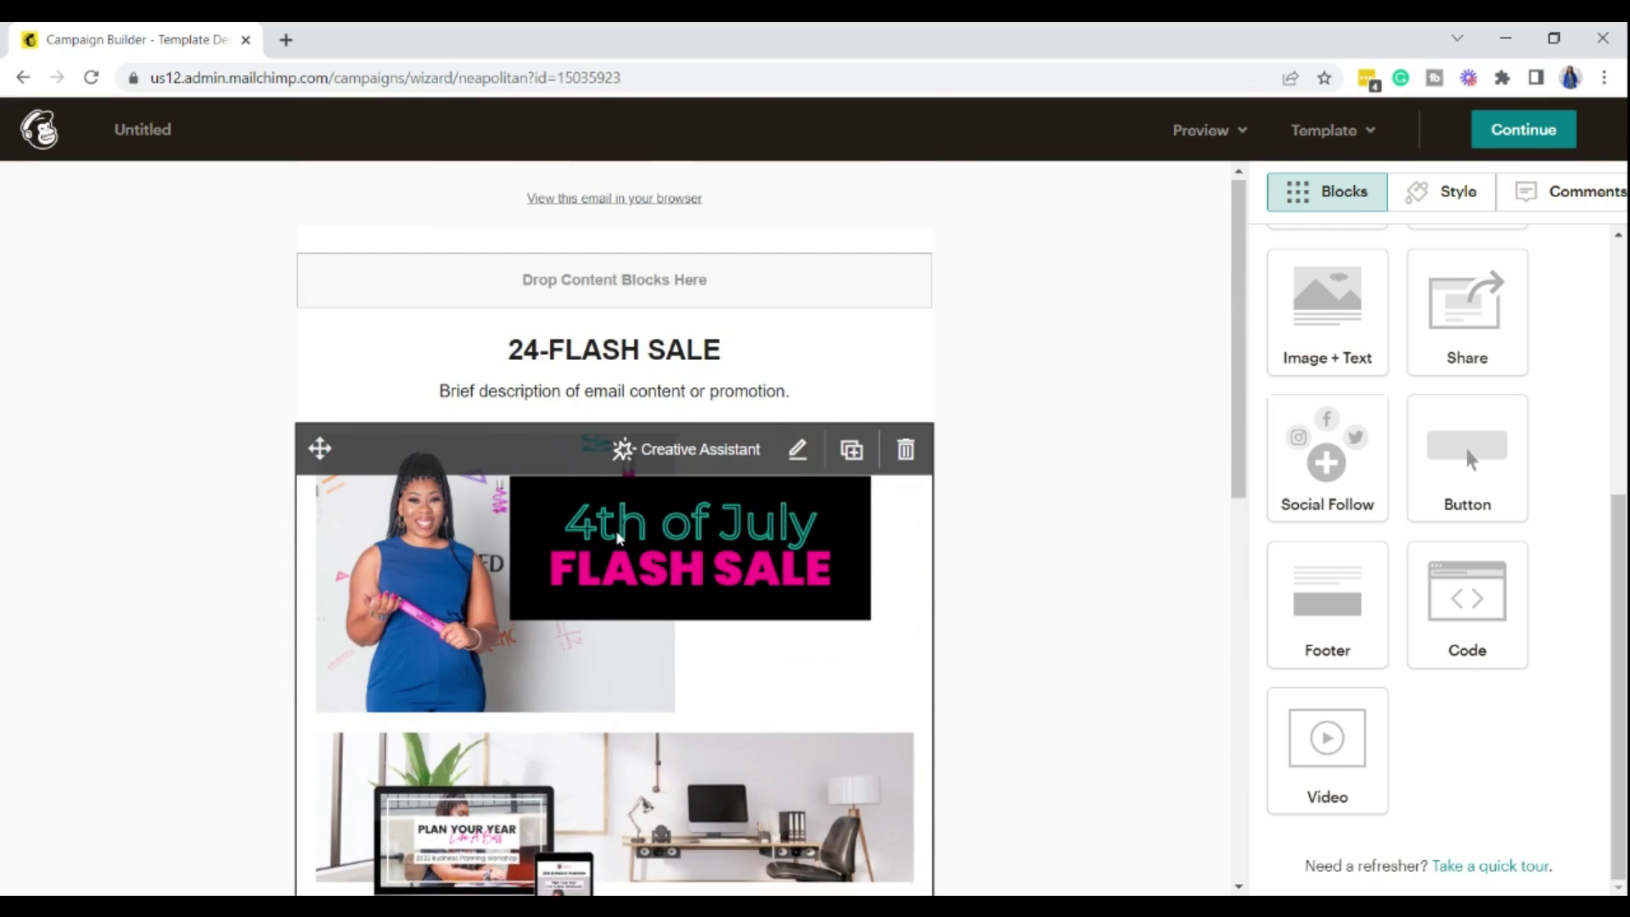
Step: Duplicate the promo image block, check both images in the email, and open the copy in the image editor
click(849, 453)
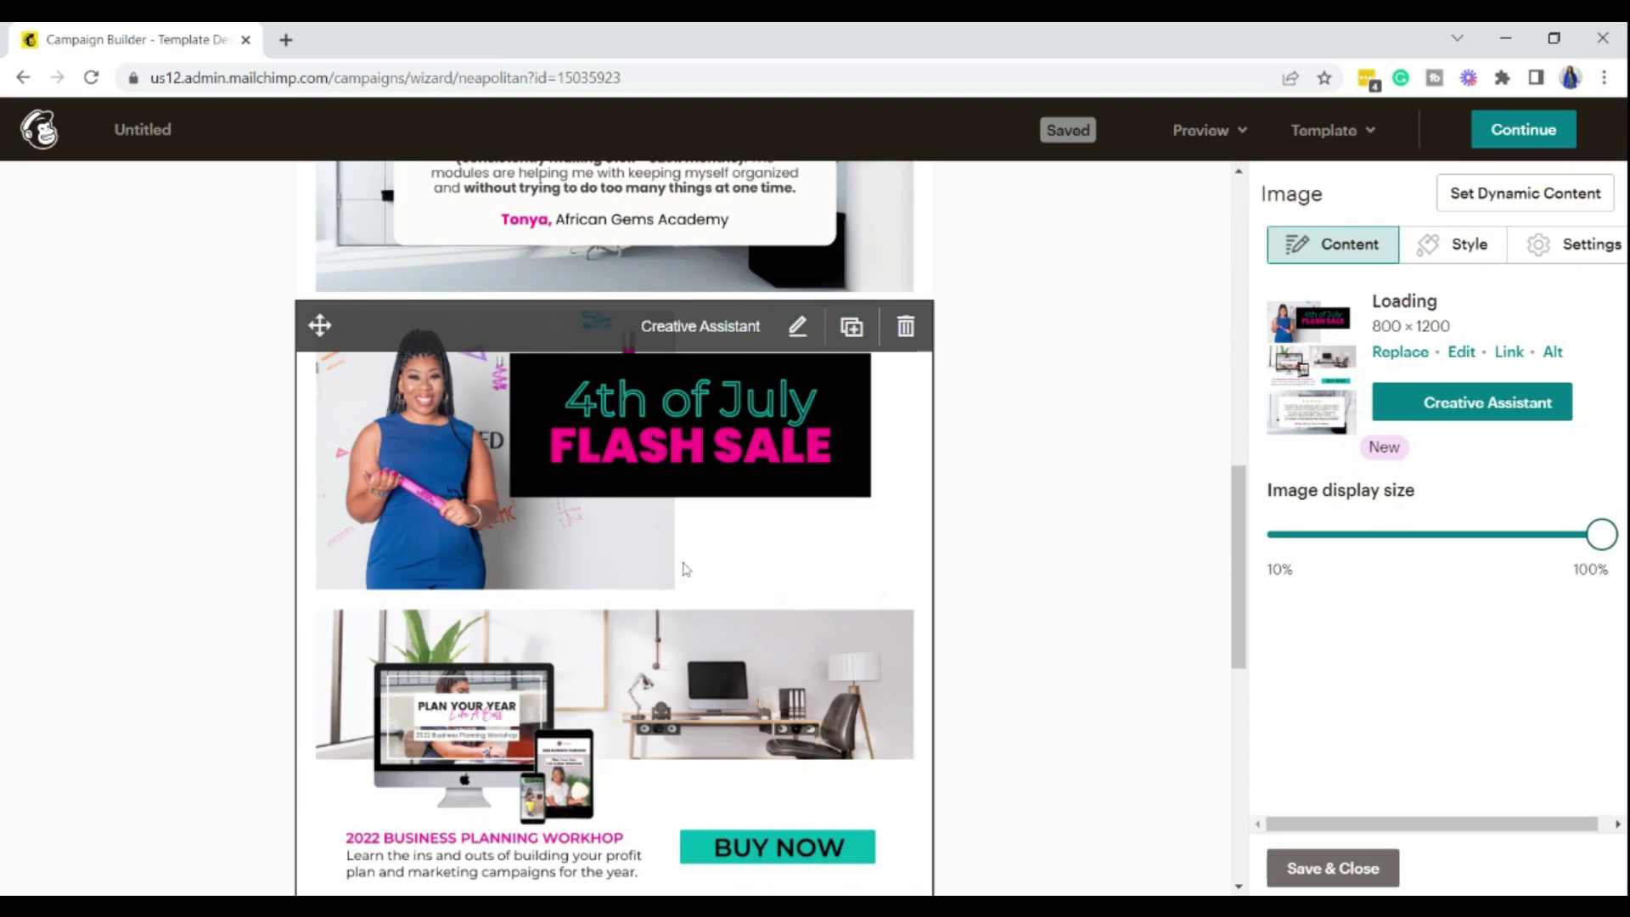
scroll(684, 565, down, 3)
scroll(681, 357, up, 10)
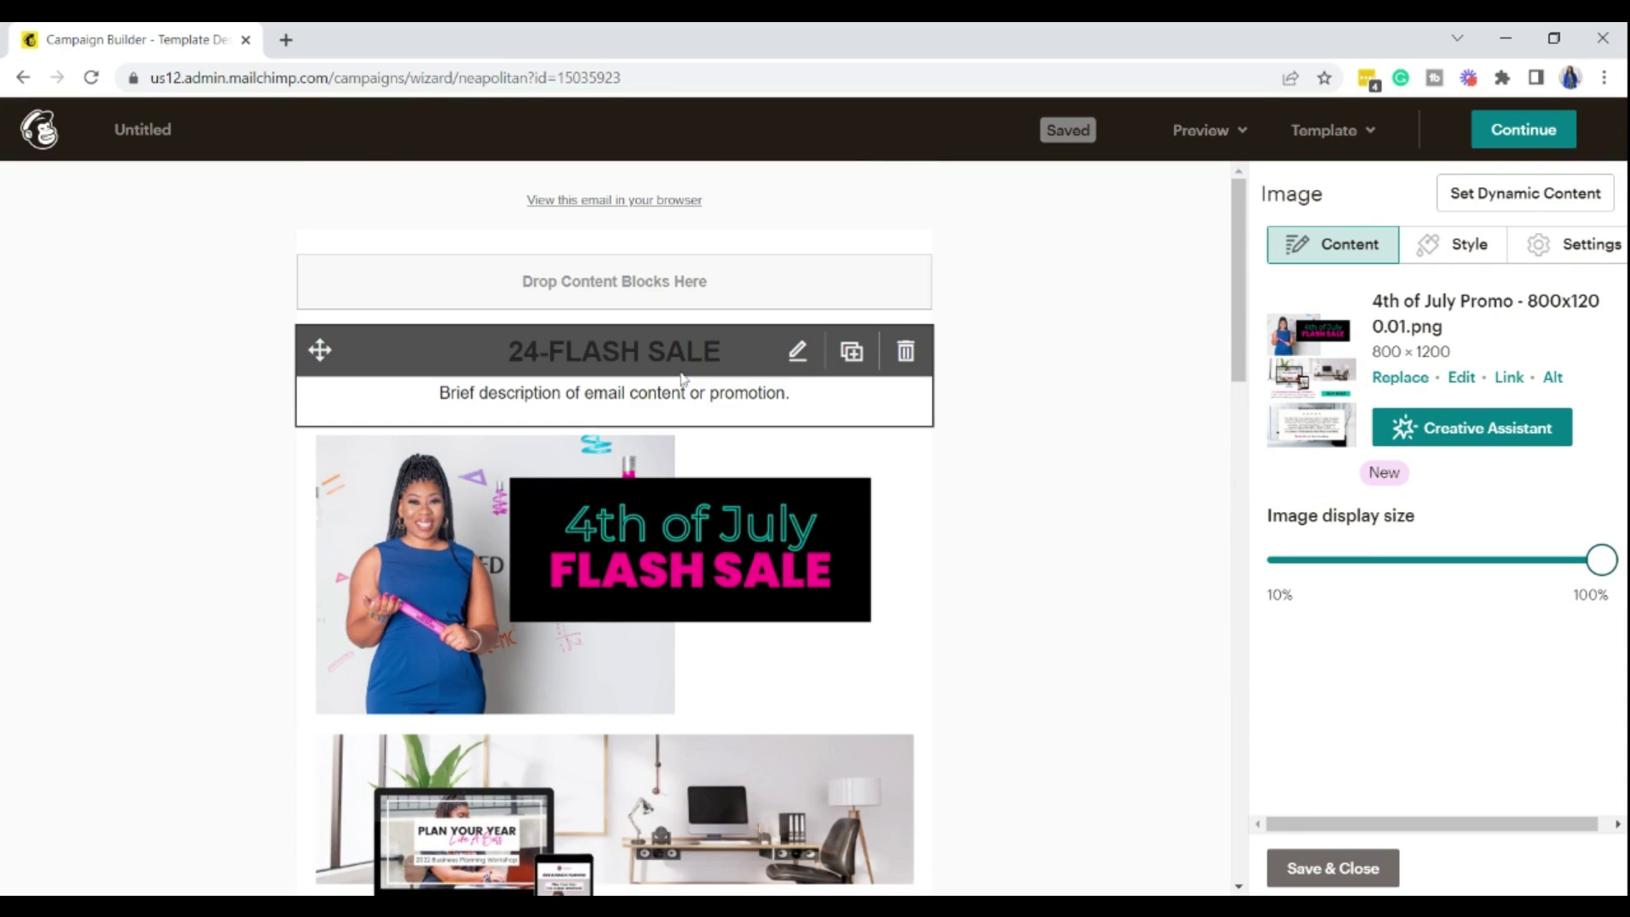
scroll(681, 382, down, 10)
scroll(675, 492, up, 7)
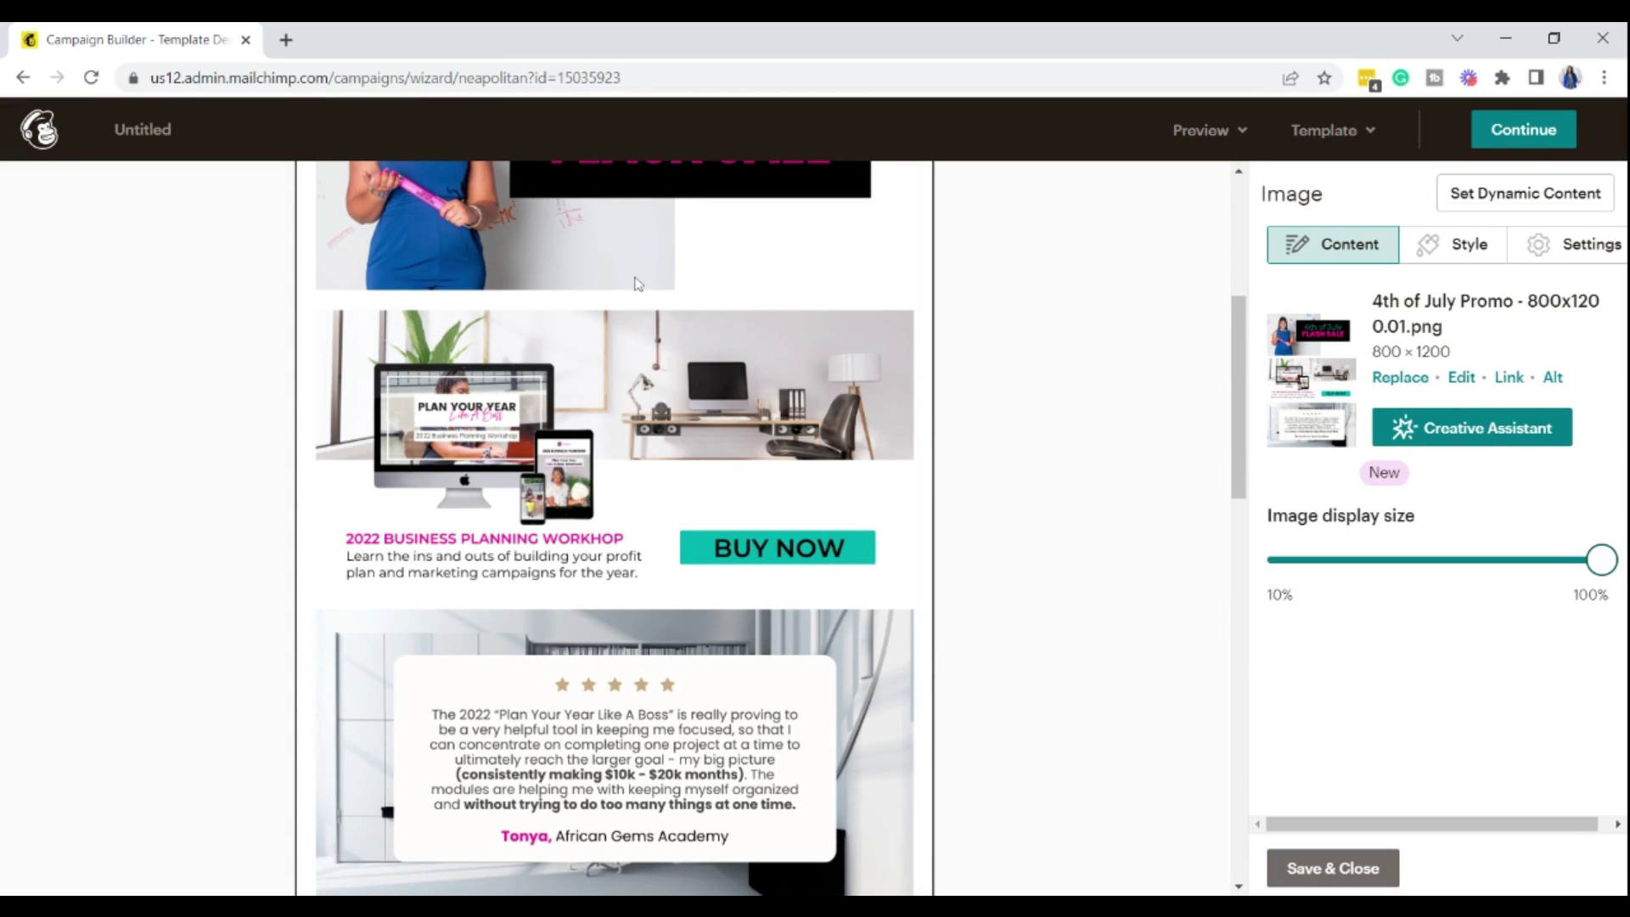
click(1459, 377)
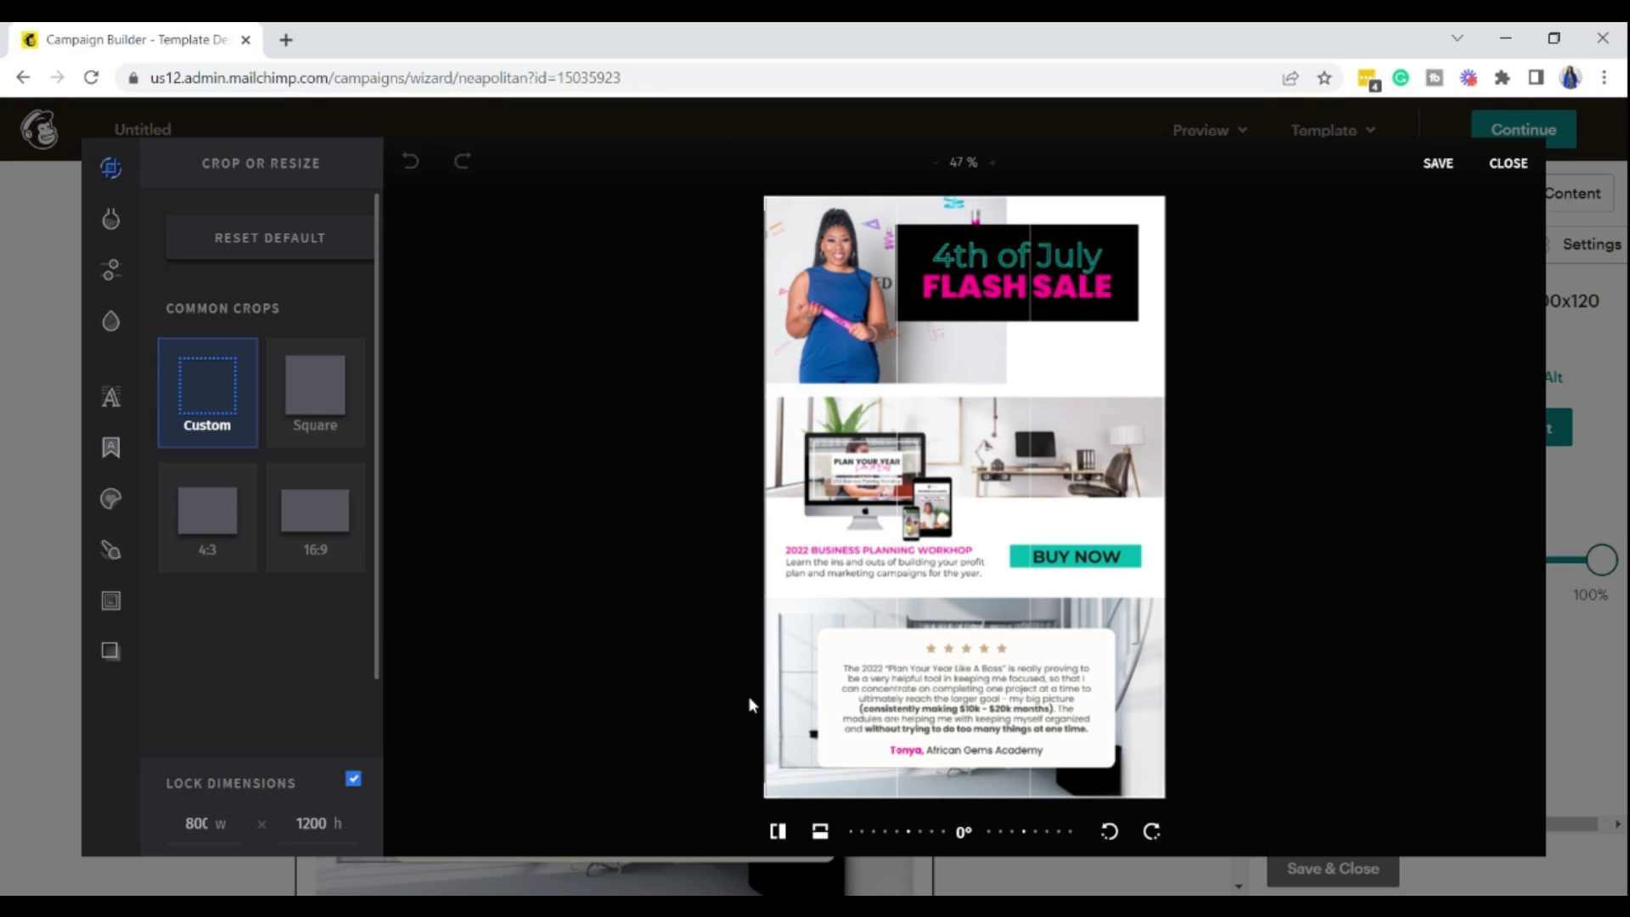
Step: Try to crop the promo image from its lower-left corner with the dimensions locked
click(949, 631)
drag(768, 802, 786, 763)
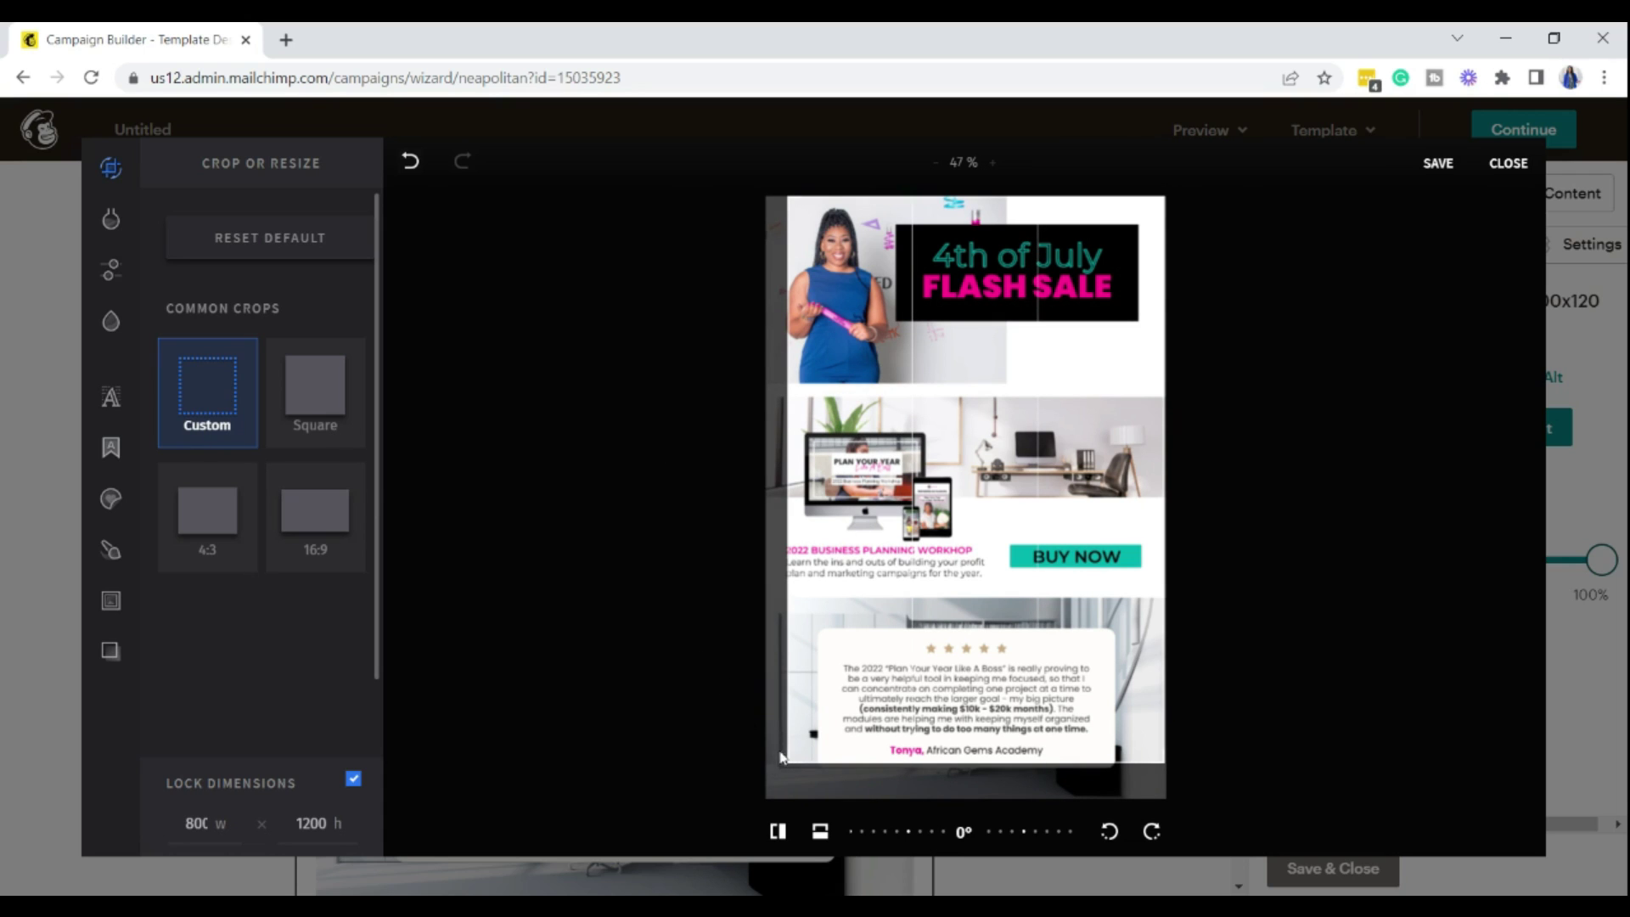
drag(789, 774, 735, 773)
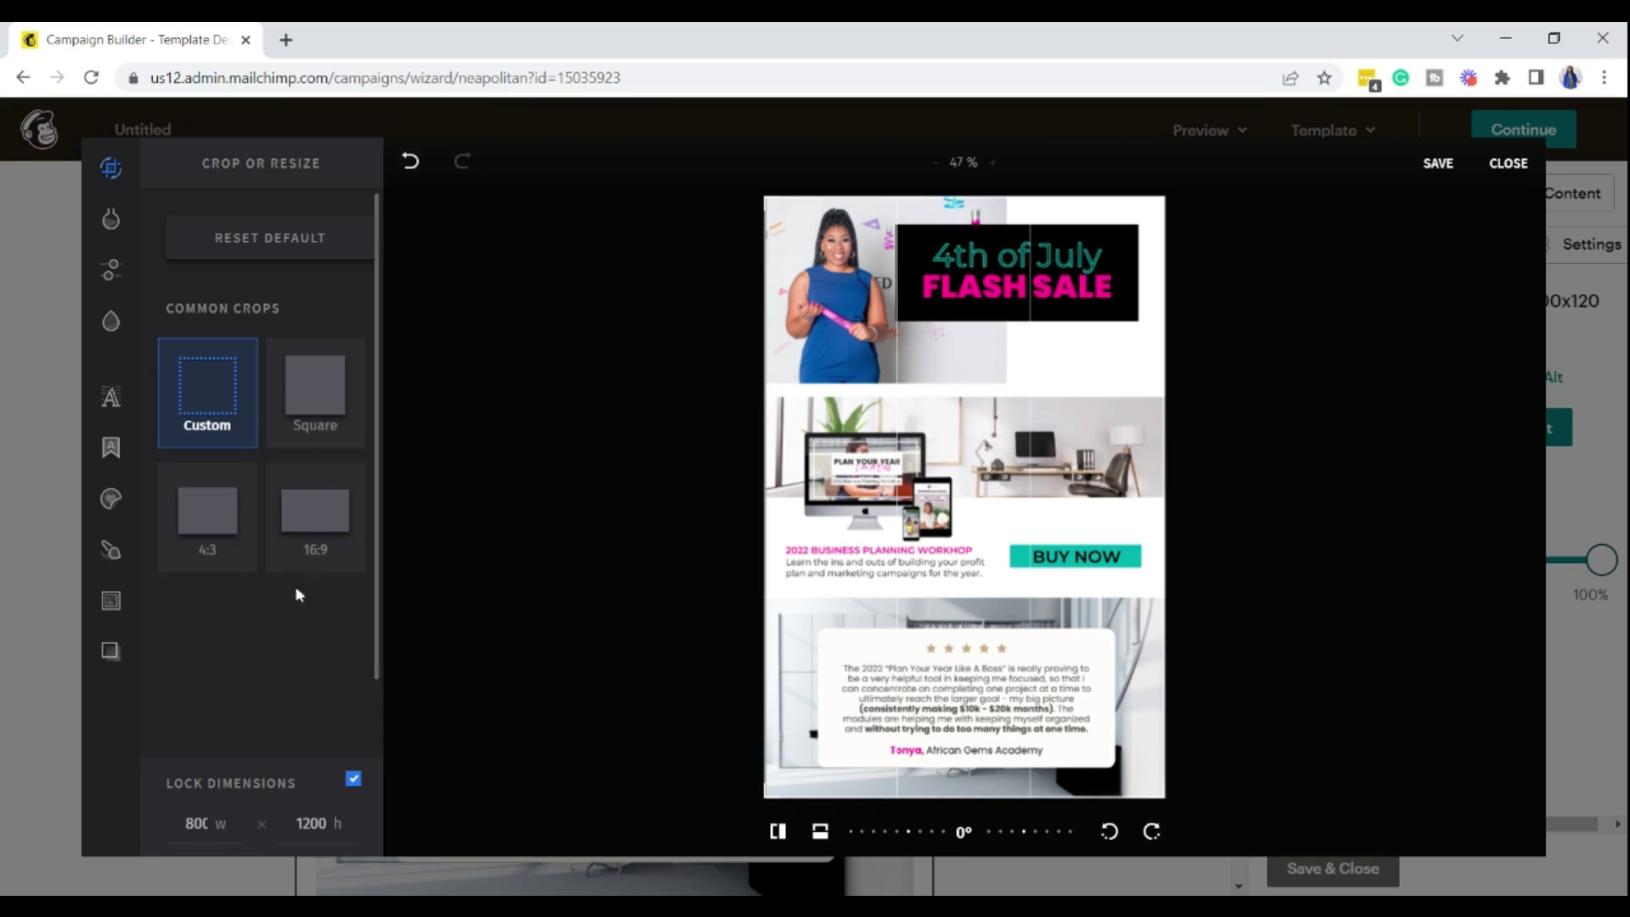
Step: Unlock the dimensions, crop the upper promo image to its 4th of July Flash Sale header at about 800 x 399 px, and save the block
click(353, 778)
drag(769, 798, 703, 398)
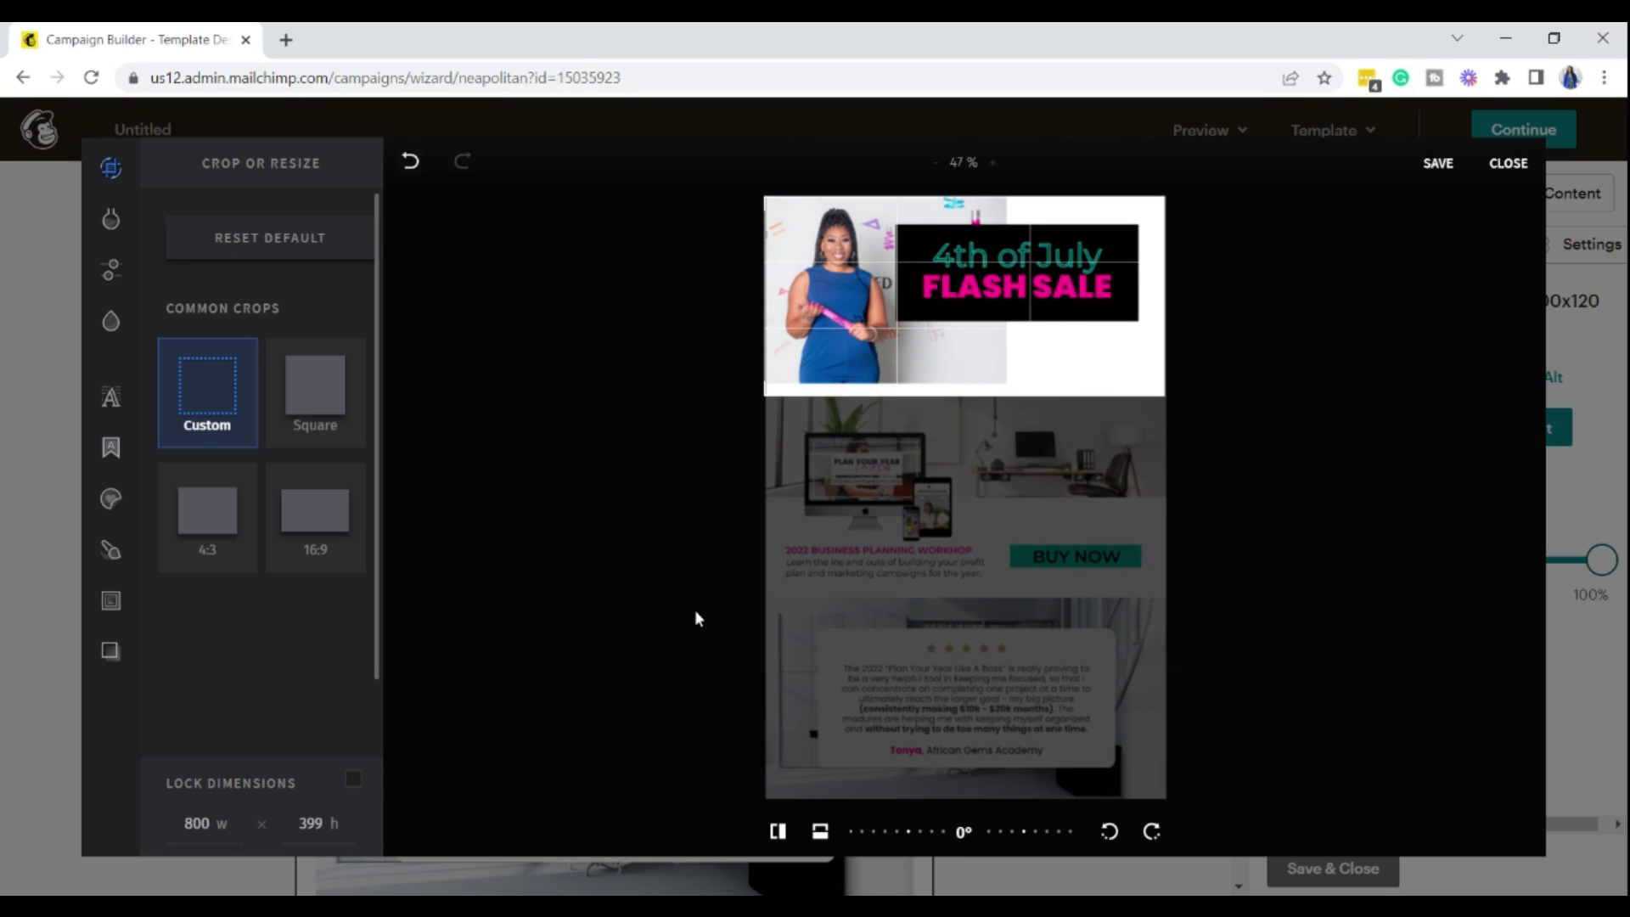
click(1438, 163)
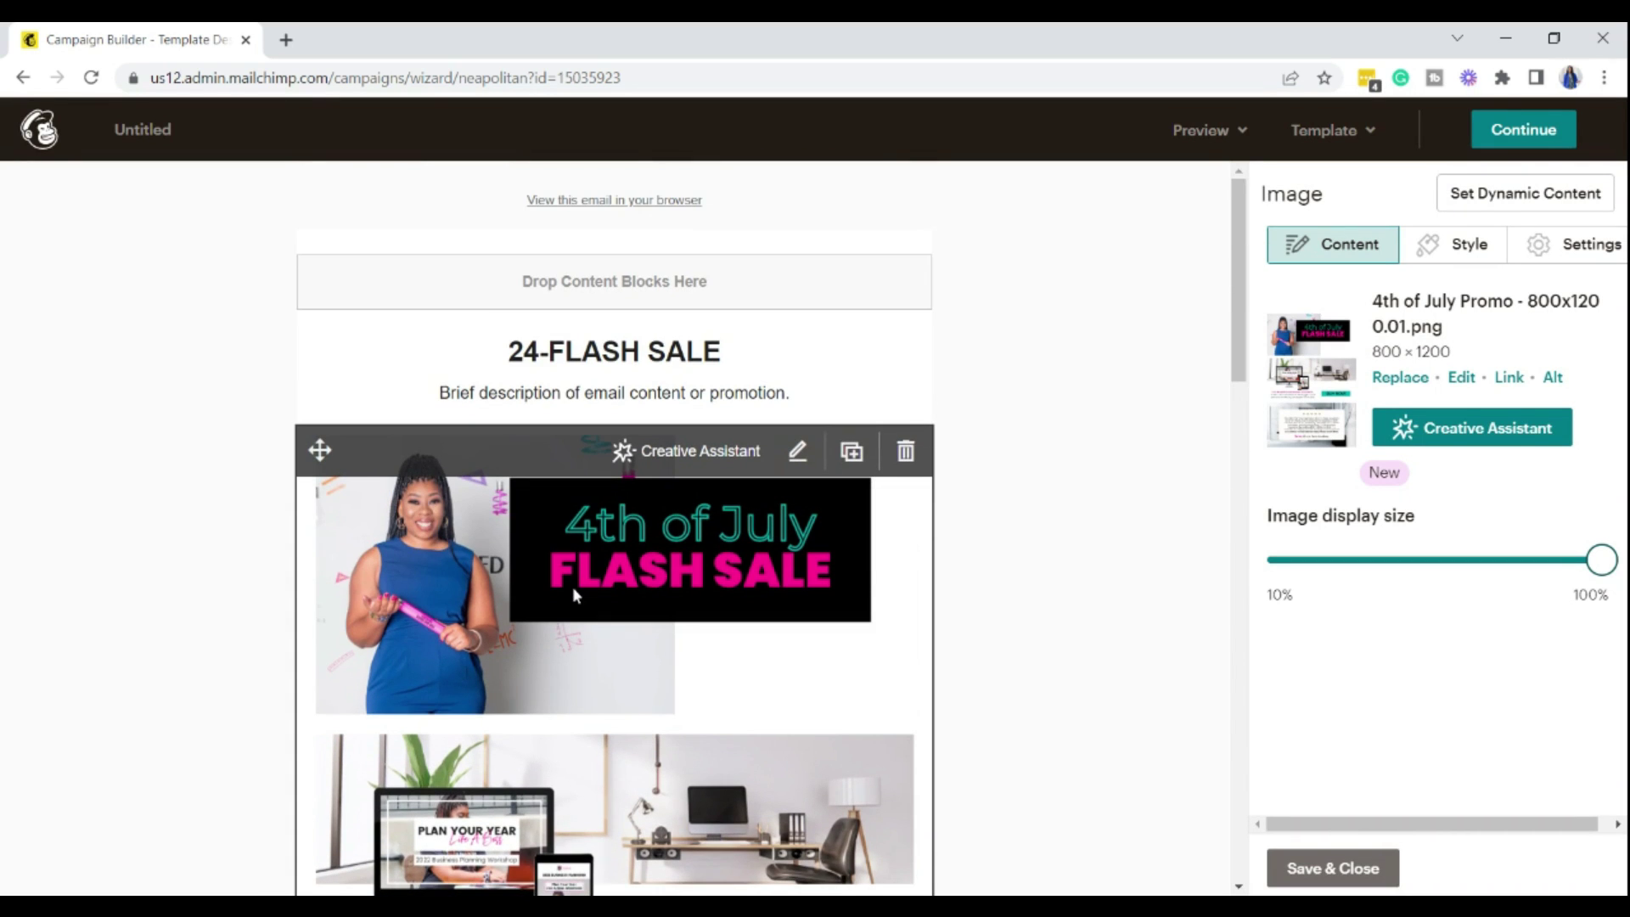
click(1333, 868)
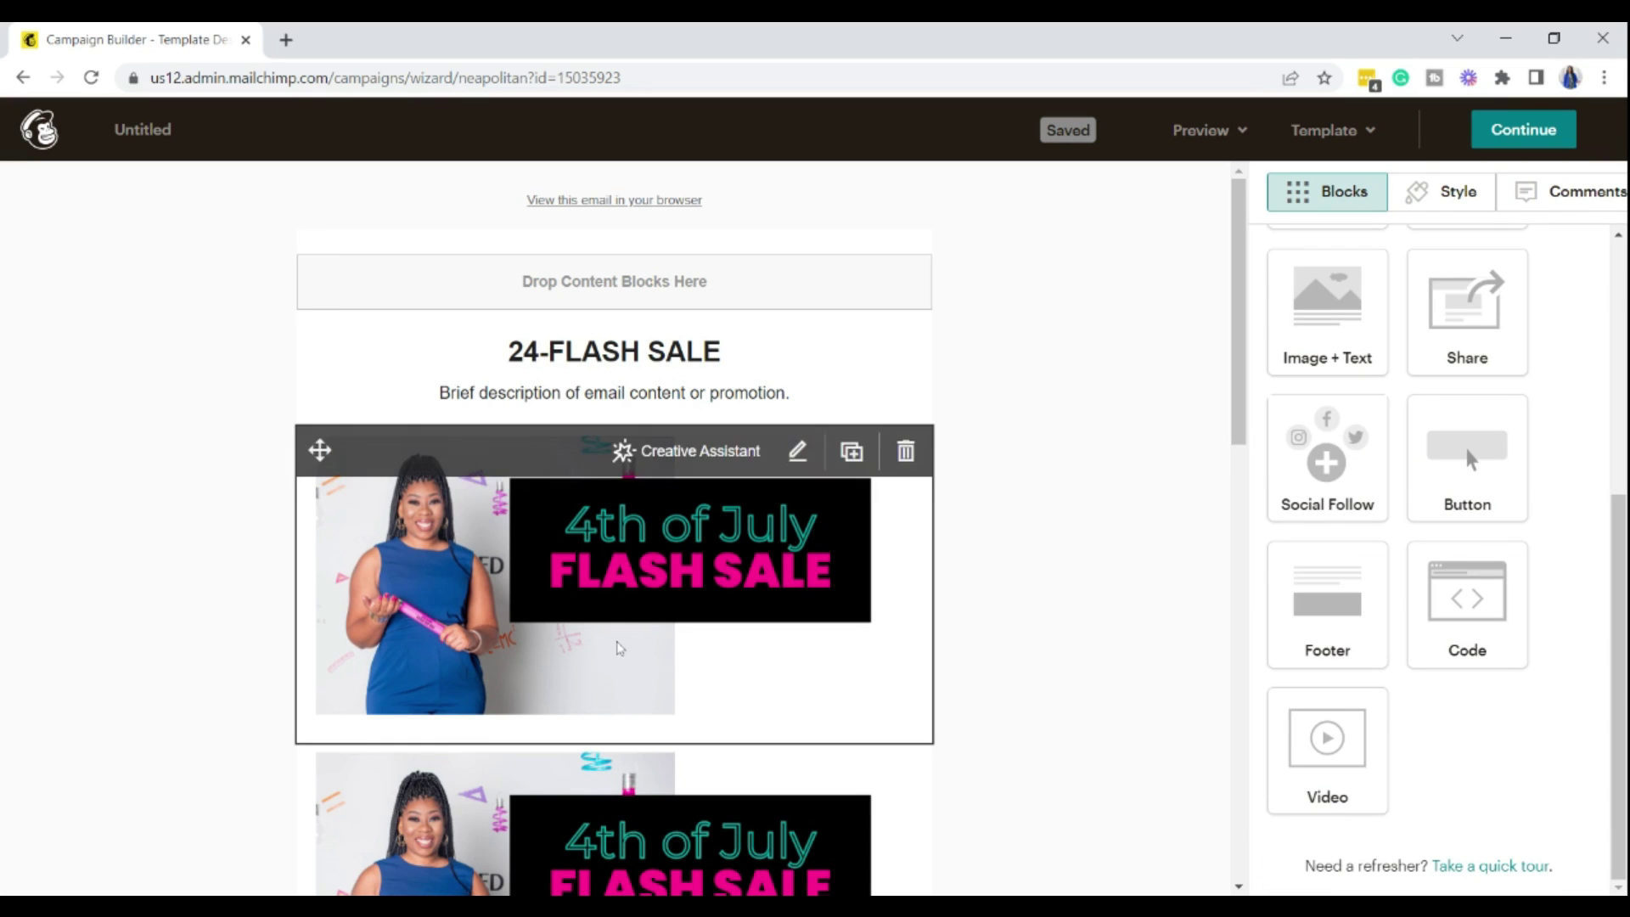
Step: Crop the Flash Sale header off the second promo image with dimensions unlocked, leaving about 800 x 811 px, and save it
scroll(620, 648, down, 4)
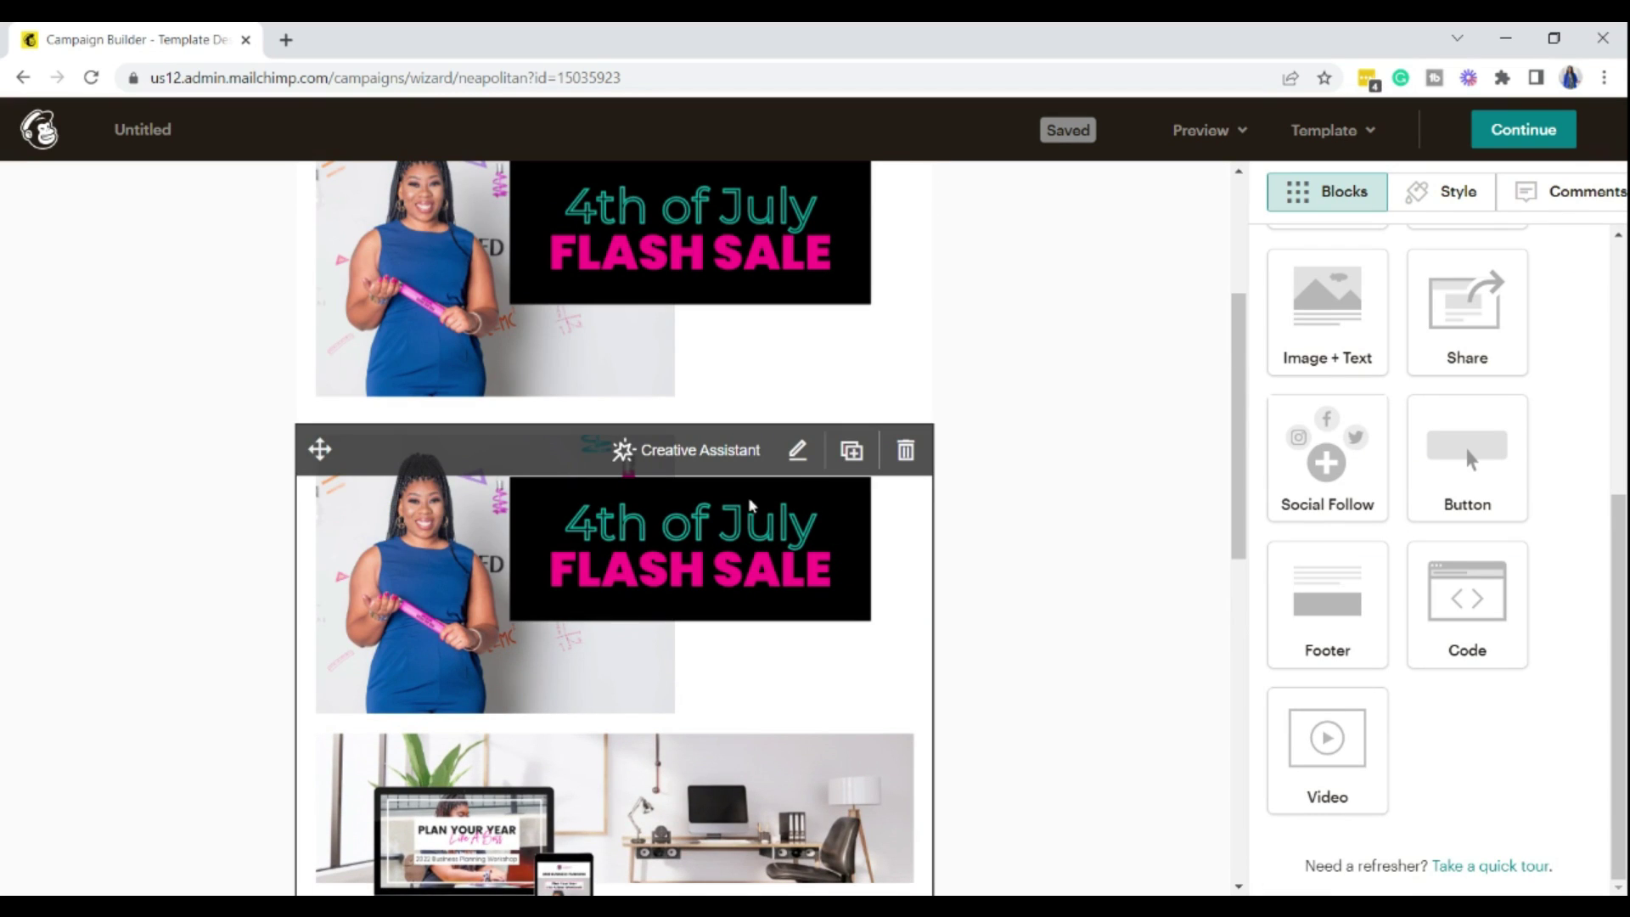
click(849, 456)
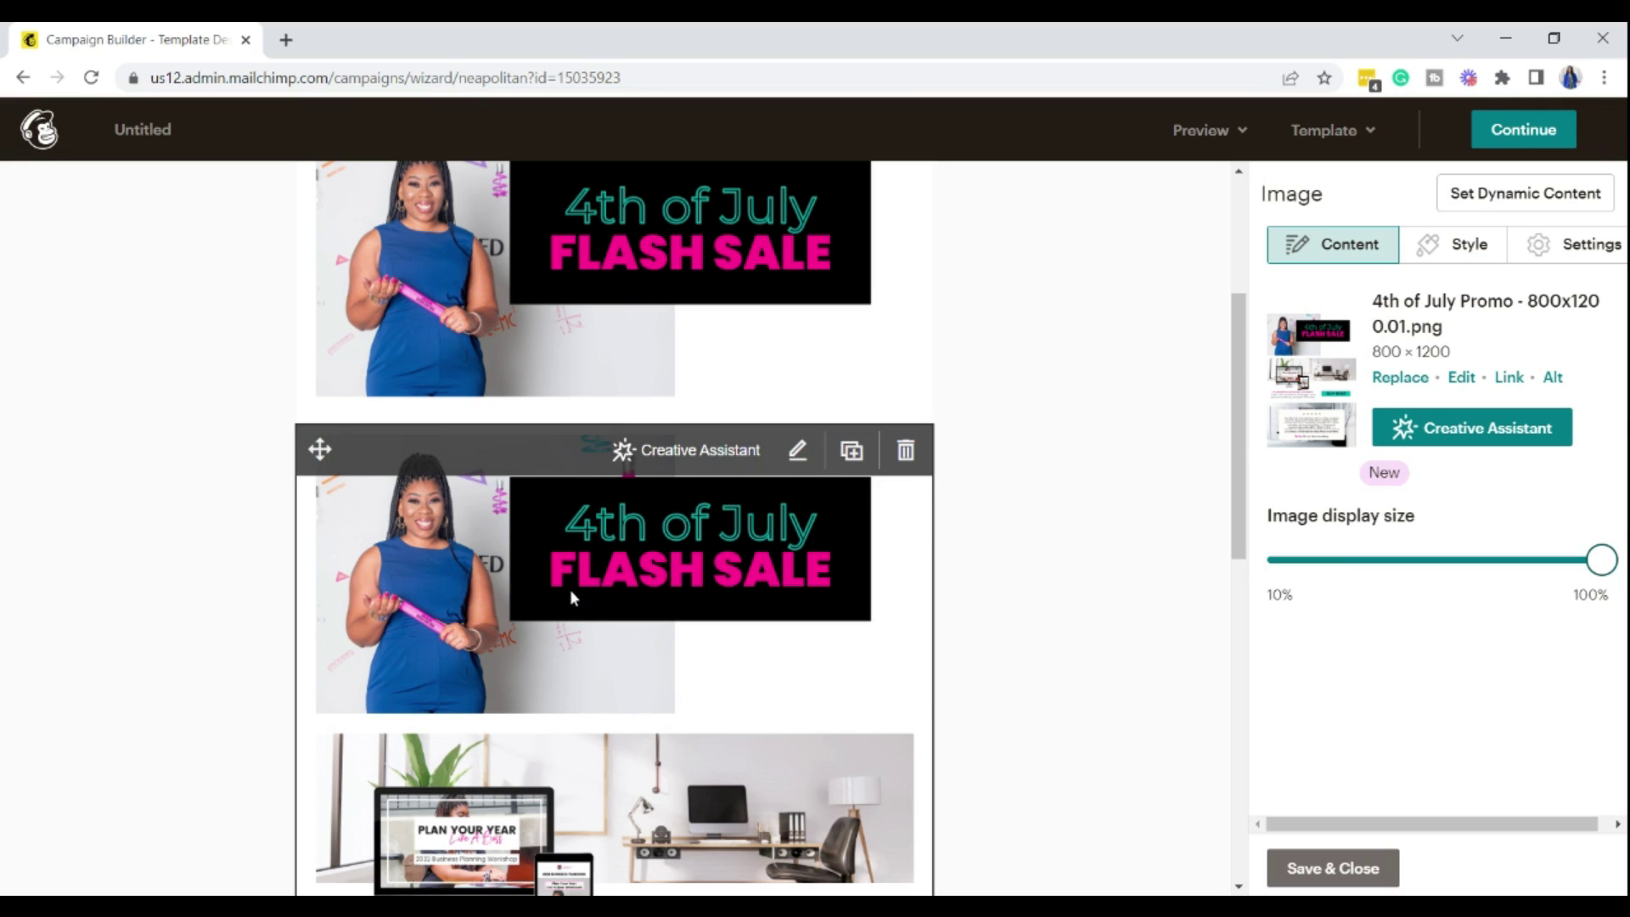
click(1461, 377)
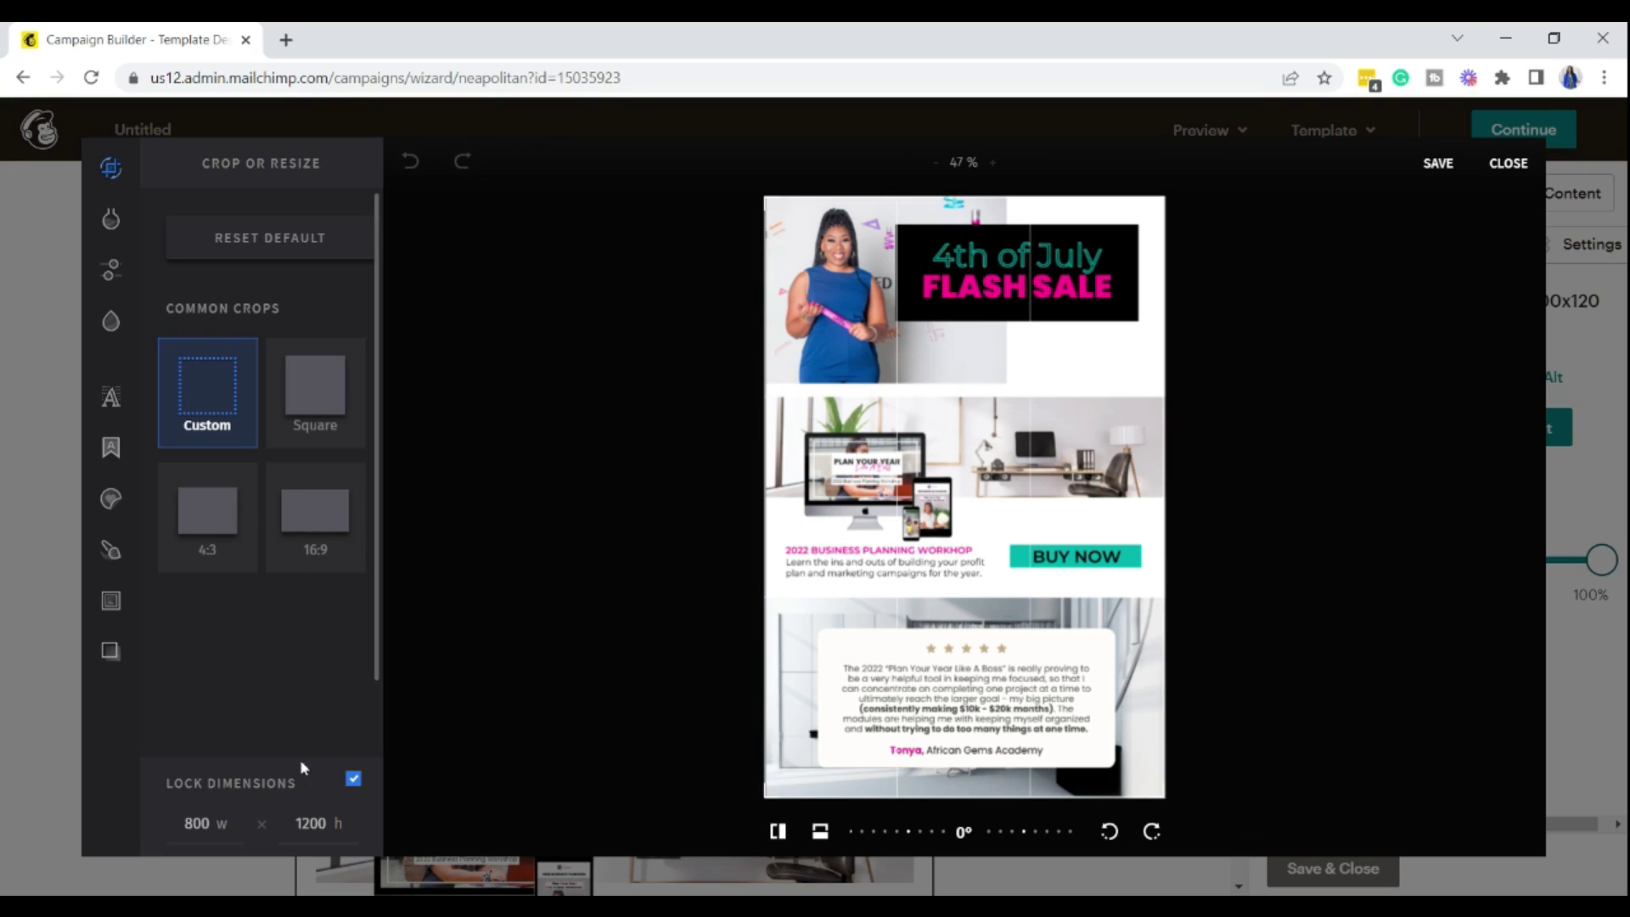
click(354, 780)
drag(762, 198, 761, 213)
drag(748, 296, 713, 384)
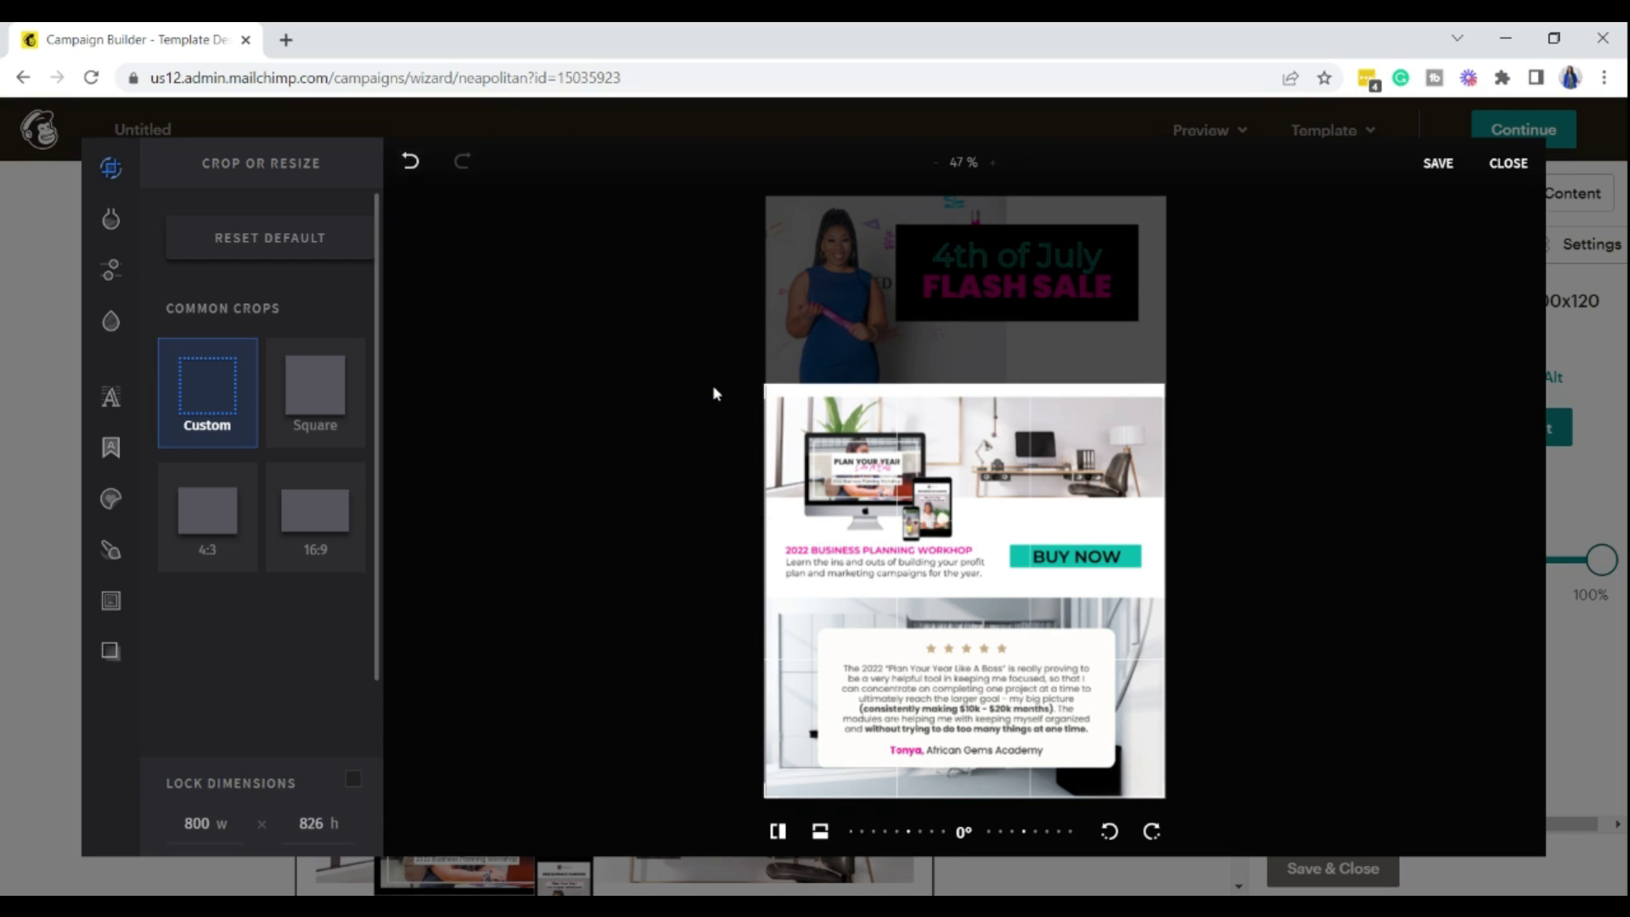
click(1437, 162)
Step: Add a text block between the two promo images reading "Insert more details about offer."
scroll(1451, 500, up, 1)
scroll(1451, 500, up, 4)
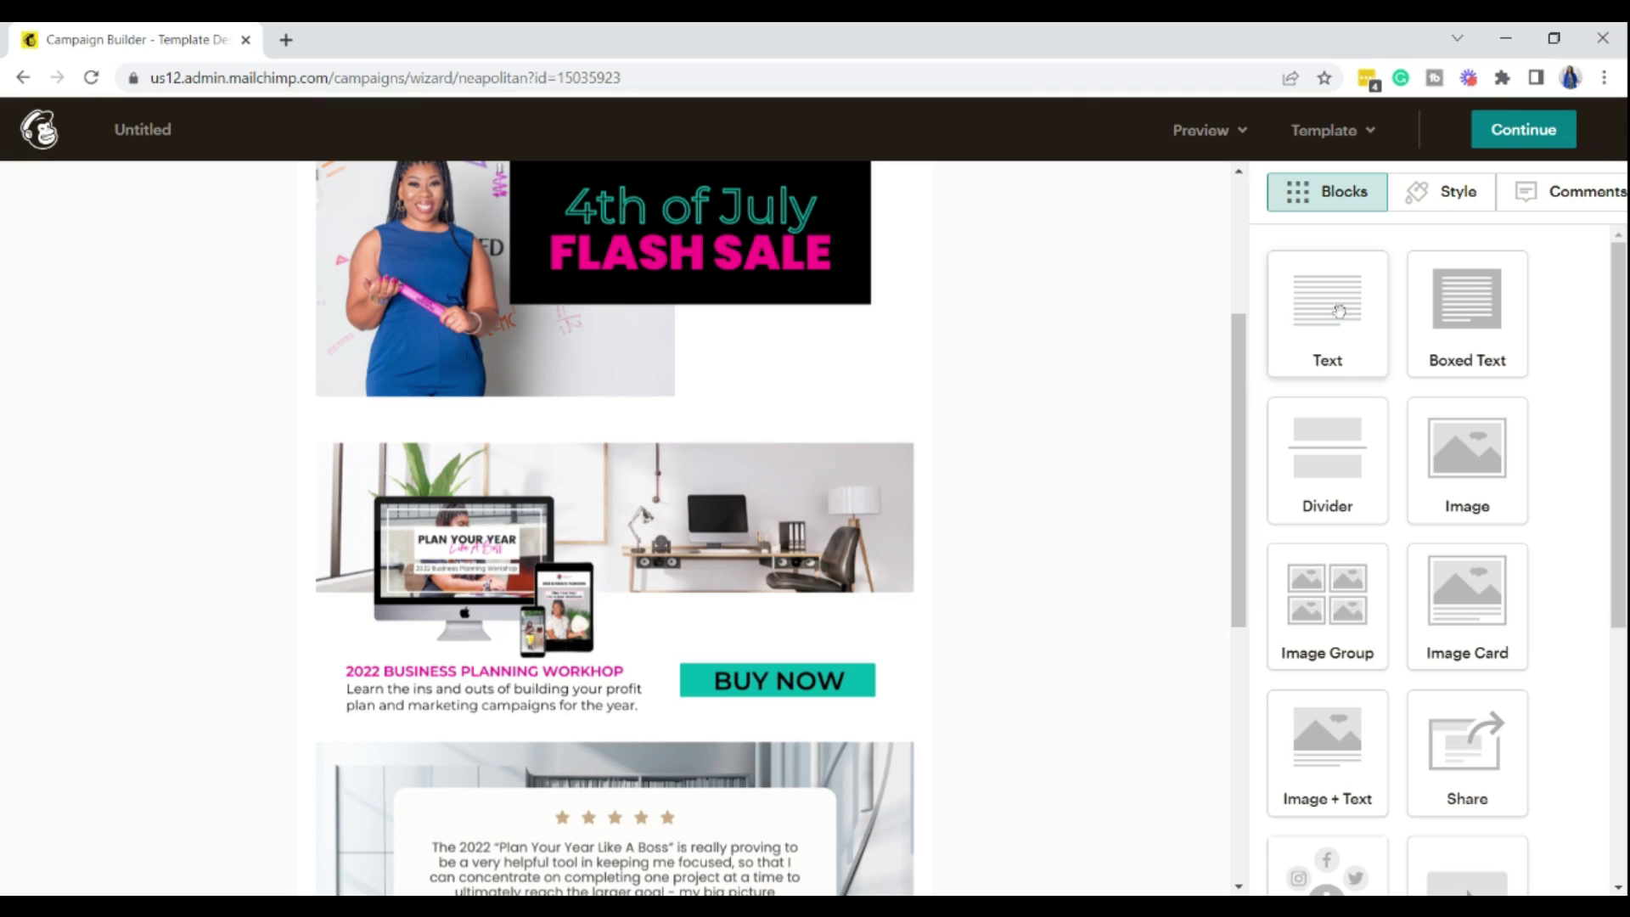
drag(1341, 311, 527, 446)
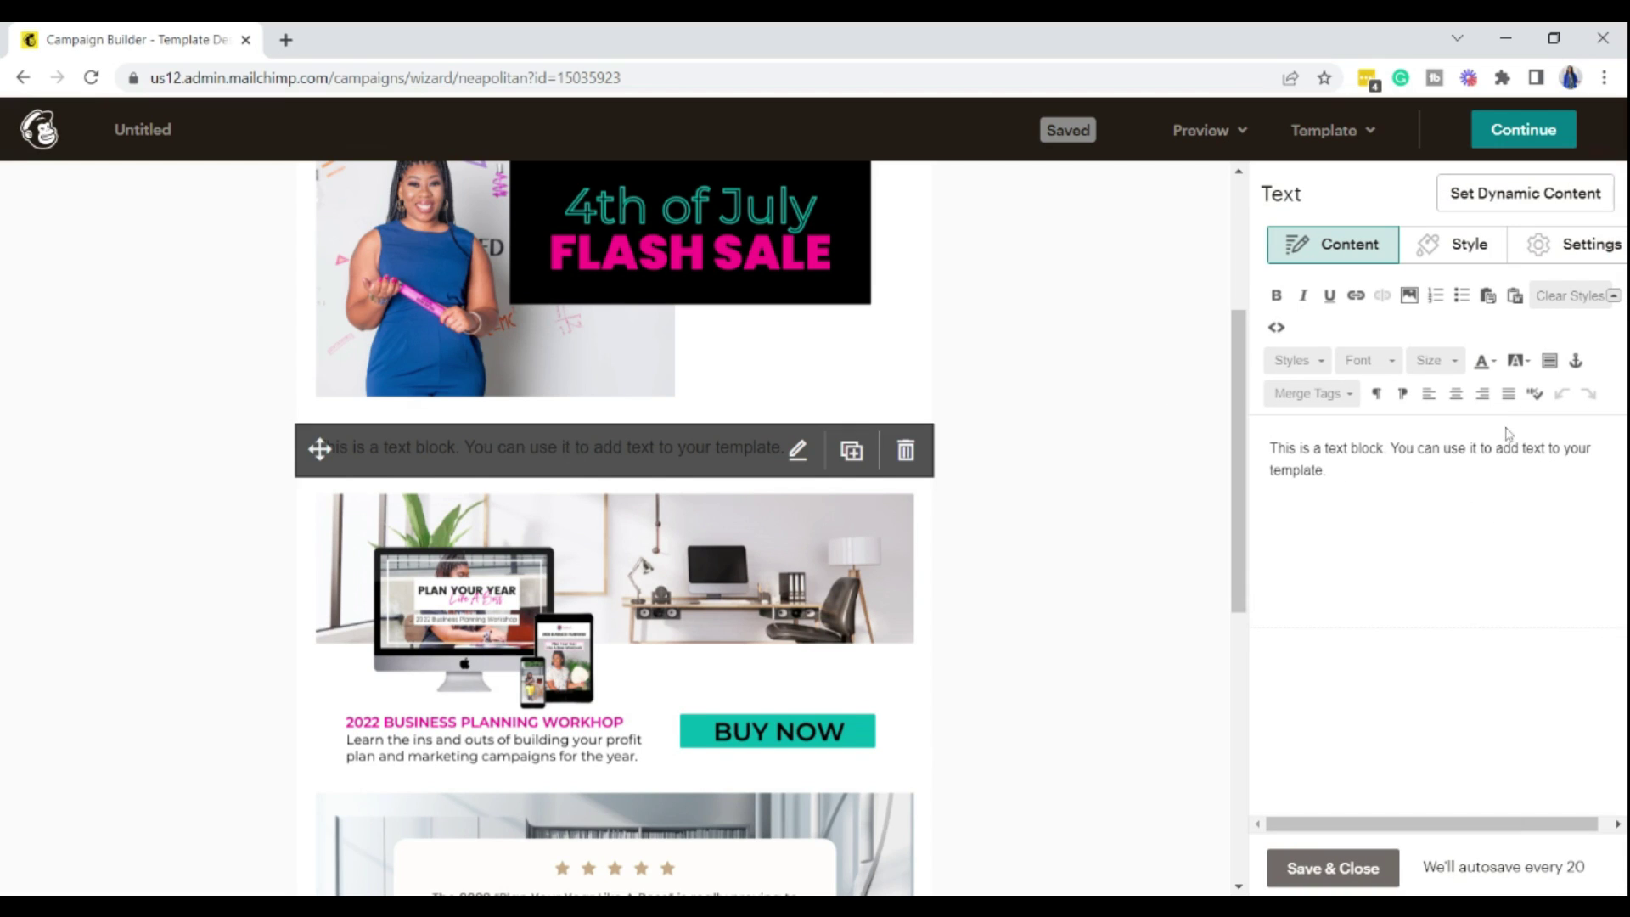
click(1362, 448)
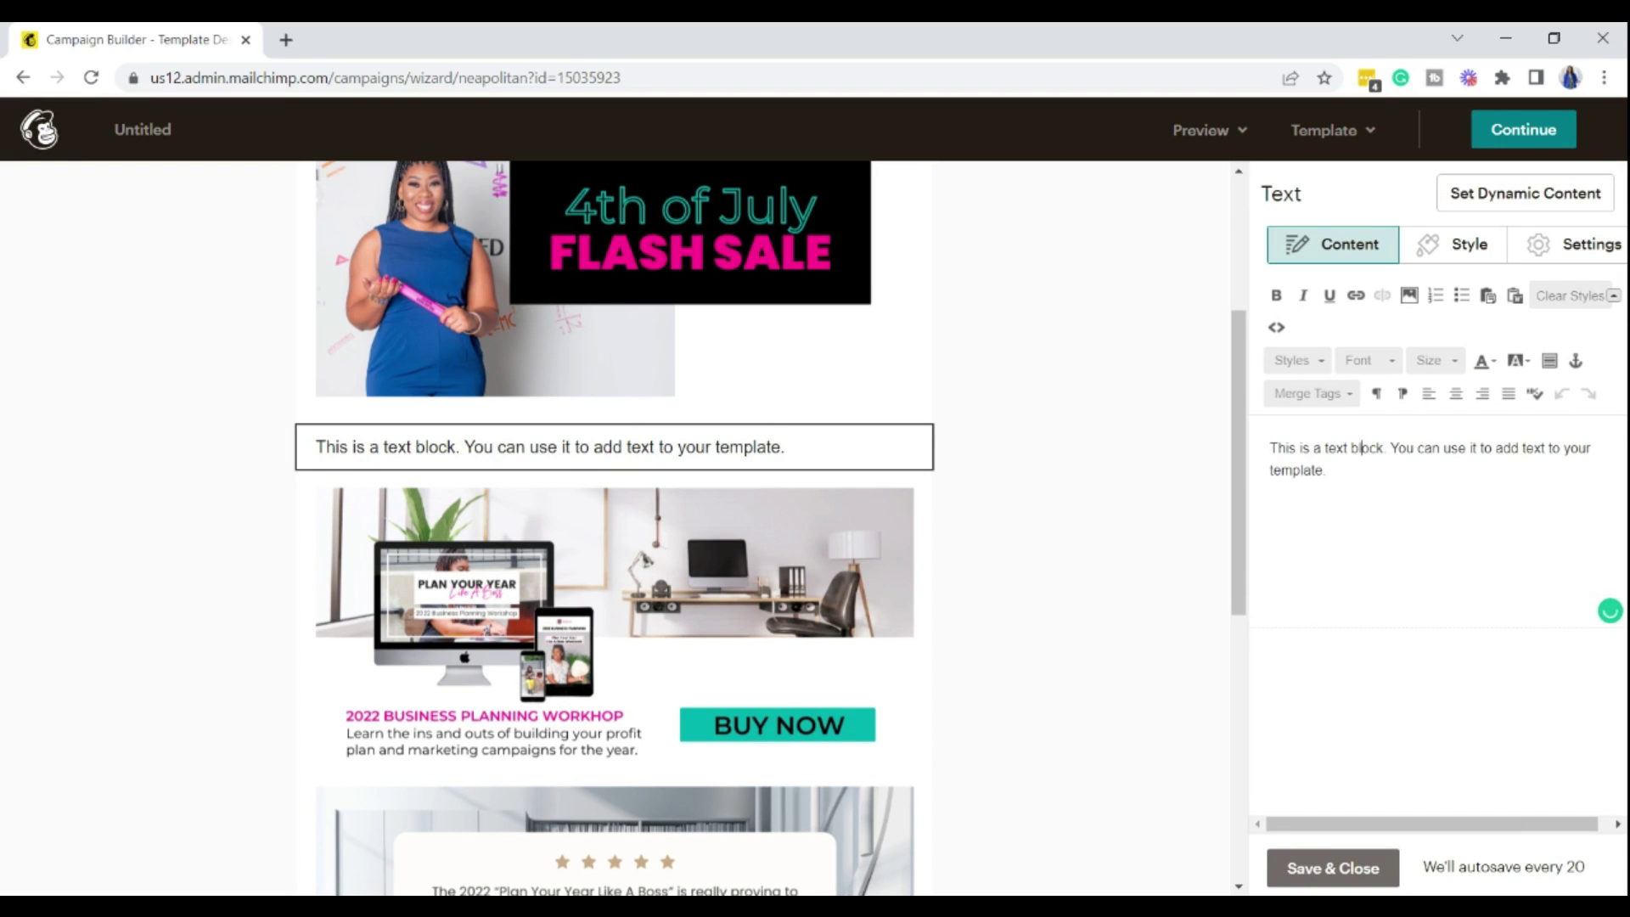
key(ctrl+a)
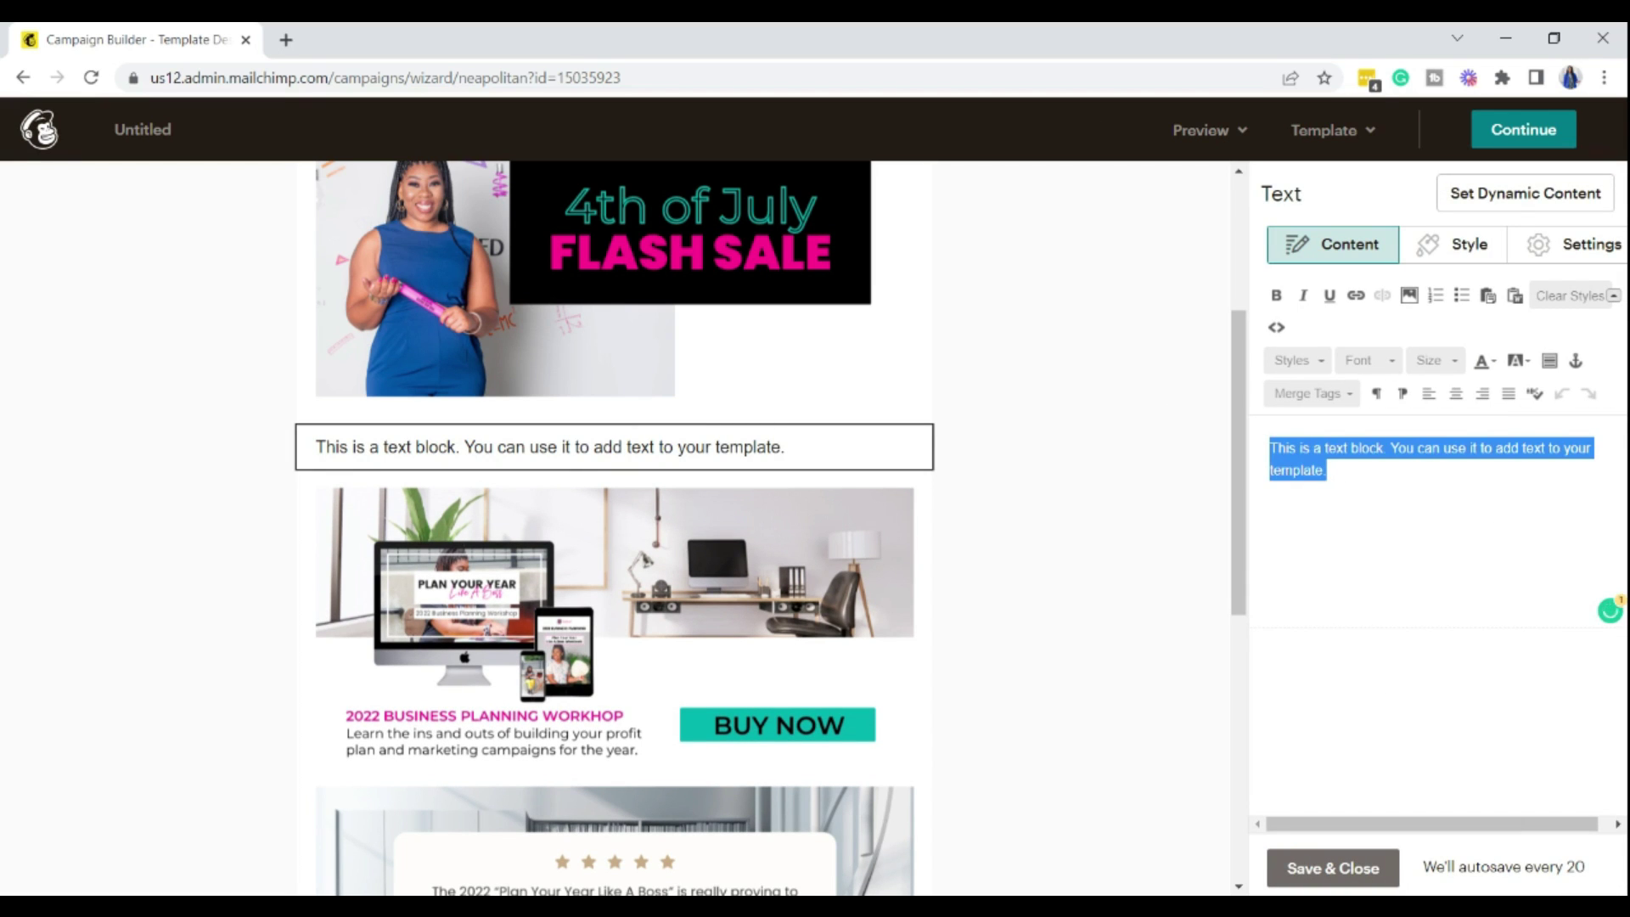
text(Insert more)
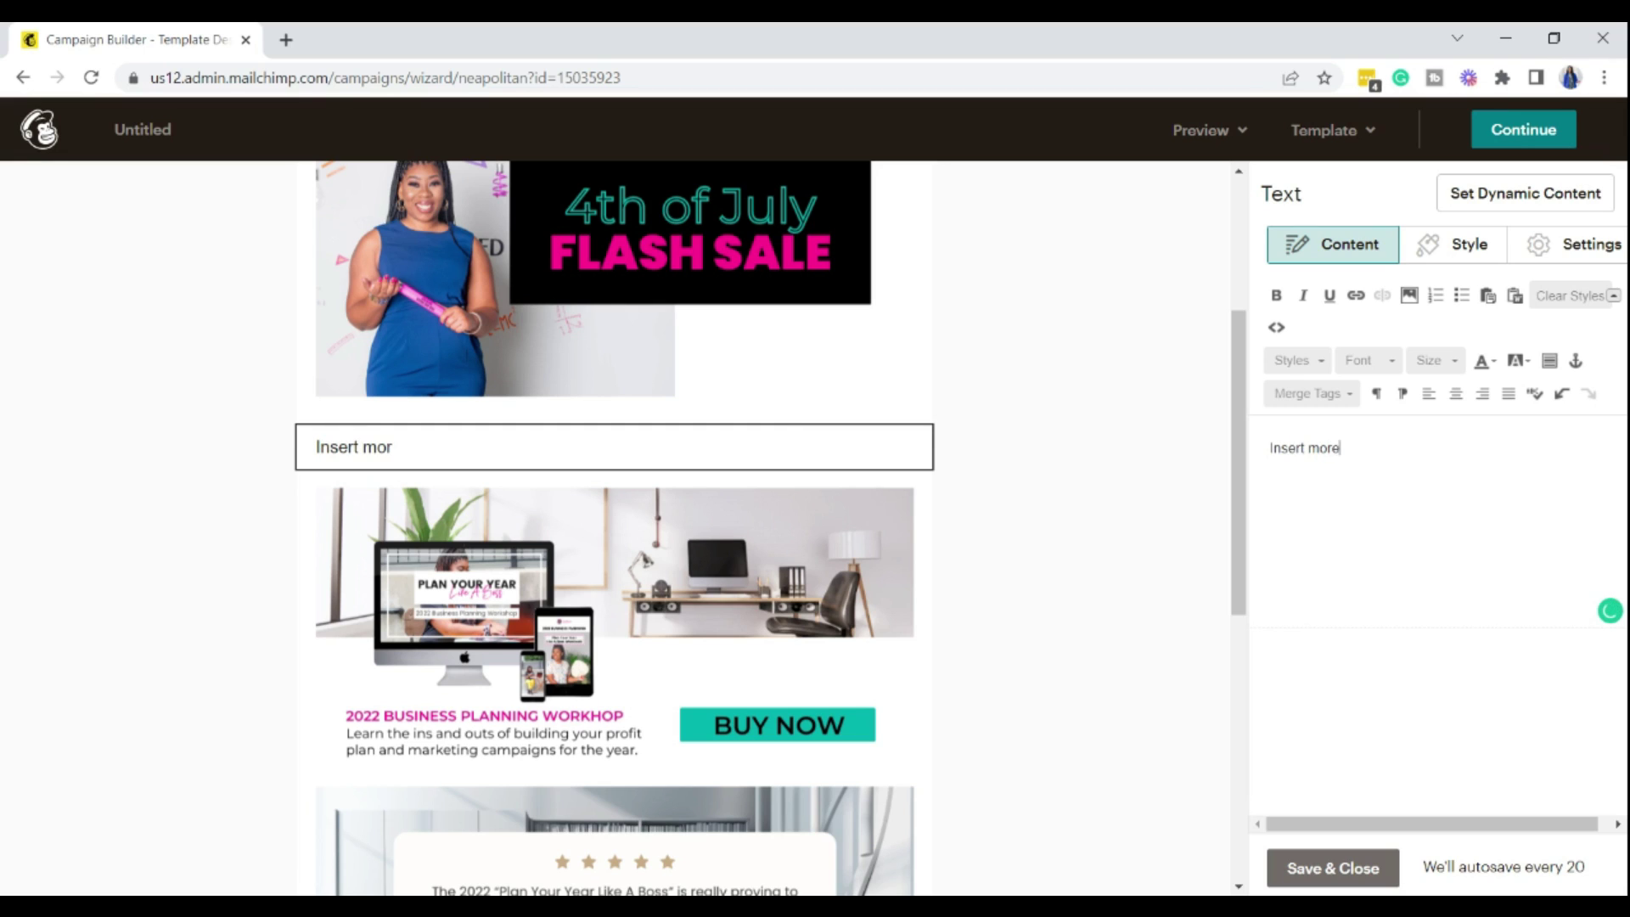
text( details about offer.)
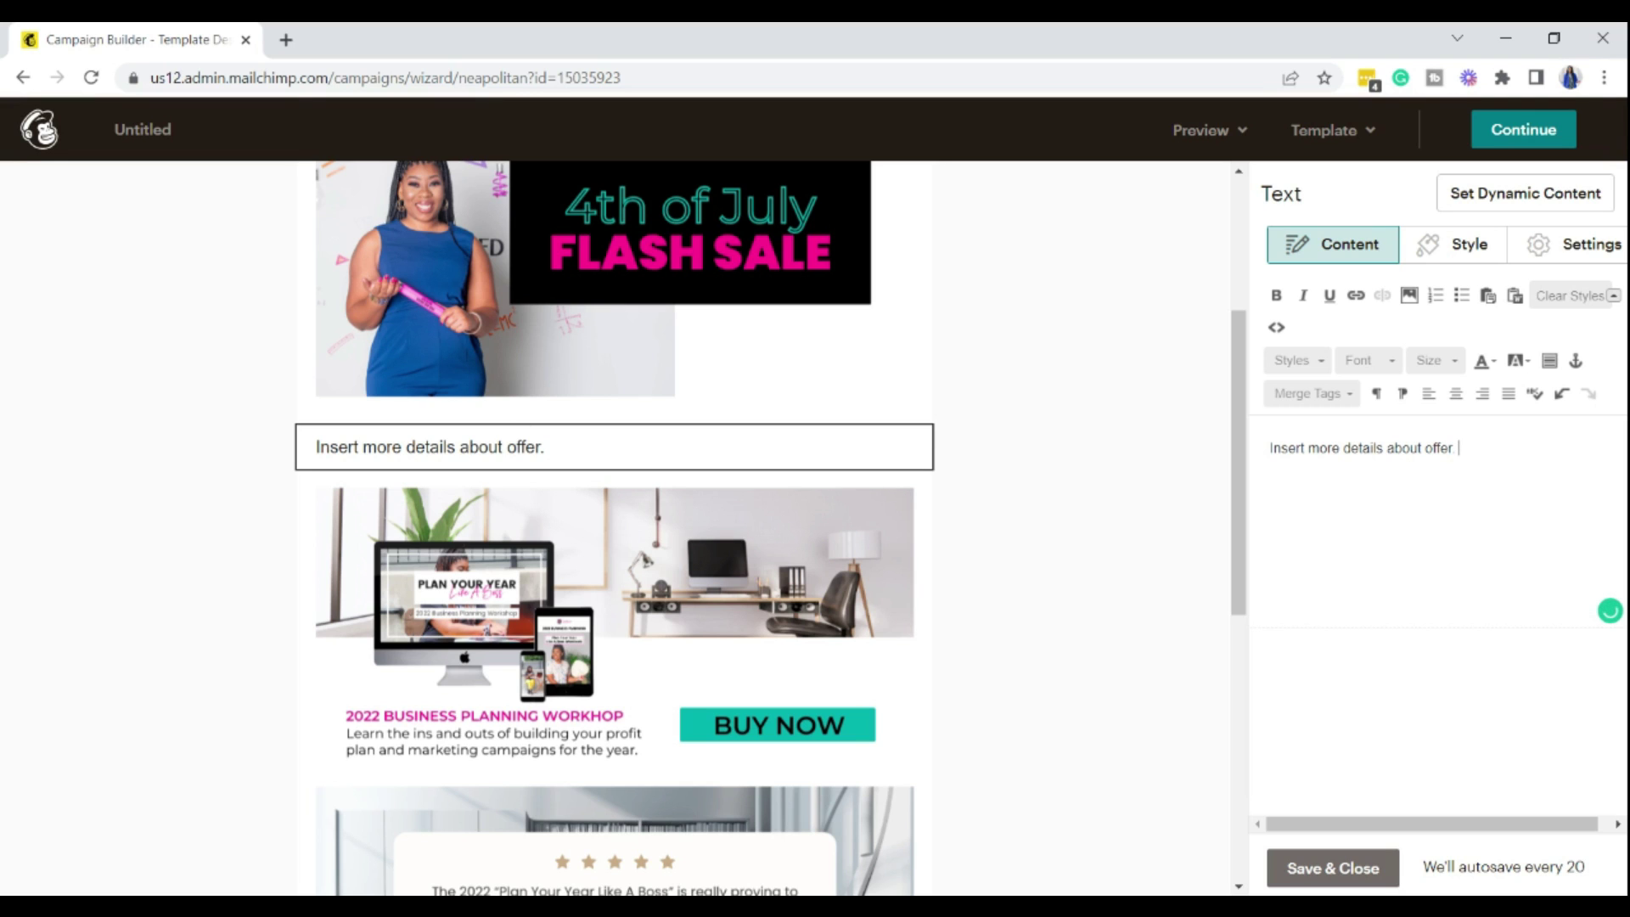
Step: Duplicate the image block containing the business planning workshop and testimonial sections
scroll(547, 788, down, 1)
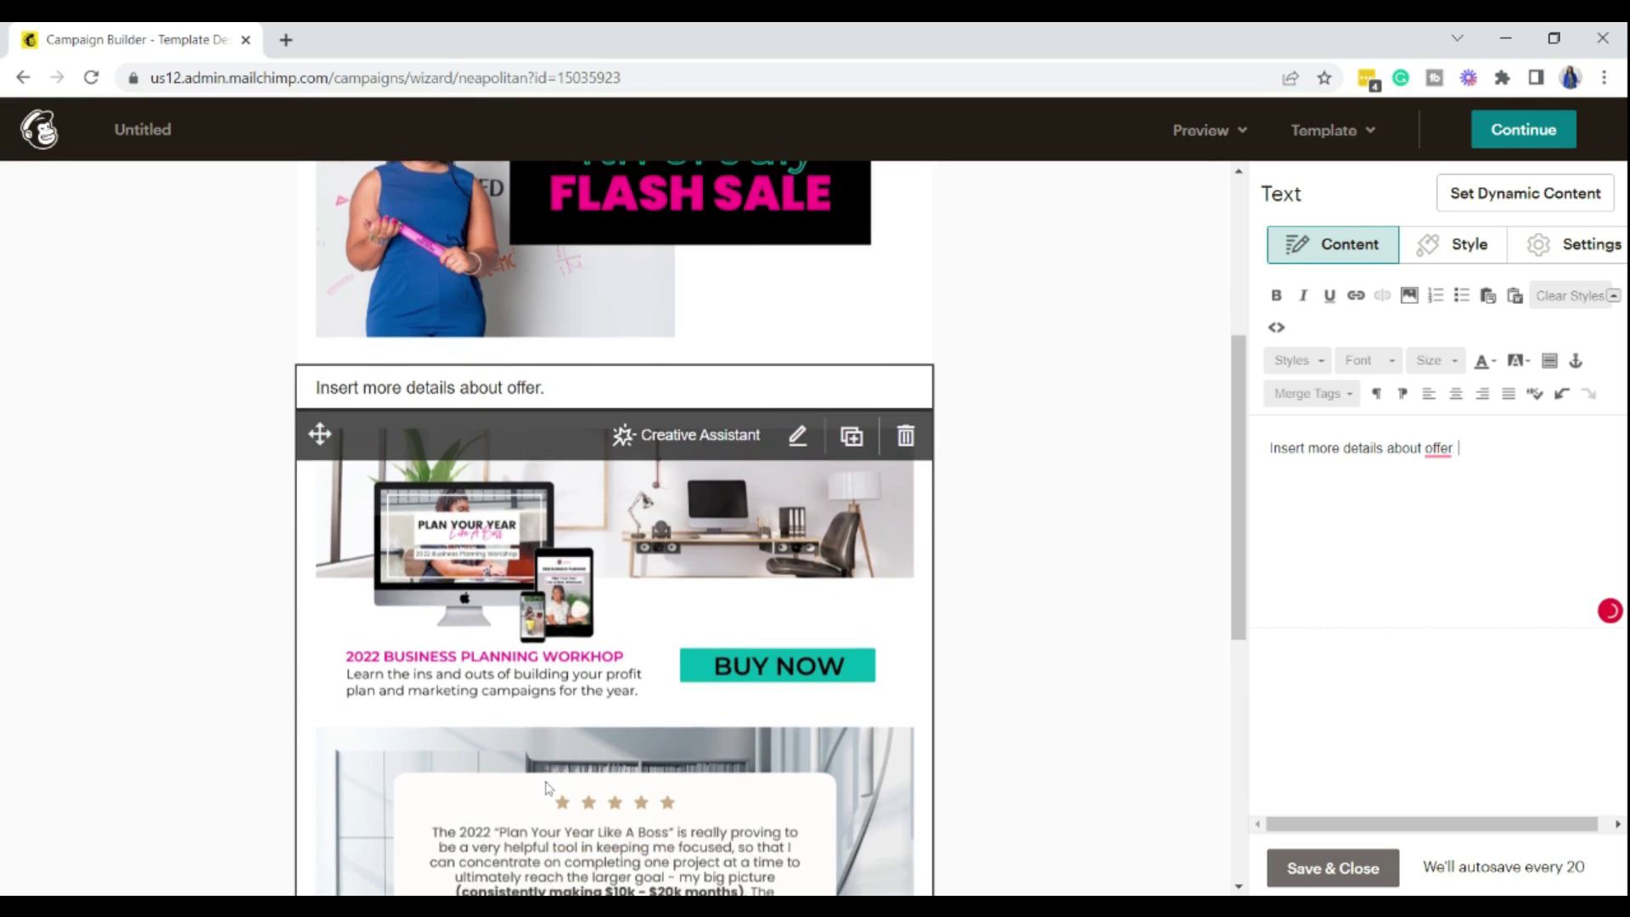
scroll(566, 628, down, 4)
scroll(595, 654, up, 4)
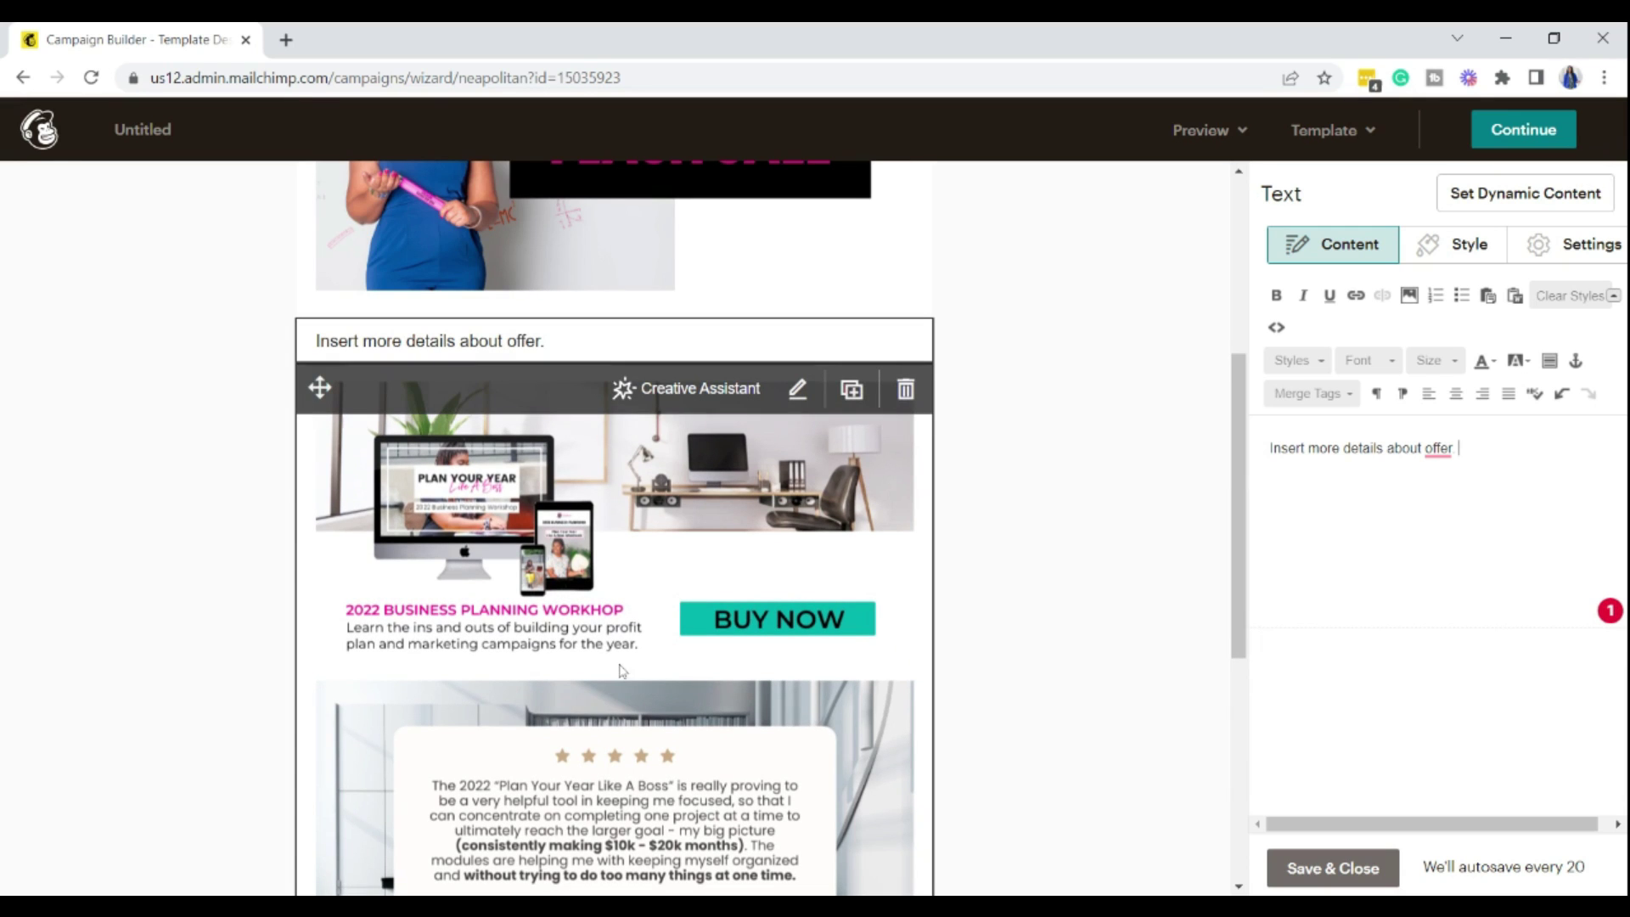
scroll(751, 679, down, 3)
scroll(815, 552, up, 5)
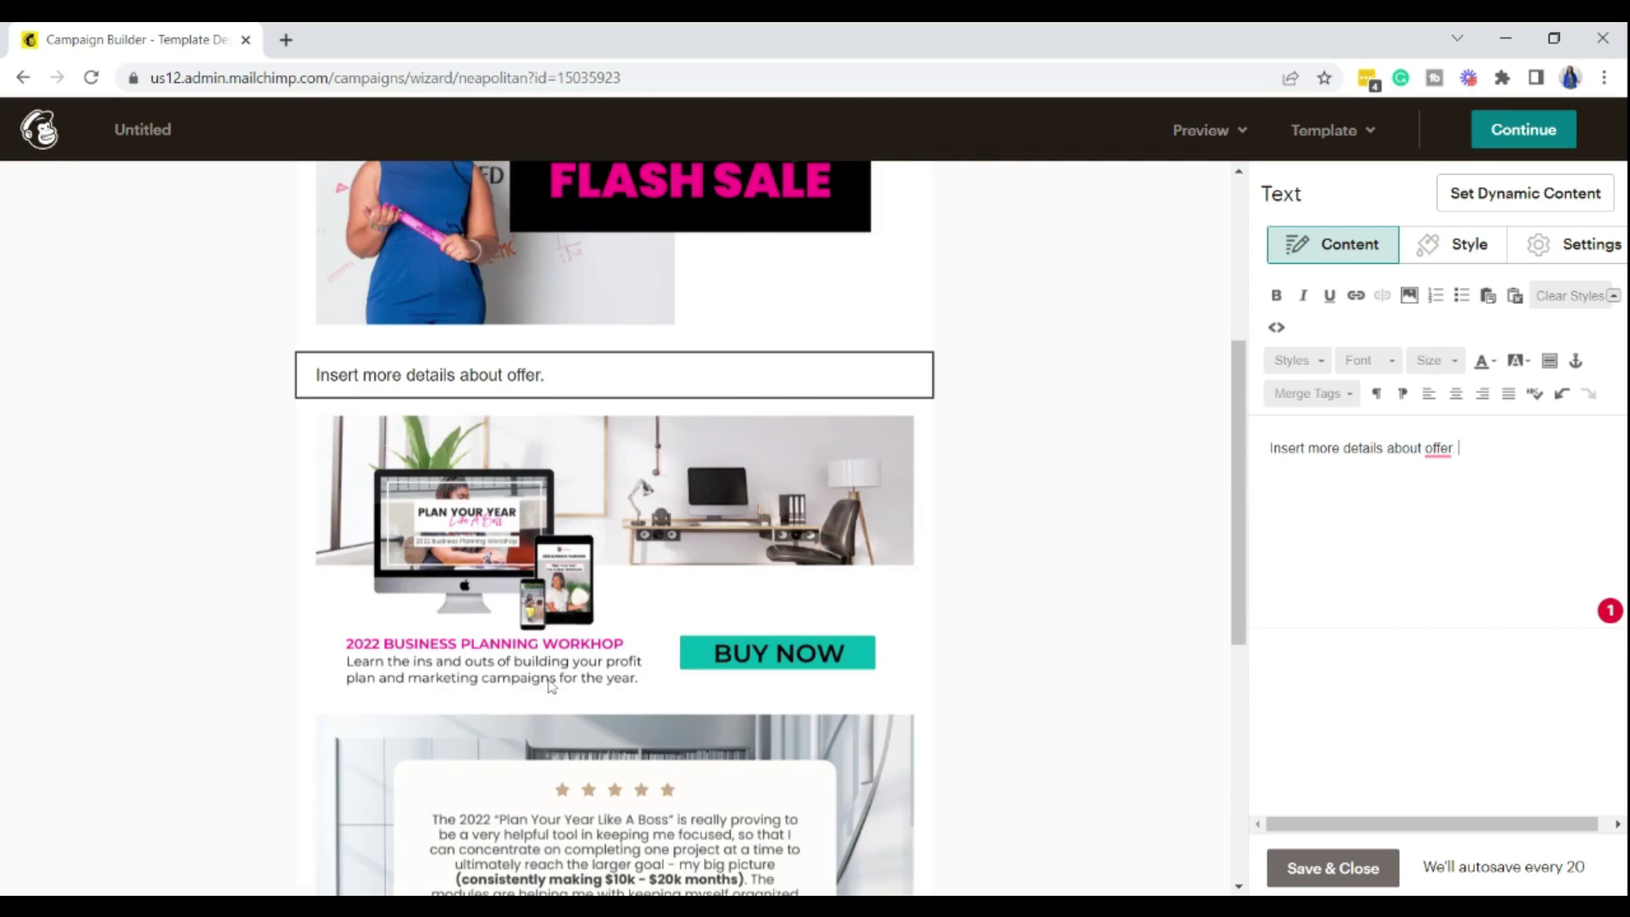
click(845, 494)
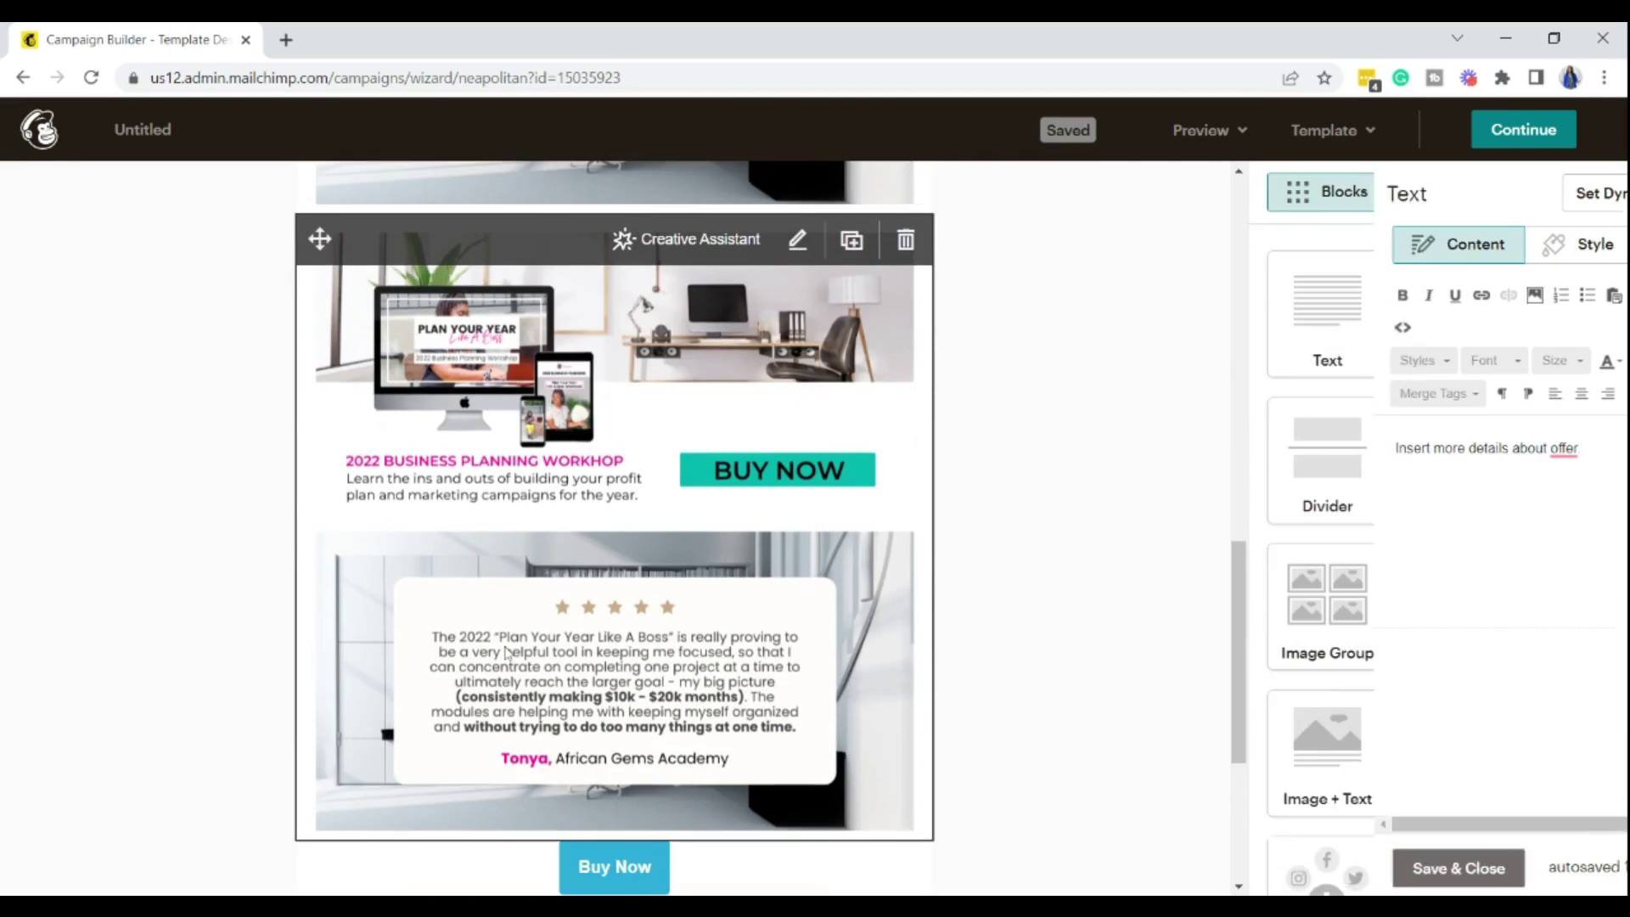
Step: Crop the upper duplicate to the business planning workshop section at about 800 x 396 px with dimensions unlocked, and save the block
scroll(507, 654, up, 7)
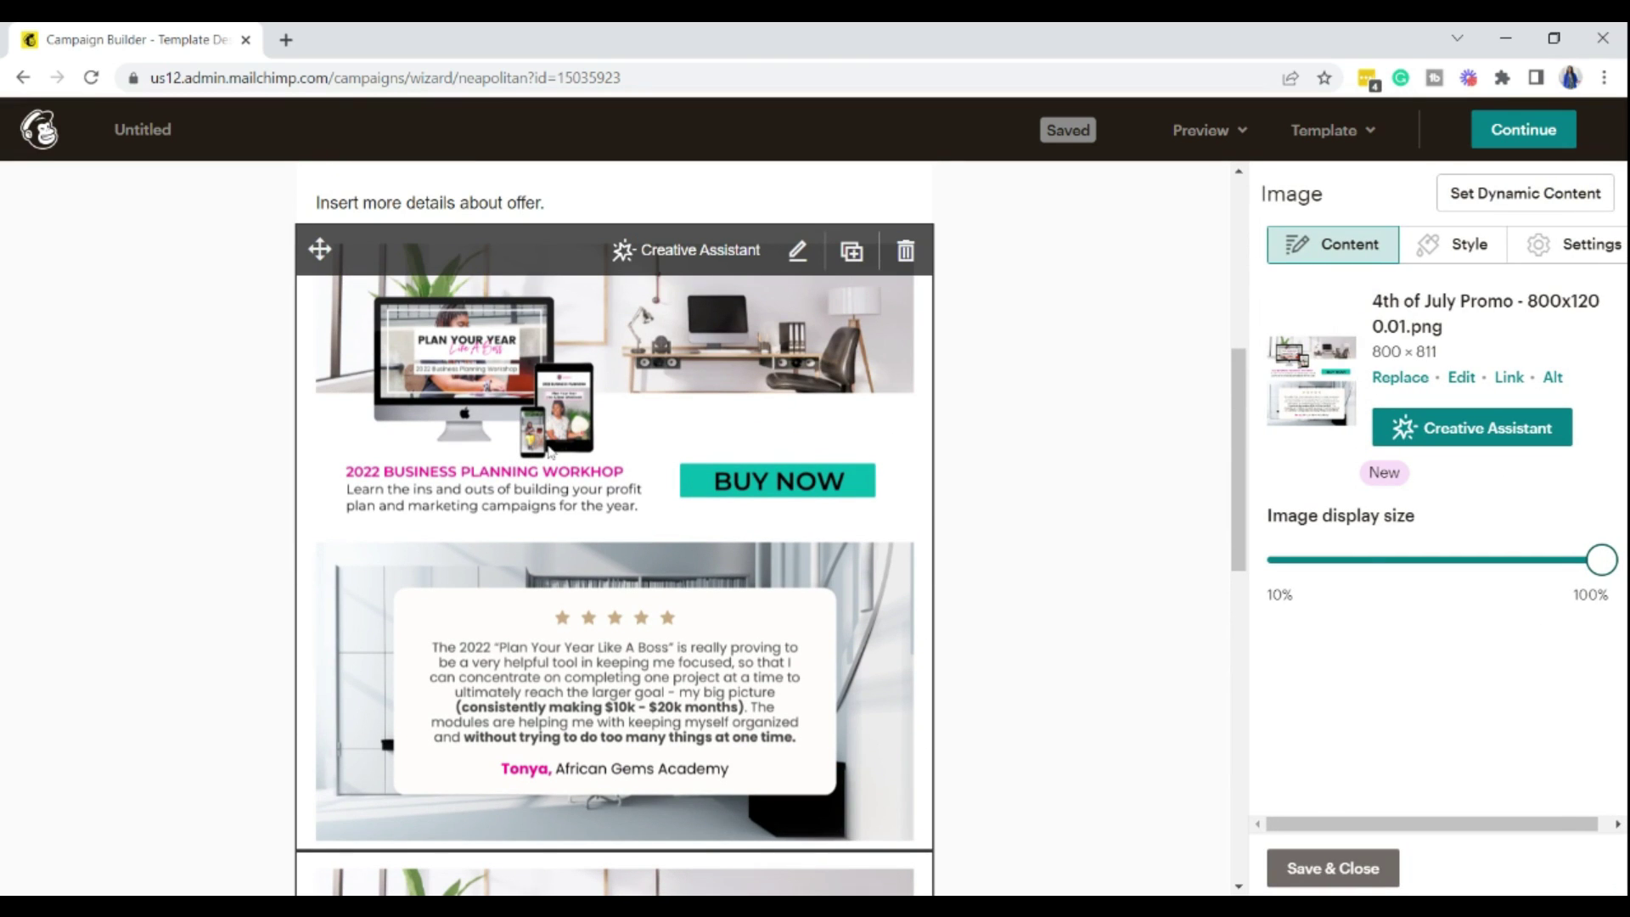
click(549, 452)
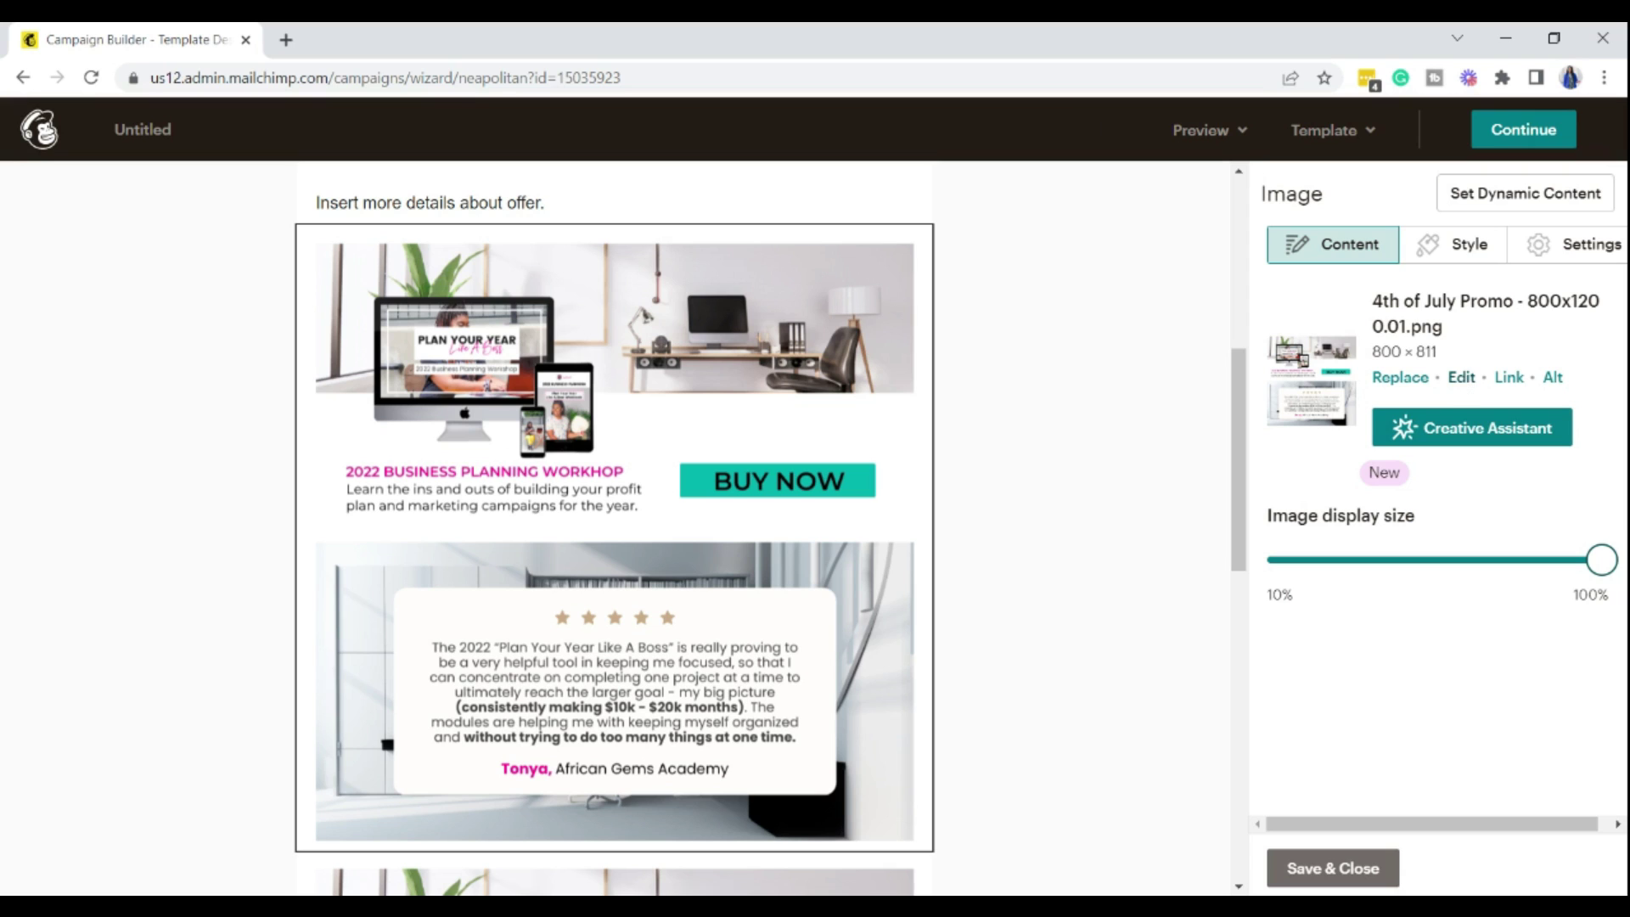
click(1461, 377)
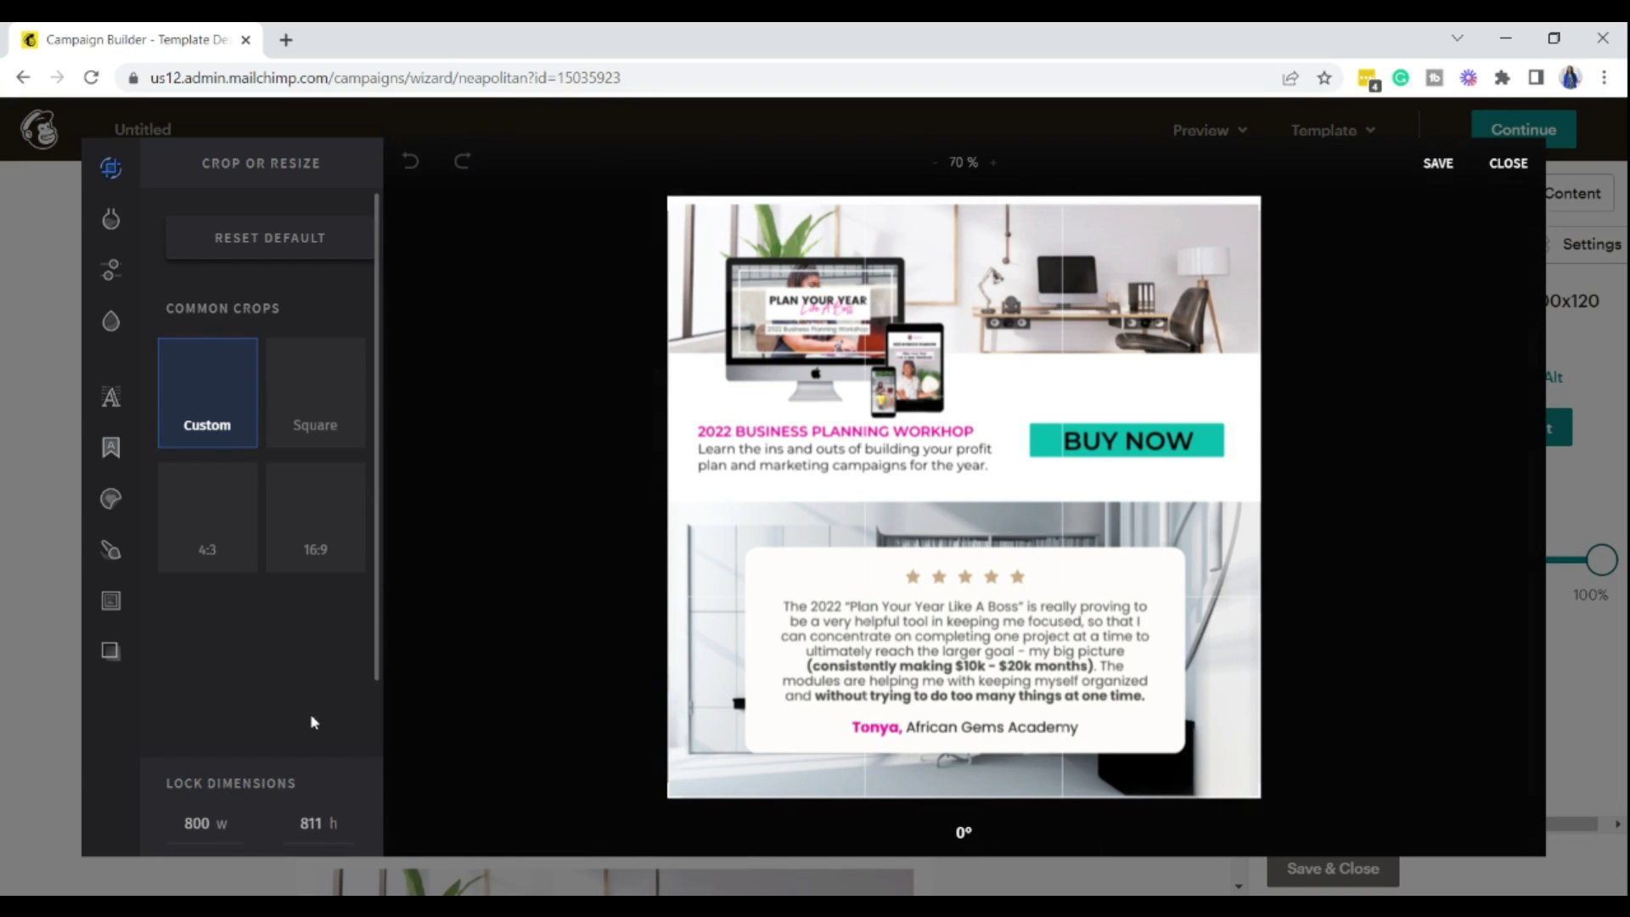
click(354, 778)
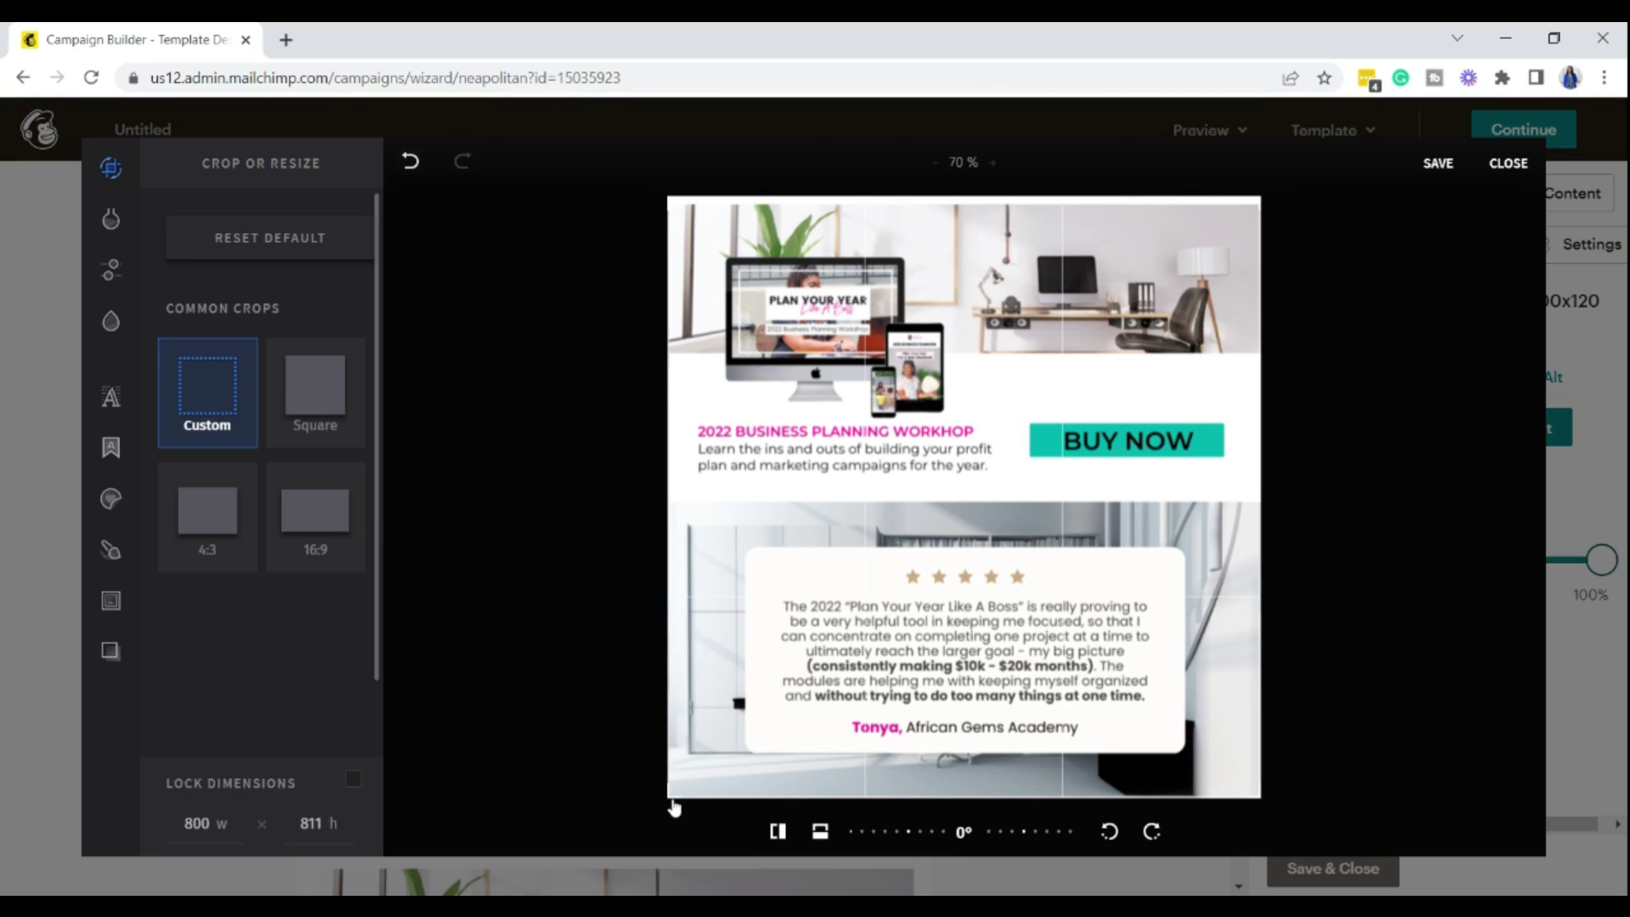
drag(673, 807, 642, 495)
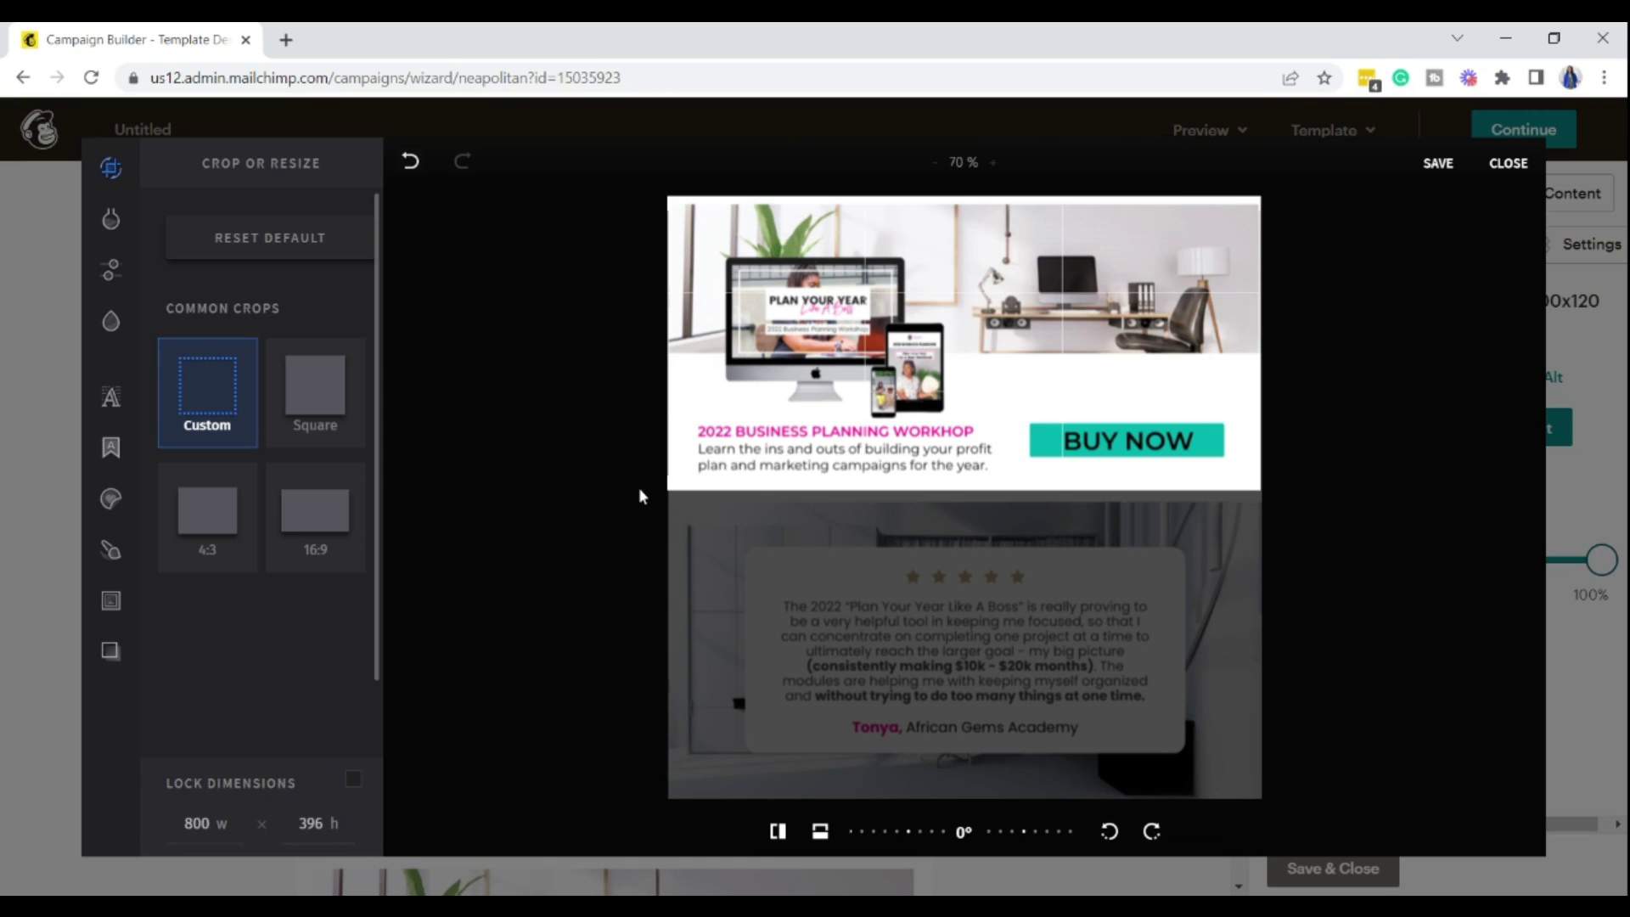
click(1438, 163)
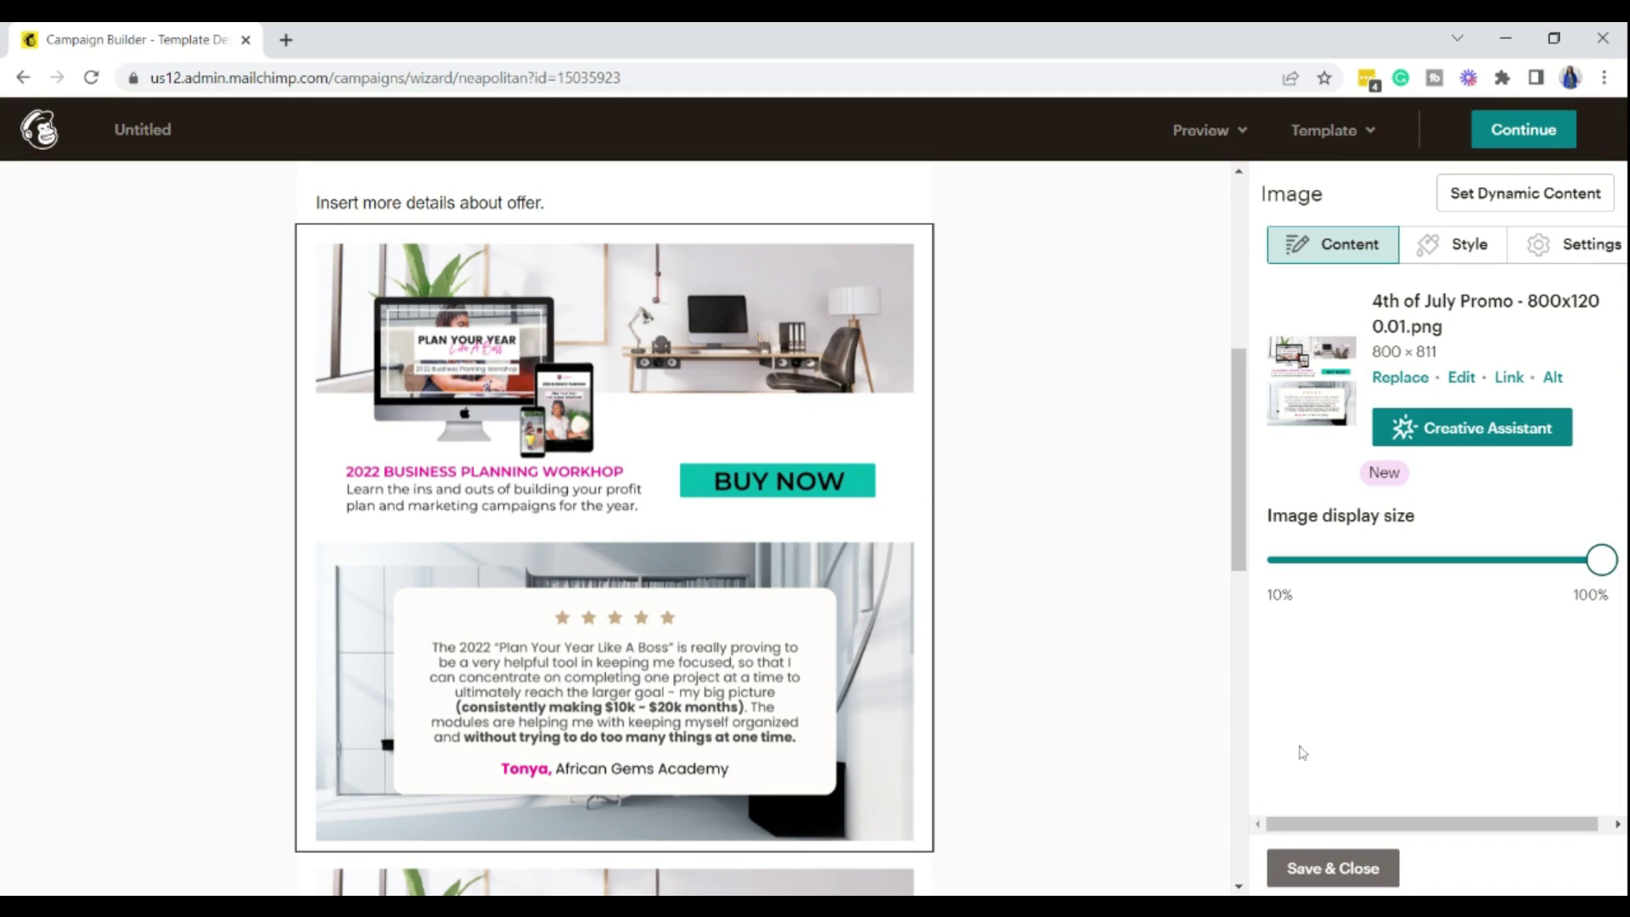
click(1339, 868)
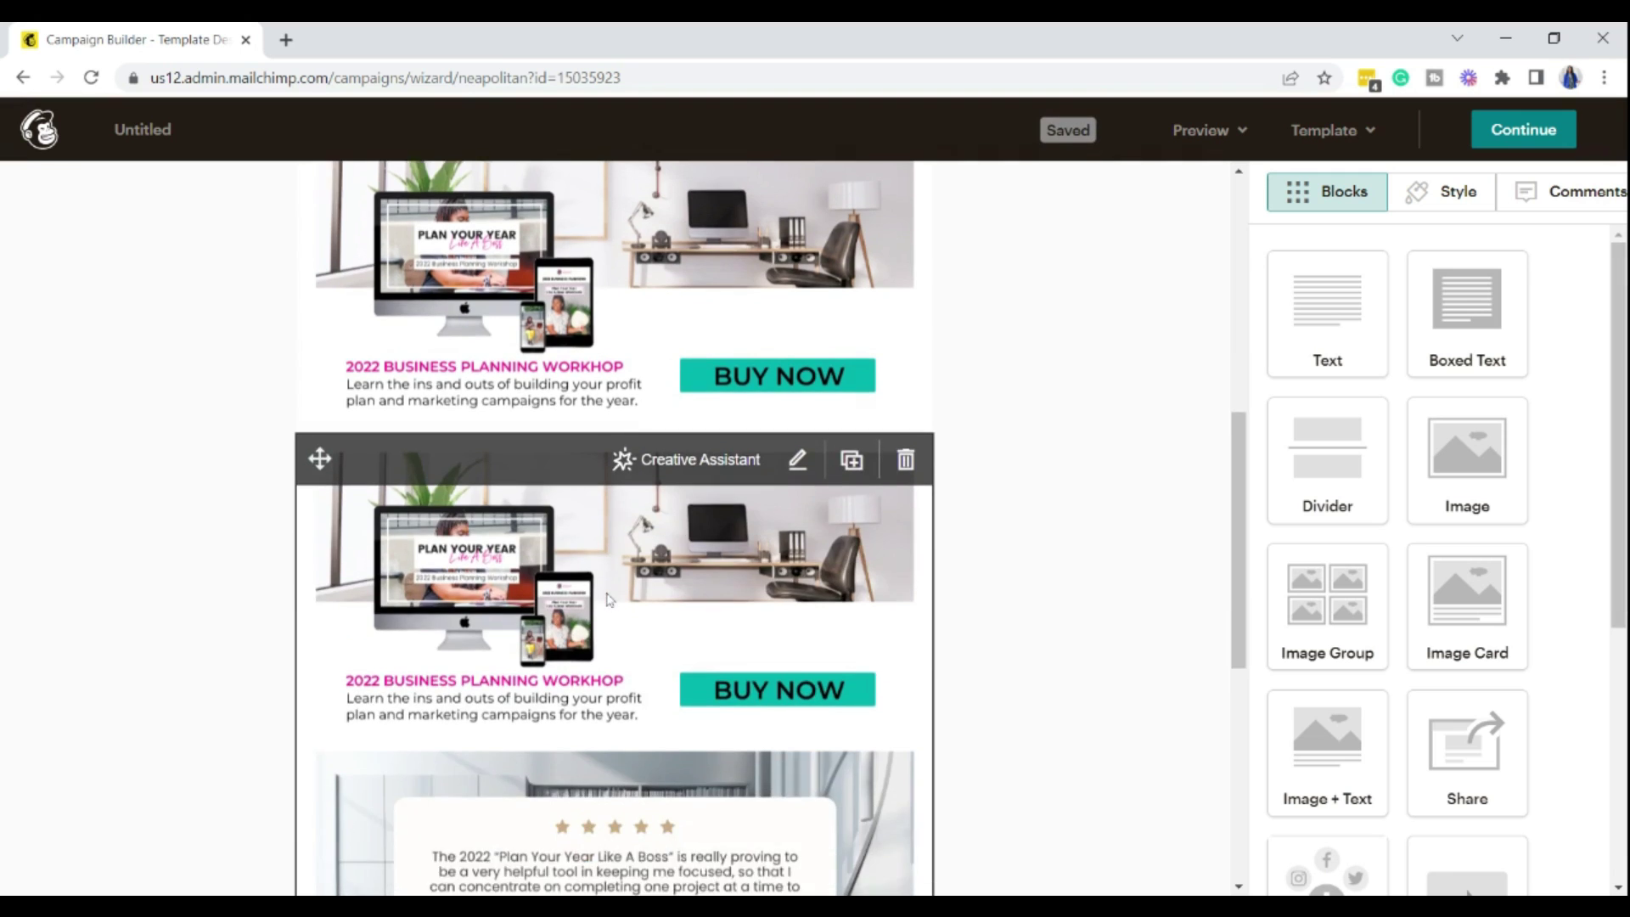
Step: Crop the lower duplicate to the customer testimonial section at about 800 x 413 px with dimensions unlocked, and save the block
click(545, 626)
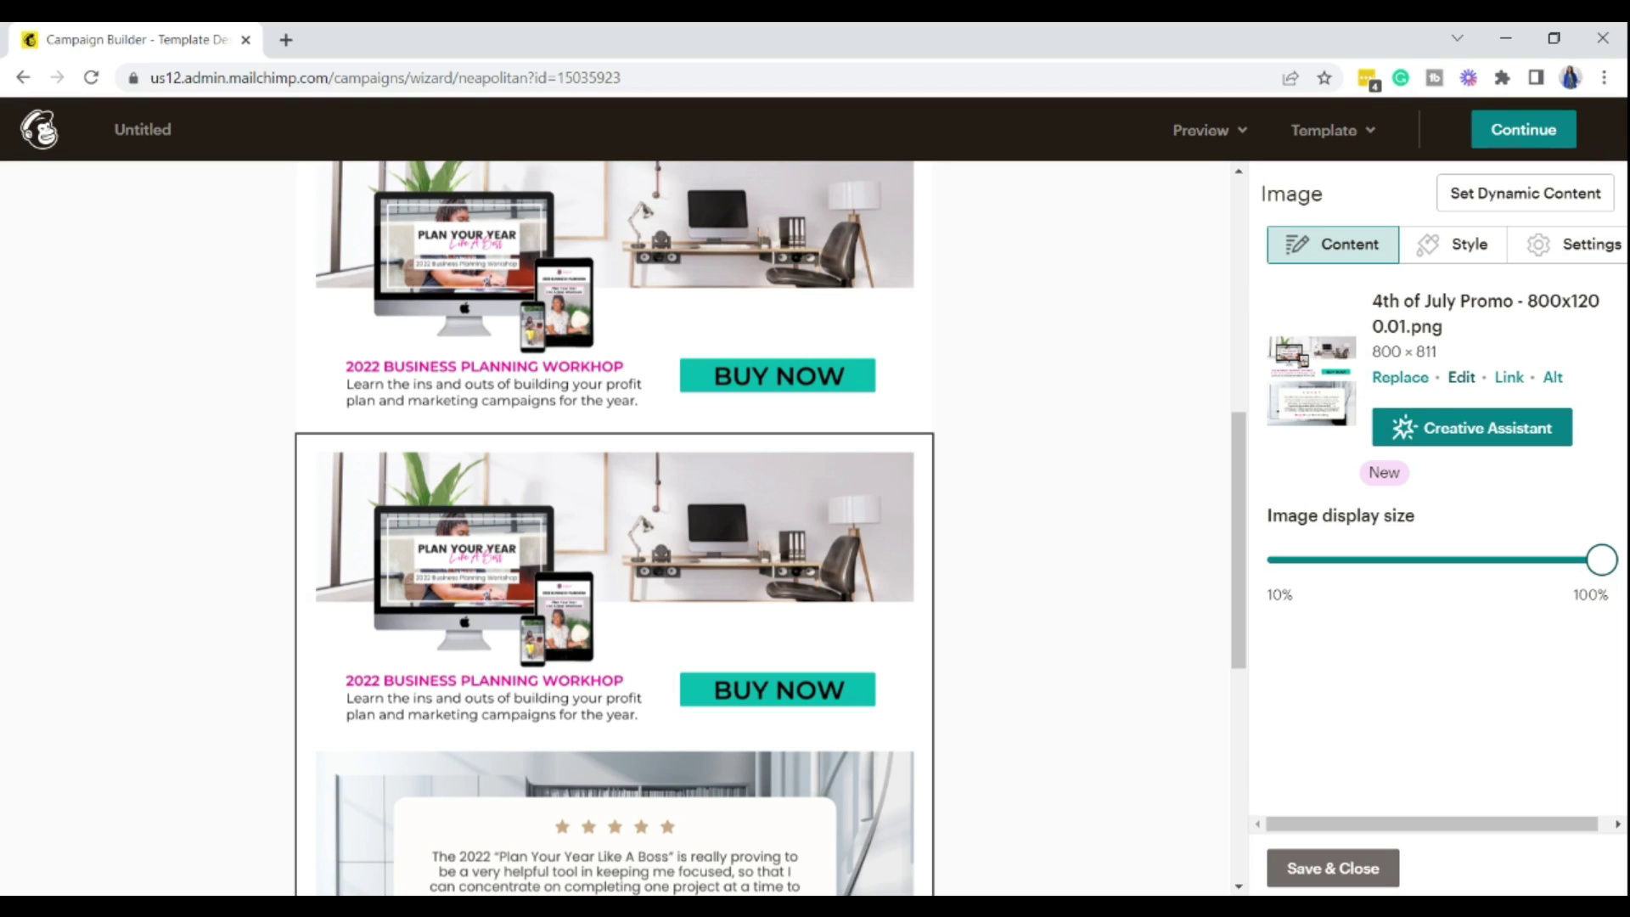
click(1461, 378)
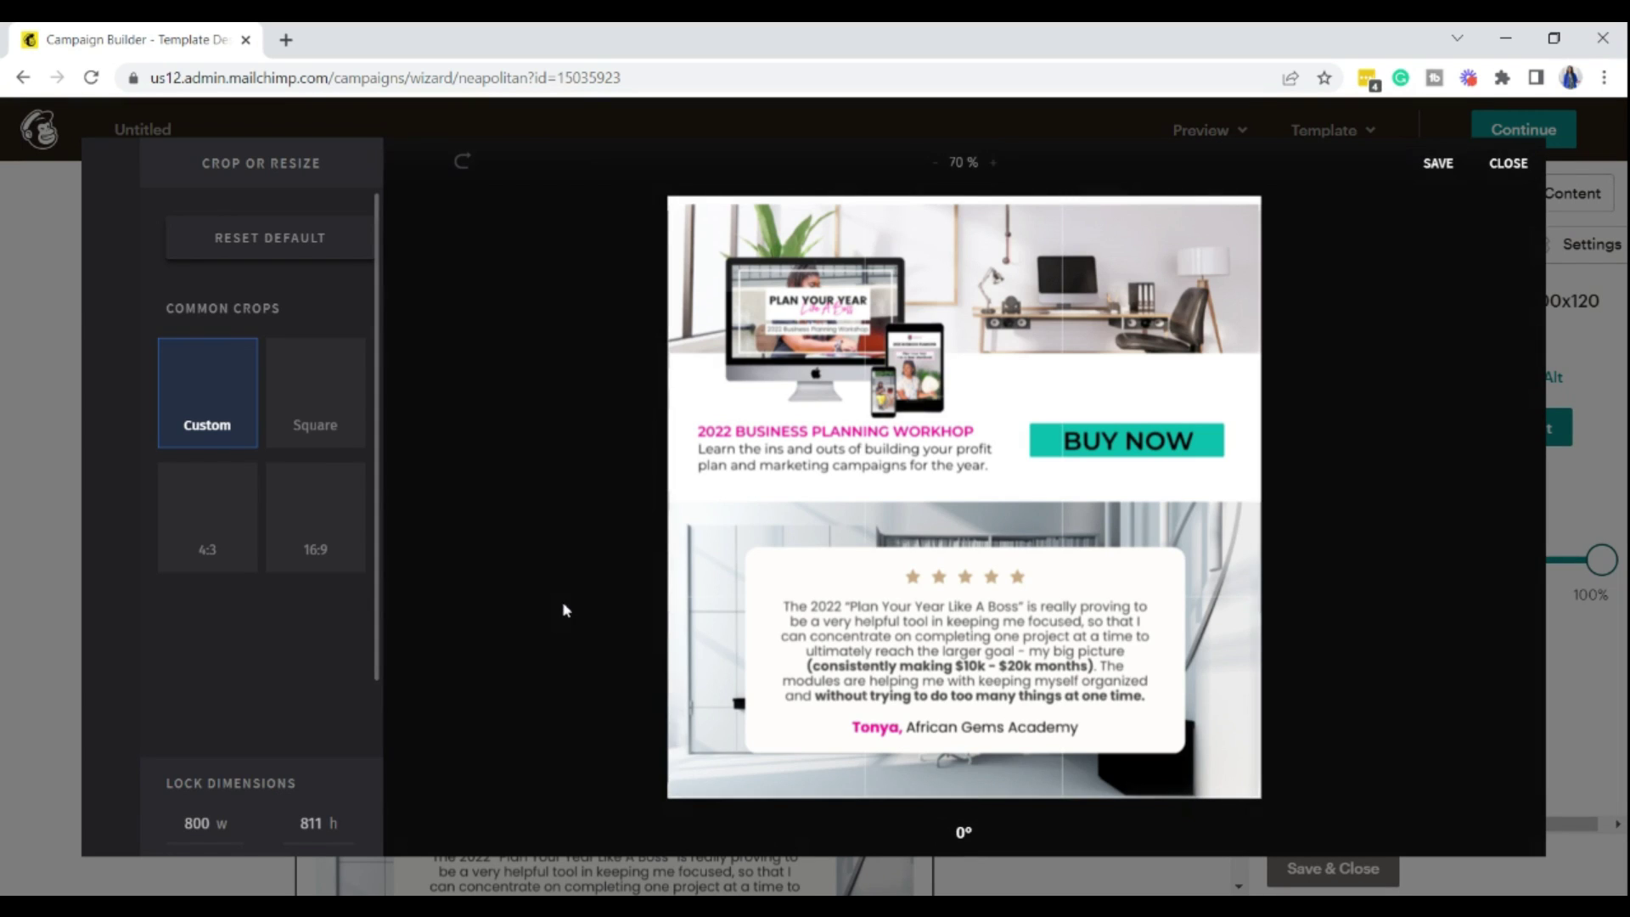
click(354, 781)
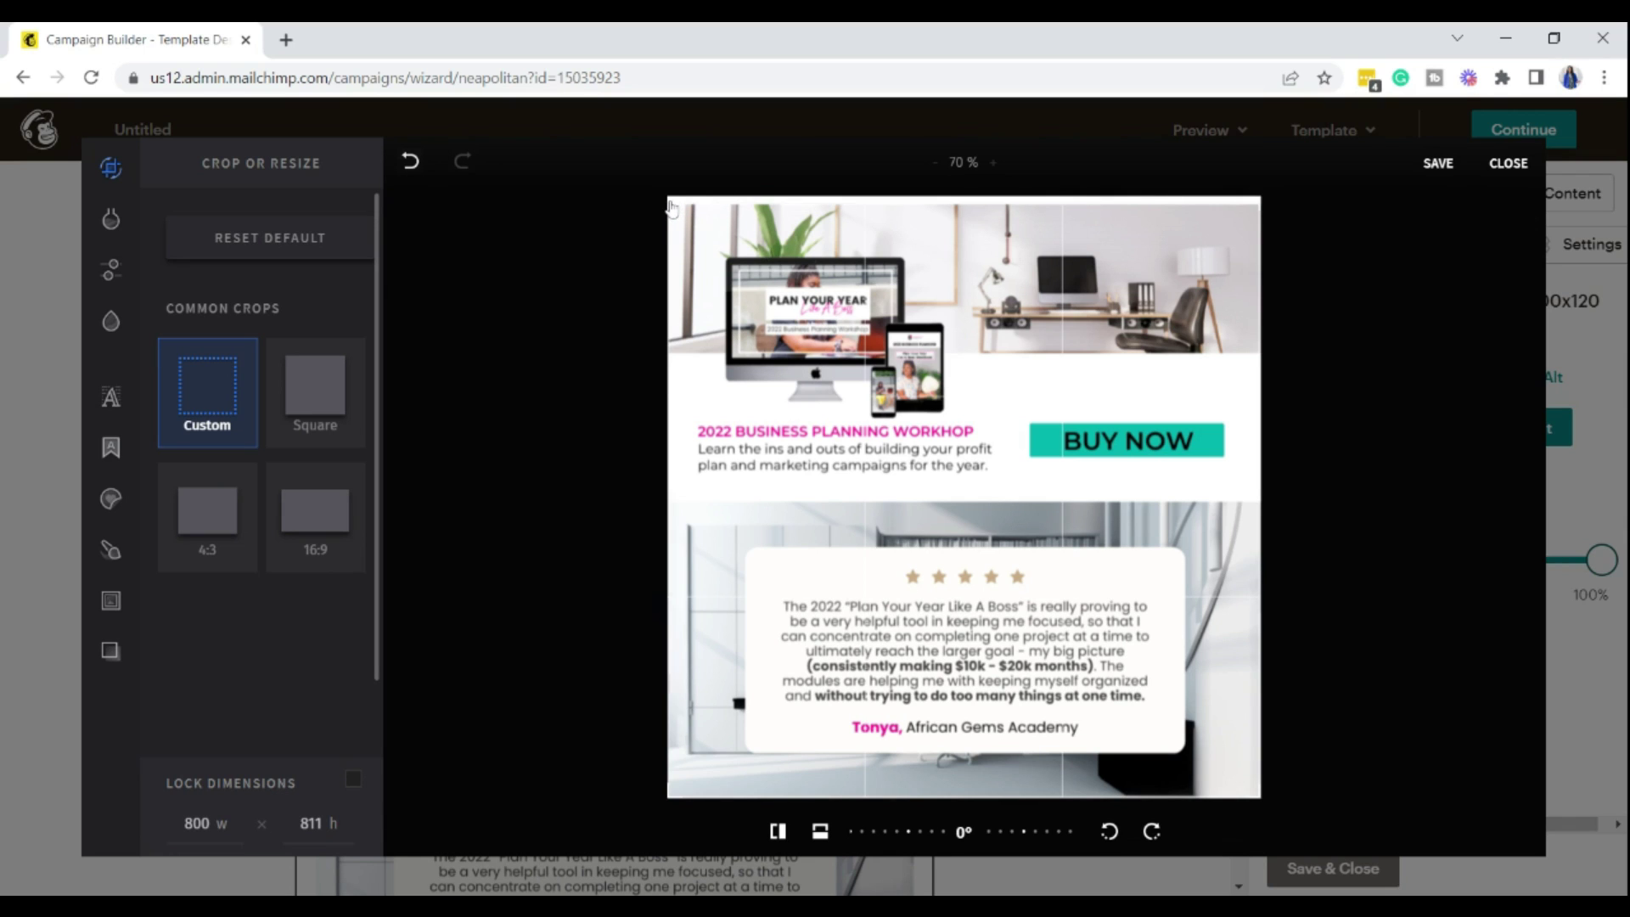
drag(668, 267, 653, 495)
click(1438, 163)
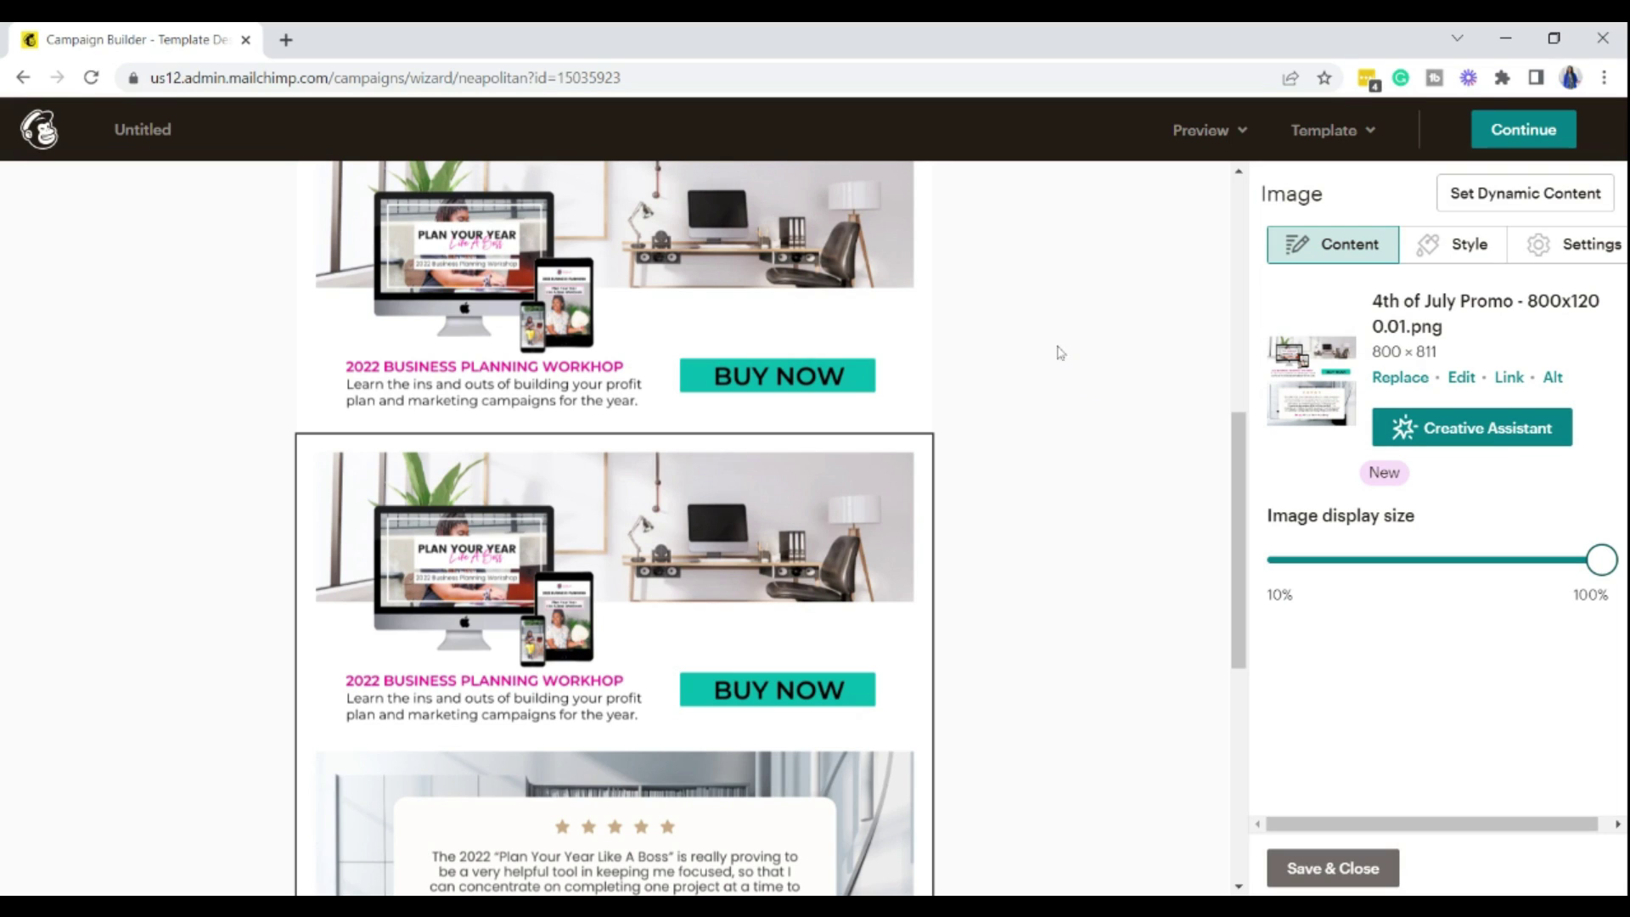
mouse_move(834, 569)
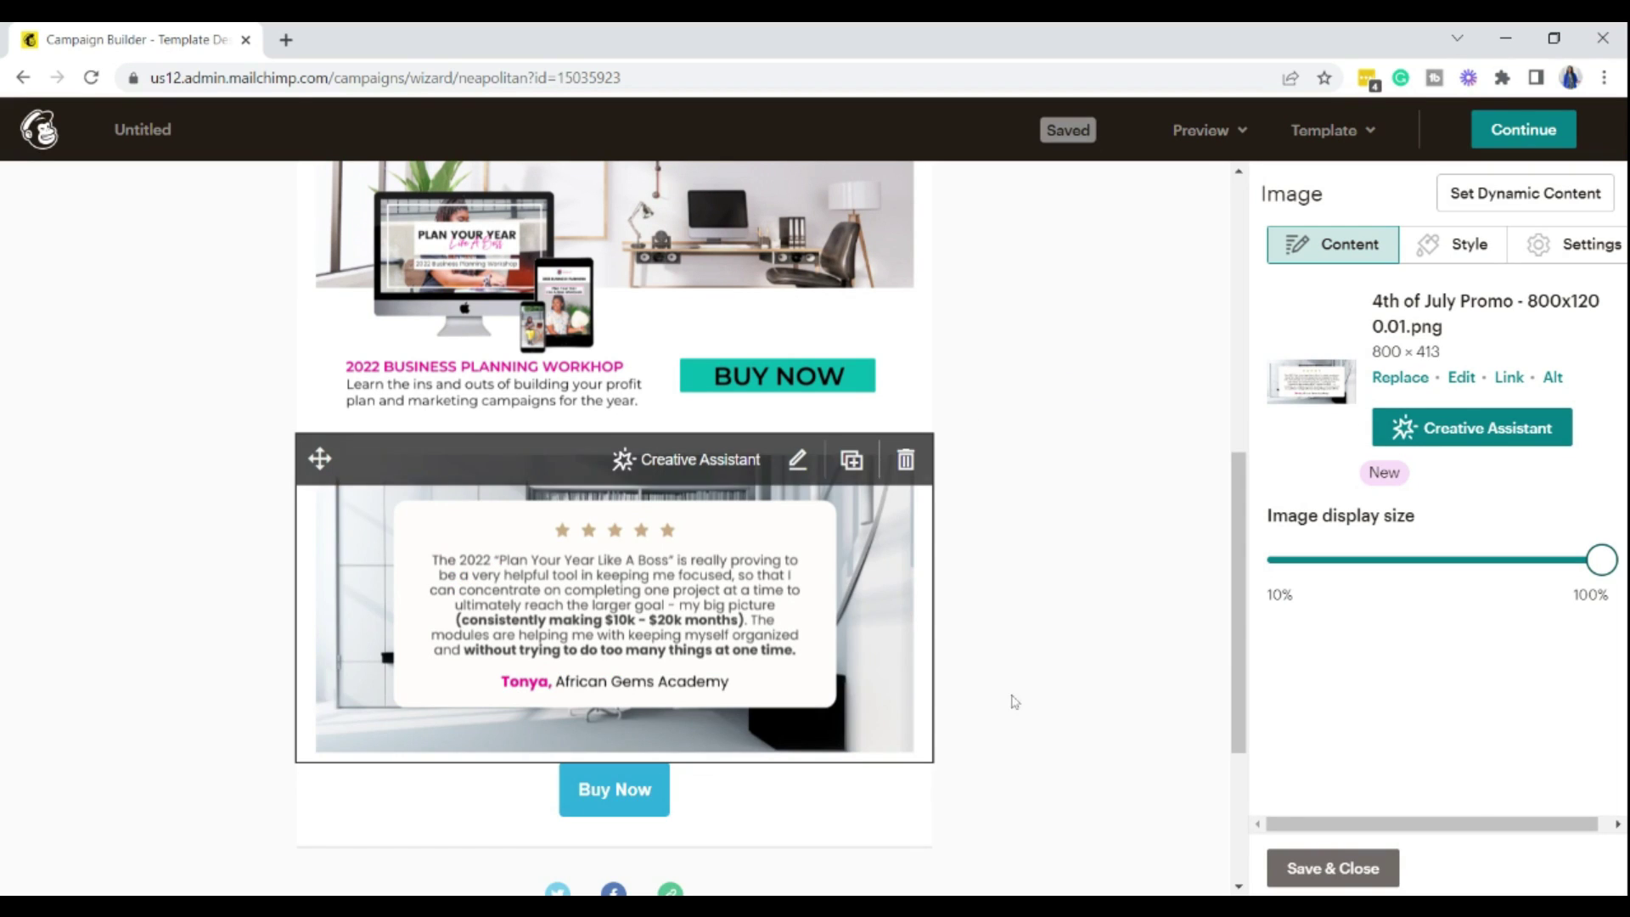
click(1333, 867)
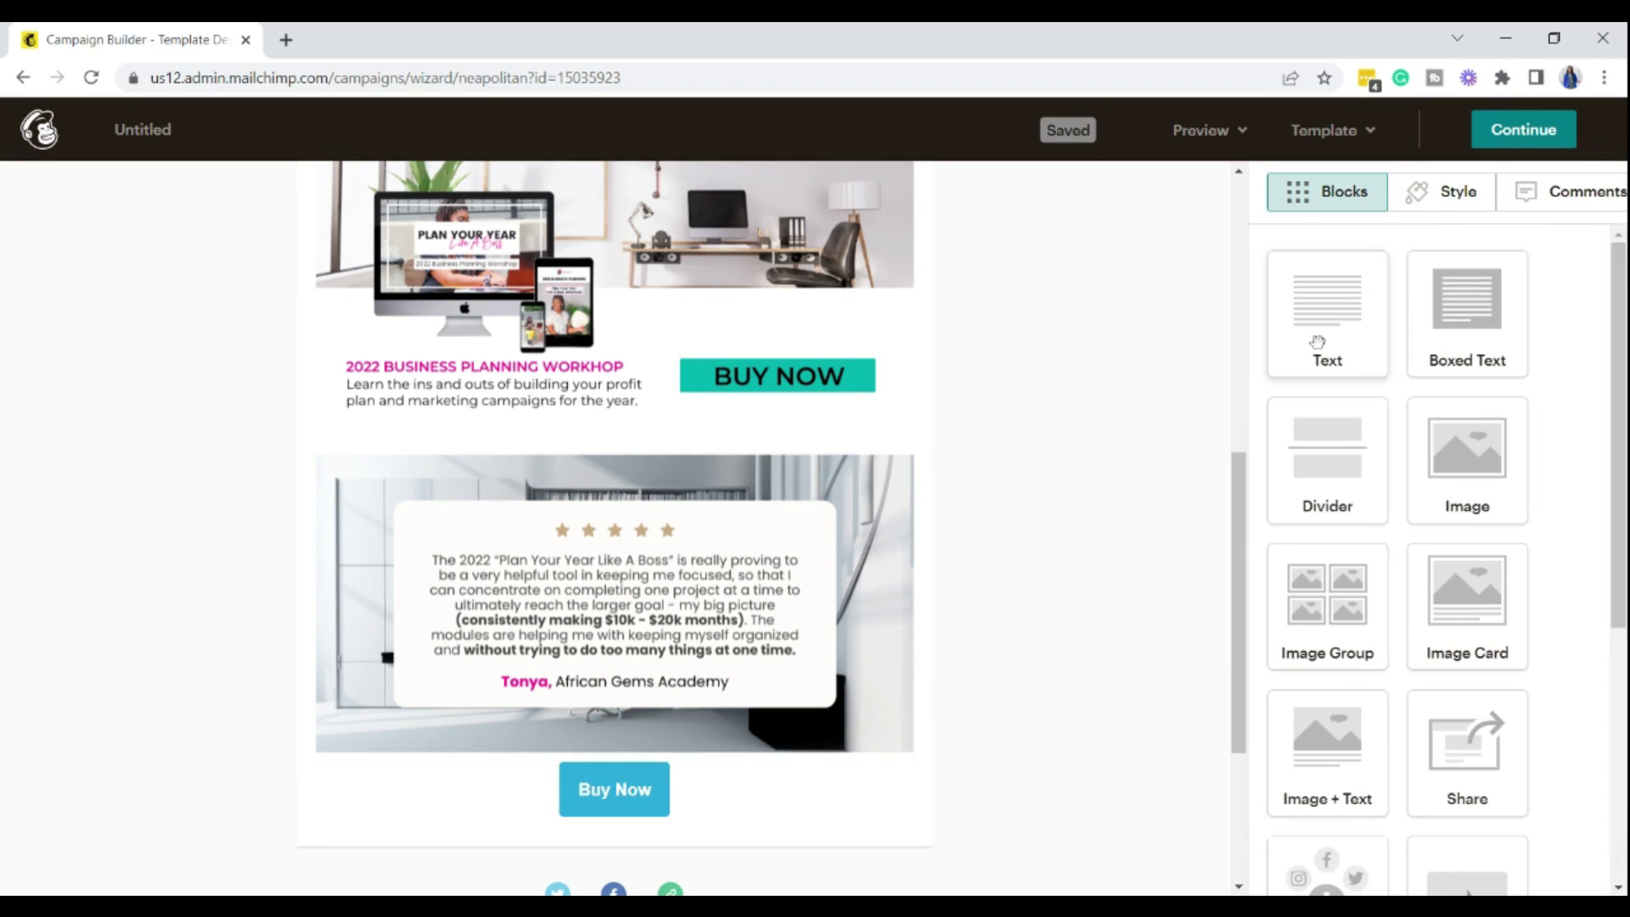
Step: Add a text block between the workshop and testimonial images reading "More awesome details about offer."
drag(1337, 316, 541, 455)
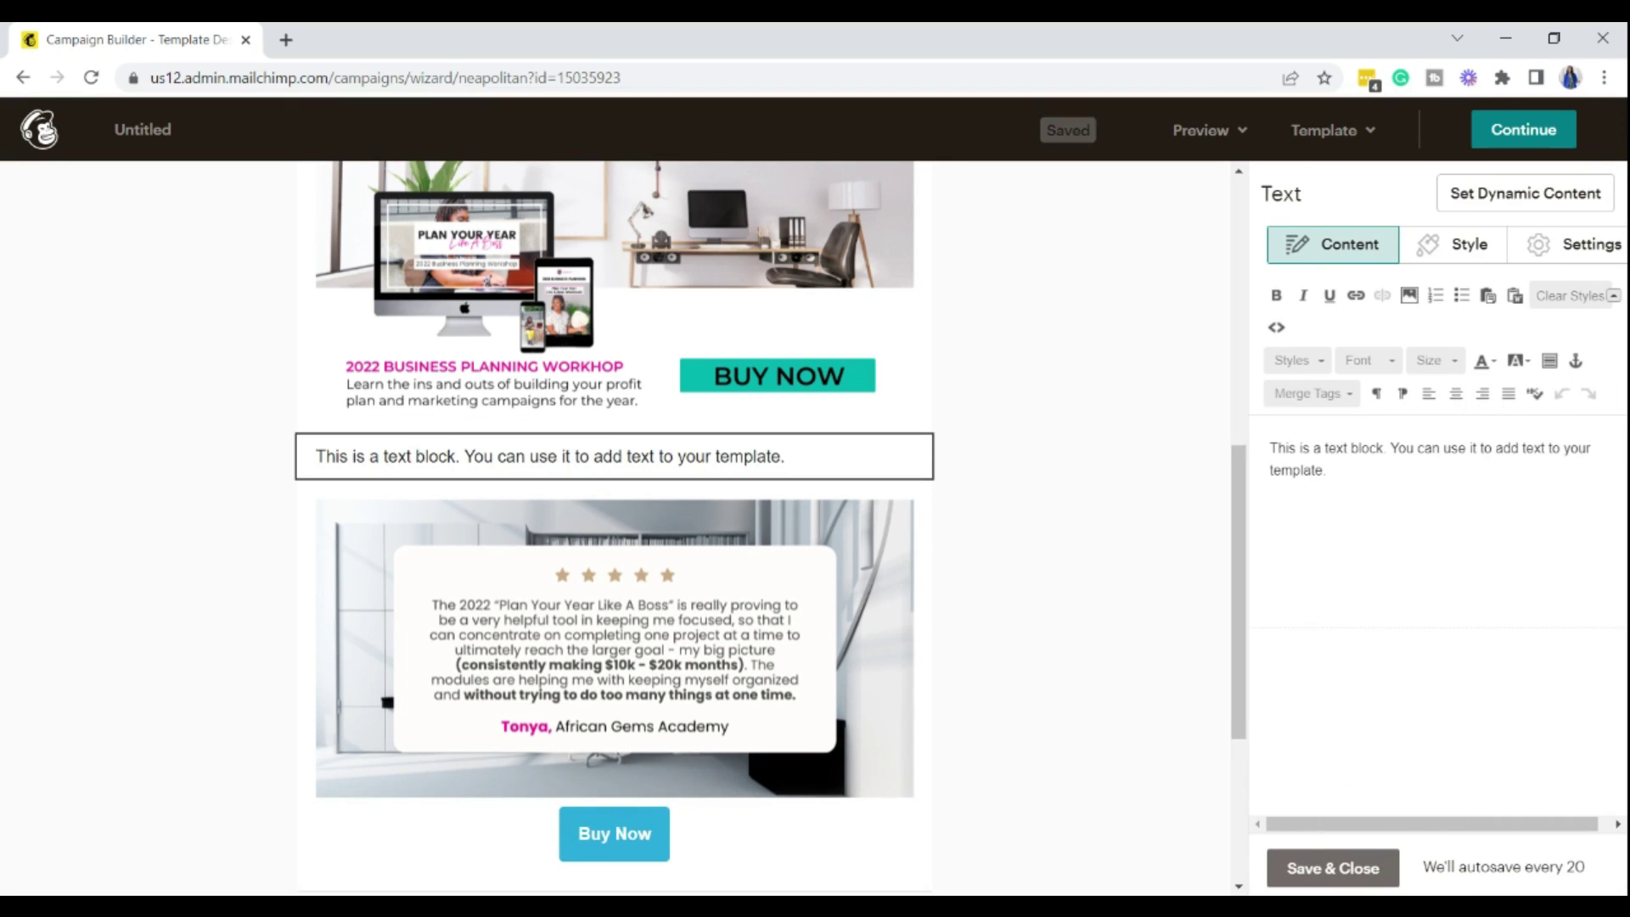
key(ctrl+a)
text(More )
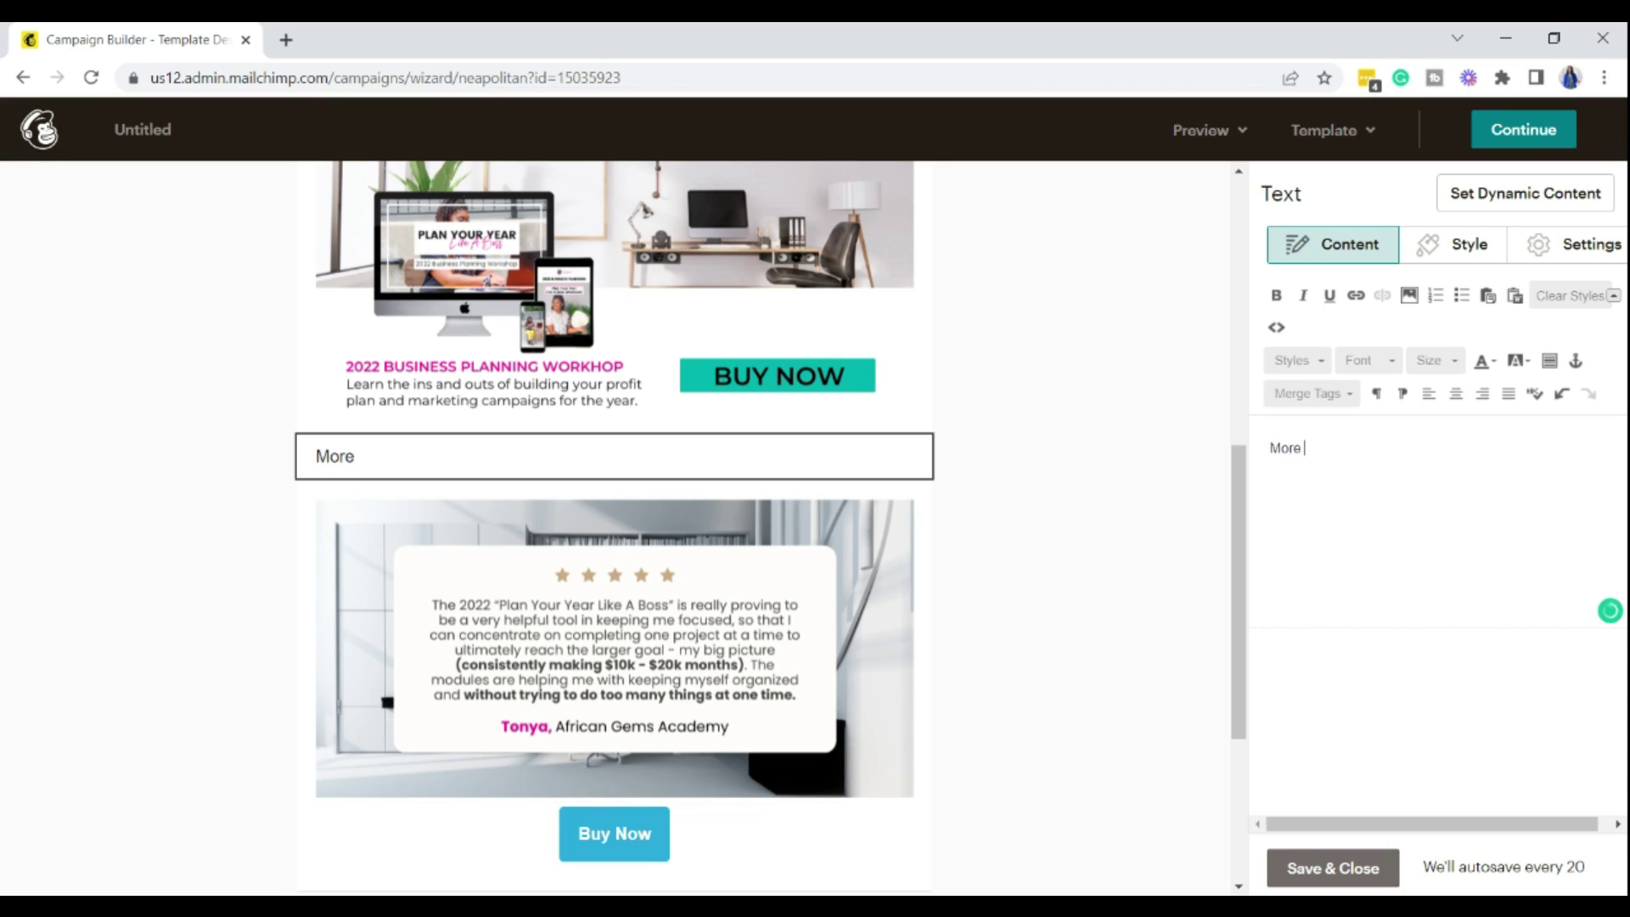
text(awesome d)
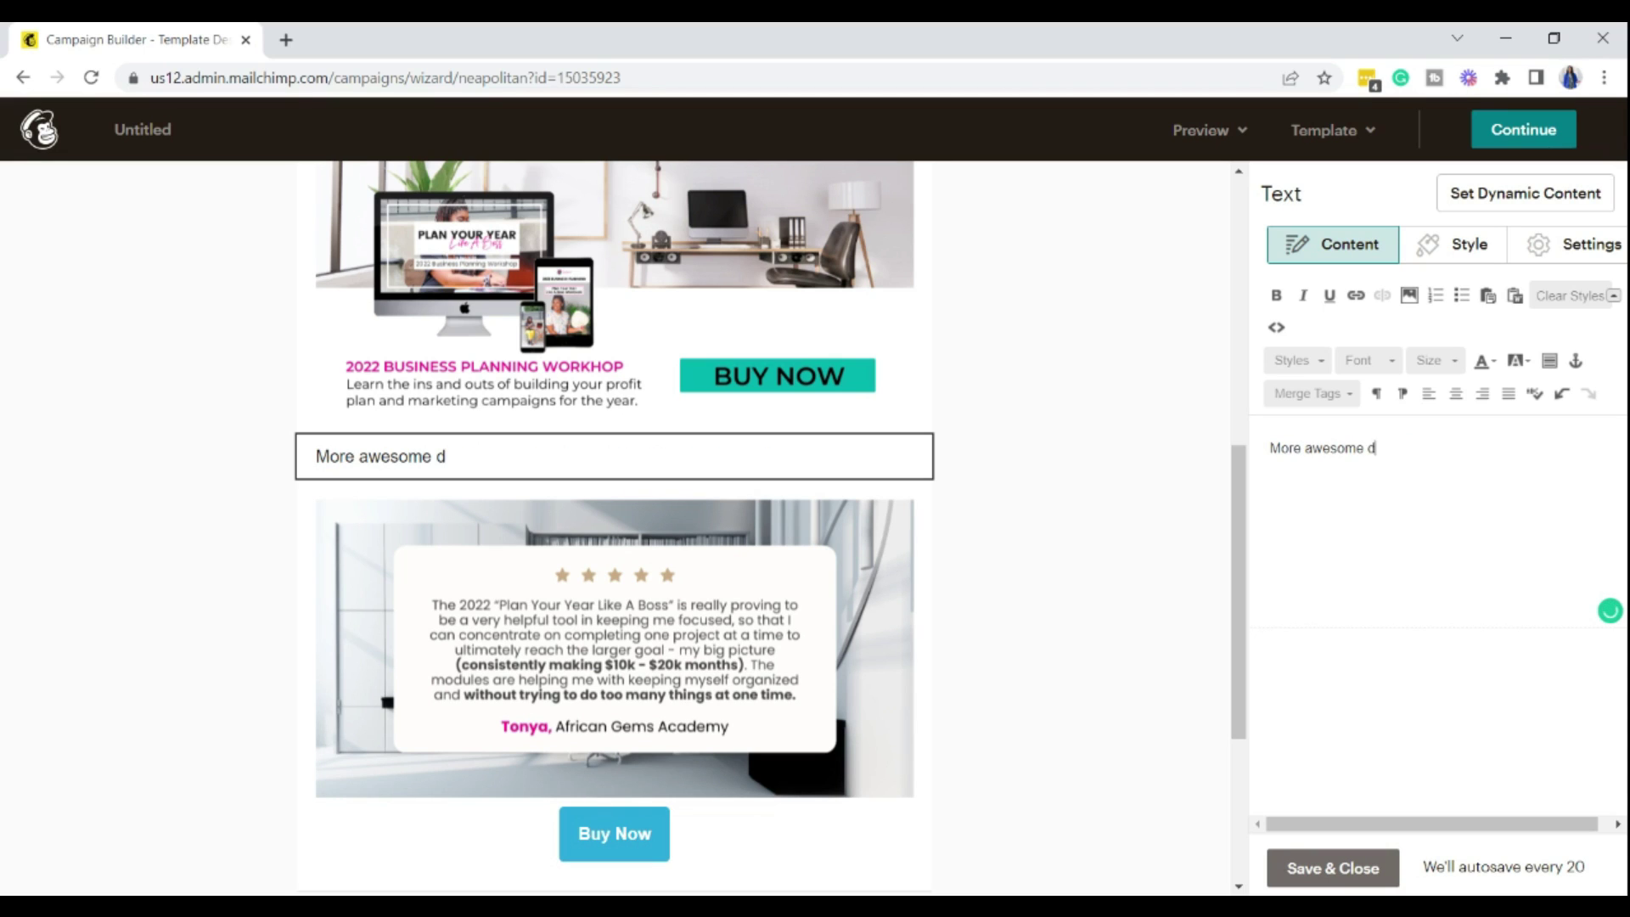
text(etails about o)
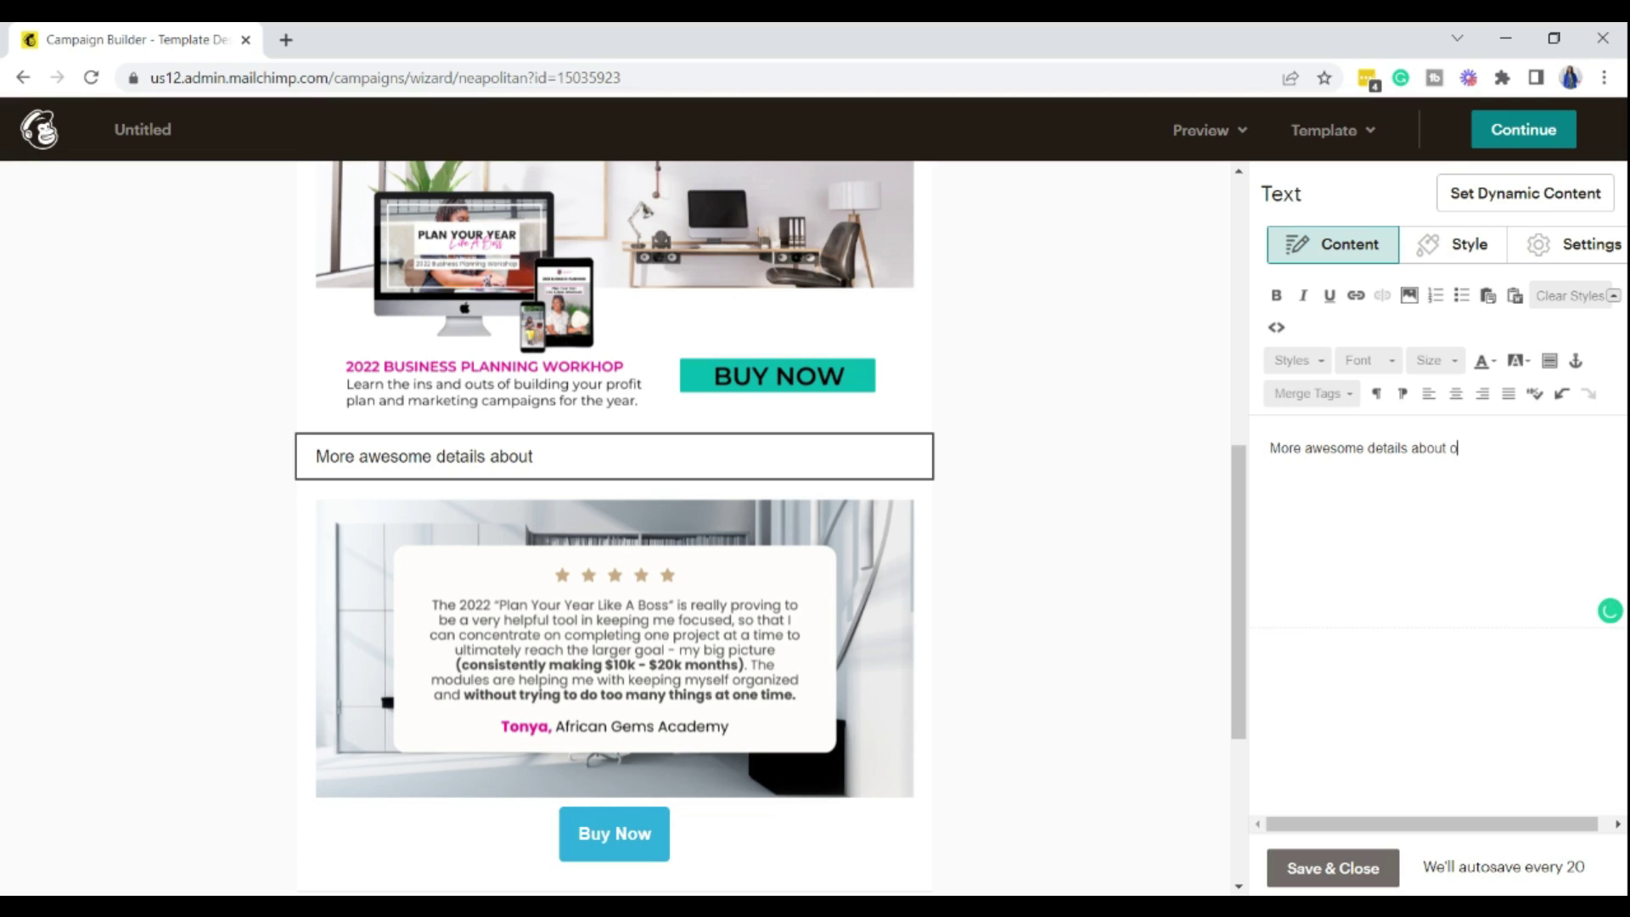
text(ffer.)
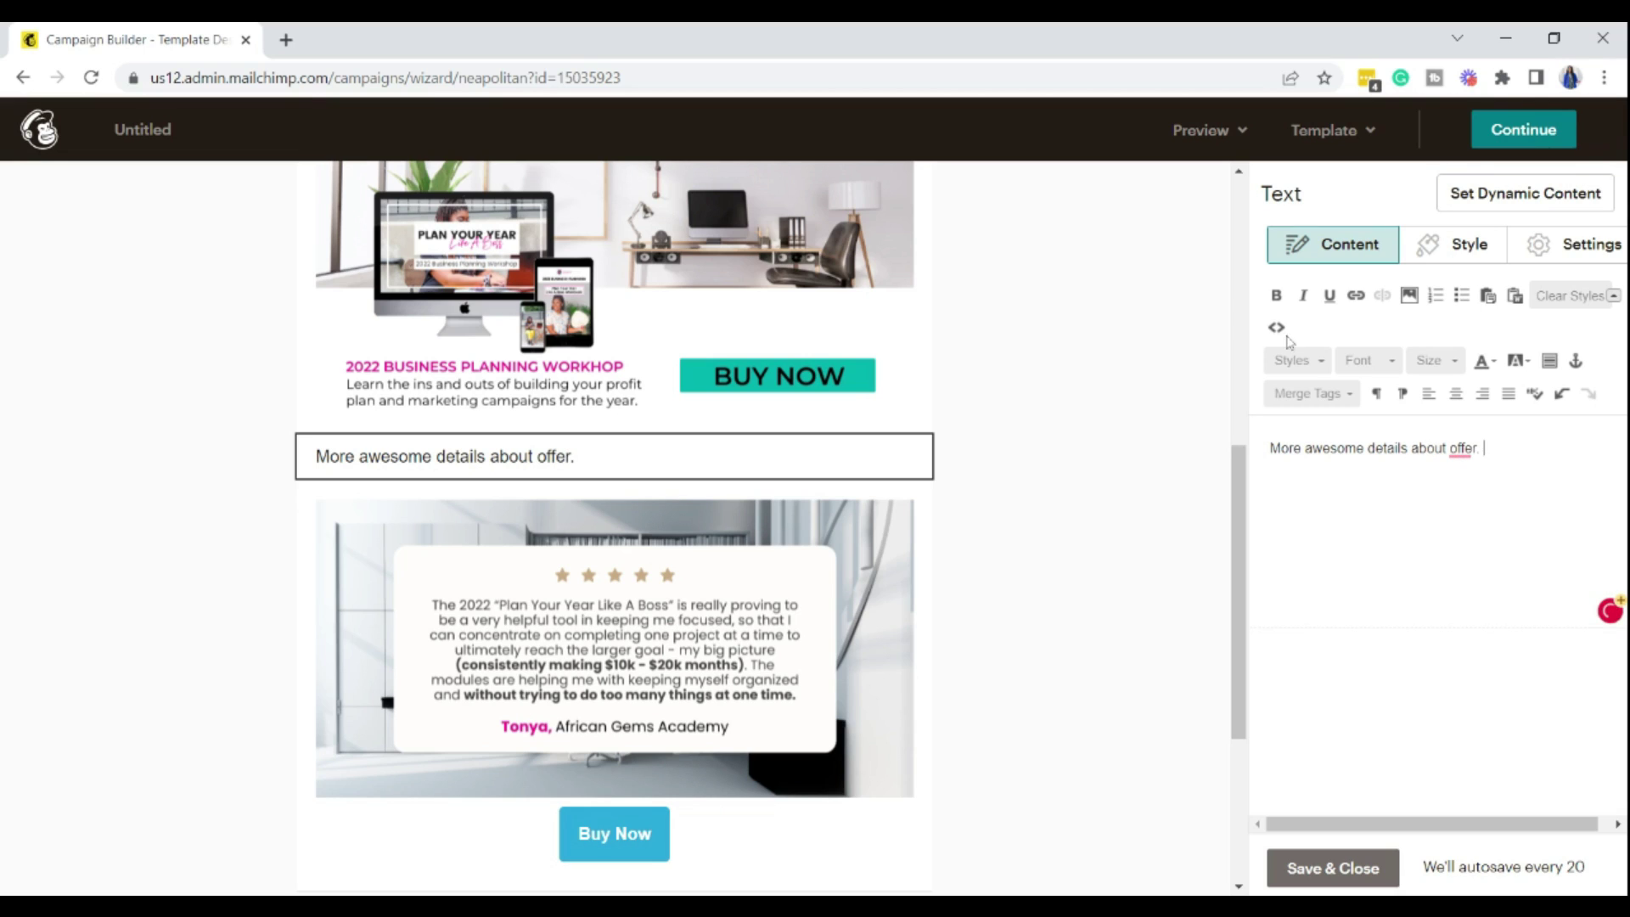
Step: Save and close the text block placed between the workshop and testimonial images
click(1307, 871)
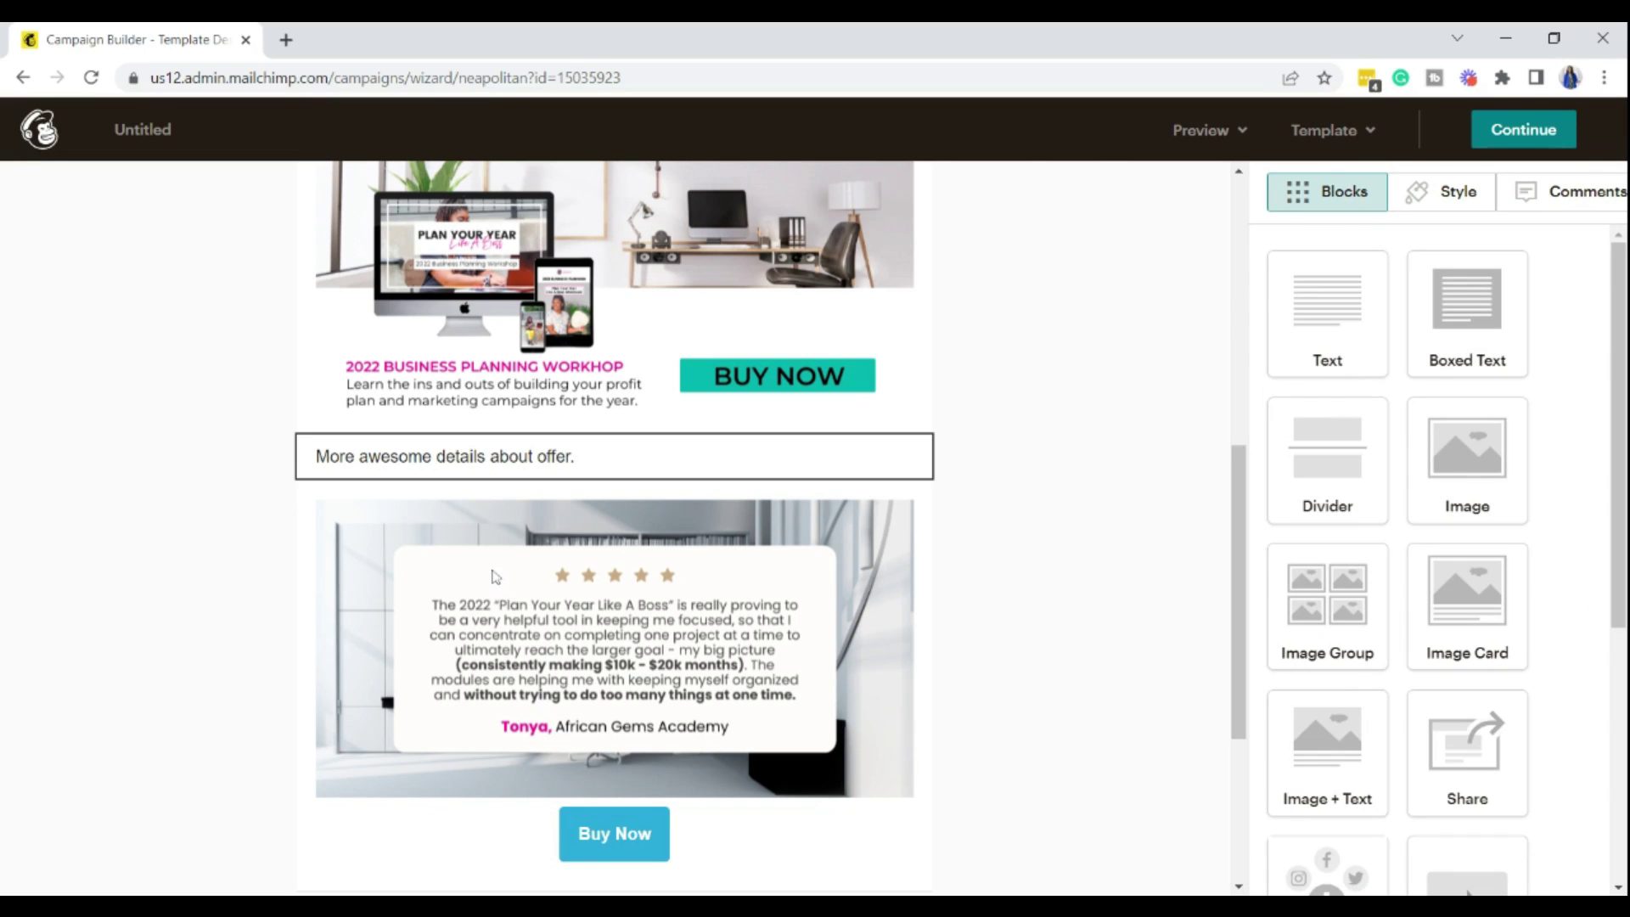
Step: Review the order of the cropped images and text blocks through the whole email, and continue past the design stage
scroll(492, 594, up, 7)
scroll(491, 609, down, 12)
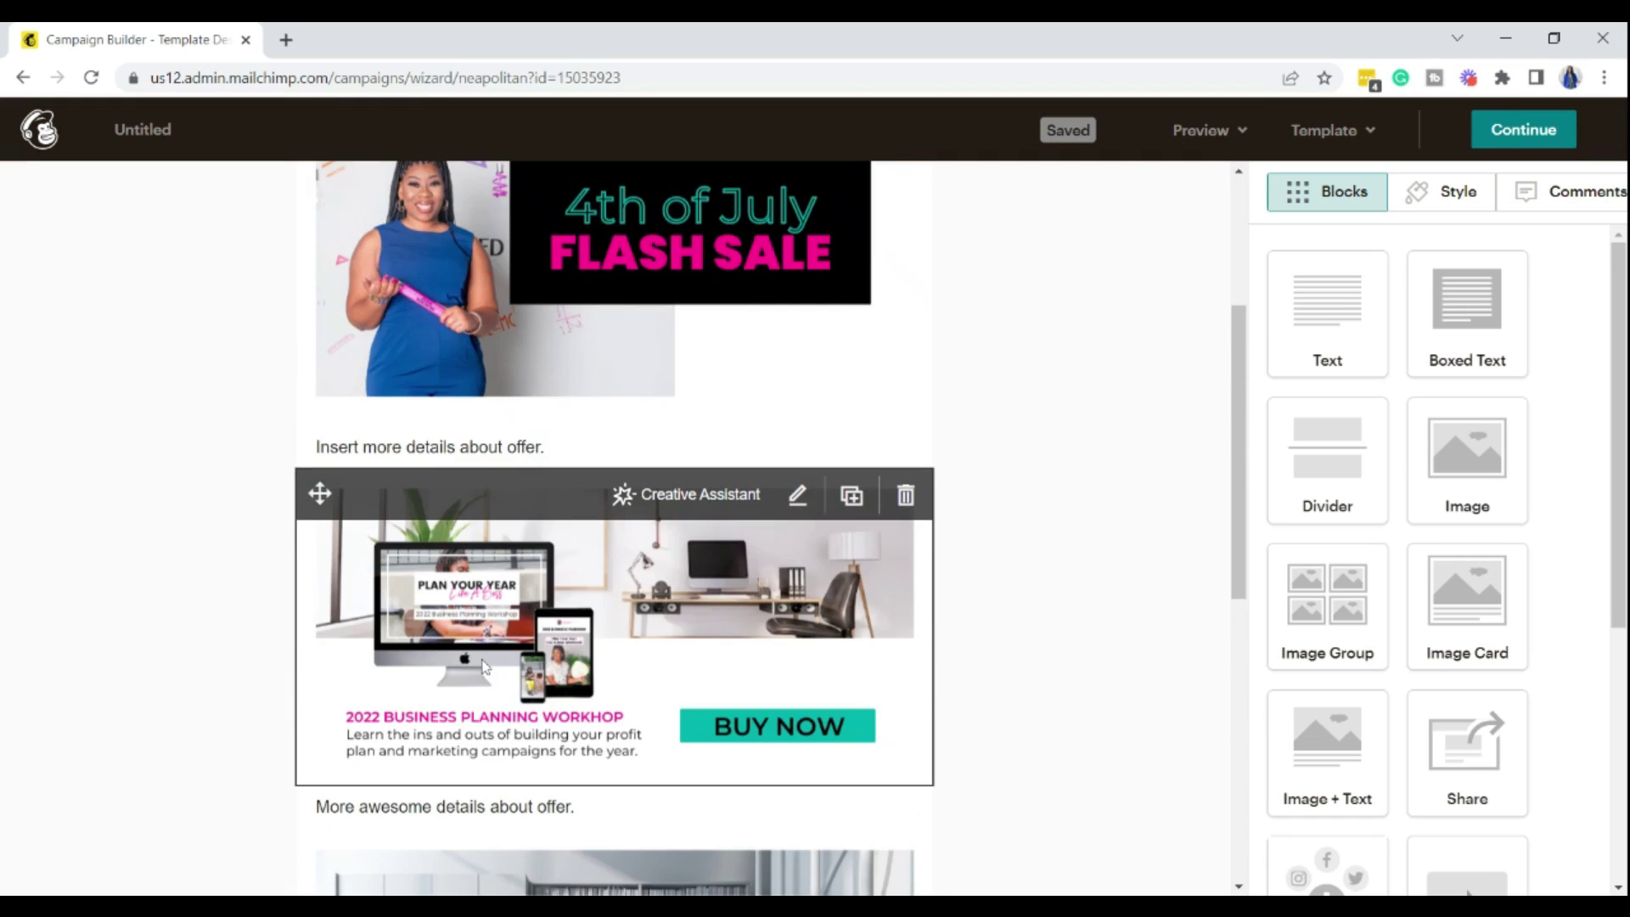
scroll(501, 580, up, 6)
scroll(501, 579, up, 4)
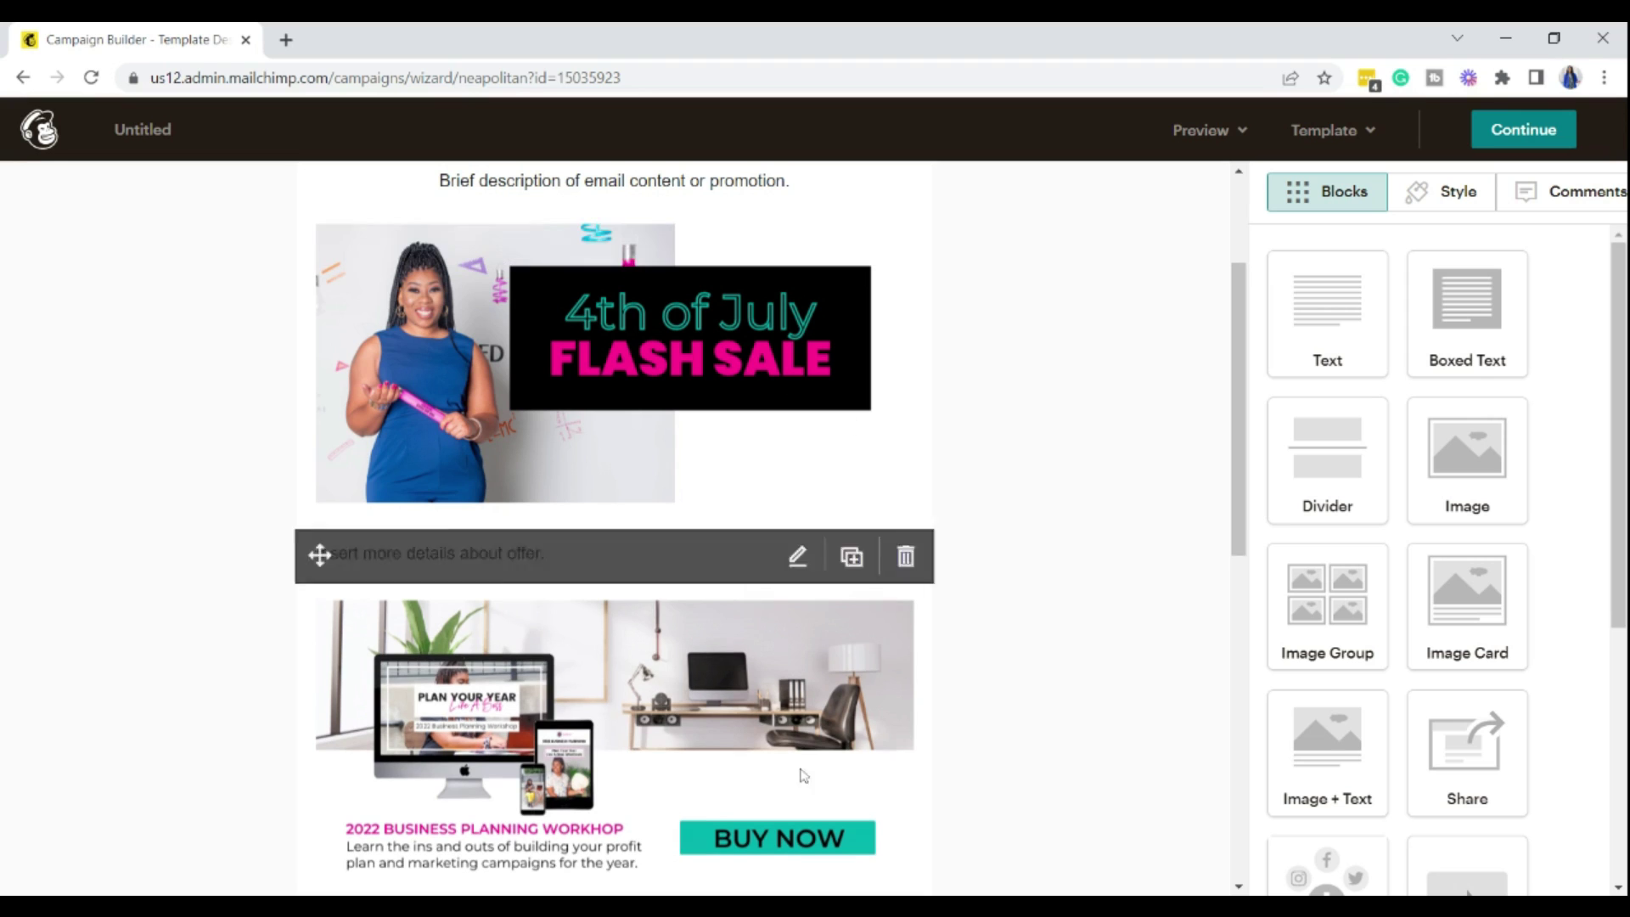
scroll(563, 500, down, 1)
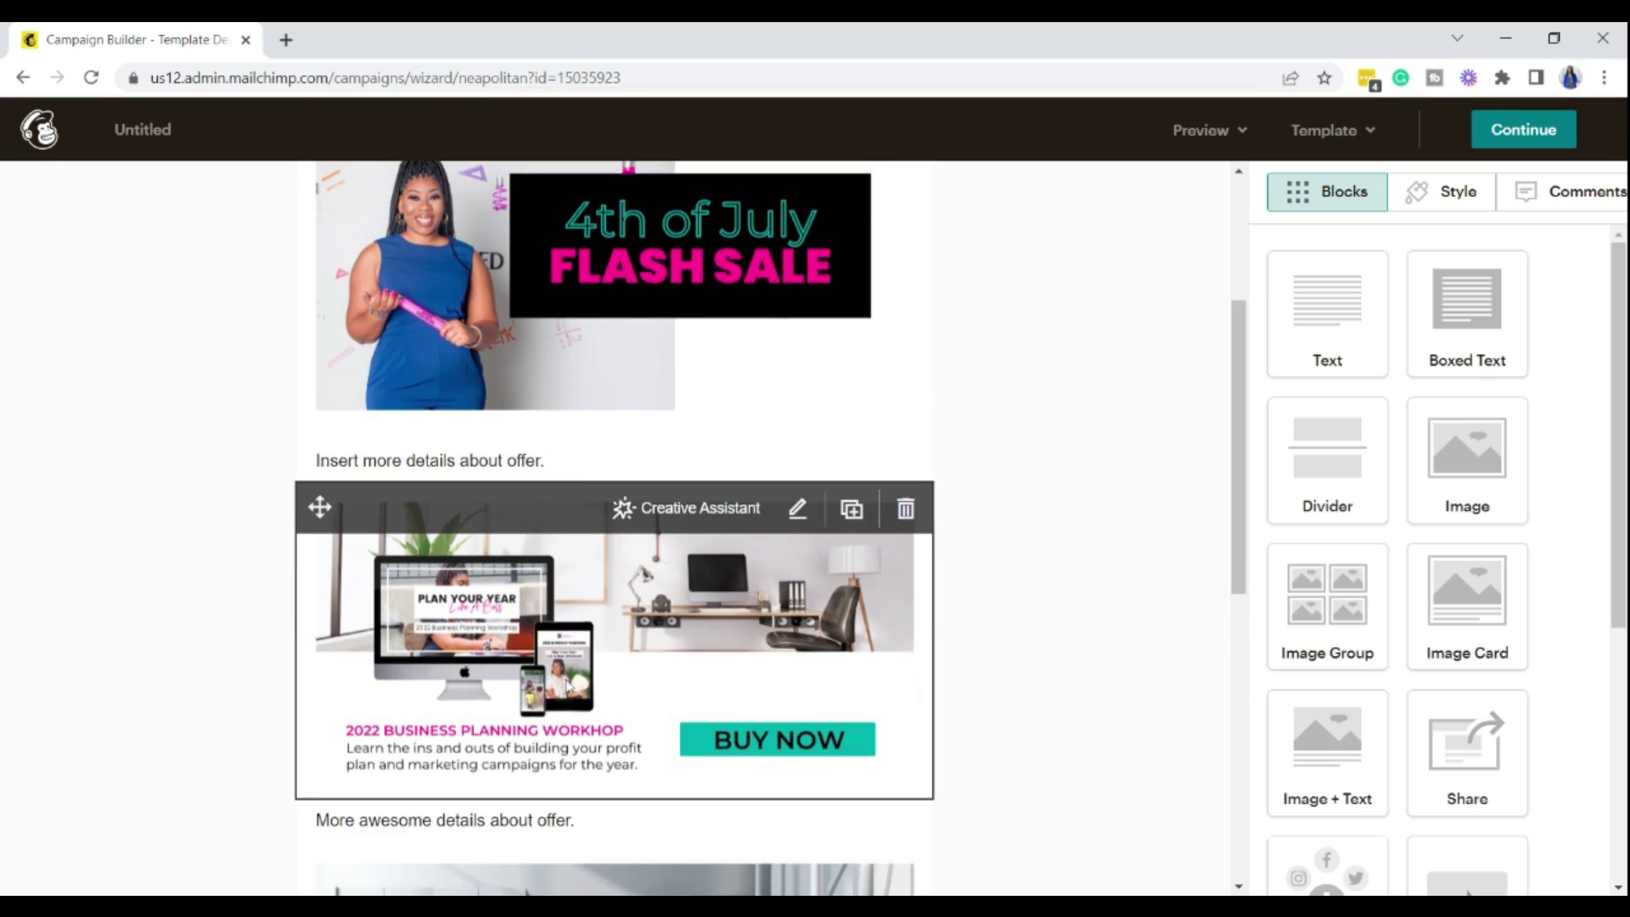
scroll(522, 456, up, 4)
scroll(512, 790, down, 2)
scroll(512, 790, down, 2)
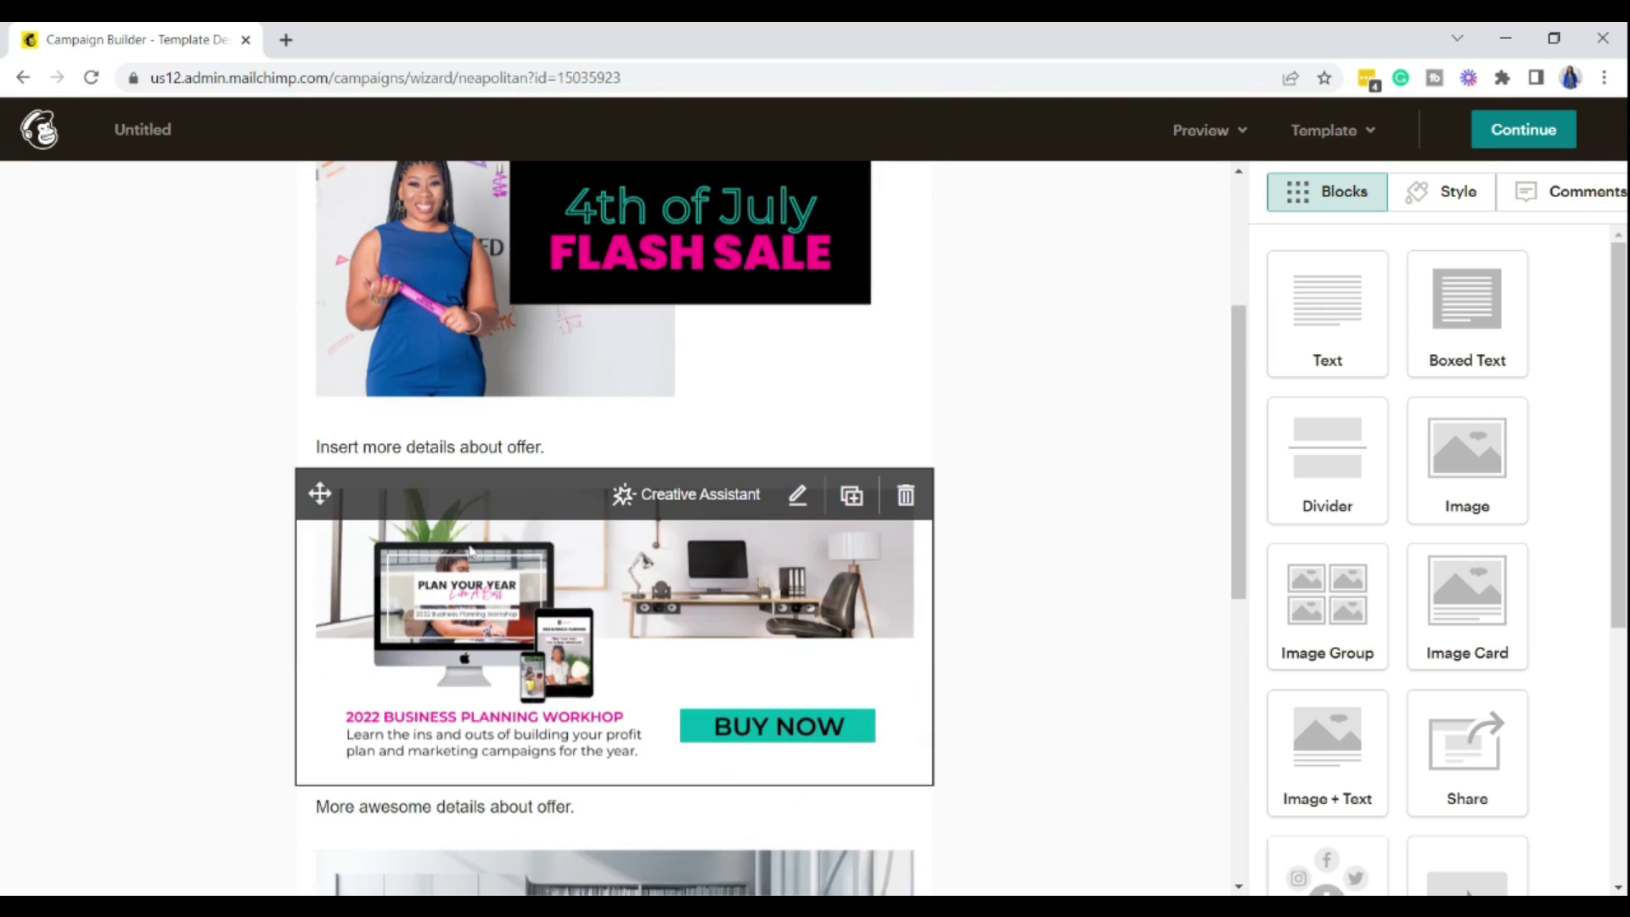
scroll(357, 363, up, 3)
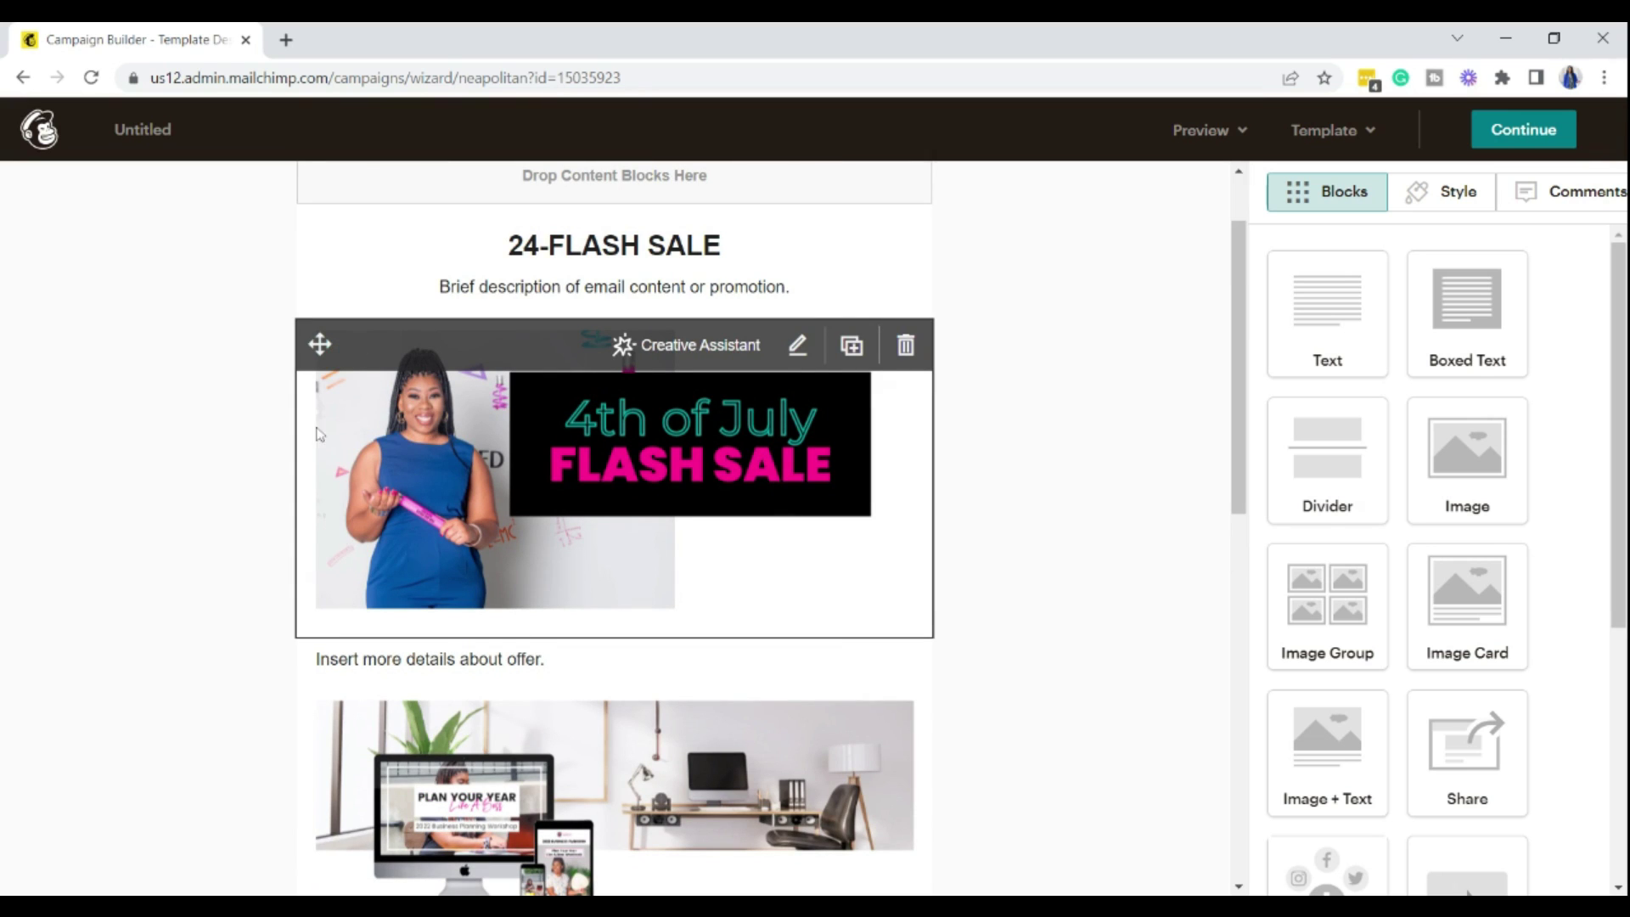
scroll(853, 429, down, 3)
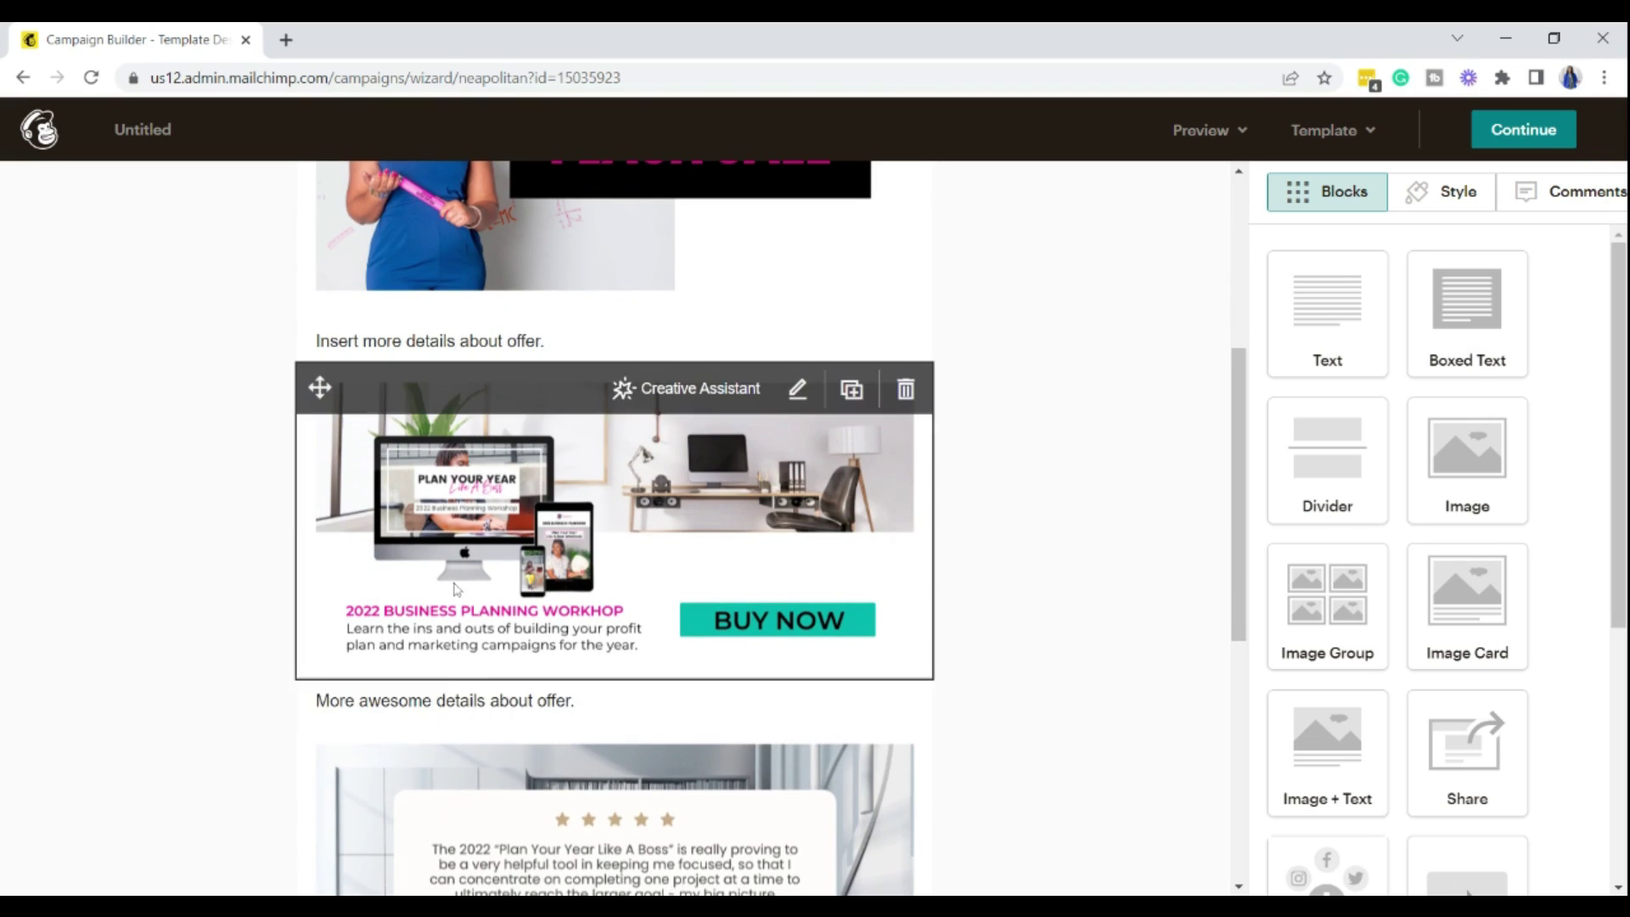
scroll(457, 588, down, 2)
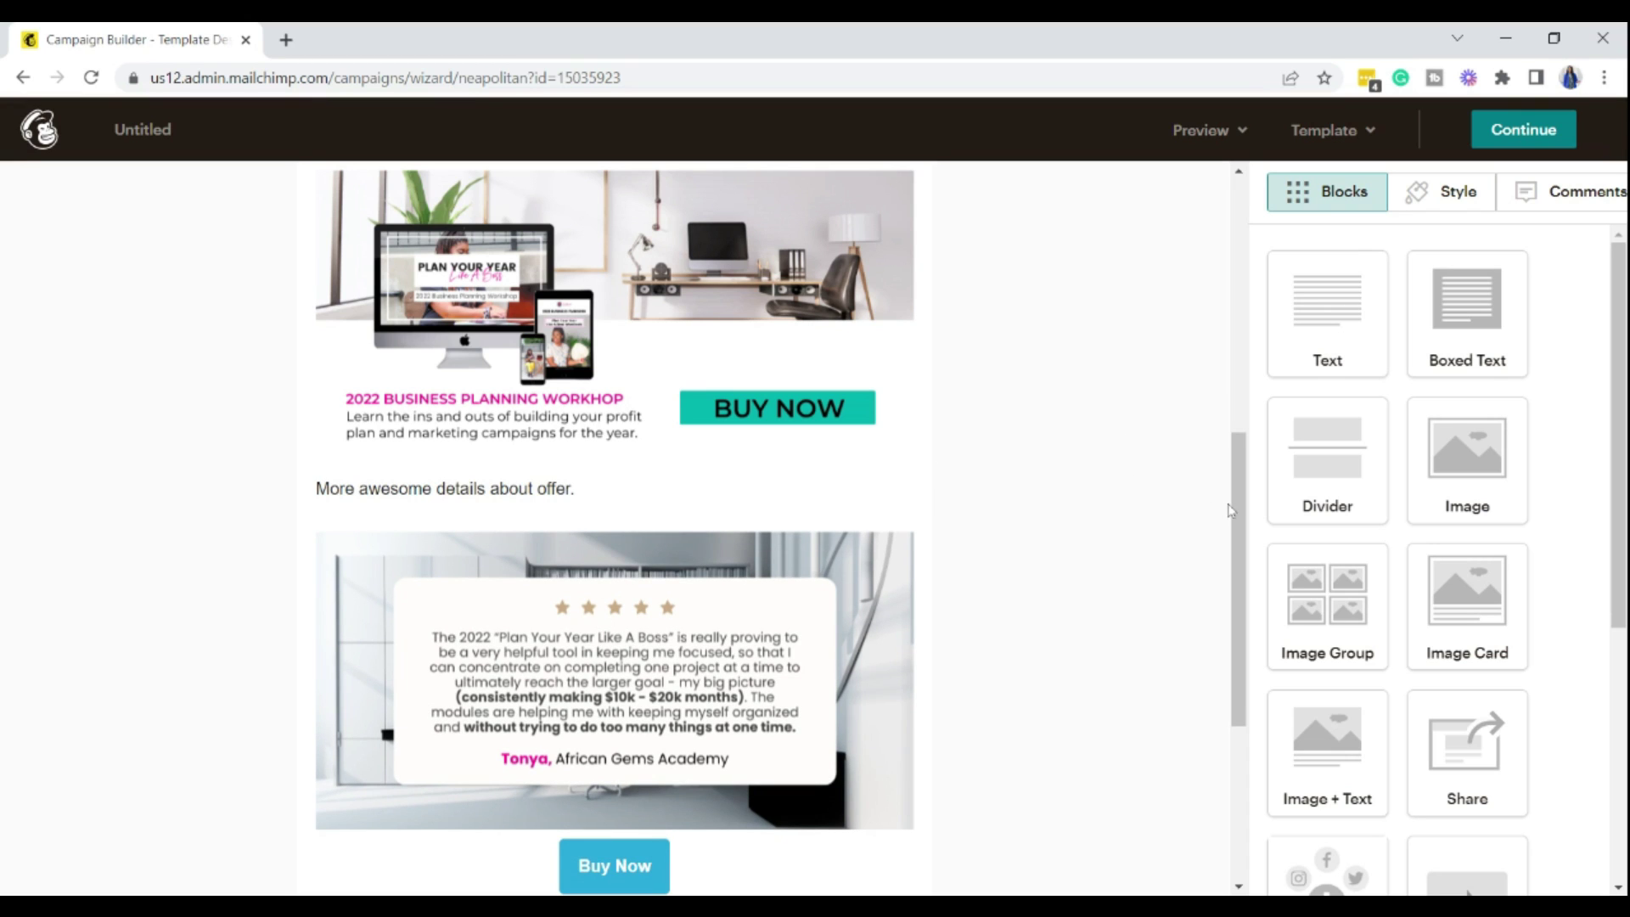
drag(1235, 509, 1240, 170)
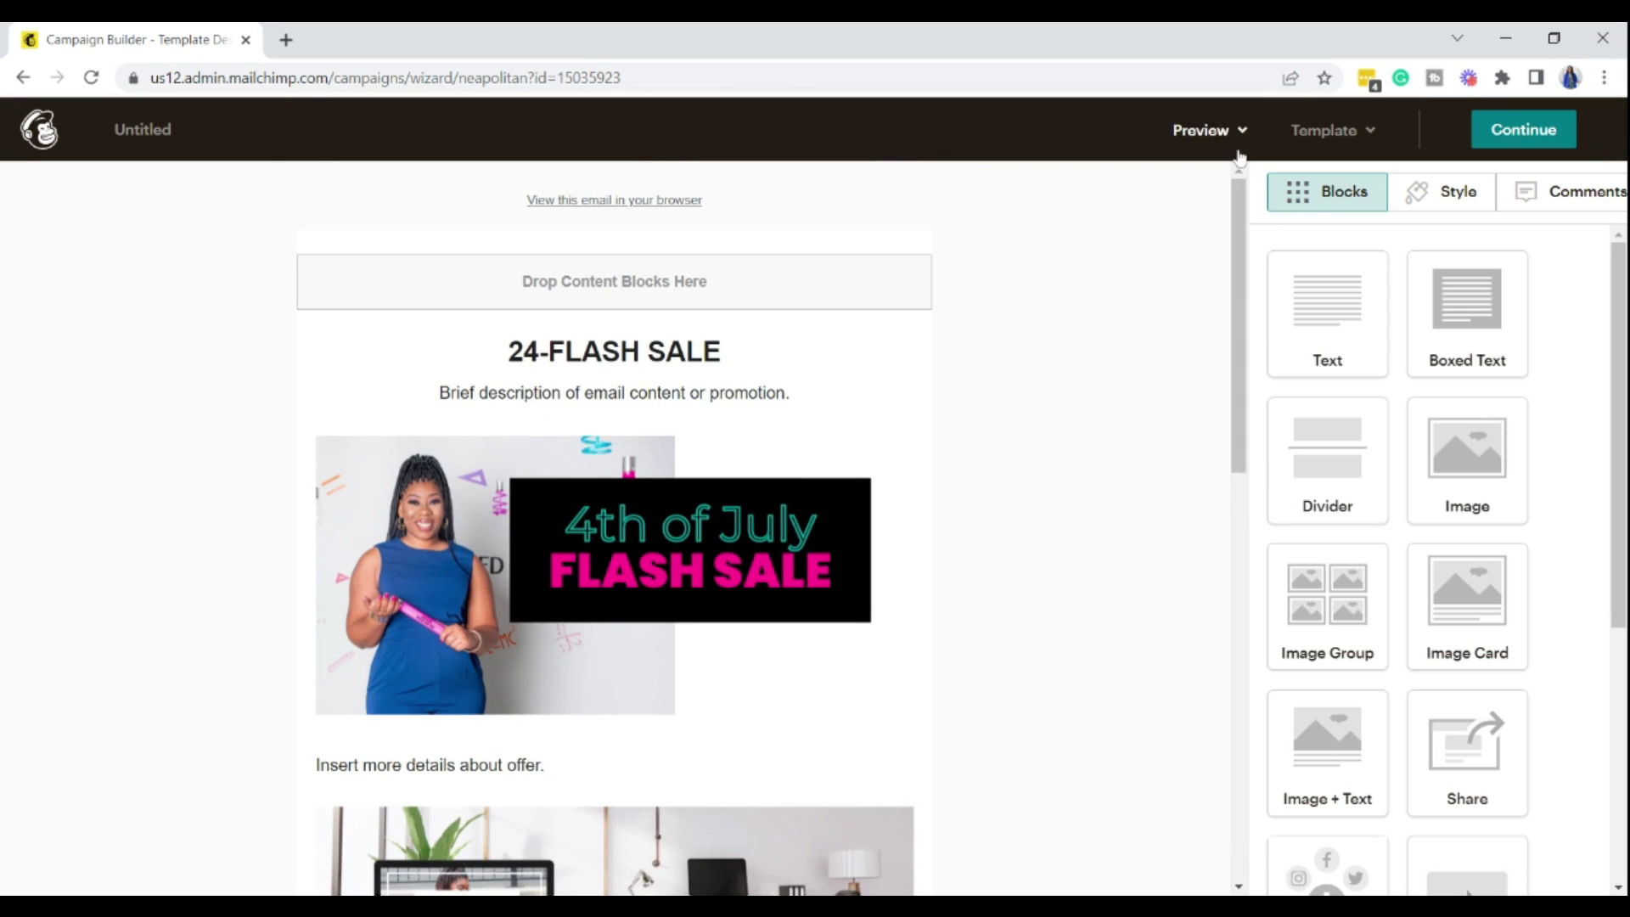
click(1496, 132)
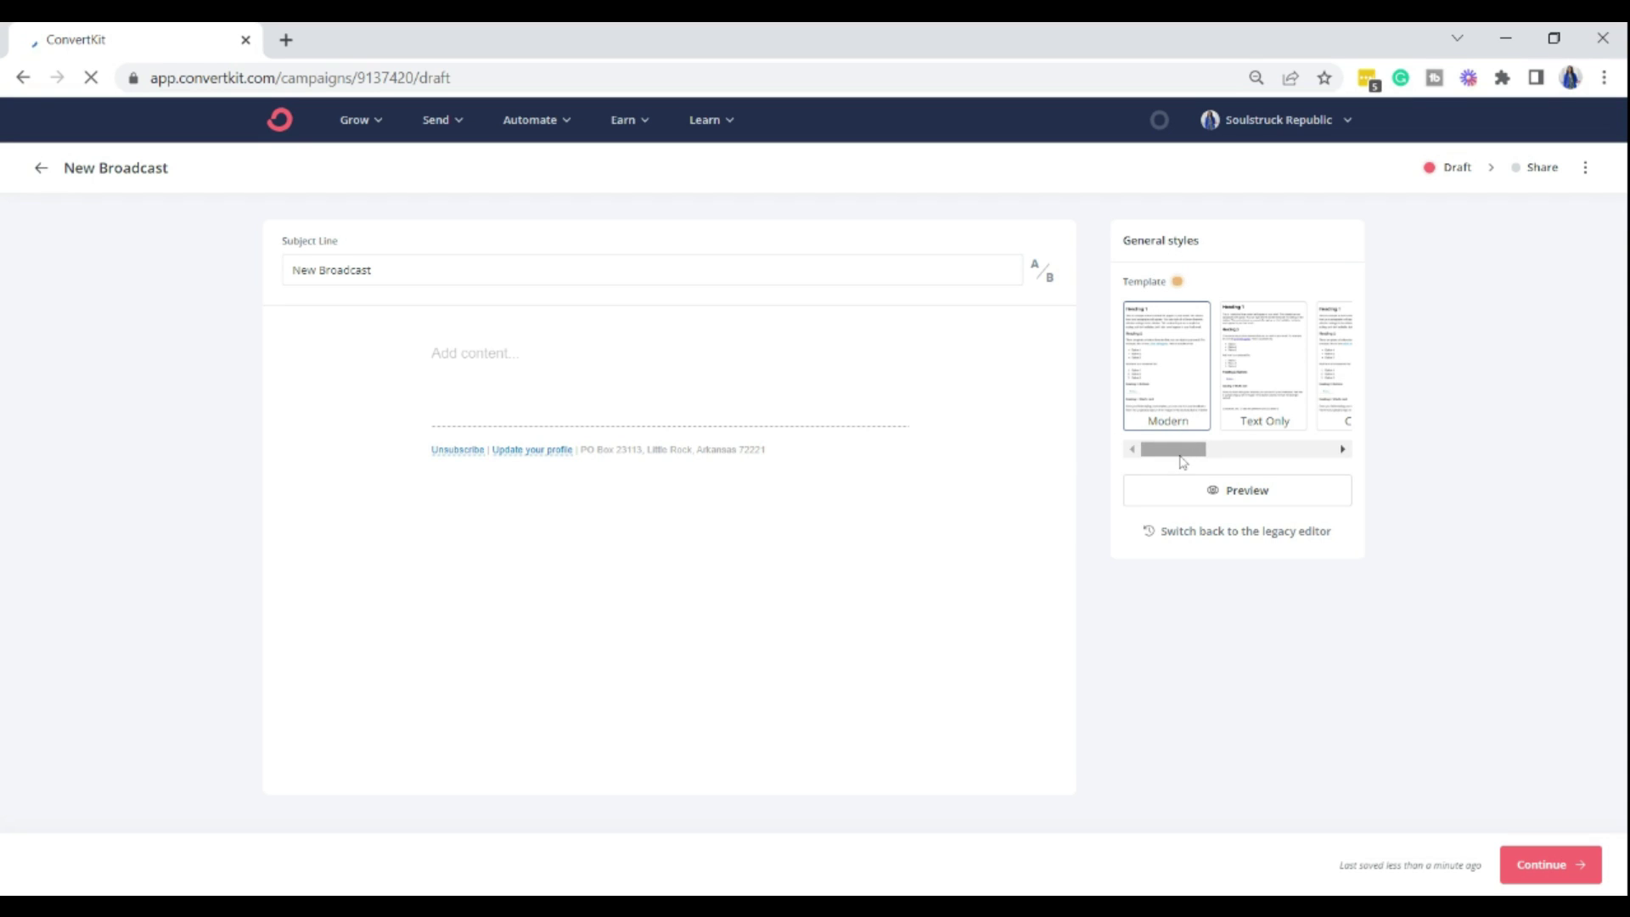
Step: In the ConvertKit broadcast draft, look through the available email templates from first to last
drag(1183, 461, 1259, 461)
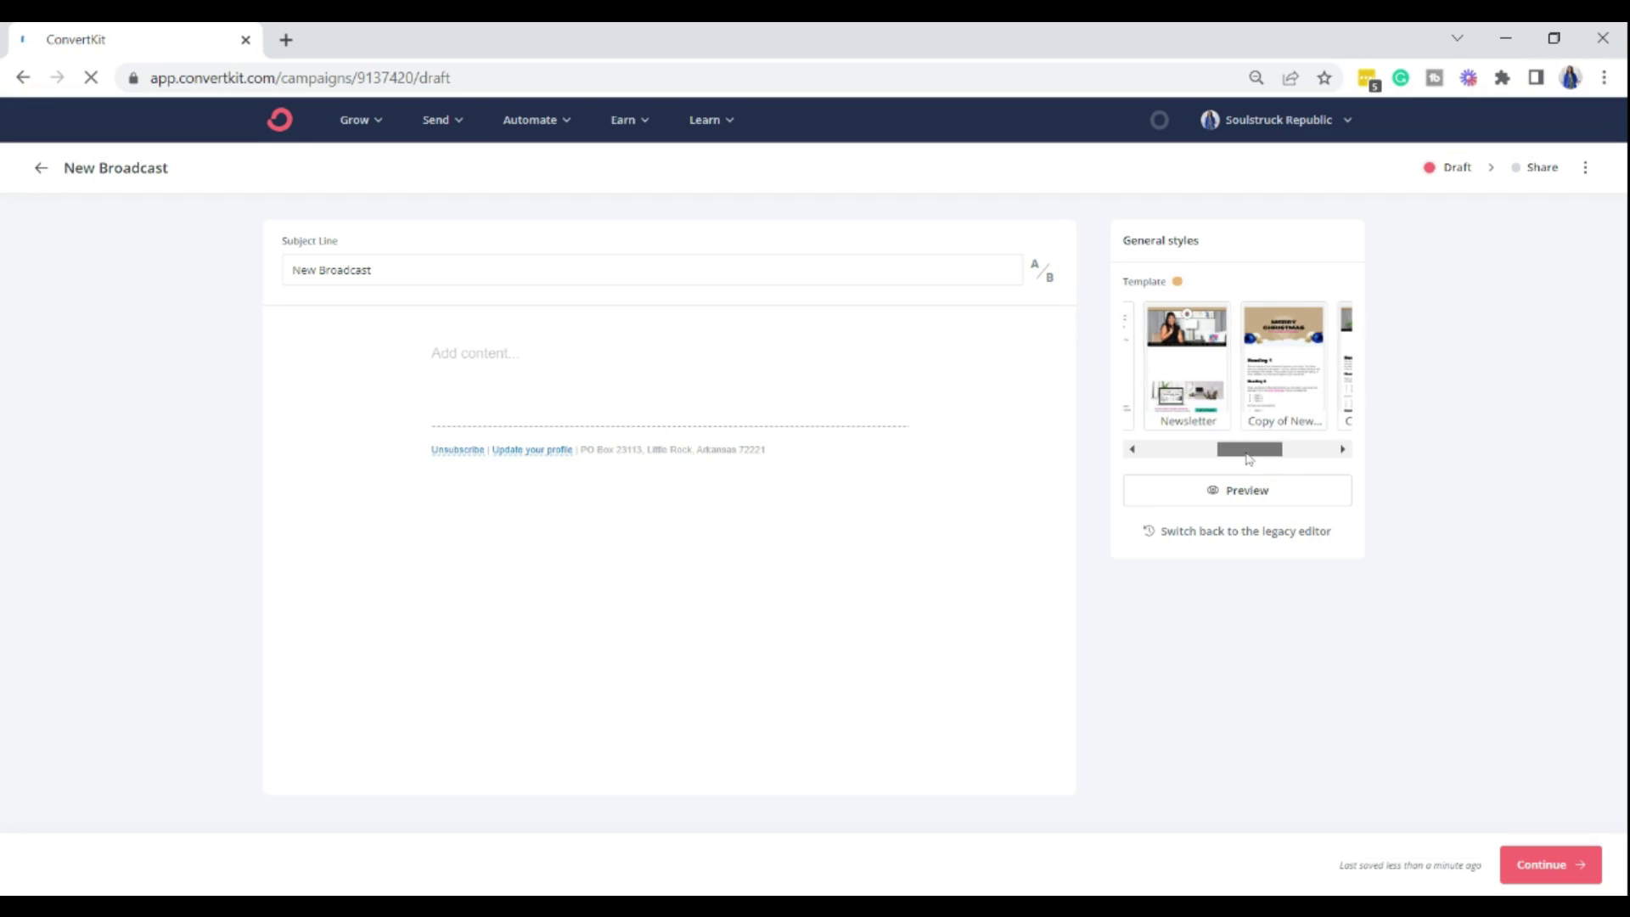
drag(1241, 452, 1285, 461)
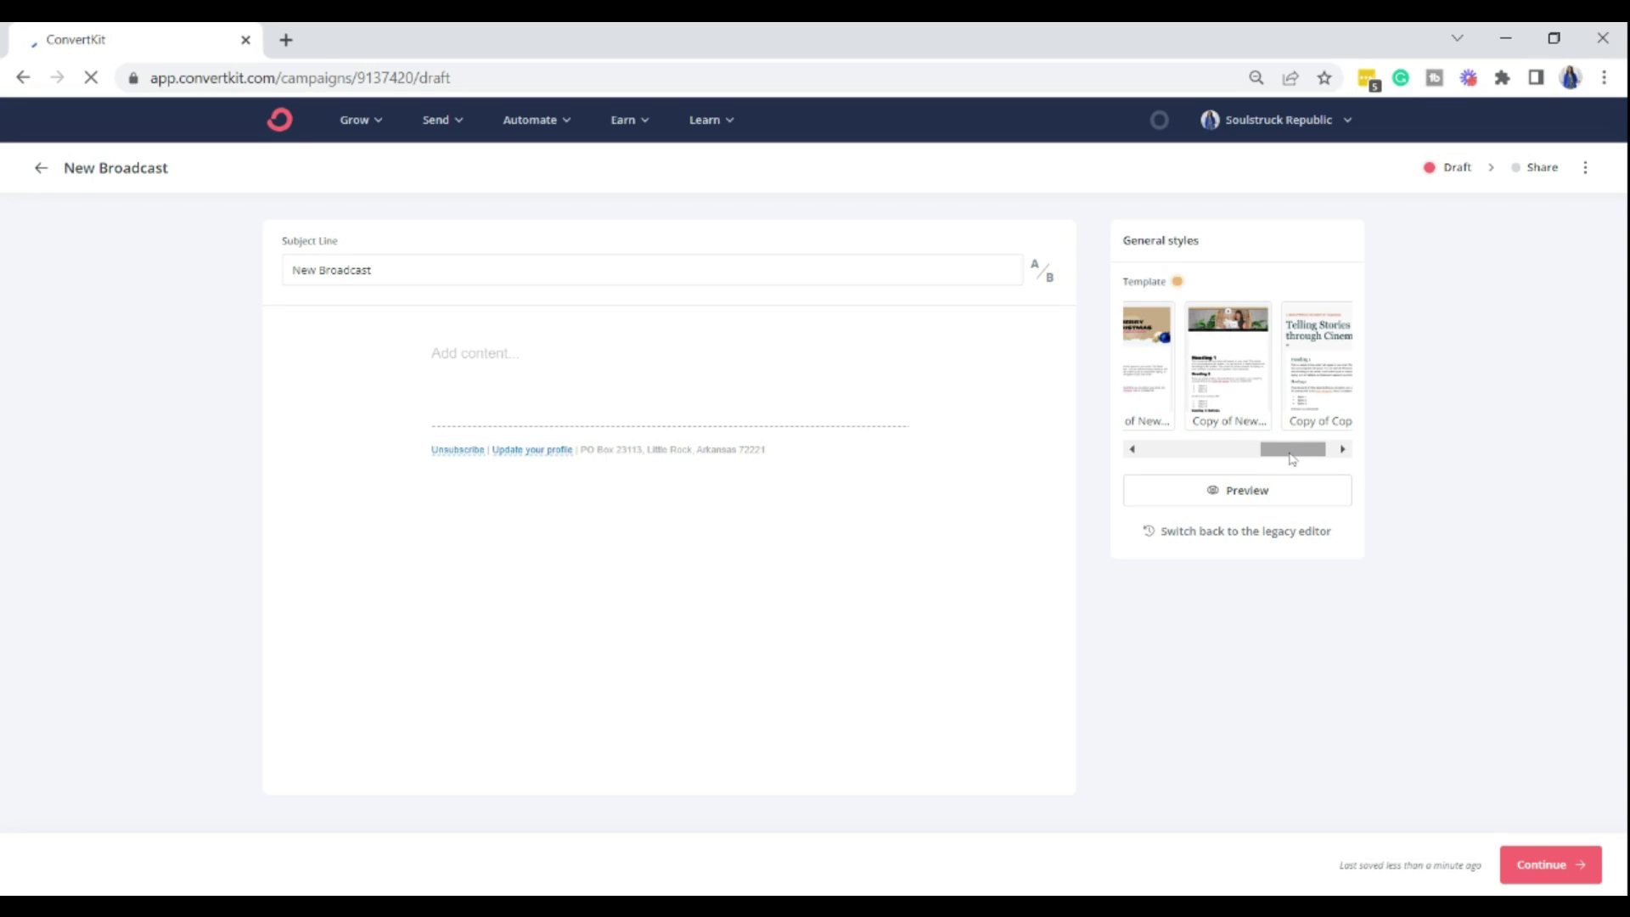
drag(1291, 458, 1146, 460)
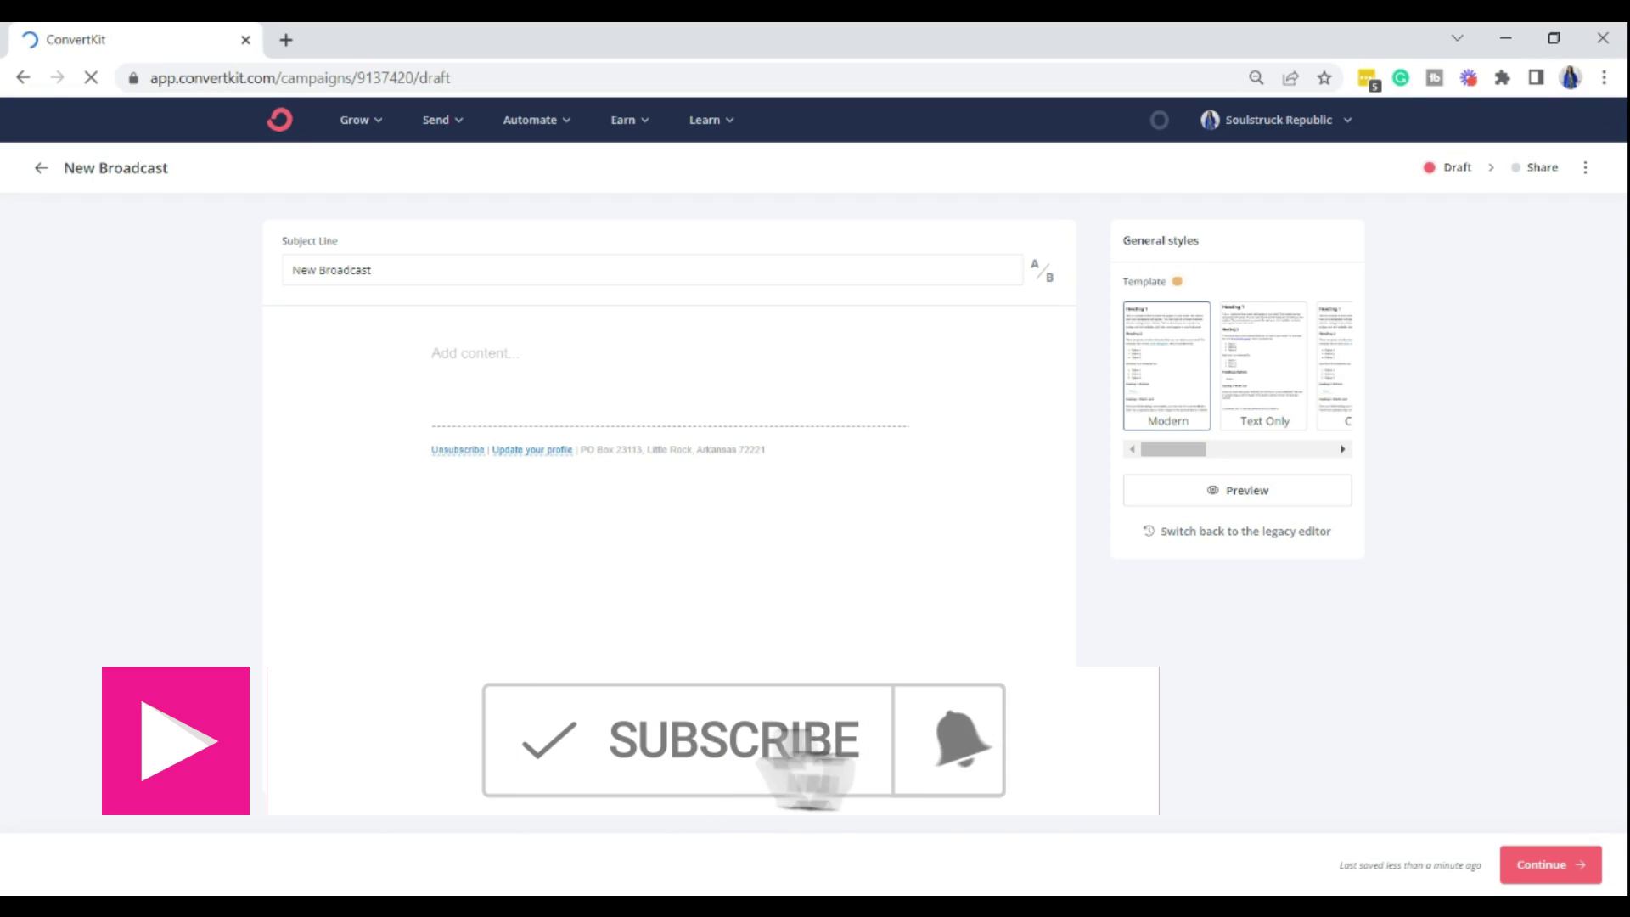
Step: Insert the 4th of July flash sale graphic as an image in the empty broadcast body
click(433, 353)
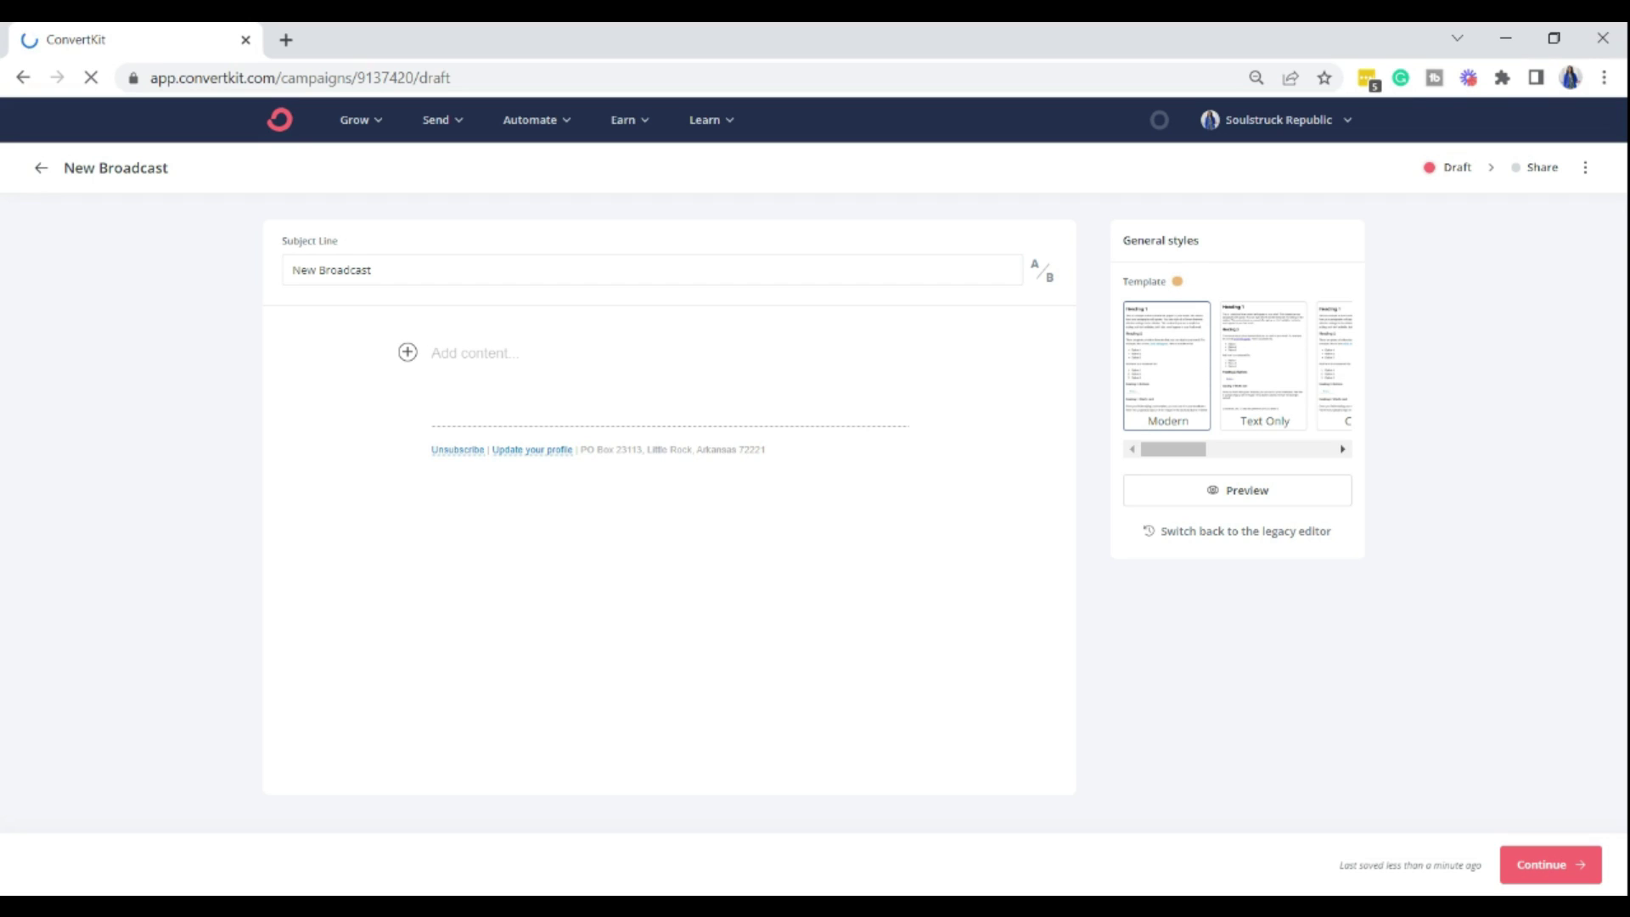
click(408, 353)
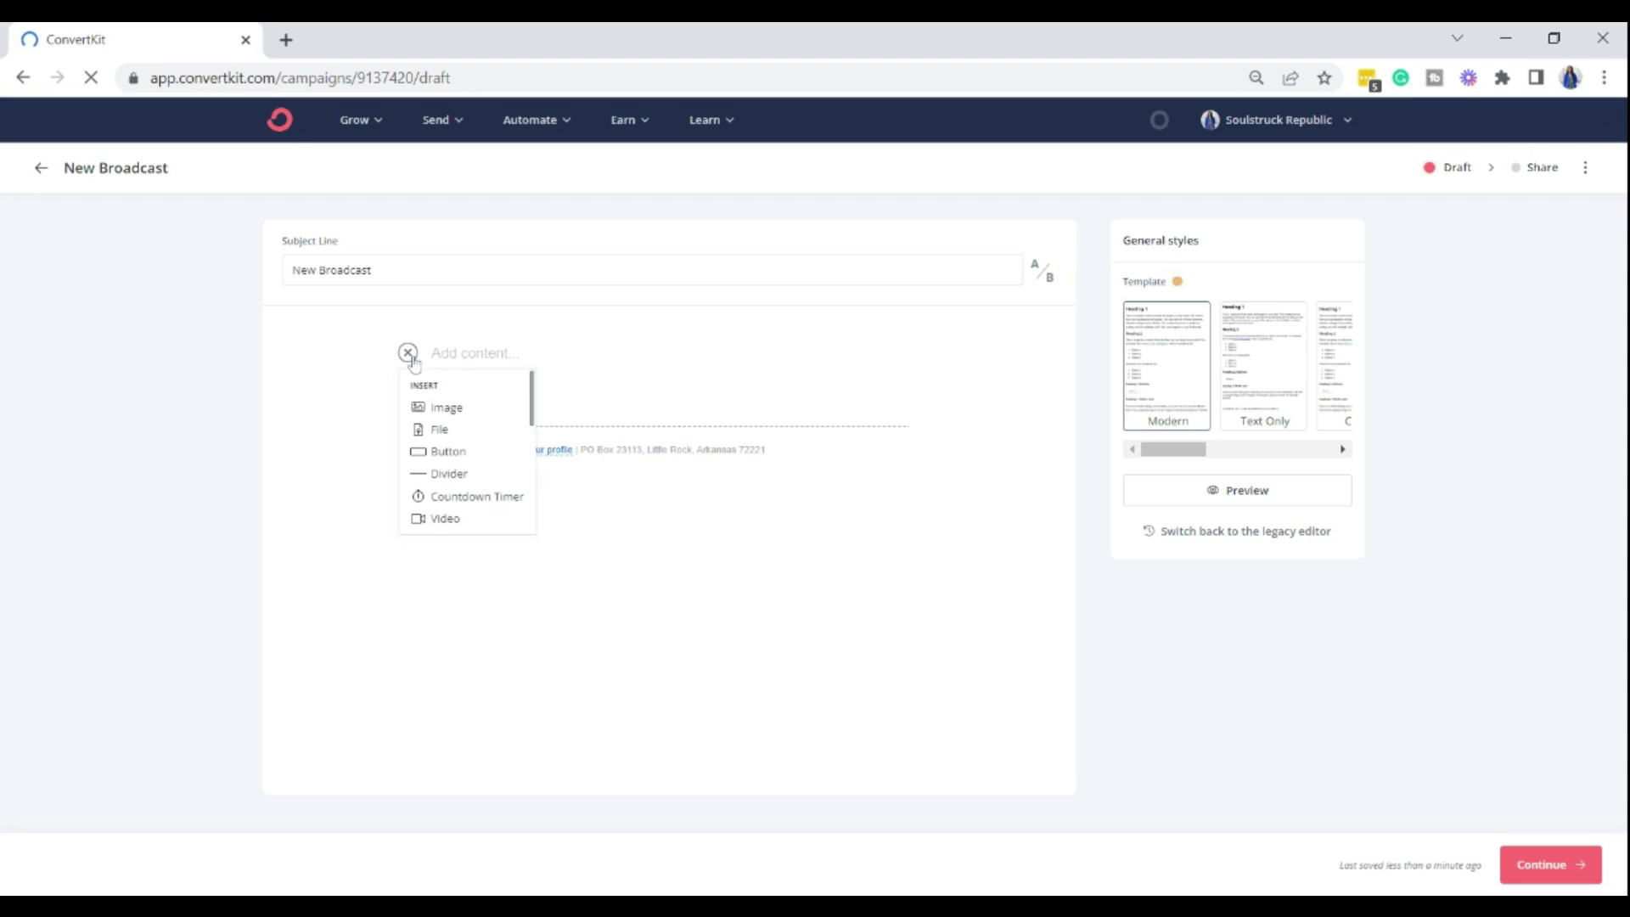
click(434, 409)
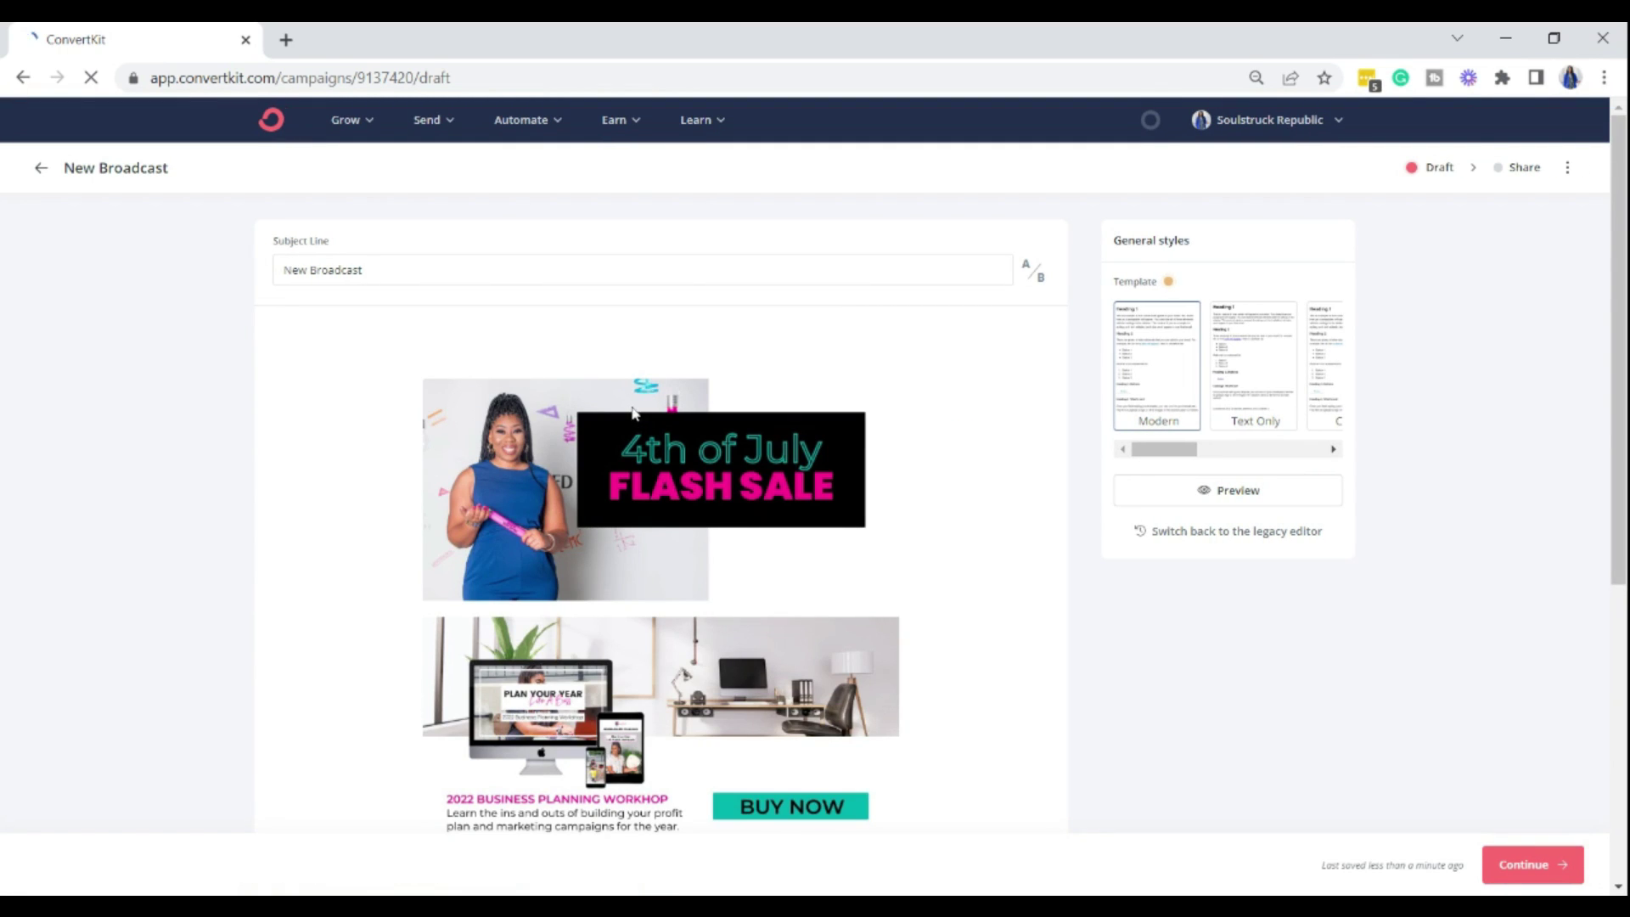
Step: Add the text line "24-HOUR FLASH SALE" above the flash sale image in the broadcast
scroll(648, 441, down, 5)
scroll(703, 541, down, 2)
scroll(703, 541, down, 3)
click(423, 353)
text(24-HOUR FLASH SALE)
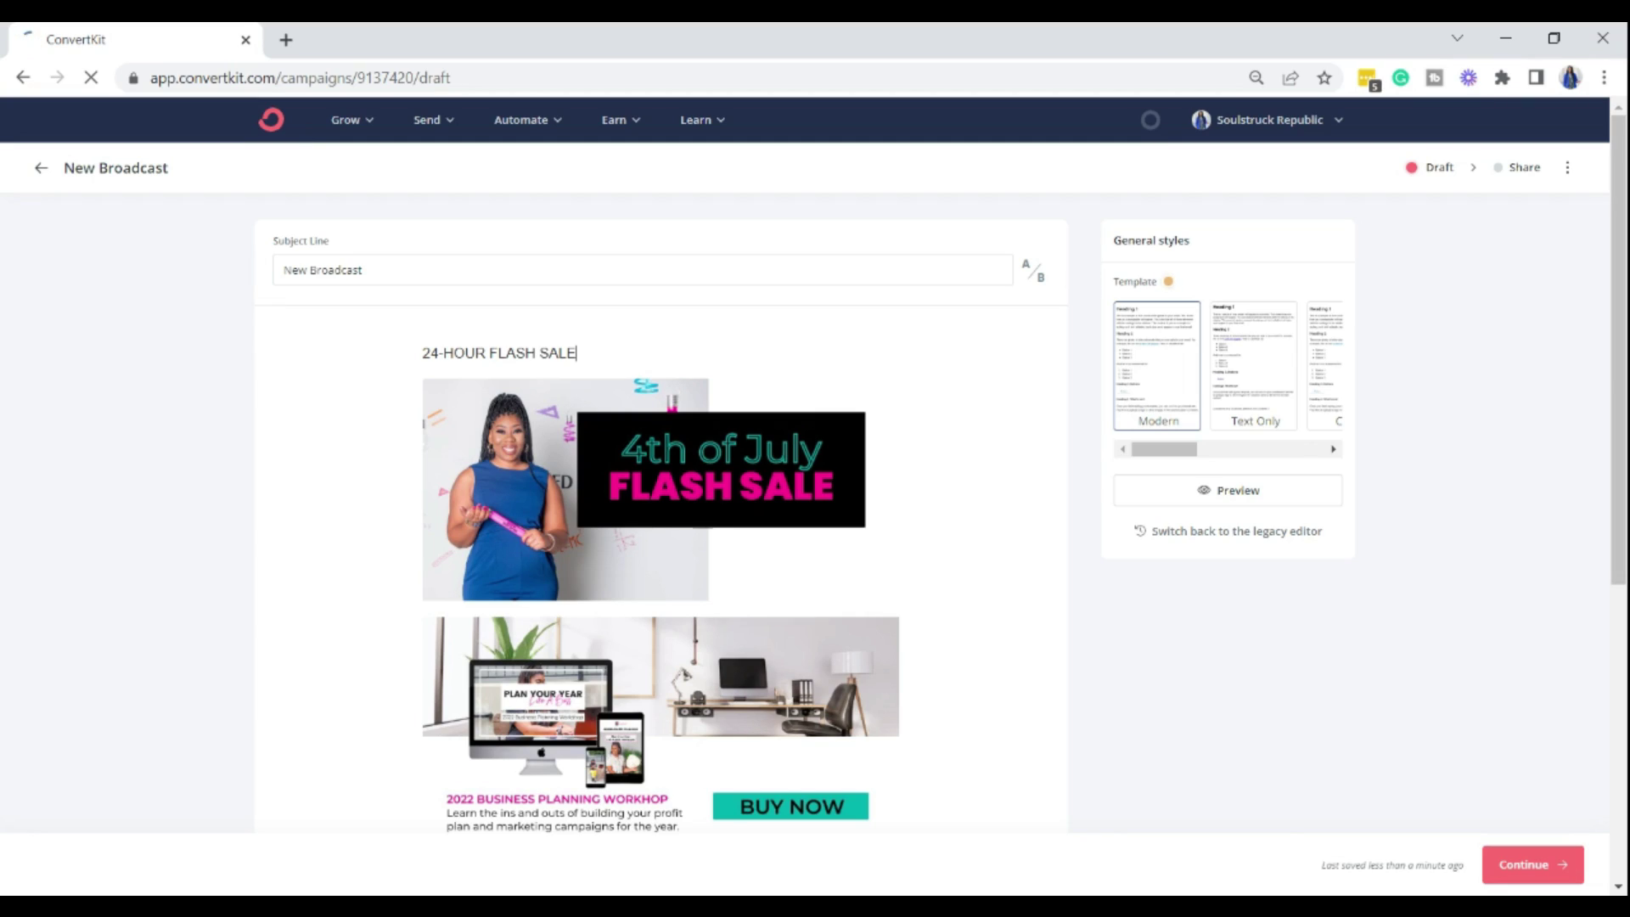